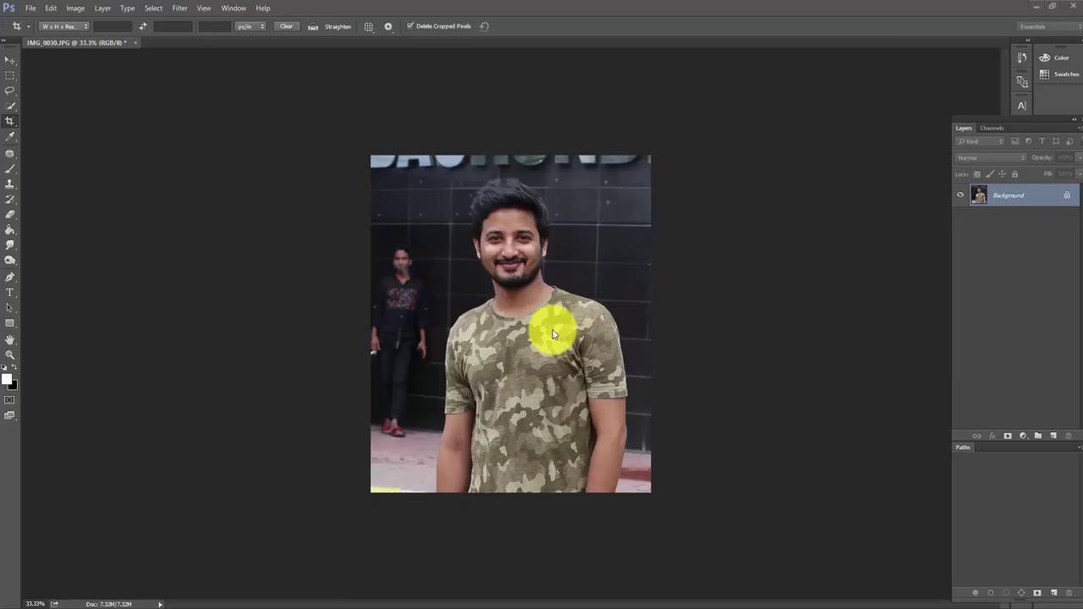
Duplicate the Background layer as Background copy, zoom in, and switch to Full Screen Mode With Menu Bar.
{"action": "left_click", "coordinate": [10, 58]}
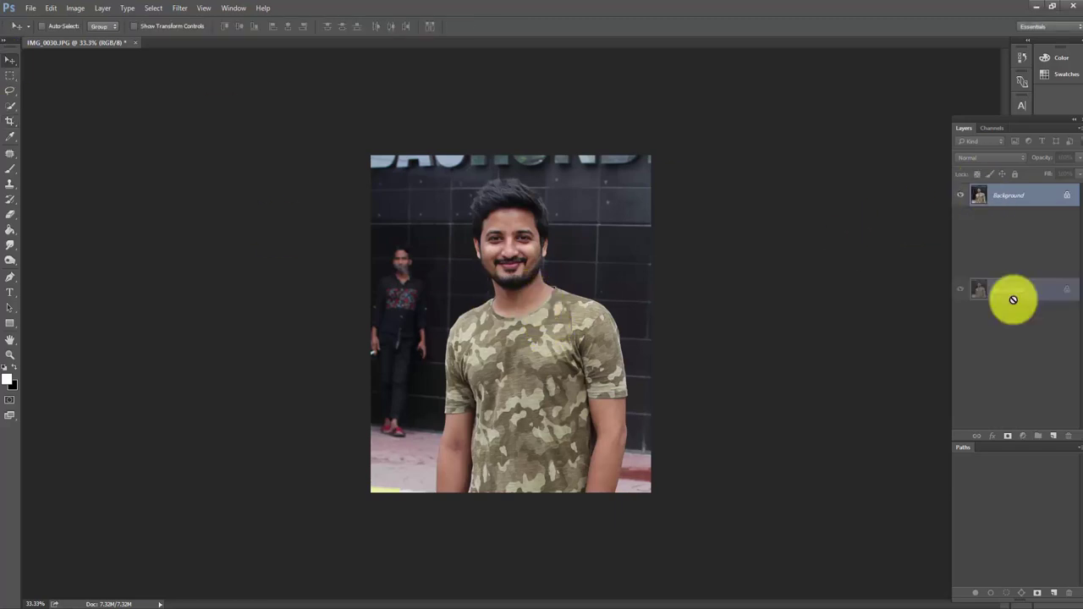
{"action": "left_click_drag", "start_coordinate": [1012, 299], "coordinate": [1053, 435]}
{"action": "key", "text": "ctrl+plus"}
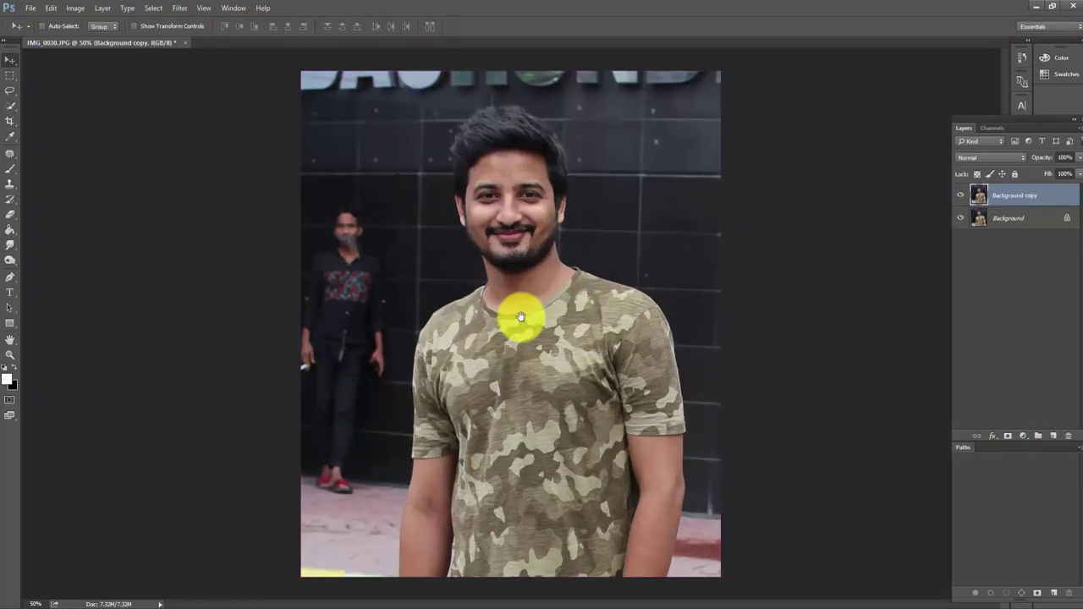
{"action": "left_click", "coordinate": [204, 8]}
{"action": "mouse_move", "coordinate": [254, 159]}
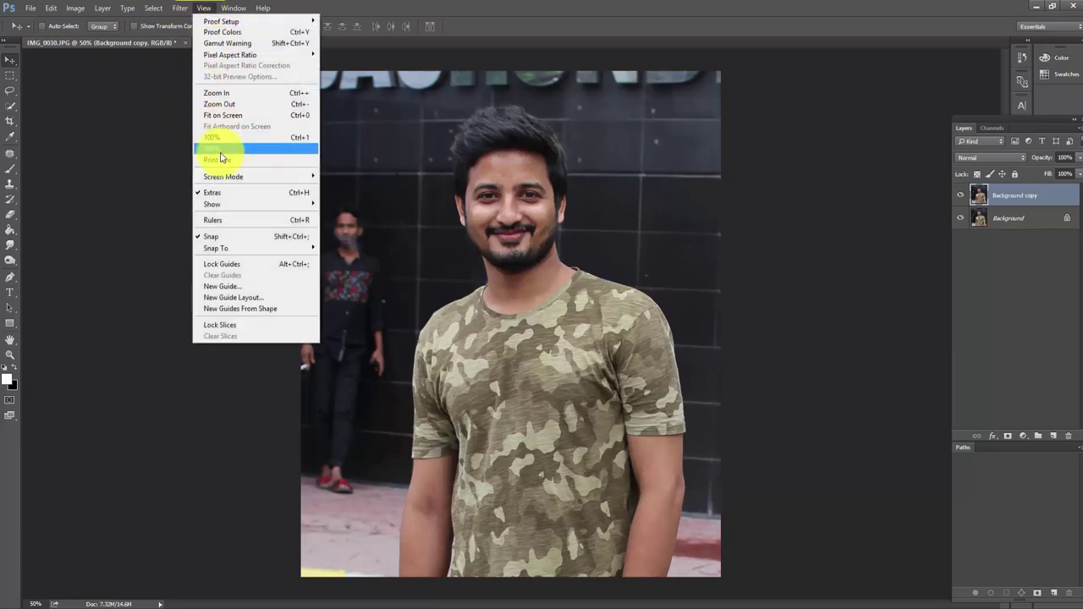
{"action": "left_click", "coordinate": [390, 189]}
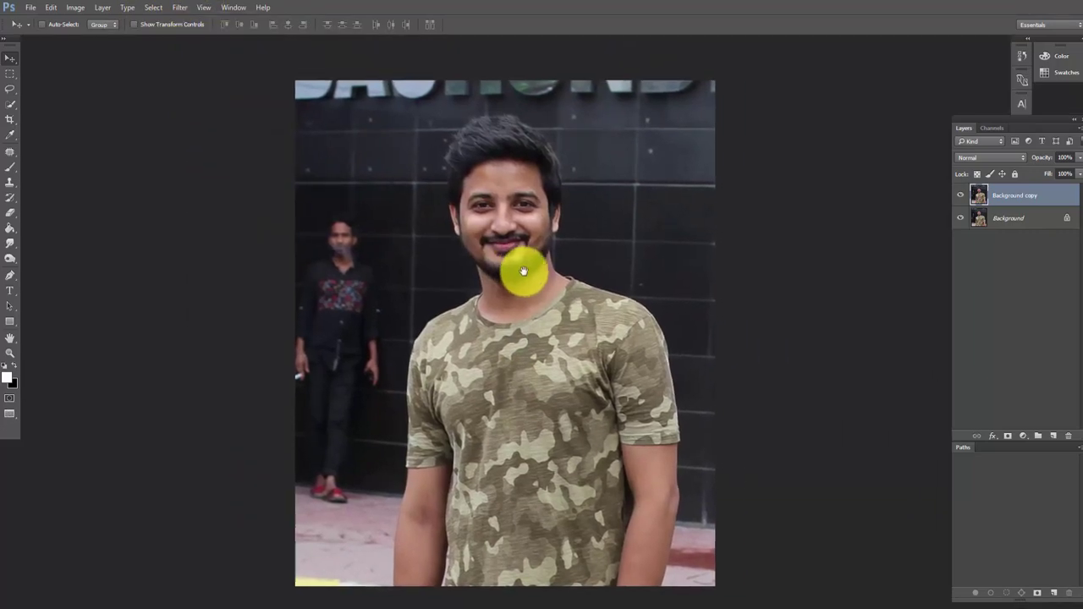
Zoom in and add Pen path points along the sleeve, shoulder and jawline.
{"action": "scroll", "coordinate": [415, 539], "scroll_direction": "up", "scroll_amount": 2}
{"action": "scroll", "coordinate": [404, 537], "scroll_direction": "up", "scroll_amount": 2}
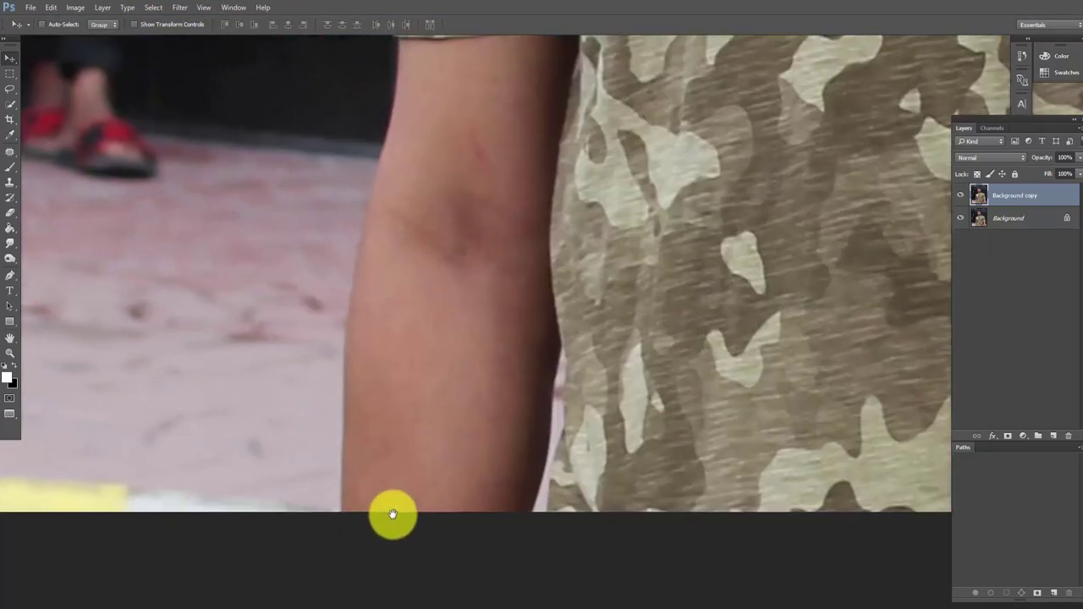
{"action": "scroll", "coordinate": [343, 423], "scroll_direction": "up", "scroll_amount": 1}
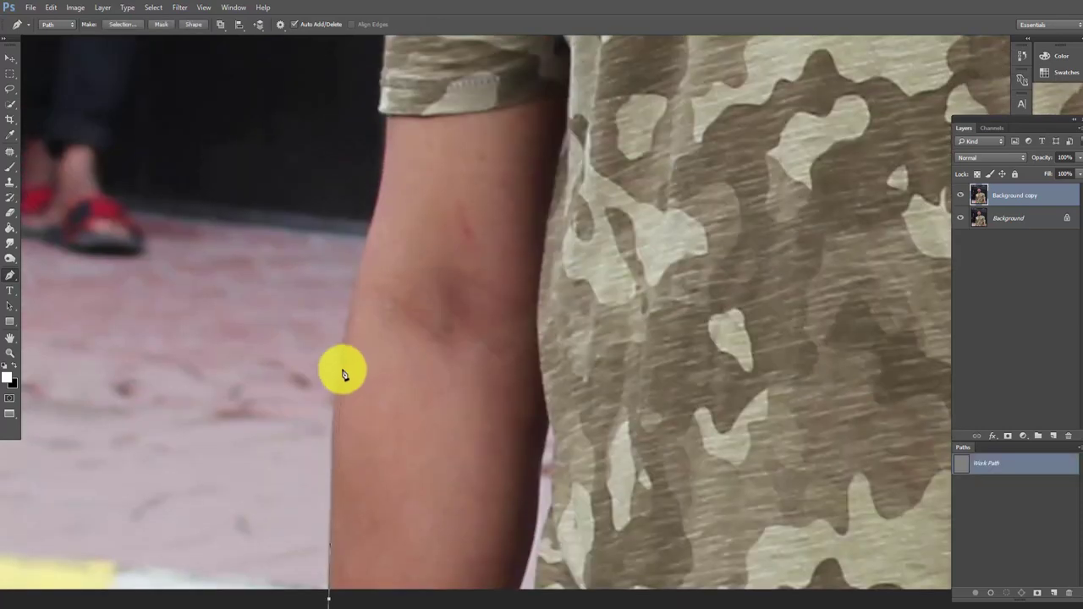
{"action": "scroll", "coordinate": [359, 329], "scroll_direction": "up", "scroll_amount": 2}
{"action": "scroll", "coordinate": [384, 291], "scroll_direction": "up", "scroll_amount": 1}
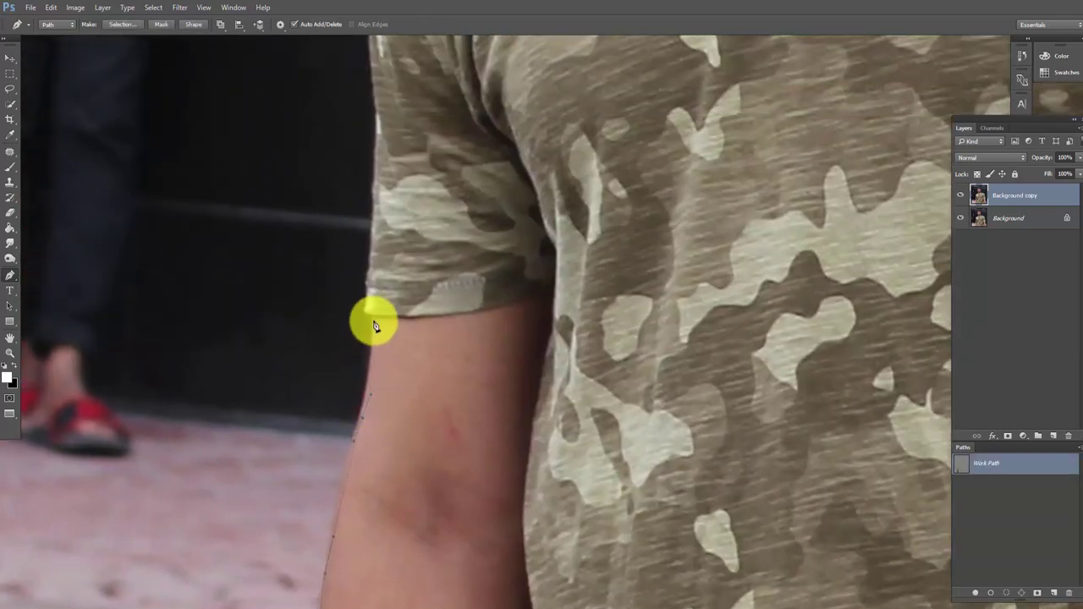
{"action": "scroll", "coordinate": [378, 251], "scroll_direction": "up", "scroll_amount": 1}
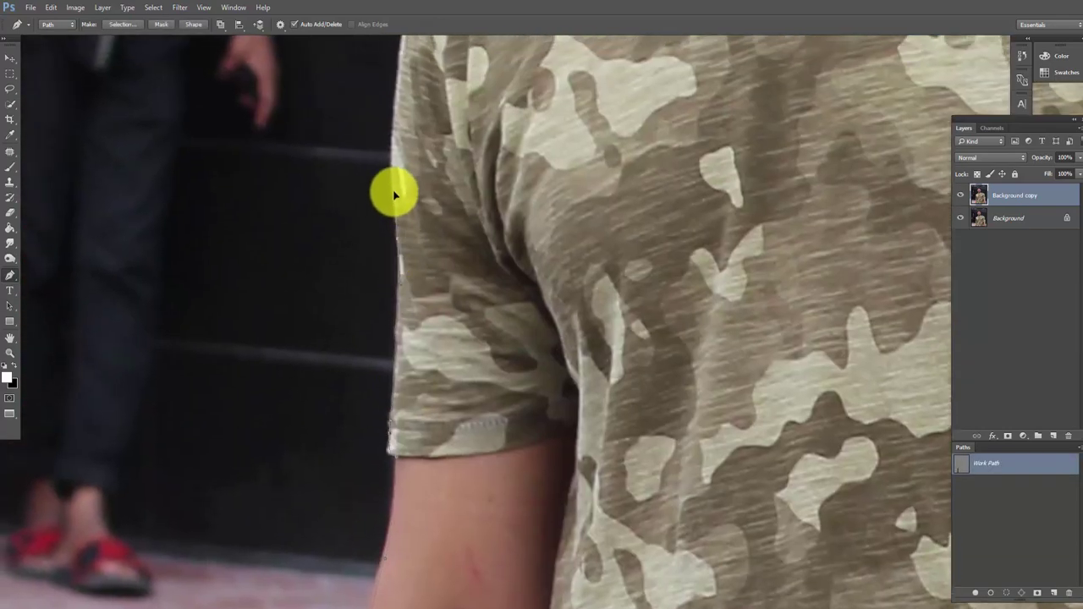
{"action": "scroll", "coordinate": [396, 318], "scroll_direction": "up", "scroll_amount": 2}
{"action": "left_click", "coordinate": [401, 269]}
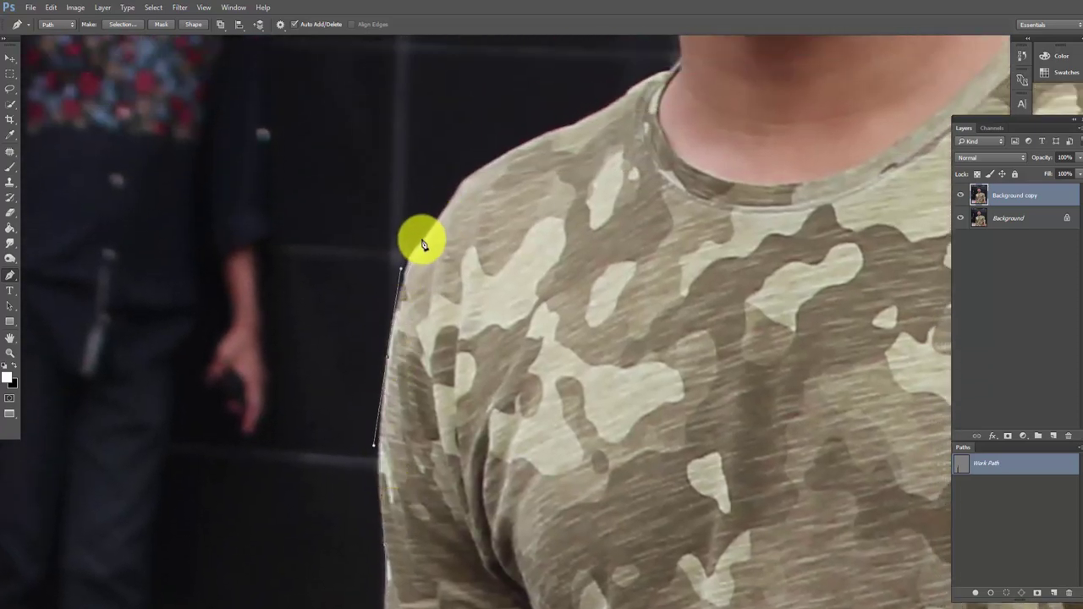
{"action": "scroll", "coordinate": [474, 254], "scroll_direction": "up", "scroll_amount": 2}
{"action": "left_click_drag", "start_coordinate": [506, 273], "coordinate": [574, 261]}
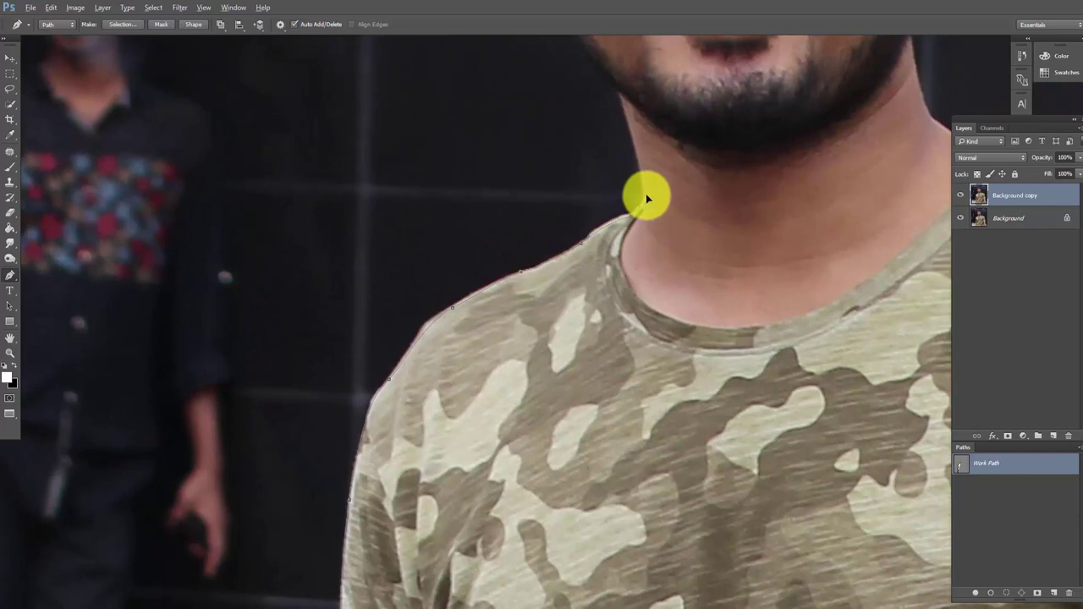
{"action": "scroll", "coordinate": [657, 309], "scroll_direction": "up", "scroll_amount": 2}
{"action": "scroll", "coordinate": [606, 265], "scroll_direction": "up", "scroll_amount": 1}
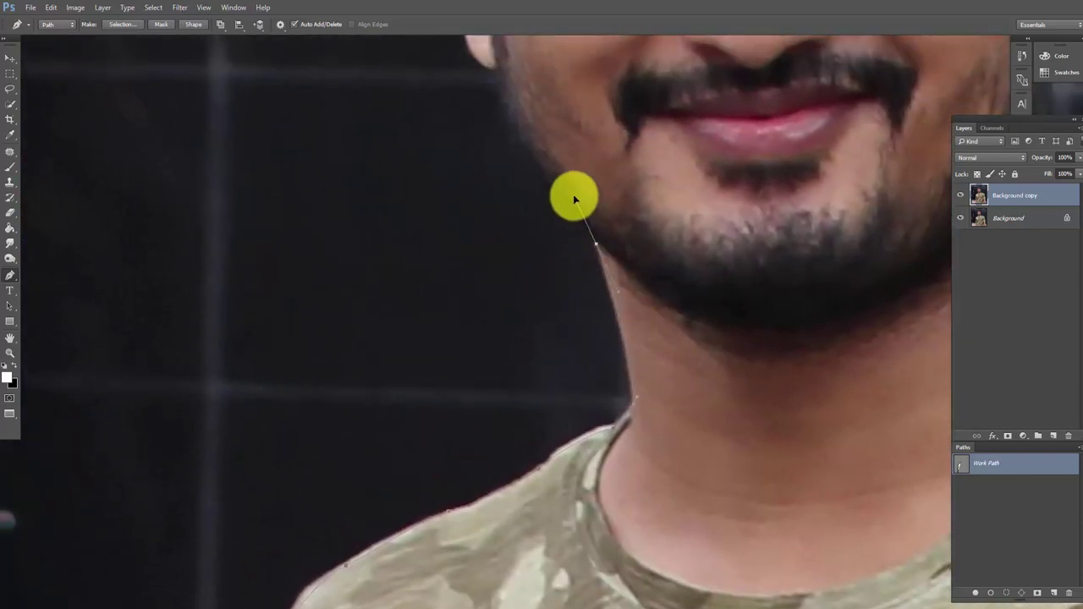
{"action": "scroll", "coordinate": [550, 228], "scroll_direction": "up", "scroll_amount": 3}
{"action": "mouse_move", "coordinate": [518, 262]}
{"action": "left_mouse_down"}
{"action": "mouse_move", "coordinate": [493, 227]}
{"action": "mouse_move", "coordinate": [511, 293]}
{"action": "left_mouse_up"}
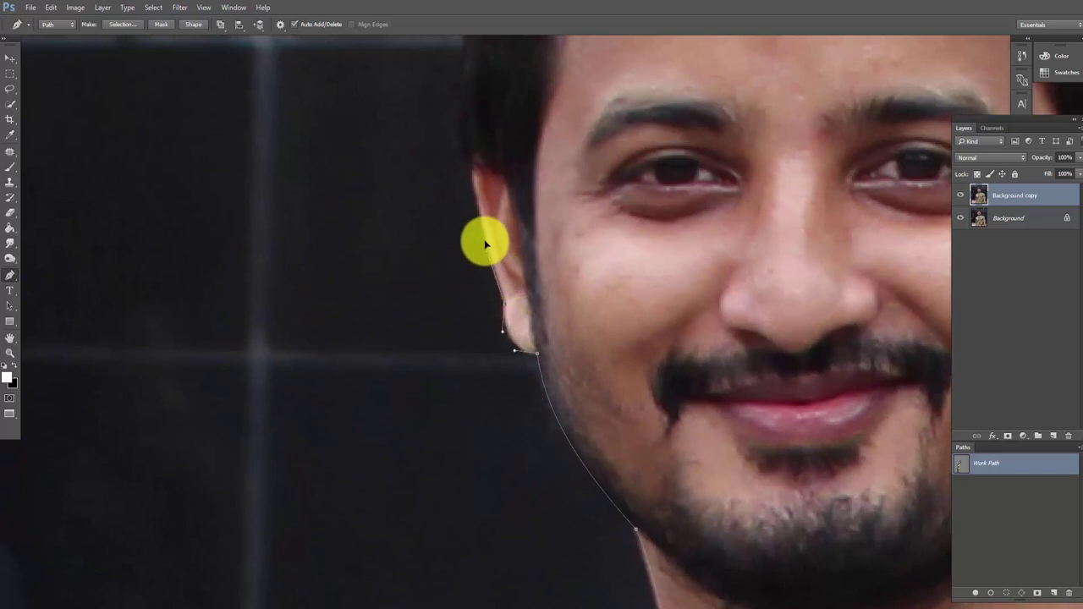
Trace the path along the hairline and over the top of the hair.
{"action": "mouse_move", "coordinate": [488, 201]}
{"action": "left_mouse_down"}
{"action": "mouse_move", "coordinate": [491, 359]}
{"action": "mouse_move", "coordinate": [471, 198]}
{"action": "left_mouse_up"}
{"action": "scroll", "coordinate": [472, 254], "scroll_direction": "up", "scroll_amount": 3}
{"action": "scroll", "coordinate": [468, 321], "scroll_direction": "up", "scroll_amount": 2}
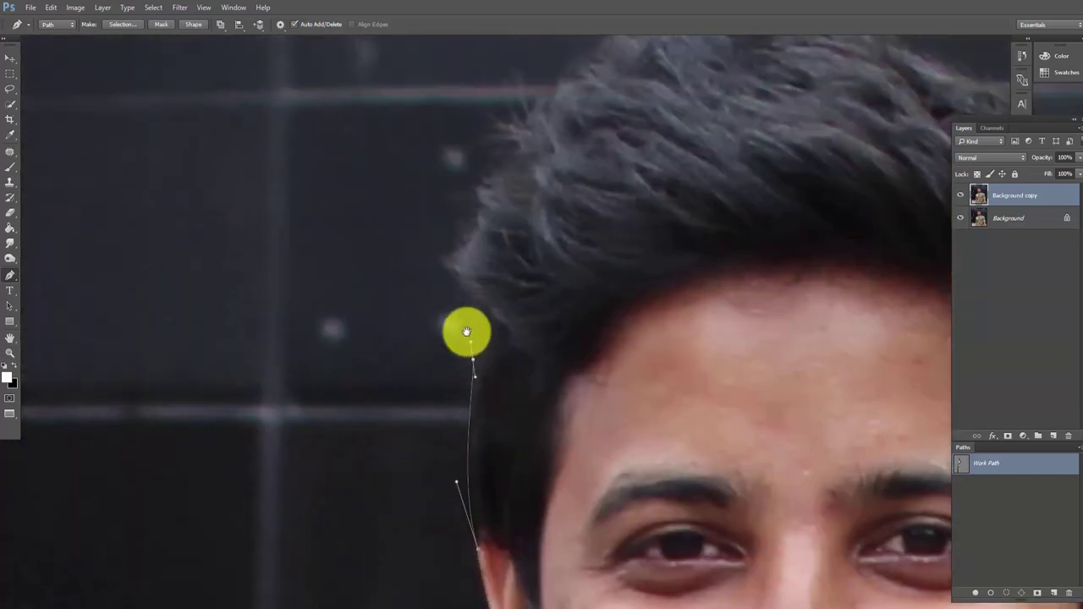
{"action": "left_click_drag", "start_coordinate": [470, 390], "coordinate": [458, 334]}
{"action": "scroll", "coordinate": [508, 313], "scroll_direction": "up", "scroll_amount": 3}
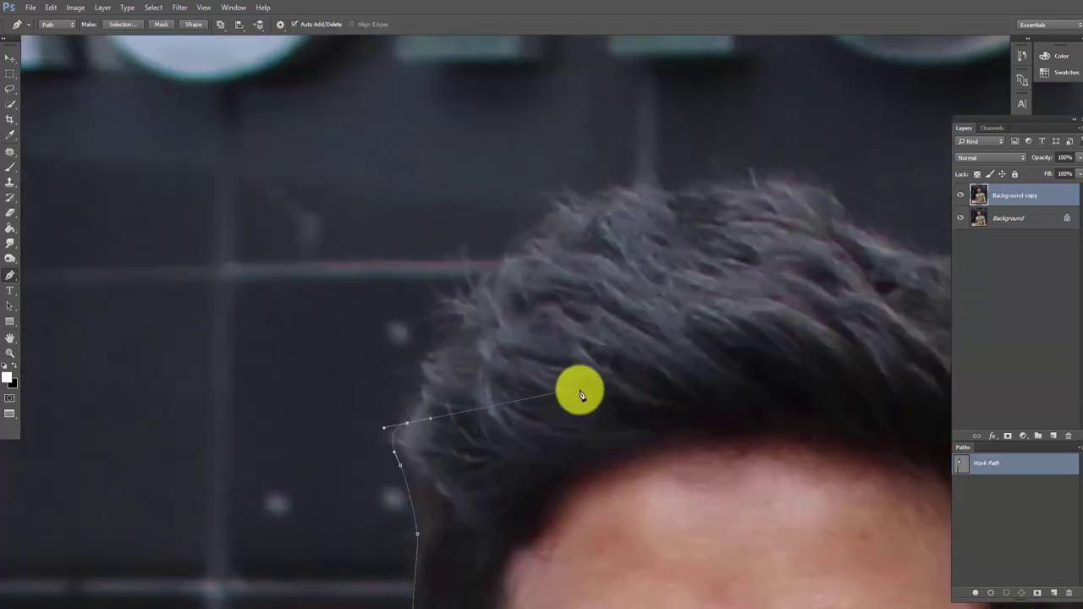
{"action": "scroll", "coordinate": [468, 415], "scroll_direction": "up", "scroll_amount": 1}
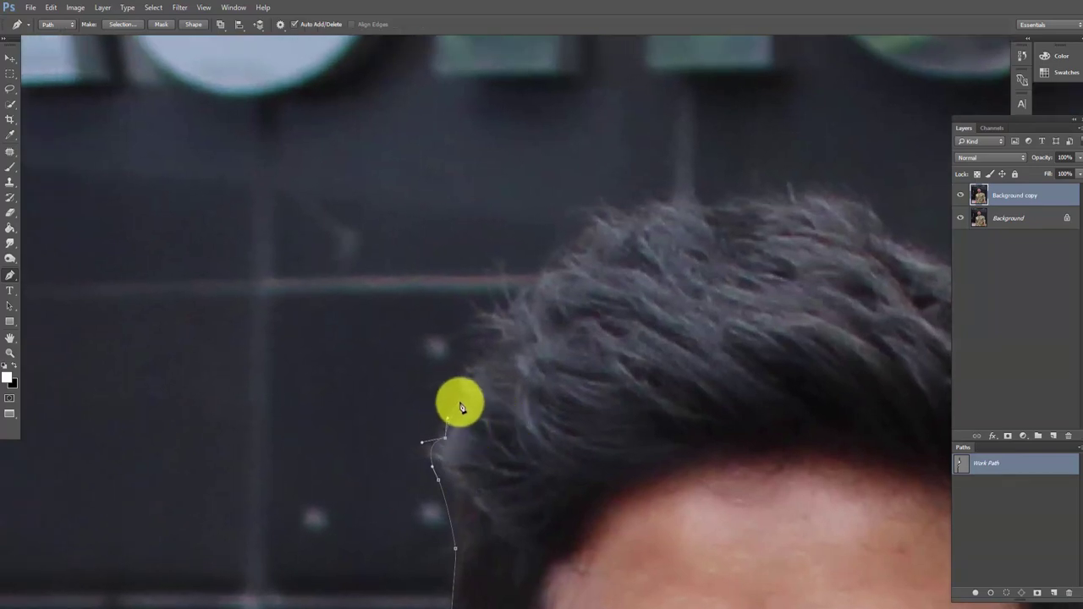
{"action": "left_click", "coordinate": [462, 399]}
{"action": "left_click", "coordinate": [477, 374]}
{"action": "left_click", "coordinate": [504, 313]}
{"action": "left_click", "coordinate": [555, 271]}
{"action": "left_click", "coordinate": [586, 236]}
{"action": "mouse_move", "coordinate": [623, 214]}
{"action": "left_mouse_down"}
{"action": "mouse_move", "coordinate": [668, 193]}
{"action": "mouse_move", "coordinate": [779, 193]}
{"action": "left_mouse_up"}
{"action": "left_click_drag", "start_coordinate": [834, 222], "coordinate": [687, 251]}
Continue the path down the right side of the hair.
{"action": "left_click_drag", "start_coordinate": [799, 294], "coordinate": [648, 280]}
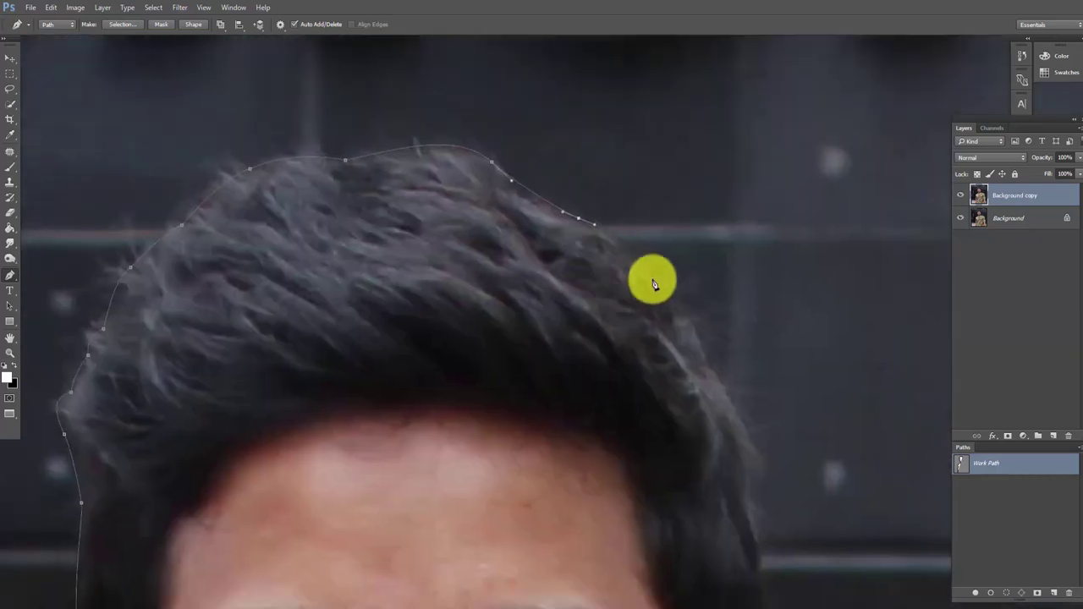
{"action": "left_click", "coordinate": [682, 281]}
{"action": "left_click", "coordinate": [704, 312]}
{"action": "left_click_drag", "start_coordinate": [718, 369], "coordinate": [669, 316]}
{"action": "left_click", "coordinate": [668, 306]}
{"action": "left_click", "coordinate": [695, 343]}
{"action": "scroll", "coordinate": [706, 395], "scroll_direction": "down", "scroll_amount": 2}
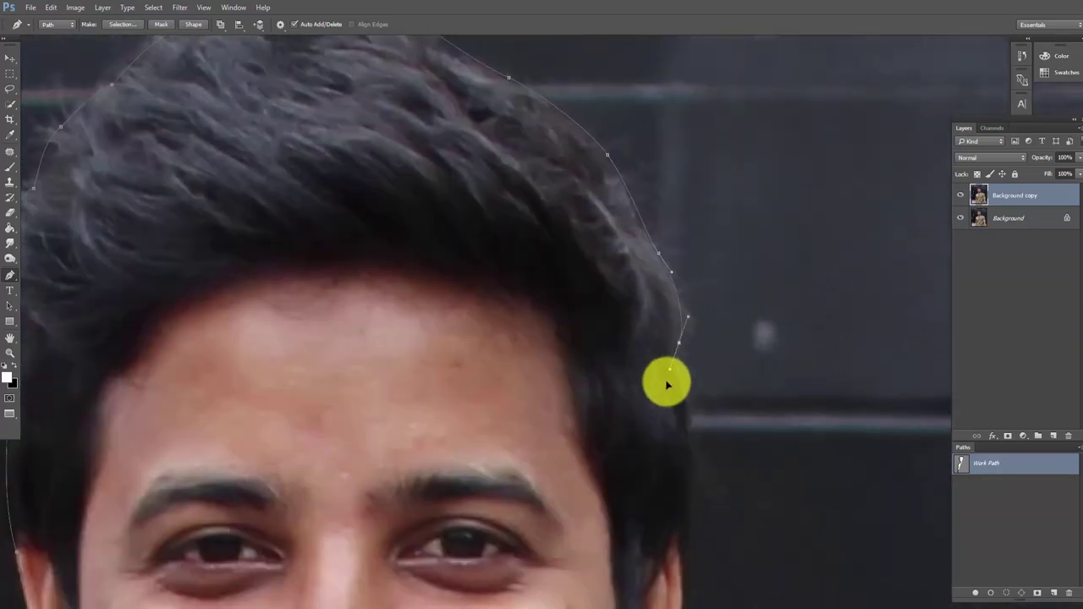
{"action": "left_click", "coordinate": [684, 337]}
{"action": "scroll", "coordinate": [674, 355], "scroll_direction": "down", "scroll_amount": 3}
{"action": "left_click", "coordinate": [695, 343]}
{"action": "left_click", "coordinate": [689, 397]}
{"action": "scroll", "coordinate": [687, 414], "scroll_direction": "down", "scroll_amount": 2}
Extend the path down the right side of the neck and along the shoulder edge.
{"action": "left_click_drag", "start_coordinate": [687, 414], "coordinate": [666, 342]}
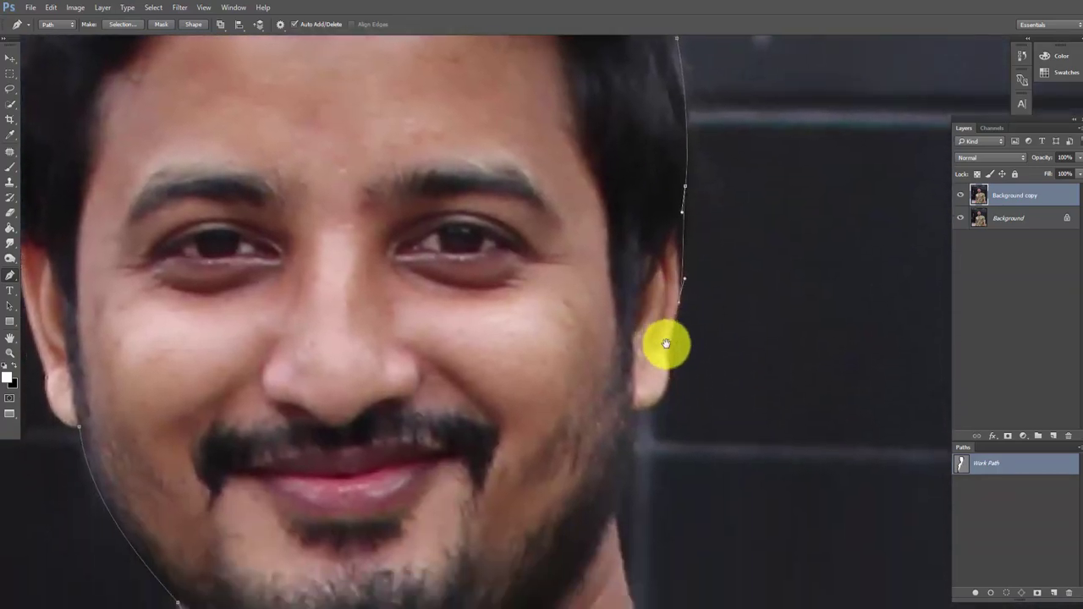
{"action": "scroll", "coordinate": [616, 444], "scroll_direction": "down", "scroll_amount": 2}
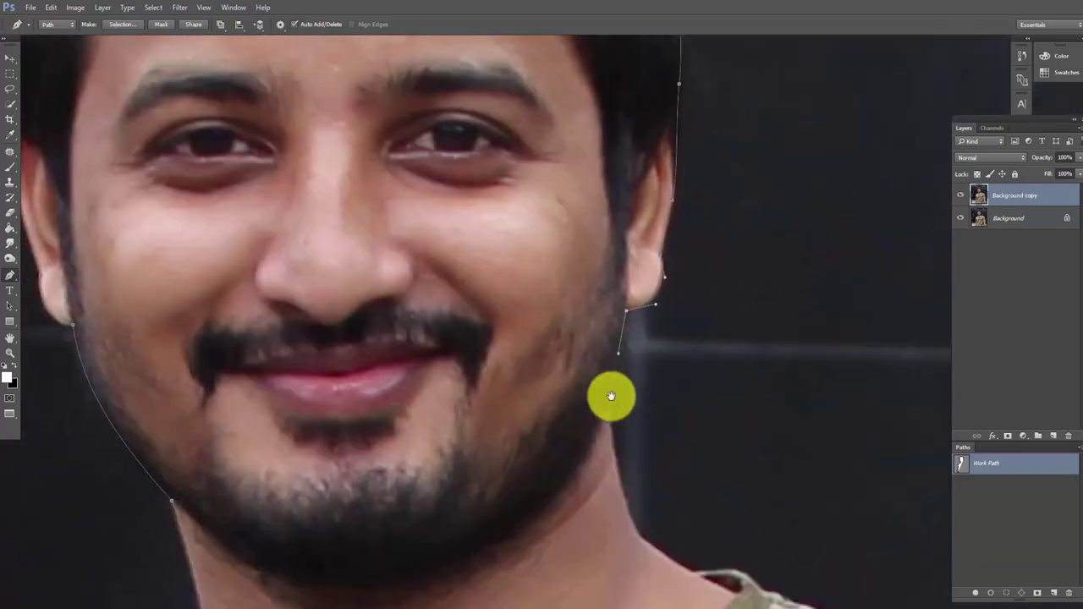
{"action": "left_click", "coordinate": [610, 427]}
{"action": "left_click_drag", "start_coordinate": [628, 500], "coordinate": [597, 418]}
{"action": "left_click", "coordinate": [599, 419]}
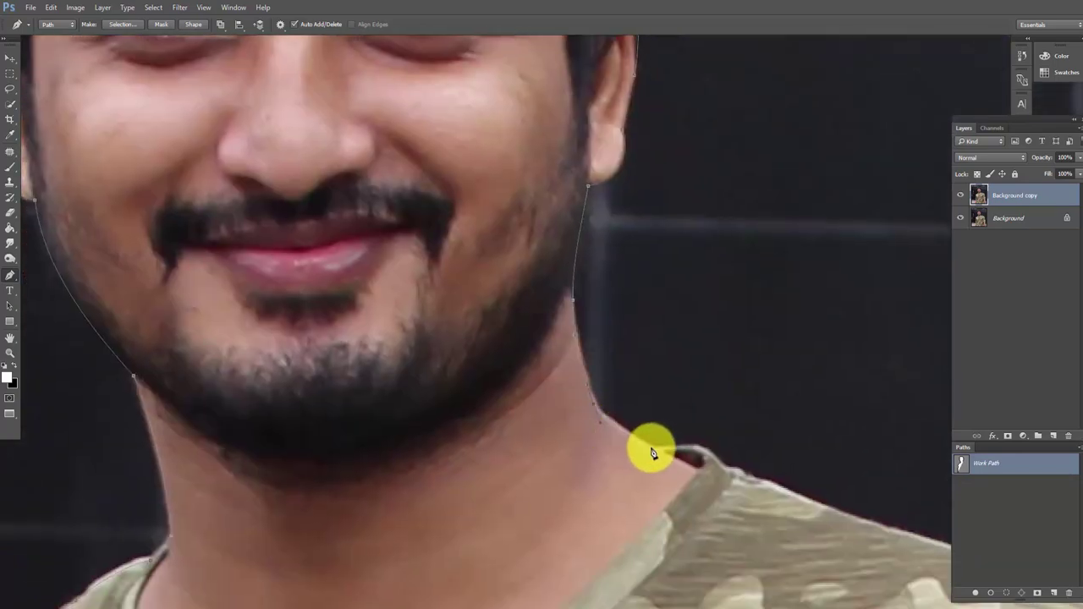
{"action": "scroll", "coordinate": [798, 503], "scroll_direction": "down", "scroll_amount": 3}
{"action": "left_click", "coordinate": [753, 423]}
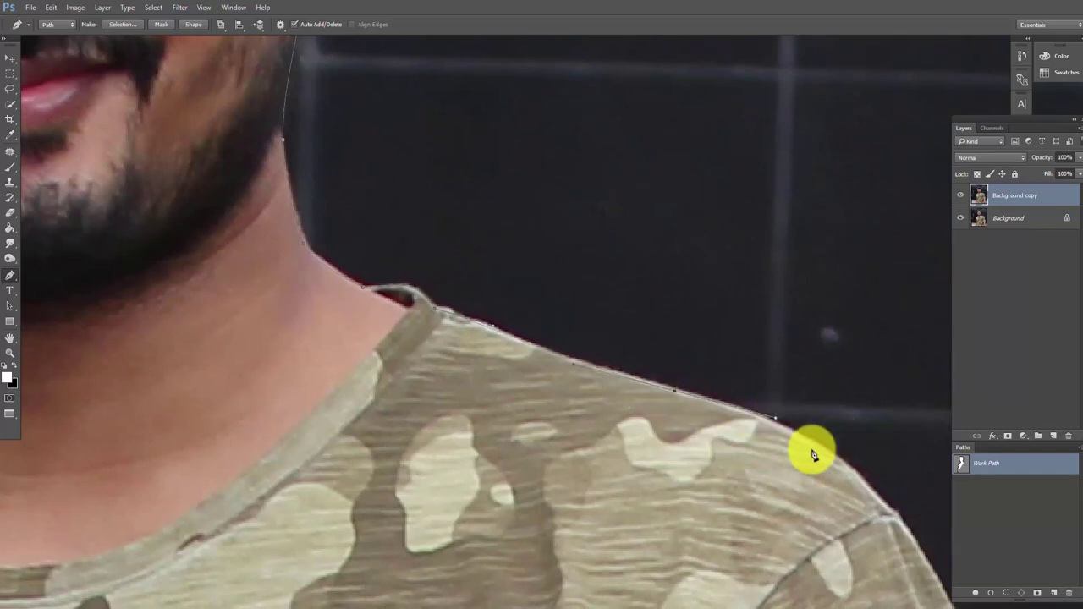
{"action": "scroll", "coordinate": [809, 449], "scroll_direction": "down", "scroll_amount": 2}
{"action": "left_click_drag", "start_coordinate": [808, 383], "coordinate": [850, 433]}
{"action": "scroll", "coordinate": [846, 429], "scroll_direction": "down", "scroll_amount": 3}
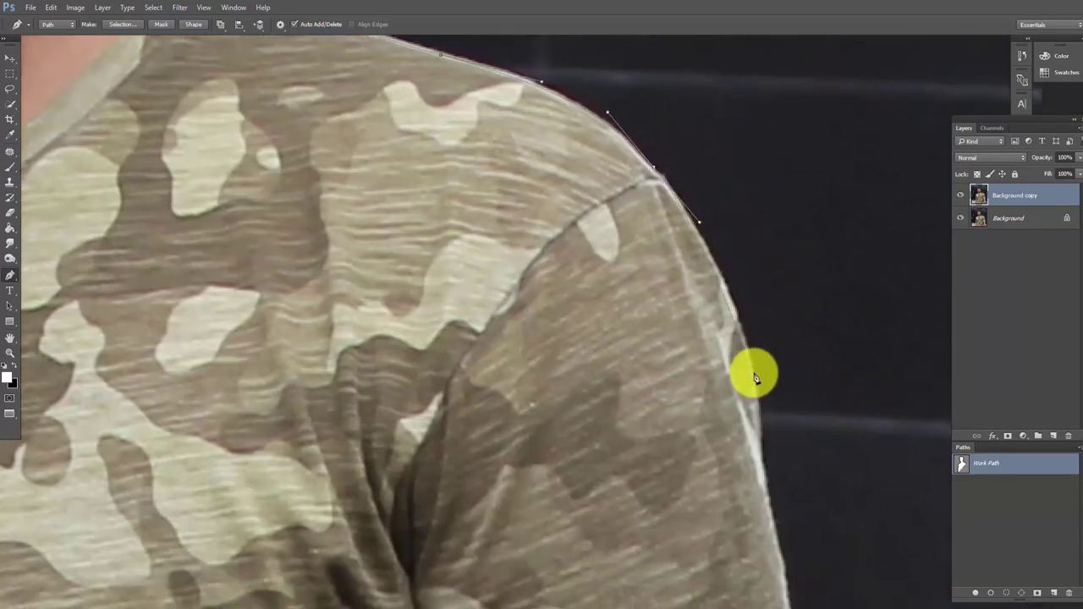
Trace the sleeve's outer edge to the hem corner and onto the arm below.
{"action": "left_click", "coordinate": [763, 444]}
{"action": "left_click_drag", "start_coordinate": [763, 444], "coordinate": [696, 278]}
{"action": "left_click", "coordinate": [725, 413]}
{"action": "left_click_drag", "start_coordinate": [725, 413], "coordinate": [691, 316]}
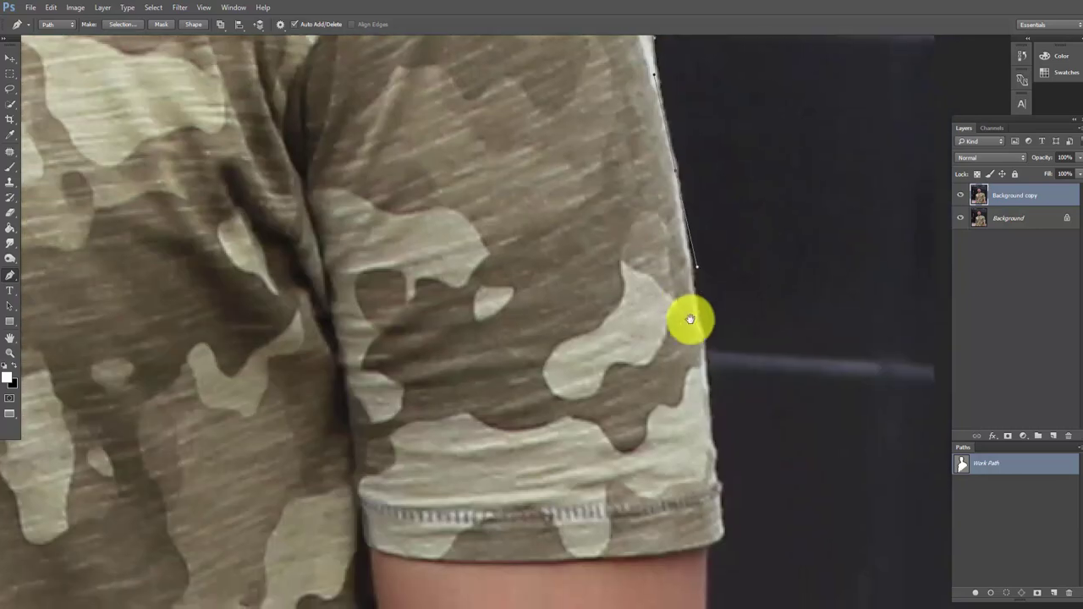
{"action": "scroll", "coordinate": [709, 424], "scroll_direction": "down", "scroll_amount": 3}
{"action": "left_click", "coordinate": [702, 403]}
{"action": "scroll", "coordinate": [657, 441], "scroll_direction": "down", "scroll_amount": 1}
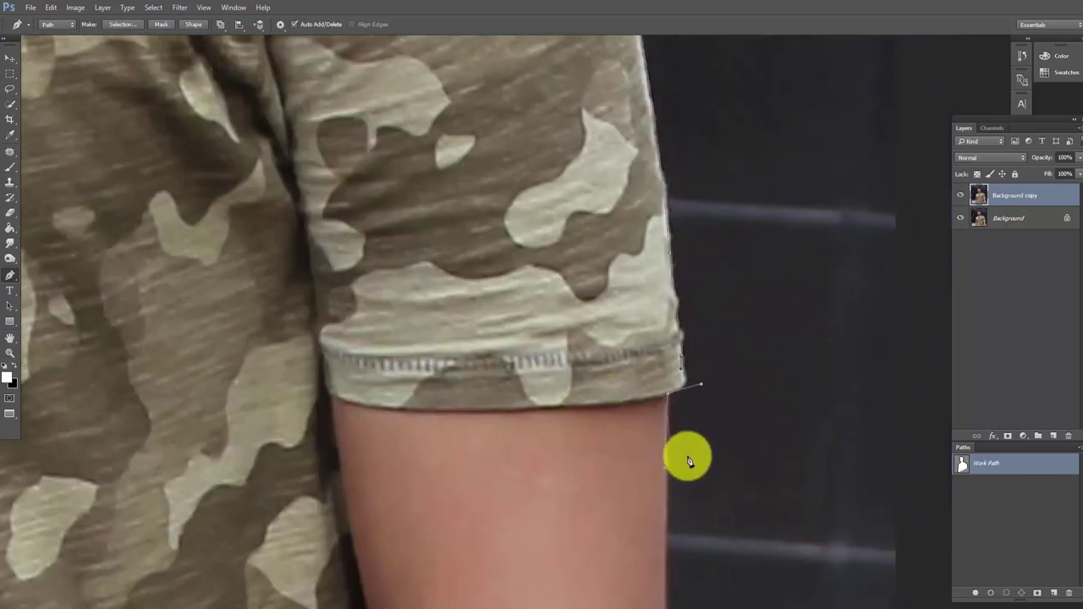
{"action": "scroll", "coordinate": [614, 496], "scroll_direction": "down", "scroll_amount": 3}
{"action": "left_click", "coordinate": [618, 418]}
Run the path down the arm to the photo's bottom edge and across to its left end.
{"action": "scroll", "coordinate": [618, 418], "scroll_direction": "down", "scroll_amount": 3}
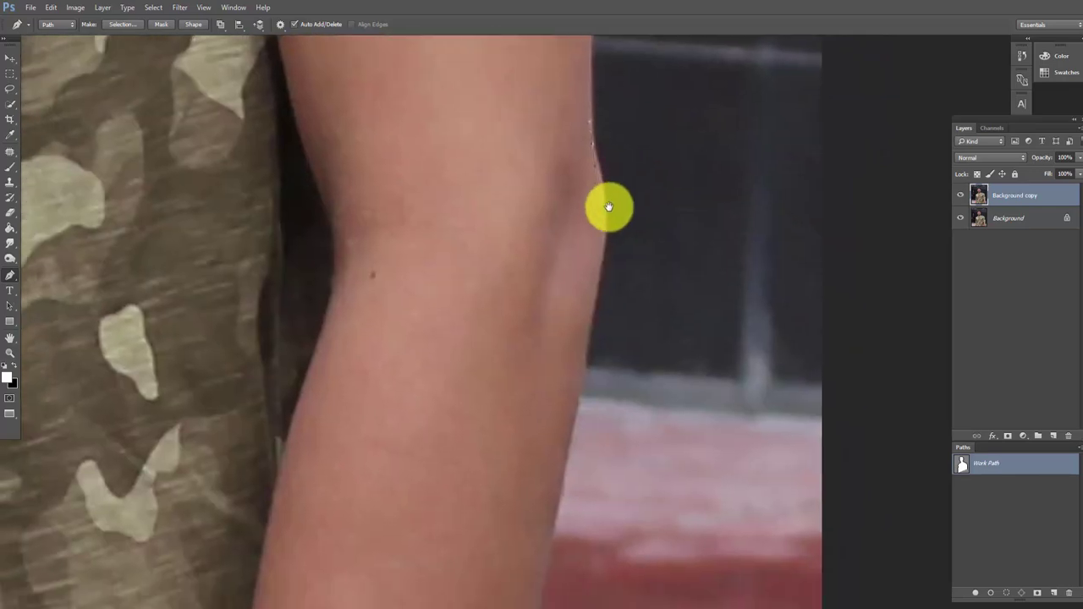
{"action": "left_click", "coordinate": [608, 207]}
{"action": "left_click", "coordinate": [588, 358]}
{"action": "scroll", "coordinate": [600, 201], "scroll_direction": "down", "scroll_amount": 5}
{"action": "scroll", "coordinate": [579, 363], "scroll_direction": "down", "scroll_amount": 1}
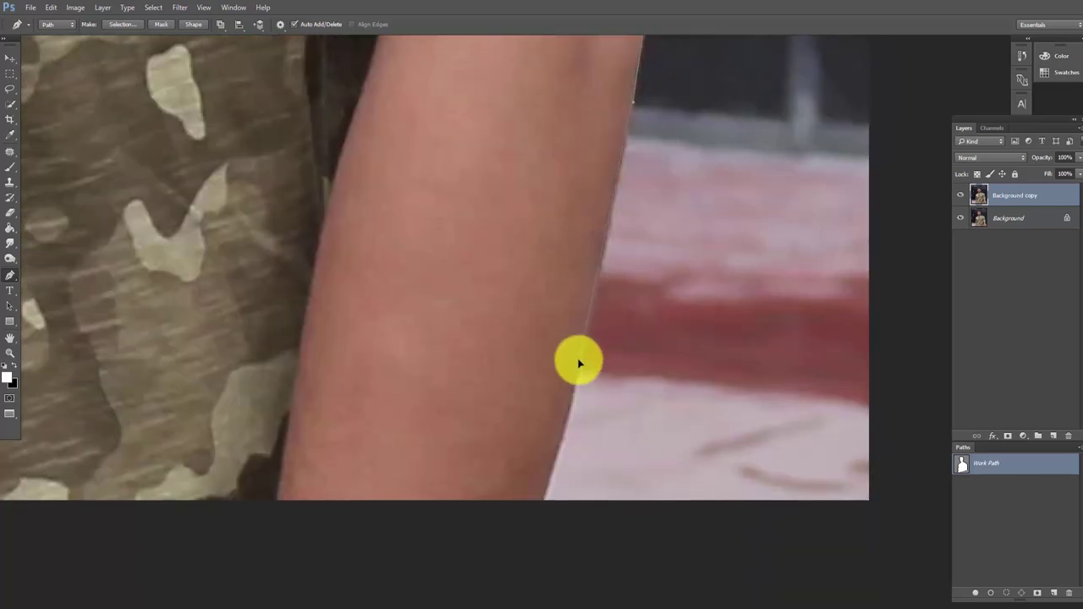
{"action": "scroll", "coordinate": [568, 431], "scroll_direction": "down", "scroll_amount": 3}
{"action": "left_click", "coordinate": [599, 379]}
{"action": "scroll", "coordinate": [321, 310], "scroll_direction": "left", "scroll_amount": 5}
{"action": "scroll", "coordinate": [362, 355], "scroll_direction": "left", "scroll_amount": 5}
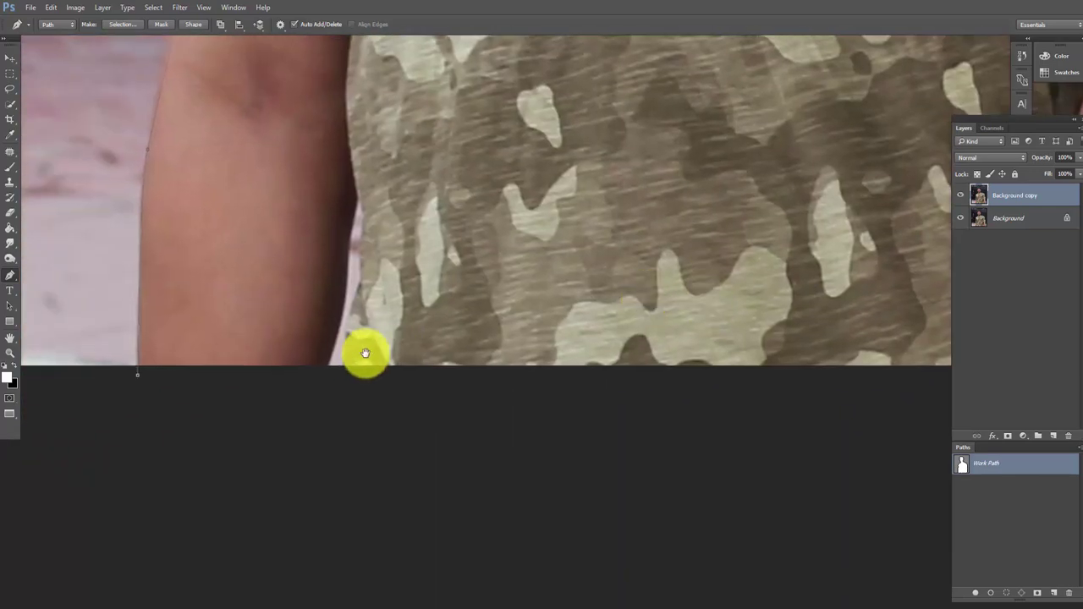
{"action": "scroll", "coordinate": [216, 365], "scroll_direction": "left", "scroll_amount": 3}
{"action": "left_click", "coordinate": [215, 362]}
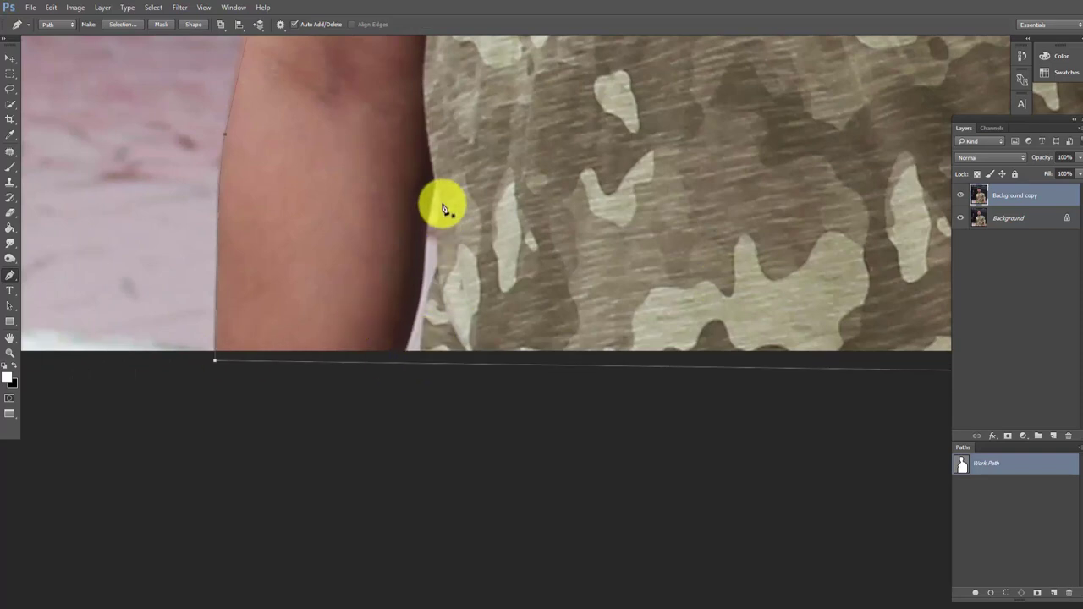
Trace the inner arm edge, undo one misplaced anchor, and close the path at the bottom.
{"action": "scroll", "coordinate": [483, 259], "scroll_direction": "down", "scroll_amount": 5}
{"action": "scroll", "coordinate": [551, 251], "scroll_direction": "up", "scroll_amount": 5}
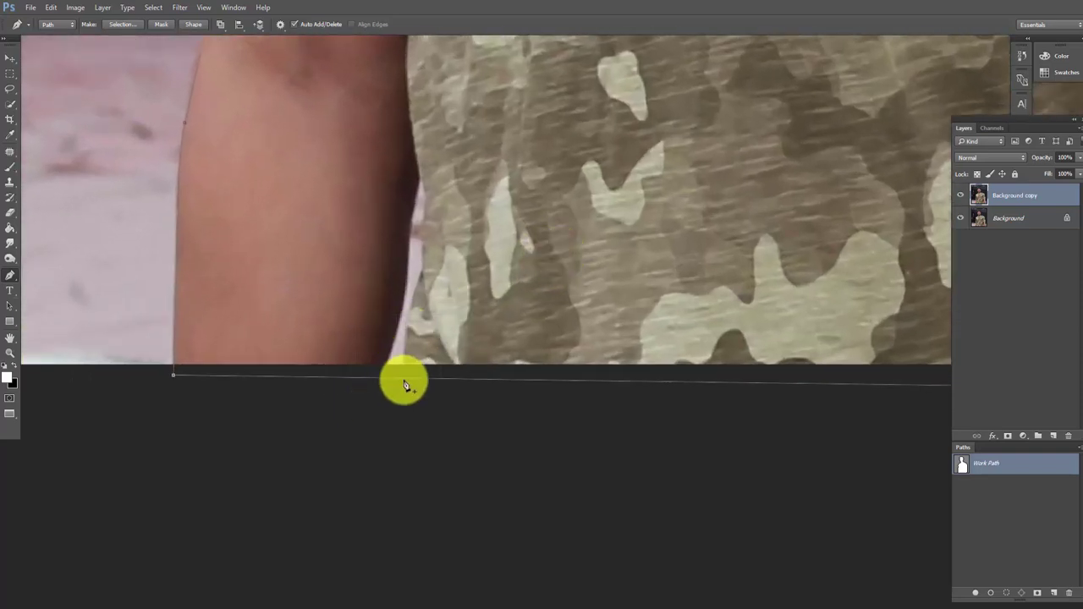
{"action": "scroll", "coordinate": [392, 401], "scroll_direction": "down", "scroll_amount": 3}
{"action": "scroll", "coordinate": [398, 367], "scroll_direction": "up", "scroll_amount": 2}
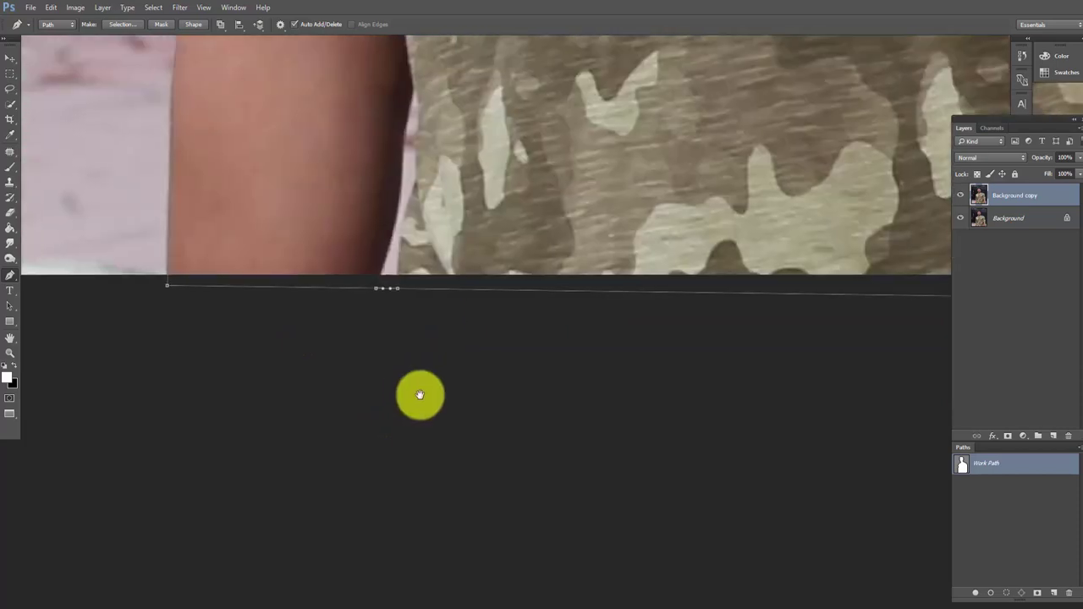
{"action": "scroll", "coordinate": [417, 391], "scroll_direction": "up", "scroll_amount": 3}
{"action": "scroll", "coordinate": [434, 357], "scroll_direction": "down", "scroll_amount": 1}
{"action": "scroll", "coordinate": [451, 350], "scroll_direction": "down", "scroll_amount": 1}
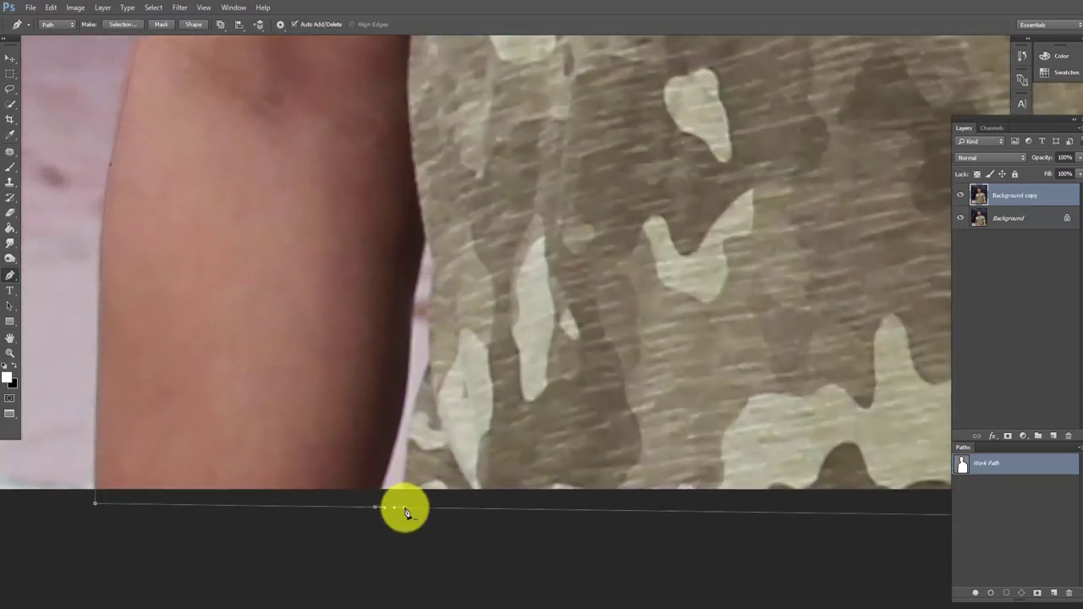
{"action": "left_click", "coordinate": [405, 507]}
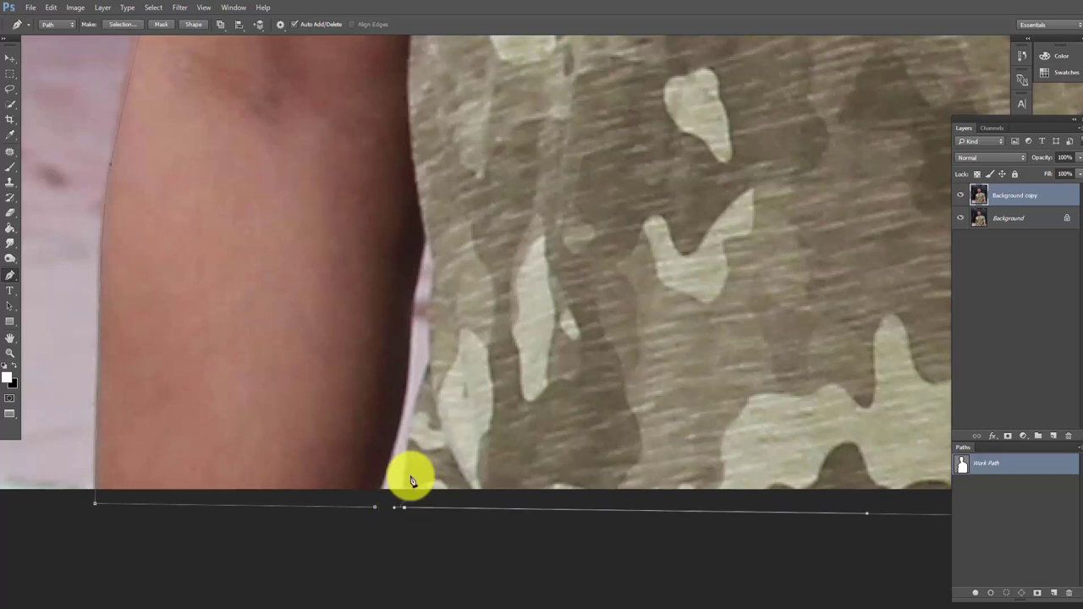
{"action": "left_click", "coordinate": [431, 308]}
{"action": "left_click", "coordinate": [425, 243]}
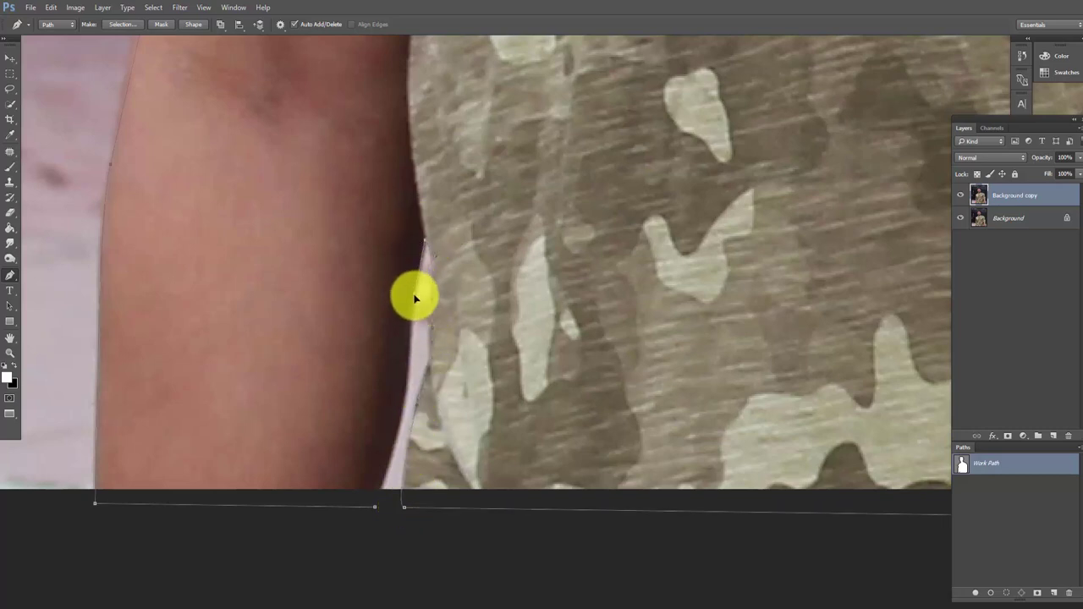
{"action": "key", "text": "ctrl+z"}
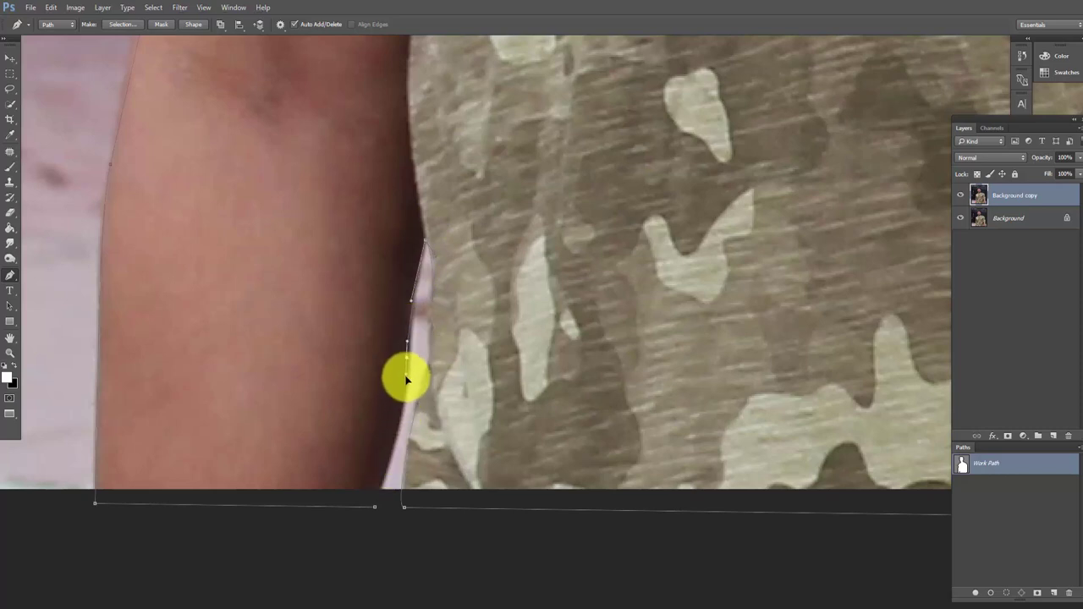
{"action": "left_click", "coordinate": [406, 377]}
{"action": "left_click", "coordinate": [378, 479]}
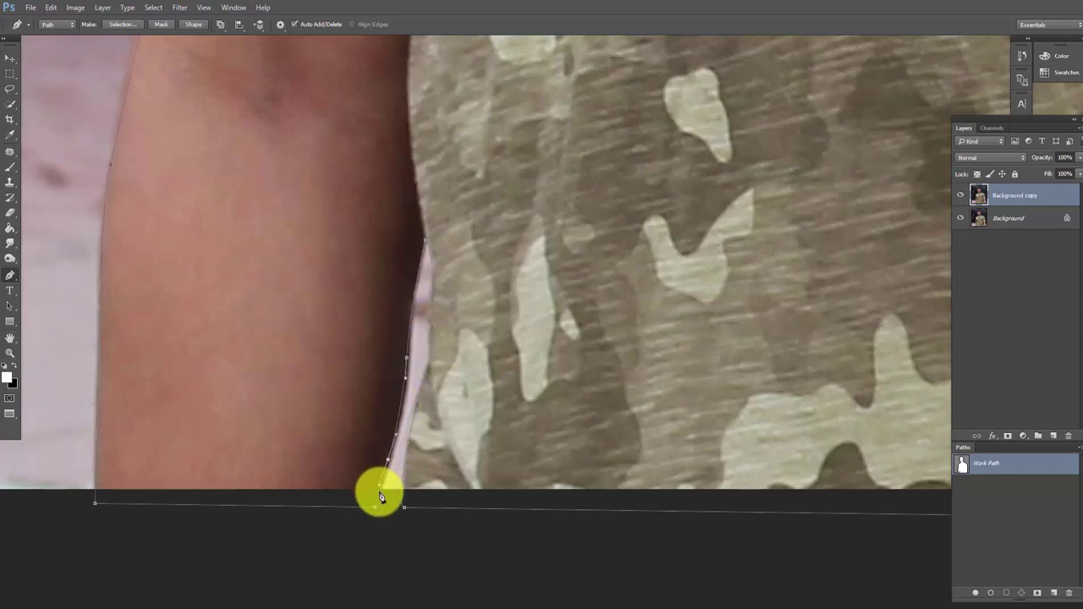
{"action": "left_click", "coordinate": [377, 510]}
Centre the photo and save the Work Path as Path 1.
{"action": "scroll", "coordinate": [378, 516], "scroll_direction": "down", "scroll_amount": 3}
{"action": "scroll", "coordinate": [531, 412], "scroll_direction": "down", "scroll_amount": 3}
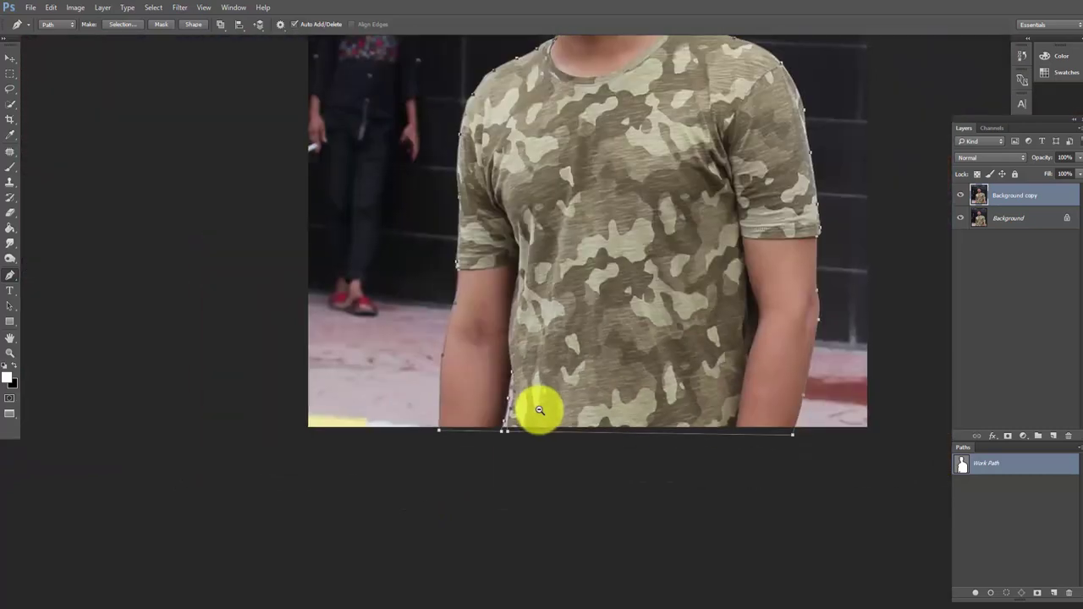
{"action": "scroll", "coordinate": [536, 411], "scroll_direction": "down", "scroll_amount": 2}
{"action": "scroll", "coordinate": [708, 382], "scroll_direction": "down", "scroll_amount": 1}
{"action": "left_click_drag", "start_coordinate": [572, 308], "coordinate": [499, 318]}
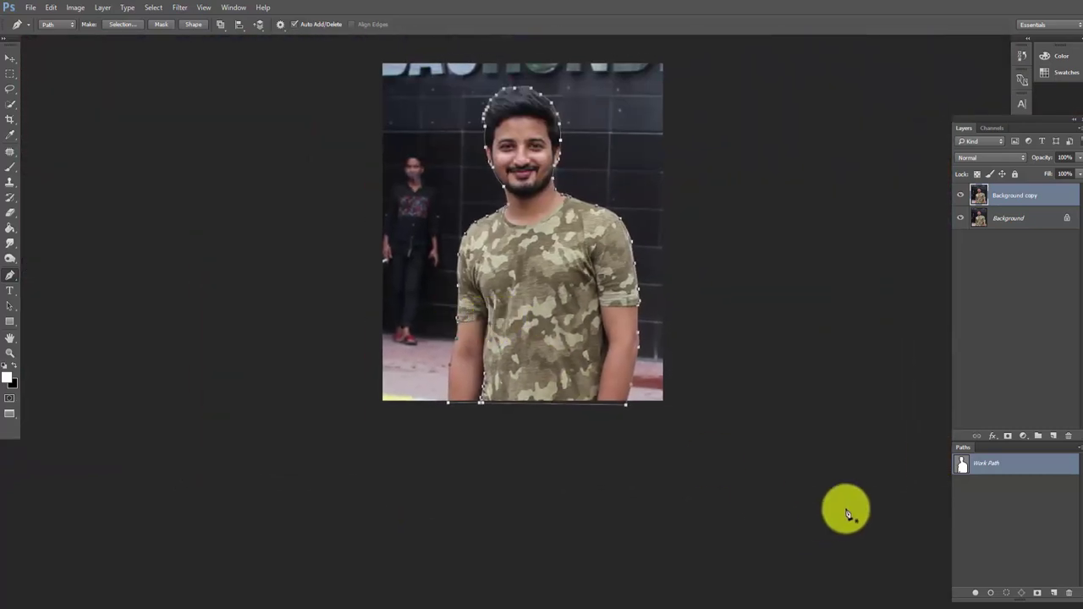
{"action": "double_click", "coordinate": [1025, 472]}
{"action": "left_click", "coordinate": [608, 211]}
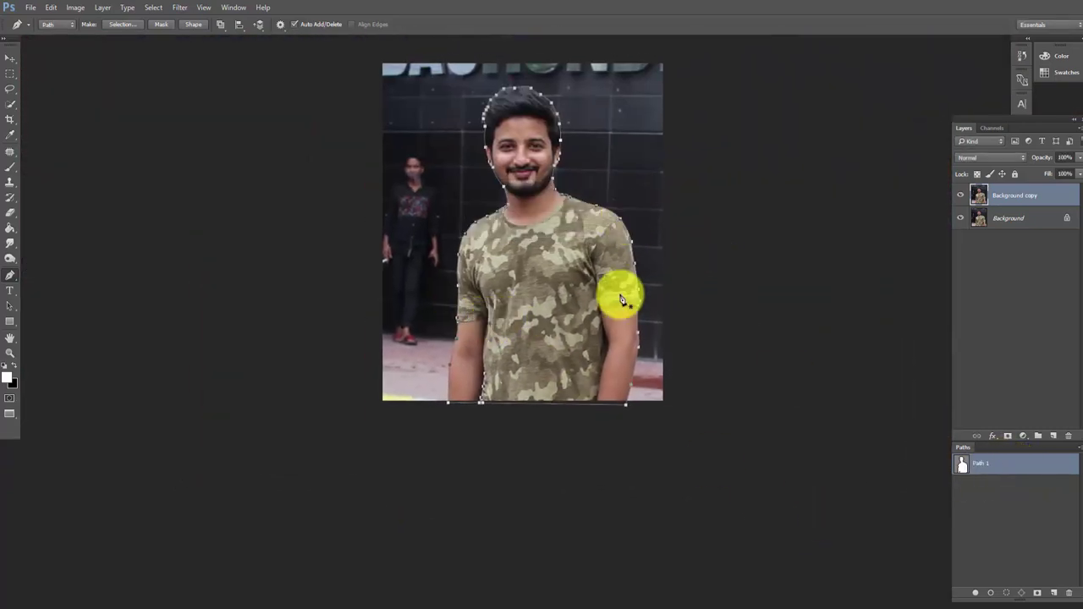
Load Path 1 as a selection around the man.
{"action": "scroll", "coordinate": [560, 229], "scroll_direction": "up", "scroll_amount": 3}
{"action": "scroll", "coordinate": [567, 242], "scroll_direction": "down", "scroll_amount": 1}
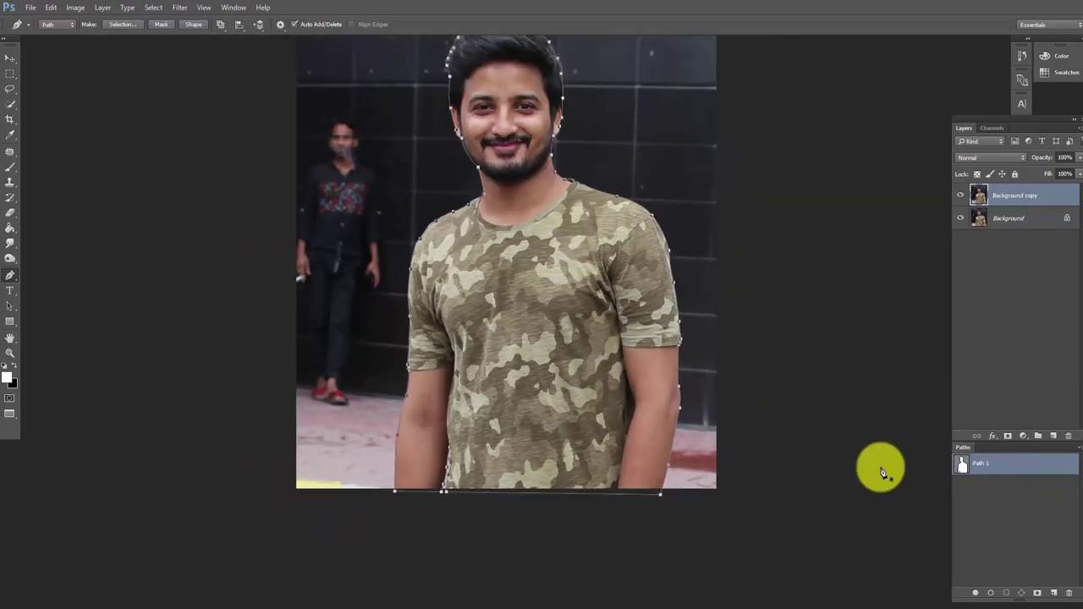
{"action": "left_click", "coordinate": [962, 463], "text": "ctrl"}
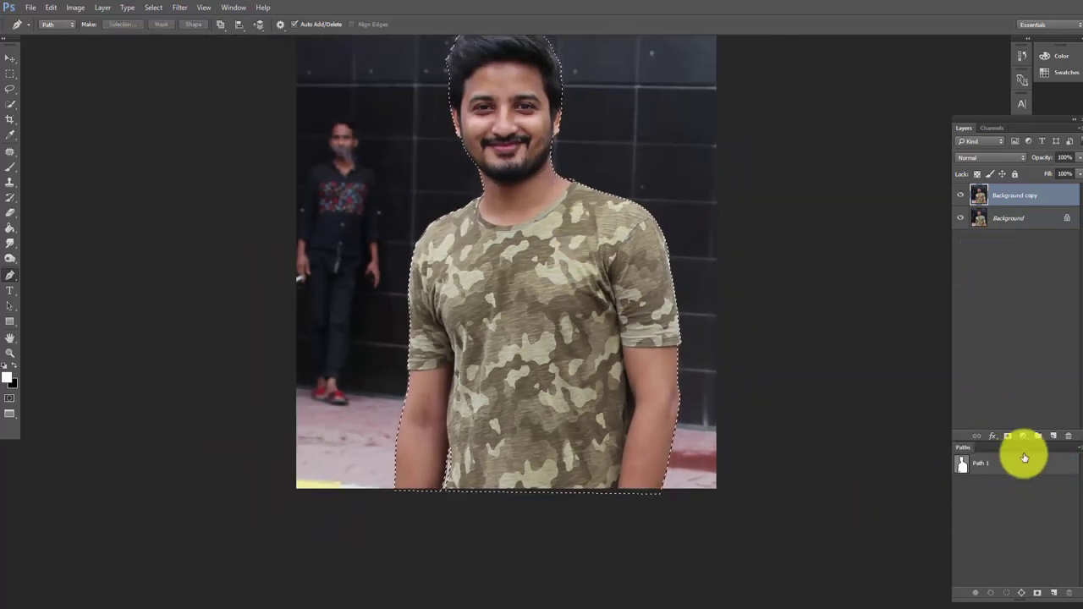
{"action": "scroll", "coordinate": [502, 87], "scroll_direction": "up", "scroll_amount": 1}
{"action": "scroll", "coordinate": [483, 242], "scroll_direction": "up", "scroll_amount": 3}
{"action": "scroll", "coordinate": [429, 149], "scroll_direction": "up", "scroll_amount": 2}
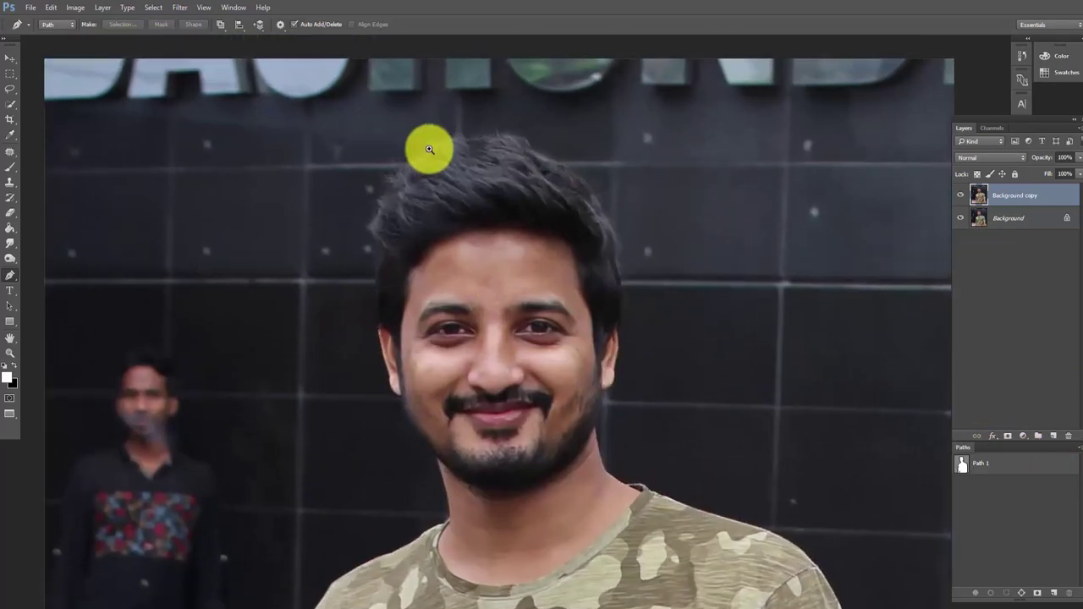
{"action": "scroll", "coordinate": [429, 148], "scroll_direction": "up", "scroll_amount": 2}
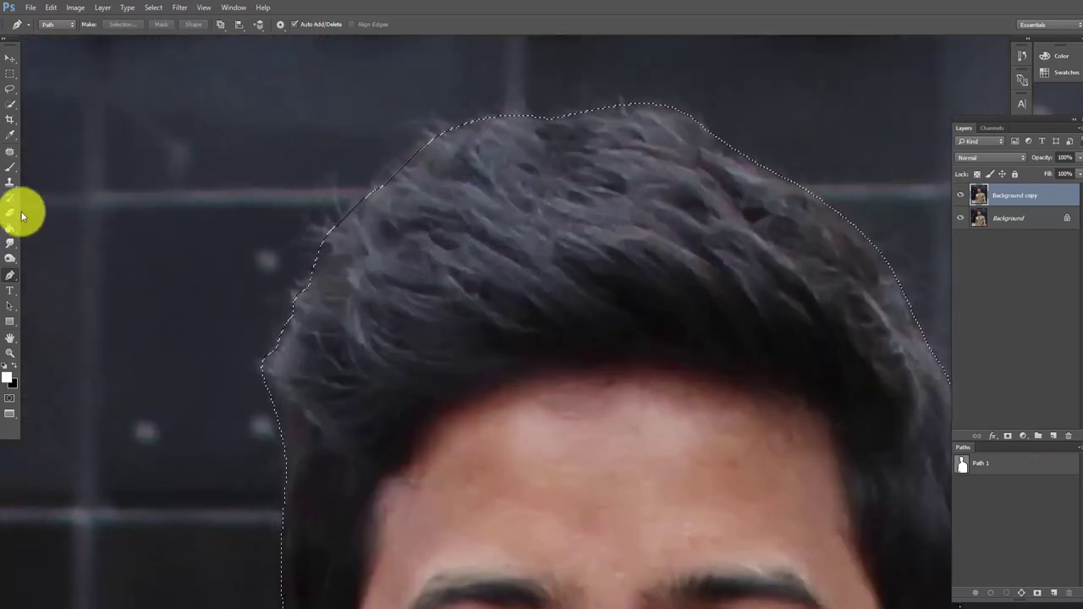
With the Quick Selection Tool, extend the selection along the upper-left, top and right hair edges.
{"action": "left_click", "coordinate": [11, 105]}
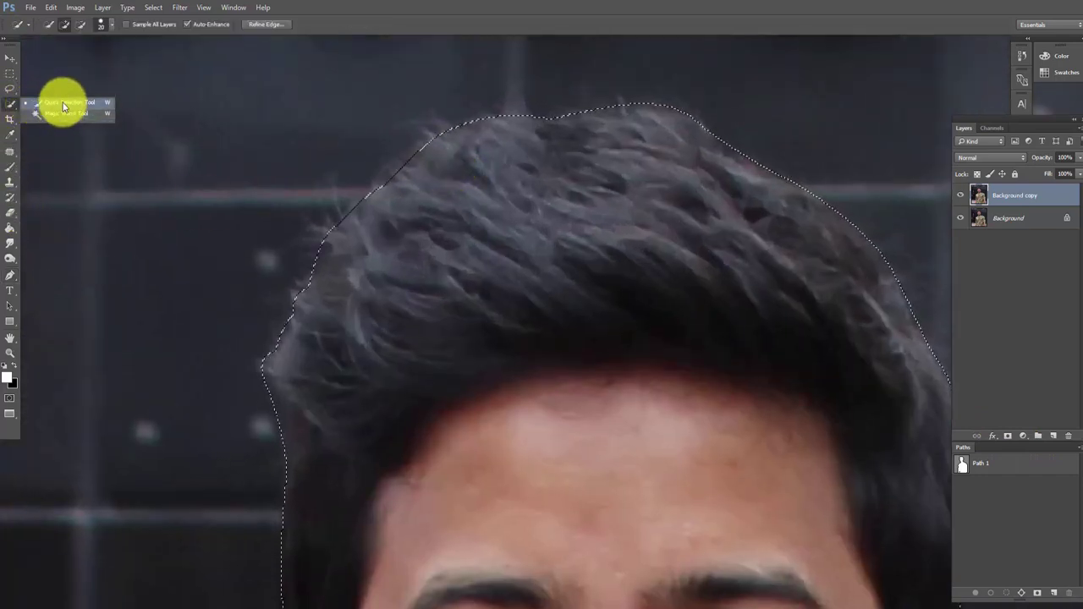
{"action": "left_click", "coordinate": [64, 104]}
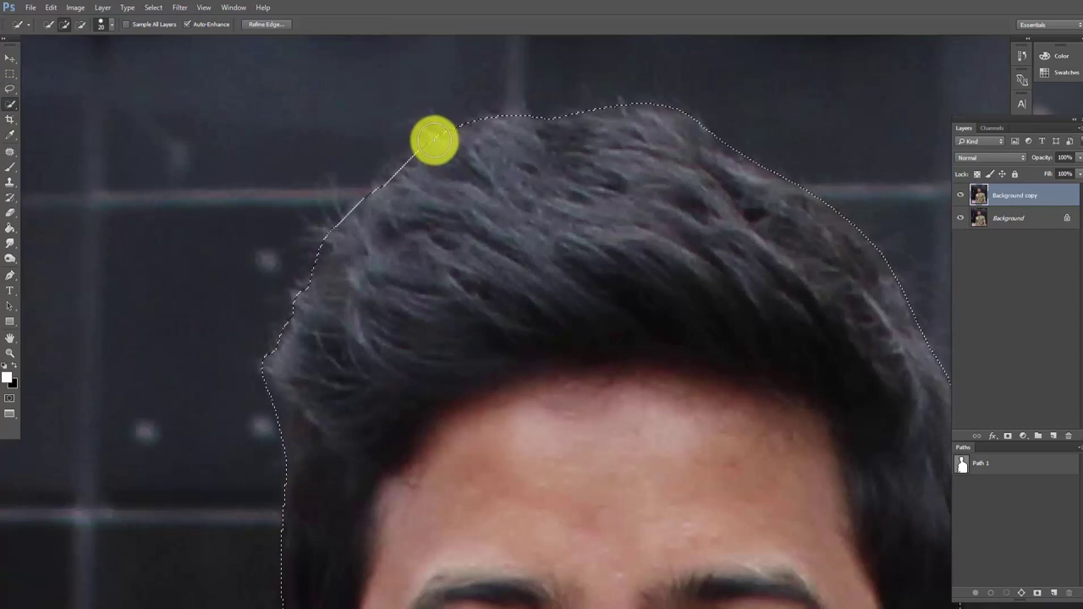
{"action": "left_click_drag", "start_coordinate": [439, 146], "coordinate": [337, 239]}
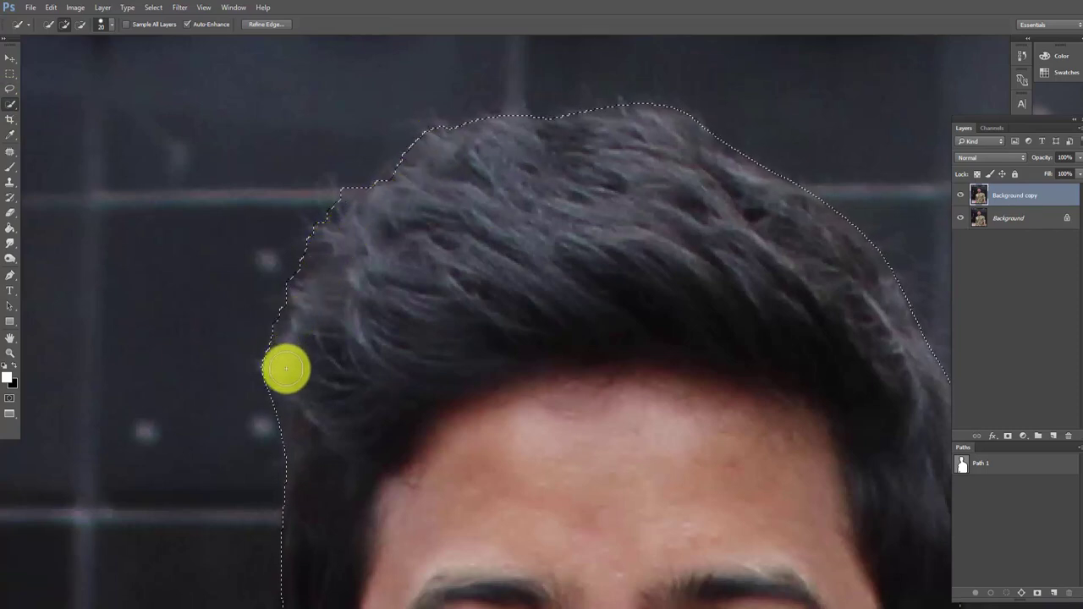
{"action": "mouse_move", "coordinate": [285, 369]}
{"action": "left_mouse_down"}
{"action": "mouse_move", "coordinate": [575, 160]}
{"action": "mouse_move", "coordinate": [567, 128]}
{"action": "mouse_move", "coordinate": [496, 128]}
{"action": "mouse_move", "coordinate": [633, 118]}
{"action": "mouse_move", "coordinate": [831, 244]}
{"action": "mouse_move", "coordinate": [787, 293]}
{"action": "left_mouse_up"}
{"action": "scroll", "coordinate": [787, 293], "scroll_direction": "down", "scroll_amount": 3}
{"action": "left_click_drag", "start_coordinate": [723, 263], "coordinate": [738, 264]}
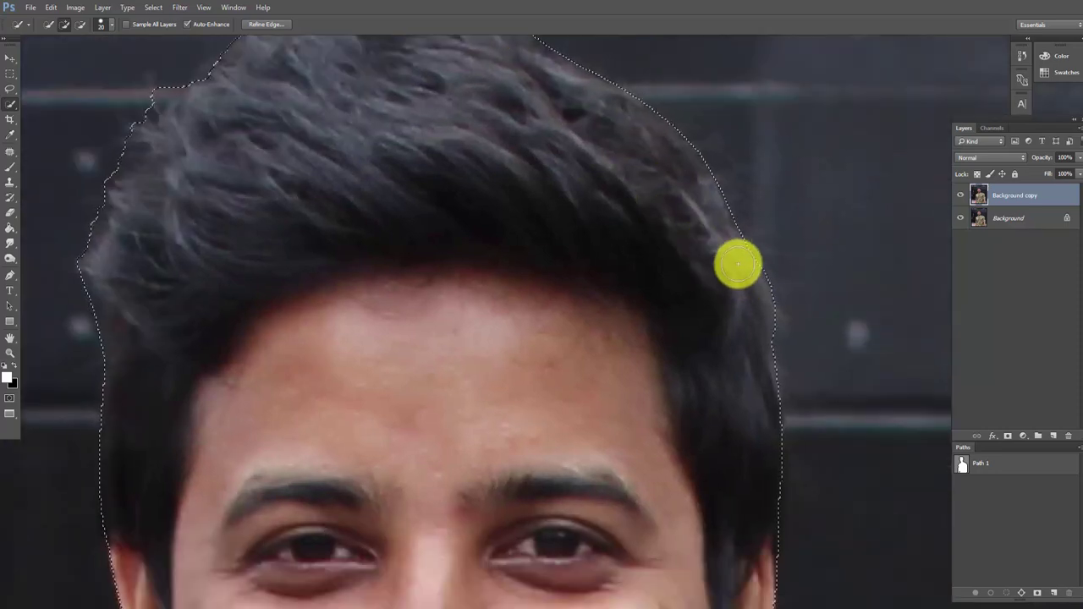
{"action": "left_click_drag", "start_coordinate": [675, 158], "coordinate": [581, 92]}
Remove the background bulge at the upper-right hair and reshape the left hair edge.
{"action": "scroll", "coordinate": [597, 194], "scroll_direction": "up", "scroll_amount": 2}
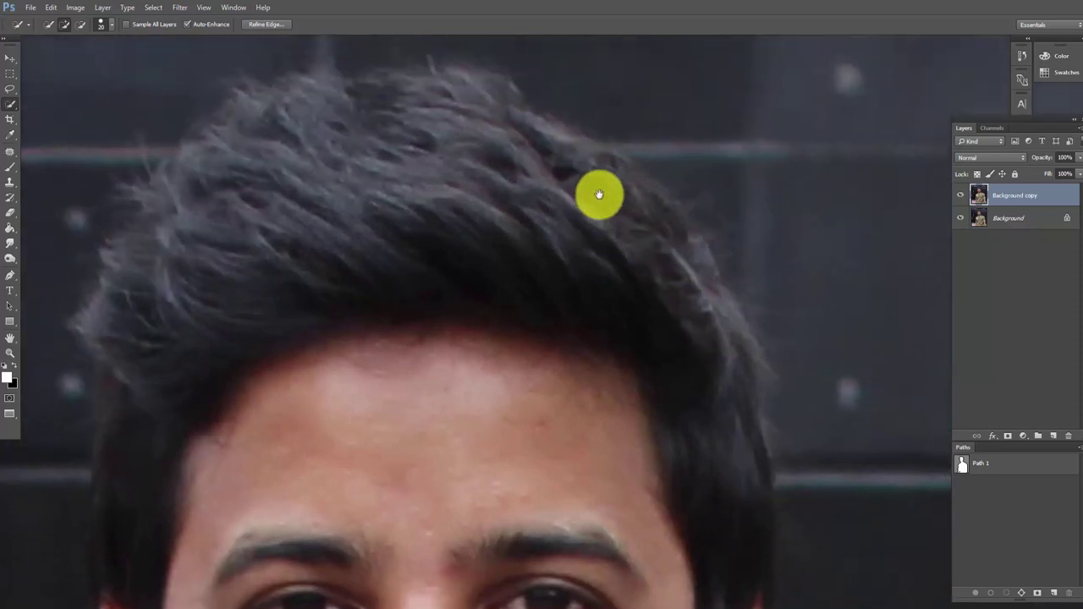
{"action": "scroll", "coordinate": [769, 278], "scroll_direction": "up", "scroll_amount": 1}
{"action": "mouse_move", "coordinate": [711, 235]}
{"action": "left_mouse_down"}
{"action": "mouse_move", "coordinate": [626, 164]}
{"action": "mouse_move", "coordinate": [635, 188]}
{"action": "mouse_move", "coordinate": [425, 152]}
{"action": "left_mouse_up"}
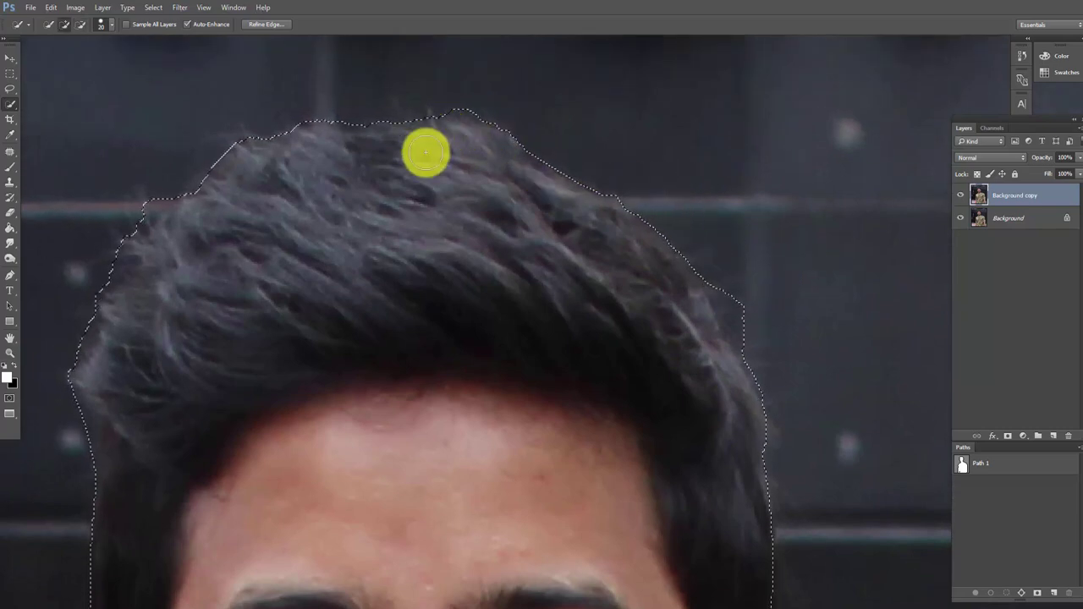
{"action": "scroll", "coordinate": [720, 412], "scroll_direction": "down", "scroll_amount": 2}
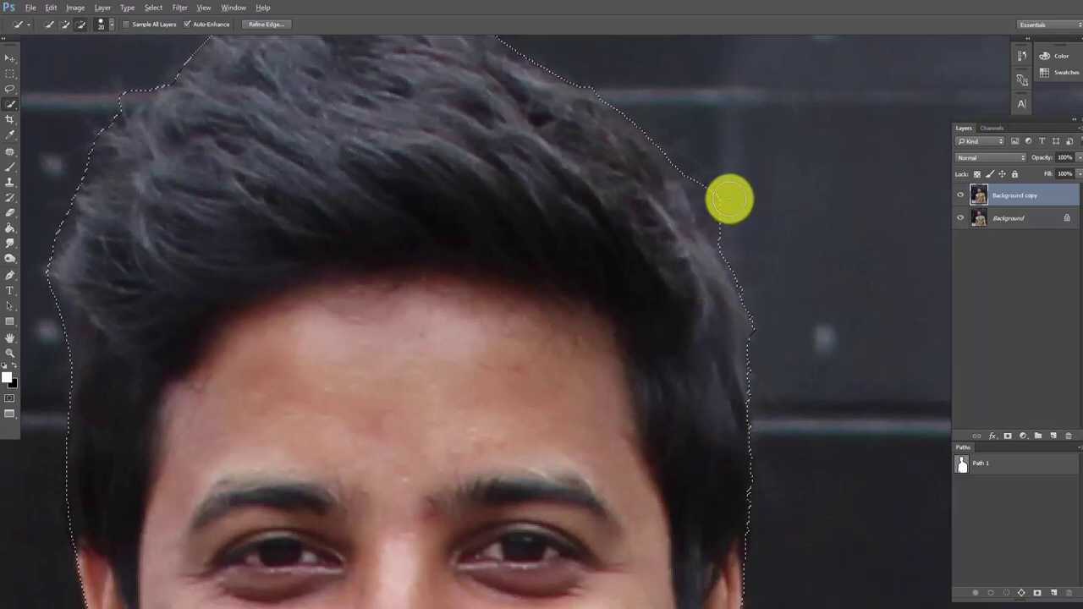
{"action": "scroll", "coordinate": [706, 313], "scroll_direction": "up", "scroll_amount": 3}
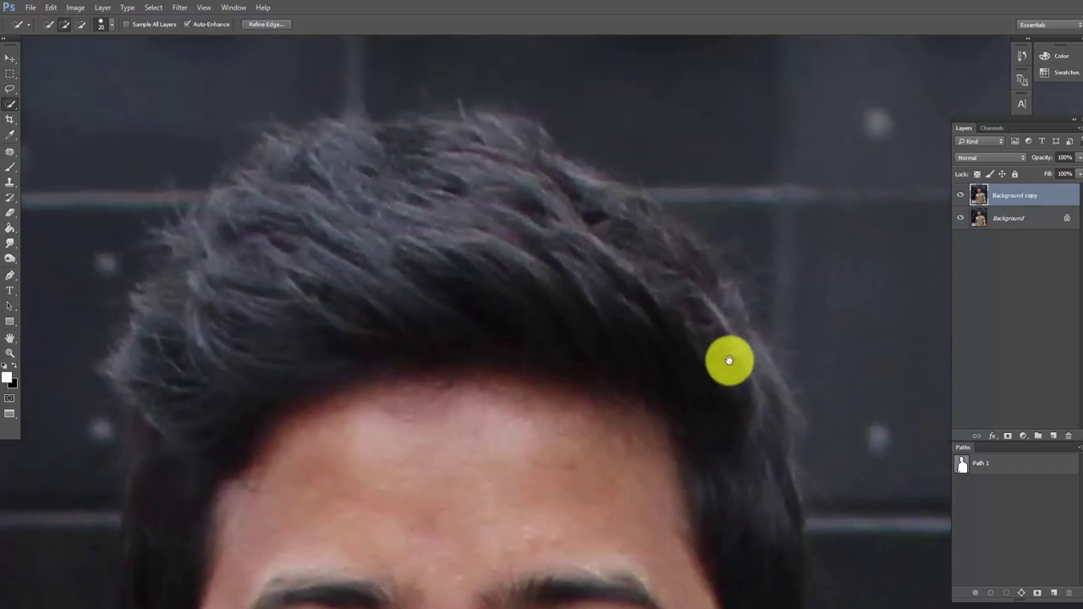
{"action": "scroll", "coordinate": [643, 339], "scroll_direction": "up", "scroll_amount": 3}
{"action": "scroll", "coordinate": [287, 370], "scroll_direction": "down", "scroll_amount": 5}
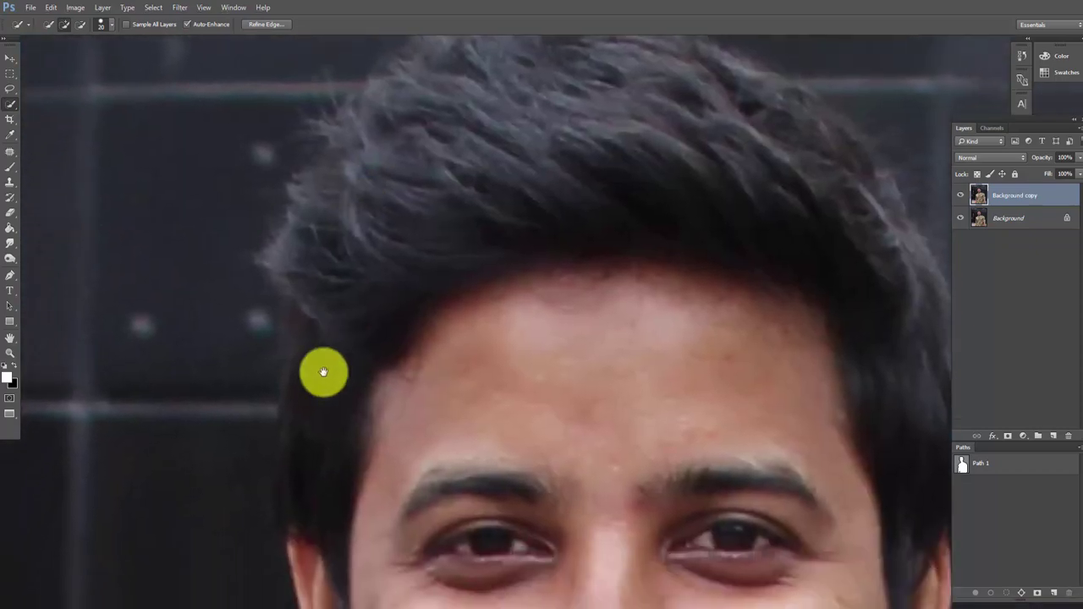
{"action": "scroll", "coordinate": [321, 373], "scroll_direction": "down", "scroll_amount": 2}
{"action": "mouse_move", "coordinate": [307, 465]}
{"action": "left_mouse_down"}
{"action": "mouse_move", "coordinate": [389, 471]}
{"action": "mouse_move", "coordinate": [310, 403]}
{"action": "mouse_move", "coordinate": [307, 437]}
{"action": "mouse_move", "coordinate": [269, 394]}
{"action": "mouse_move", "coordinate": [265, 412]}
{"action": "left_mouse_up"}
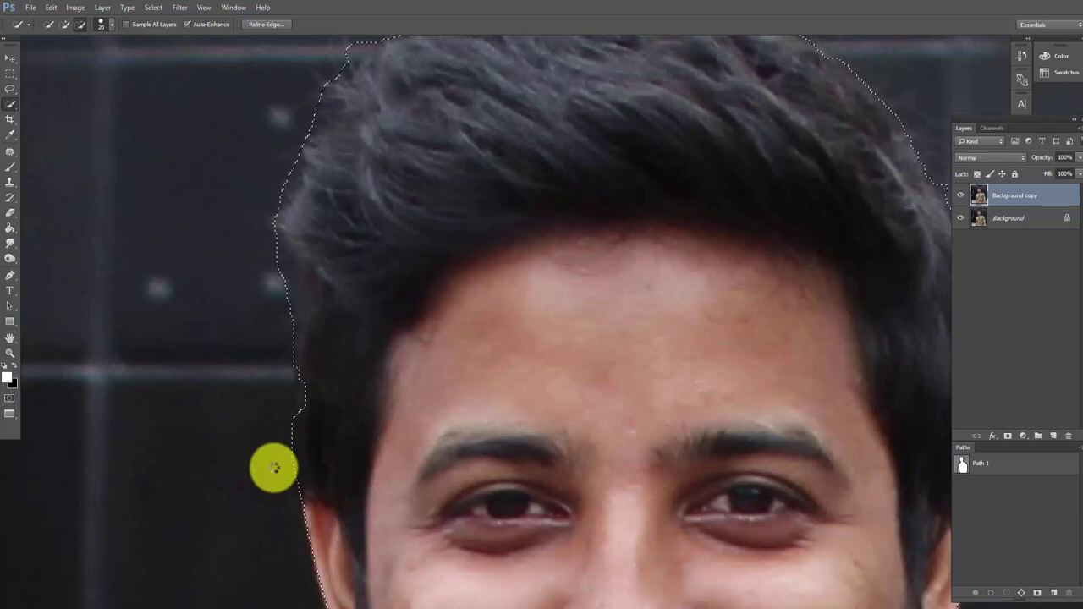
{"action": "scroll", "coordinate": [660, 319], "scroll_direction": "down", "scroll_amount": 5}
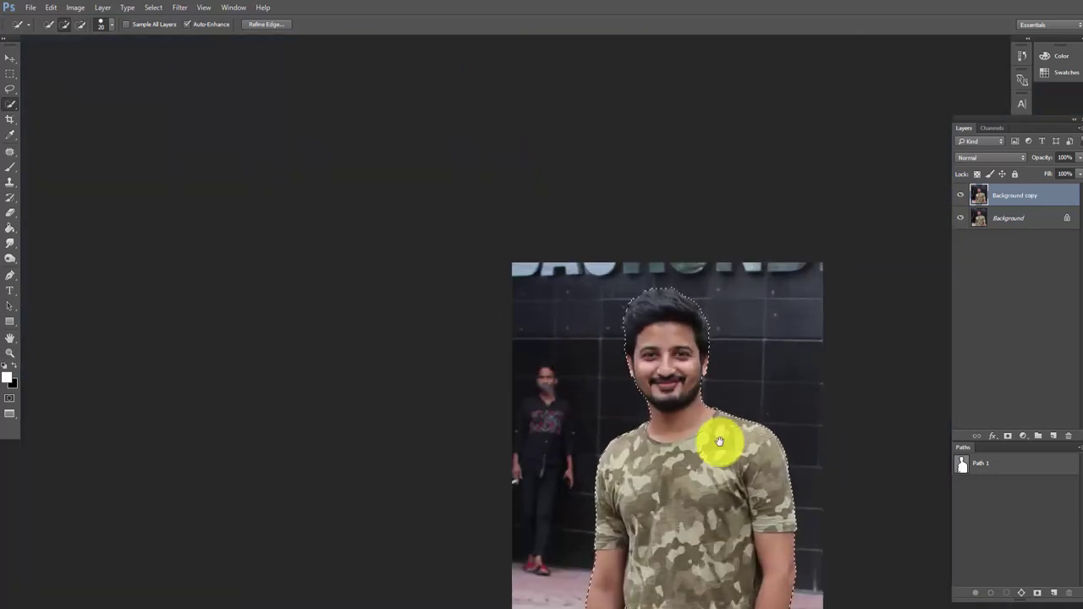
{"action": "left_click_drag", "start_coordinate": [719, 441], "coordinate": [646, 379]}
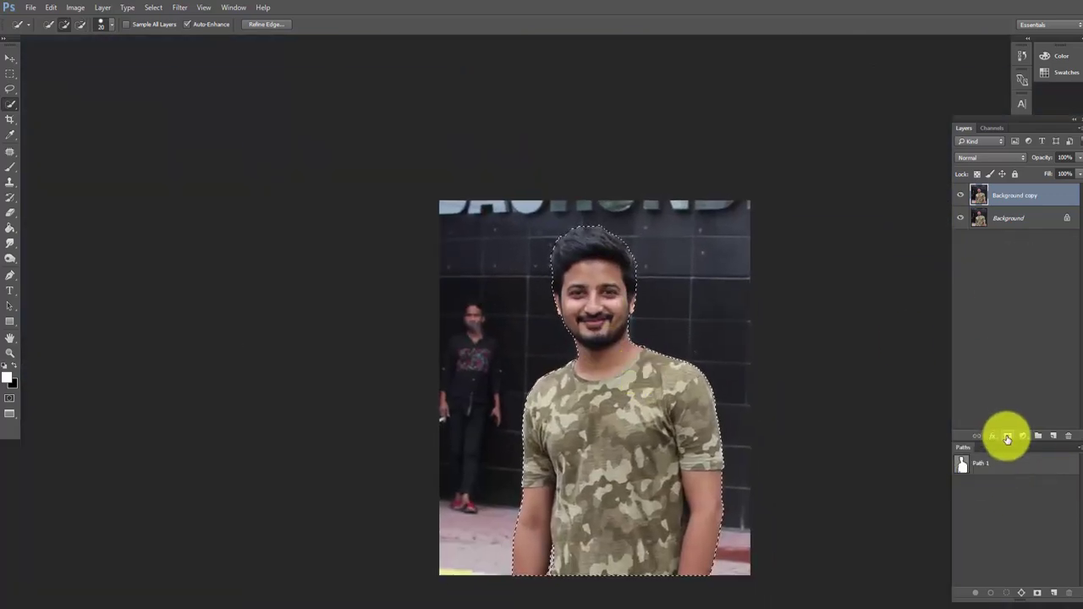
Create Layer 1 above Background and fill it with white as the foreground colour.
{"action": "left_click", "coordinate": [1006, 221]}
{"action": "left_click", "coordinate": [1054, 434]}
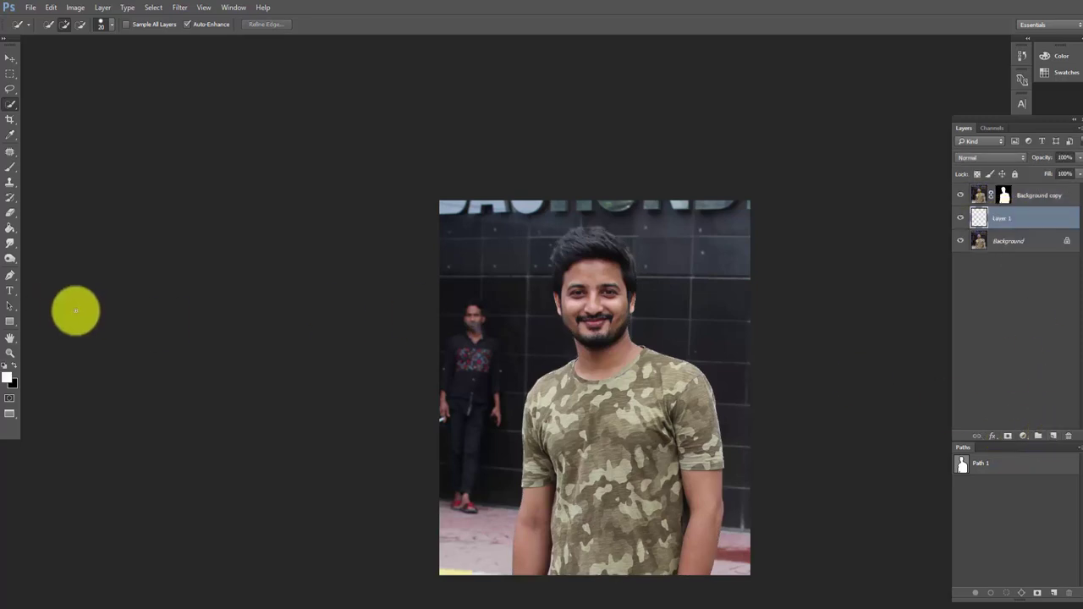
{"action": "key", "text": "x"}
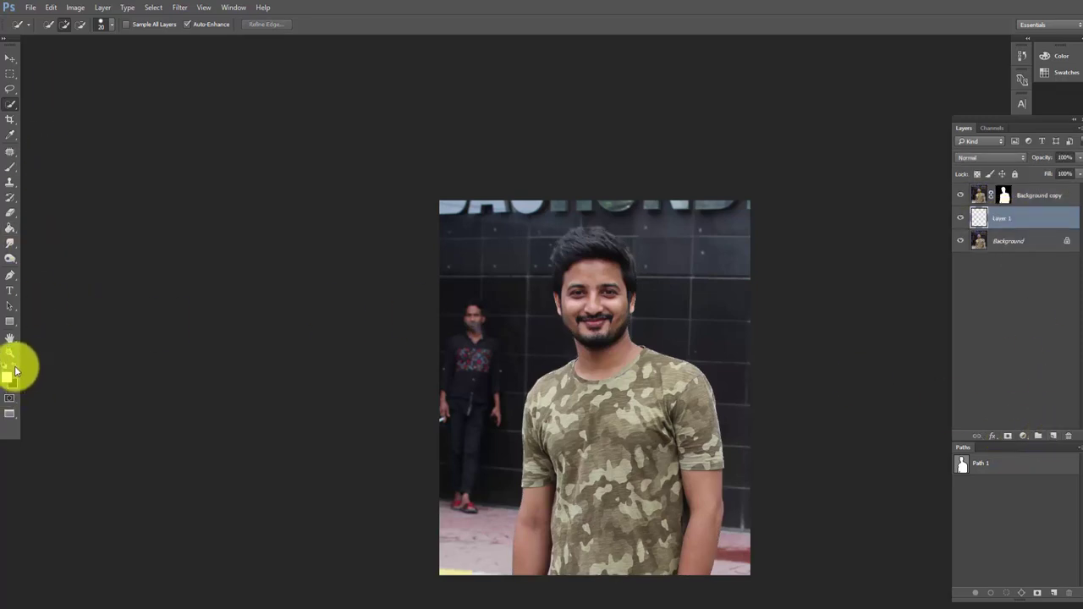
{"action": "left_click", "coordinate": [50, 7]}
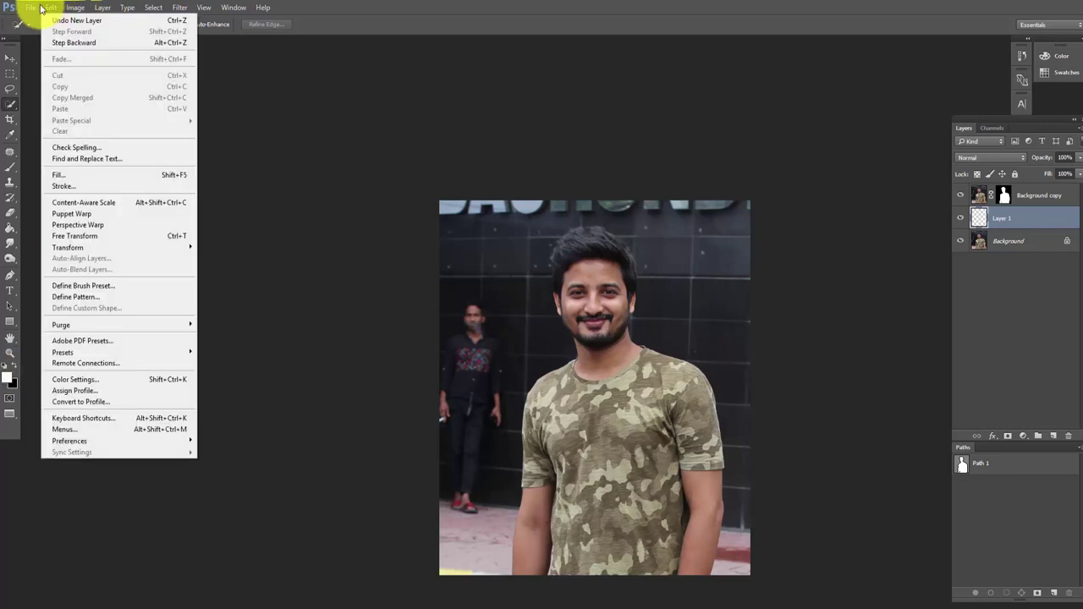
{"action": "left_click", "coordinate": [58, 175]}
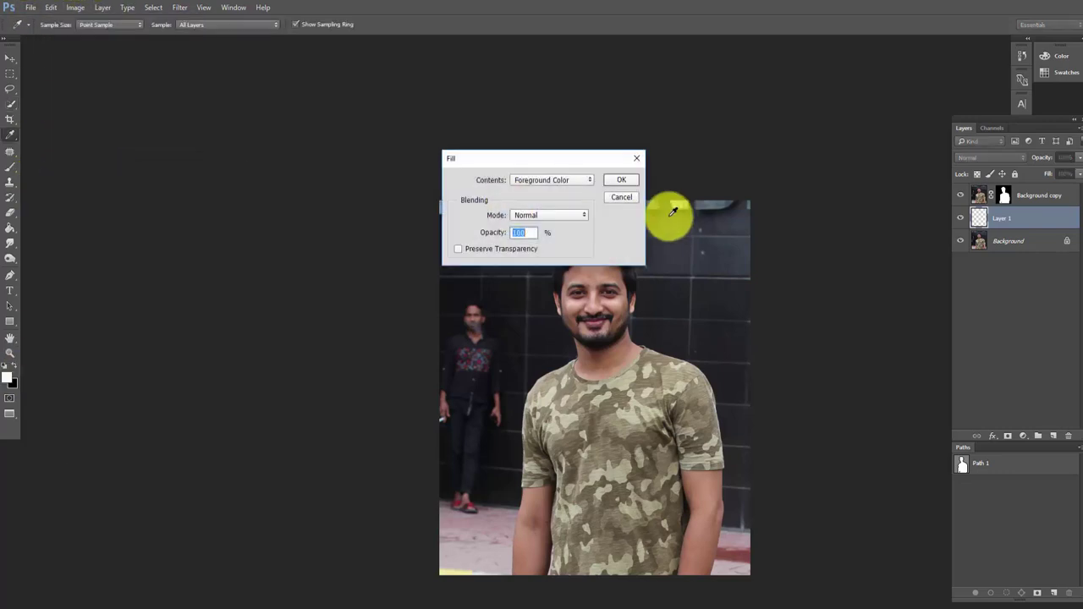
{"action": "left_click", "coordinate": [622, 181]}
{"action": "left_click", "coordinate": [648, 273]}
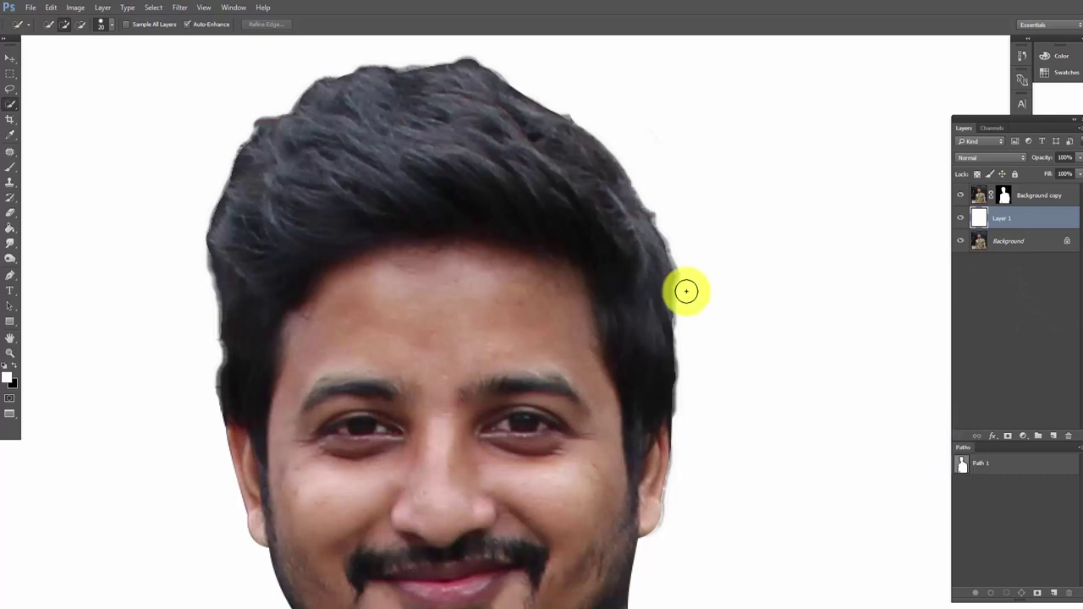
{"action": "scroll", "coordinate": [575, 220], "scroll_direction": "down", "scroll_amount": 3}
Load the layer mask as a selection and apply Refine Edge with 2.8 px feather.
{"action": "scroll", "coordinate": [572, 213], "scroll_direction": "down", "scroll_amount": 1}
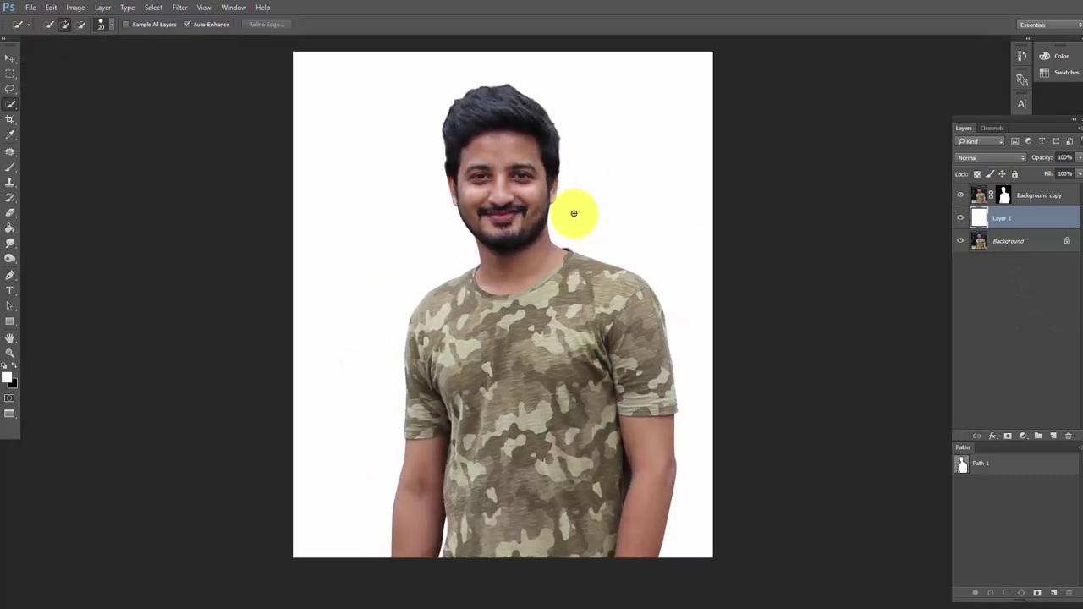
{"action": "scroll", "coordinate": [550, 177], "scroll_direction": "up", "scroll_amount": 2}
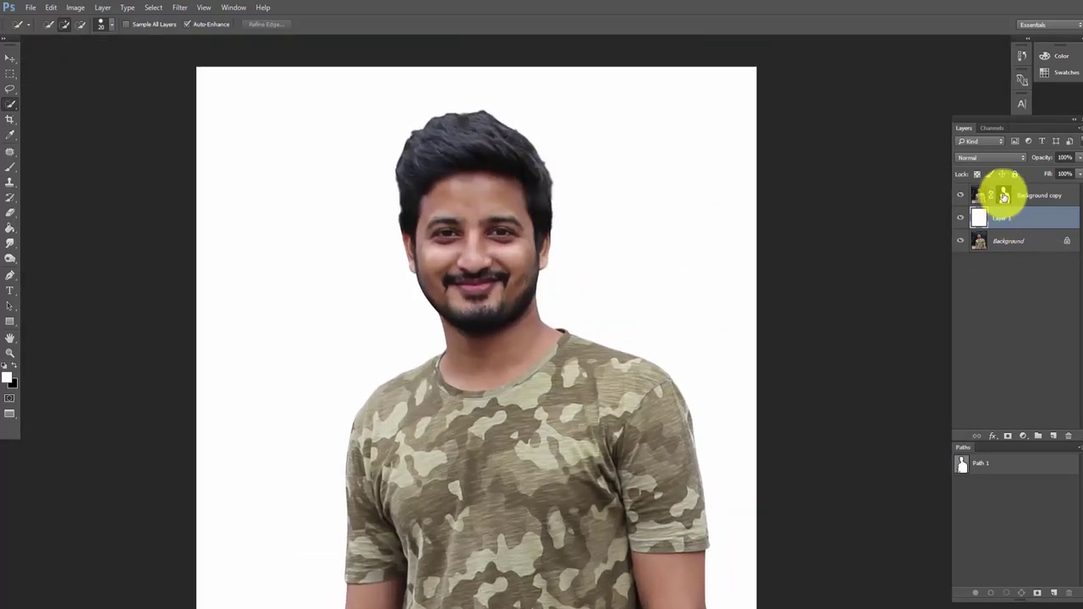
{"action": "right_click", "coordinate": [1003, 196]}
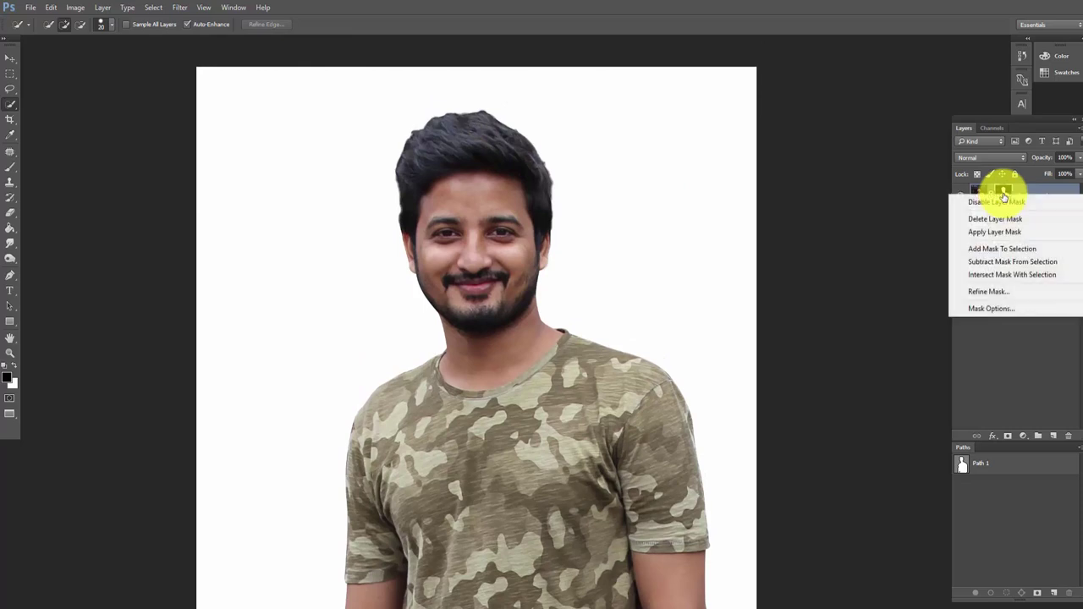
{"action": "left_click", "coordinate": [1006, 248]}
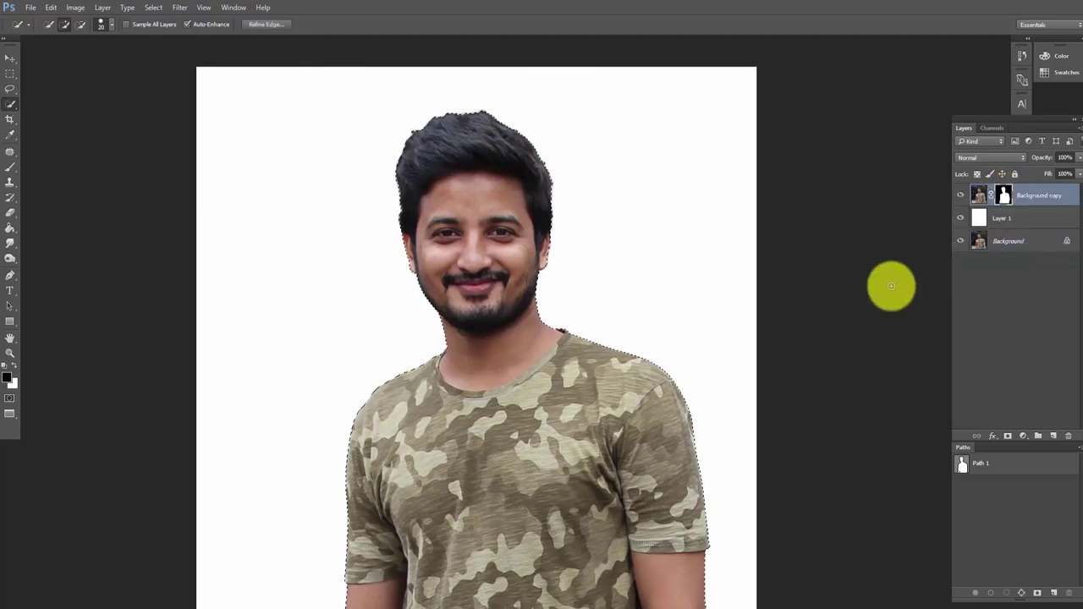
{"action": "left_click", "coordinate": [271, 25]}
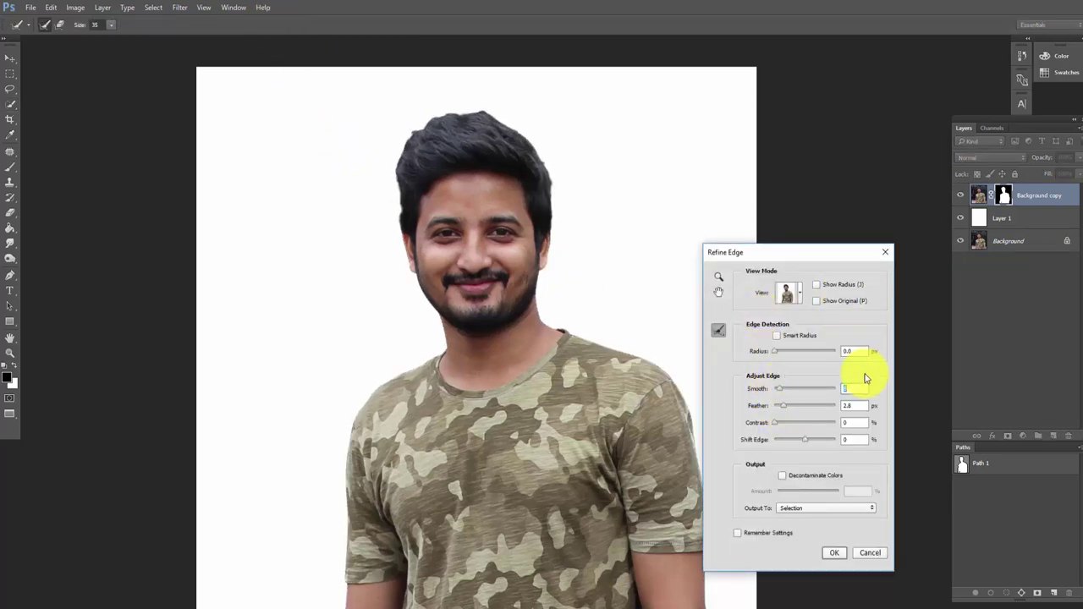
{"action": "left_click", "coordinate": [830, 551]}
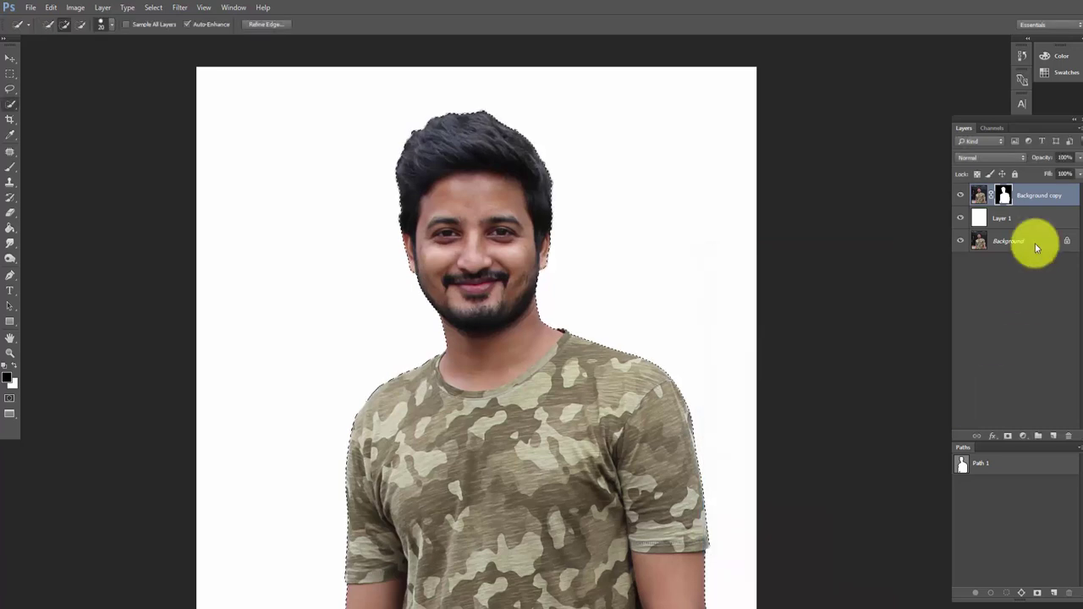
Use Select > Deselect and reselect the Background copy layer.
{"action": "right_click", "coordinate": [1004, 196]}
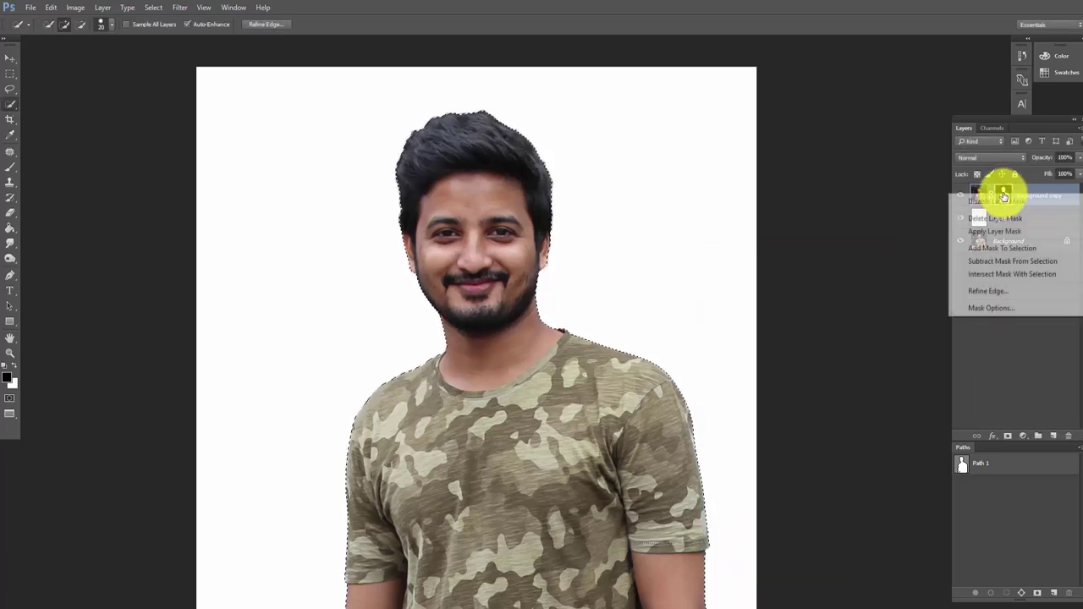
{"action": "left_click", "coordinate": [996, 340]}
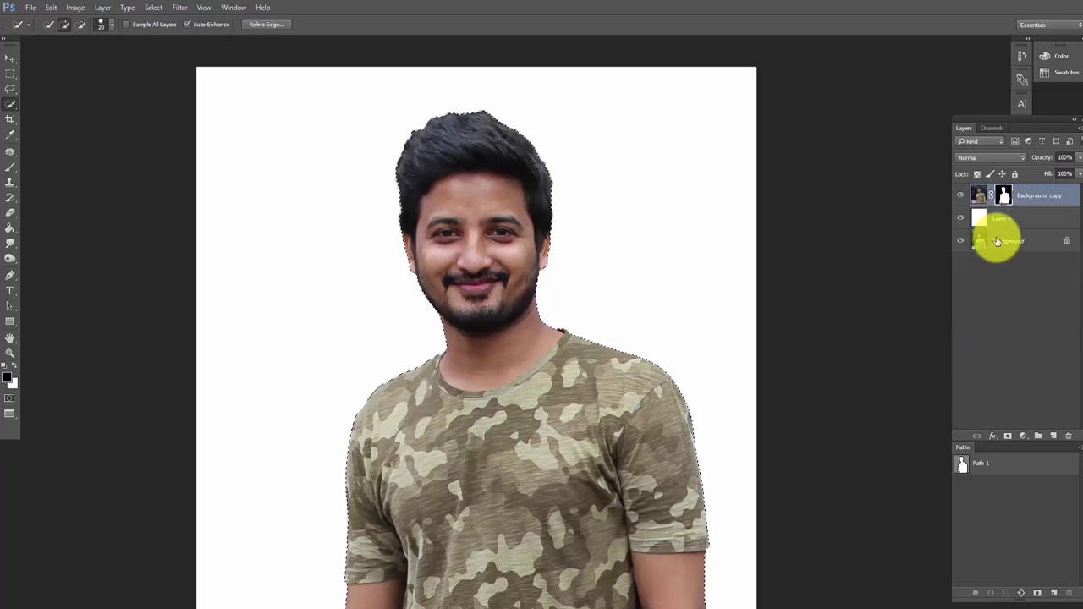
{"action": "left_click", "coordinate": [155, 7]}
{"action": "left_click", "coordinate": [175, 84]}
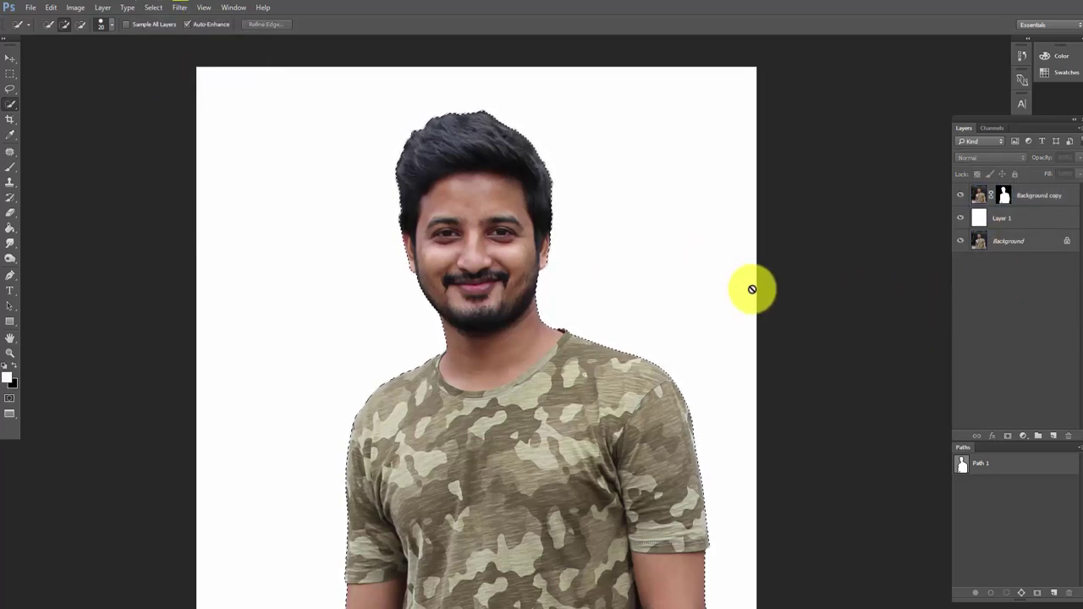
{"action": "left_click", "coordinate": [1004, 197]}
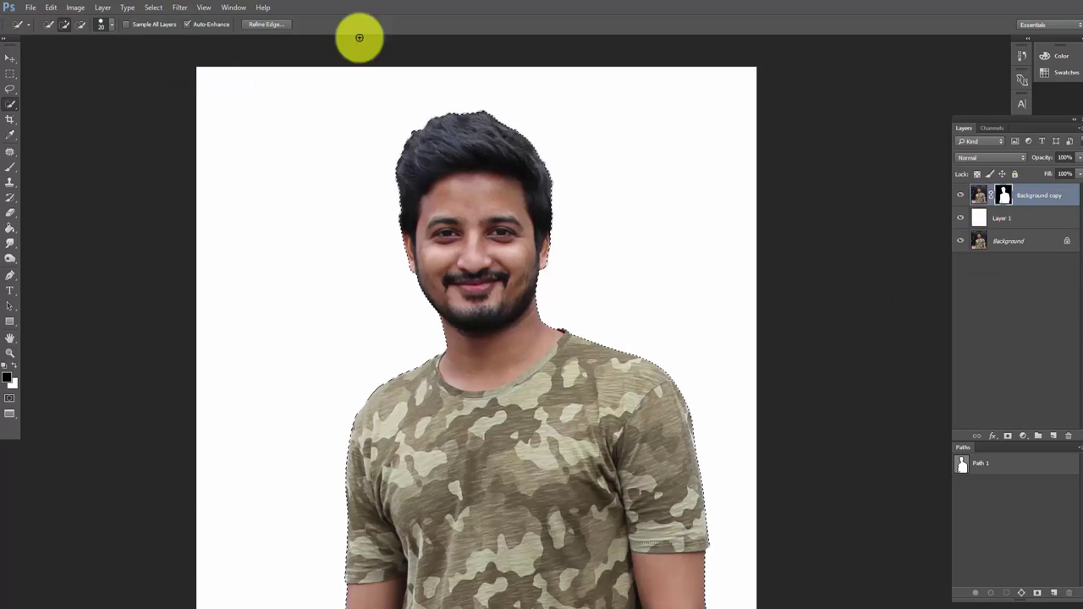
{"action": "left_click", "coordinate": [150, 9]}
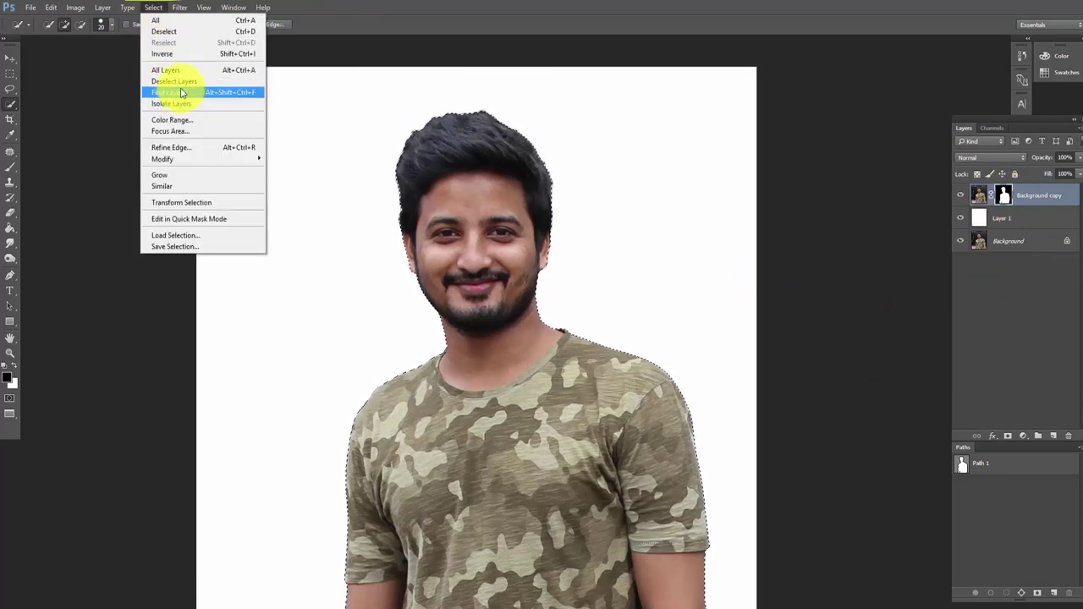
Deselect, duplicate the Background copy layer, and rename the original layer Backup.
{"action": "left_click", "coordinate": [175, 32]}
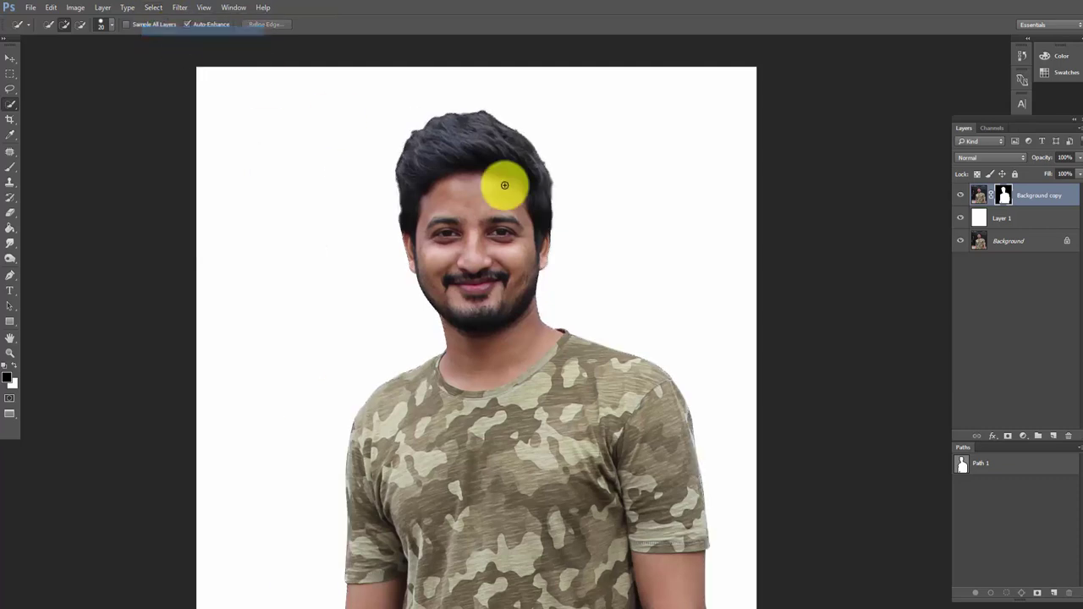
{"action": "left_click", "coordinate": [1030, 320]}
{"action": "left_click_drag", "start_coordinate": [1055, 195], "coordinate": [1053, 438]}
{"action": "double_click", "coordinate": [1035, 218]}
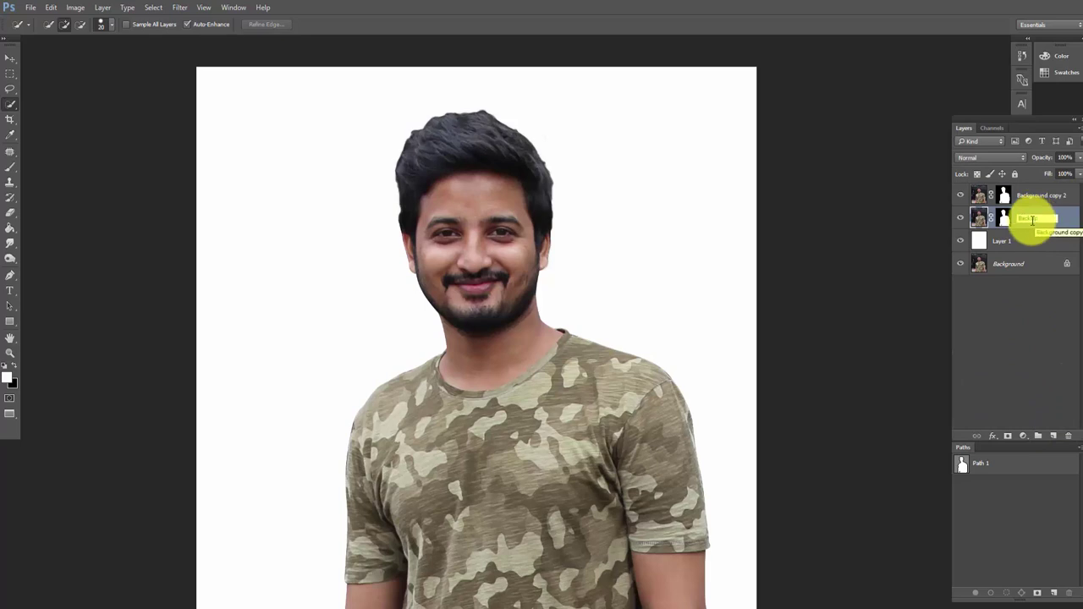
{"action": "type", "text": "up"}
{"action": "key", "text": "Return"}
Apply Background copy 2's layer mask permanently and hide the Backup layer.
{"action": "left_click", "coordinate": [1017, 197]}
{"action": "right_click", "coordinate": [1005, 195]}
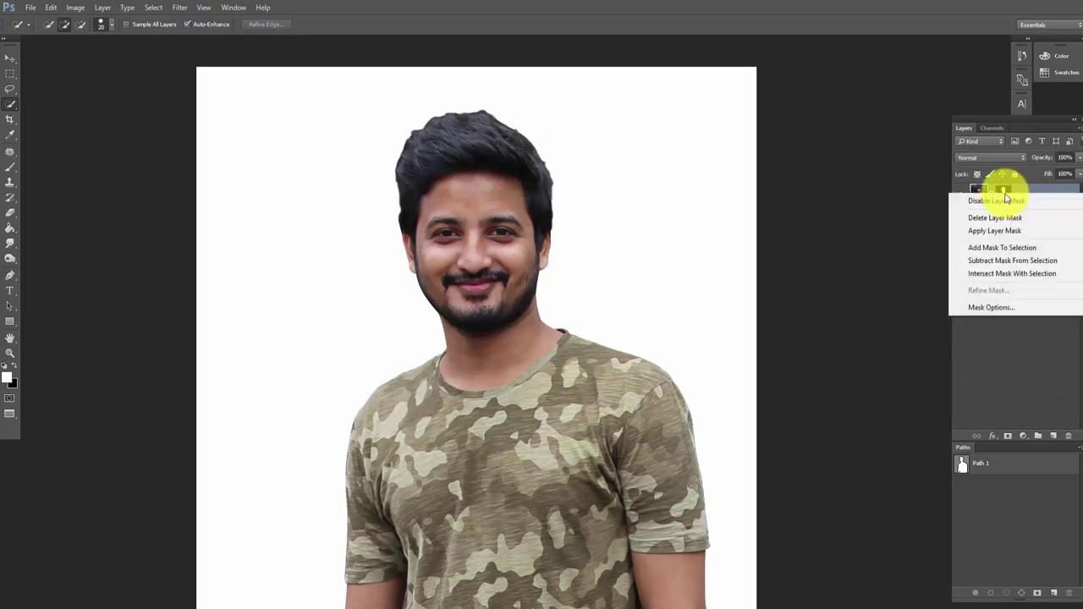
{"action": "left_click", "coordinate": [990, 227]}
{"action": "left_click", "coordinate": [961, 218]}
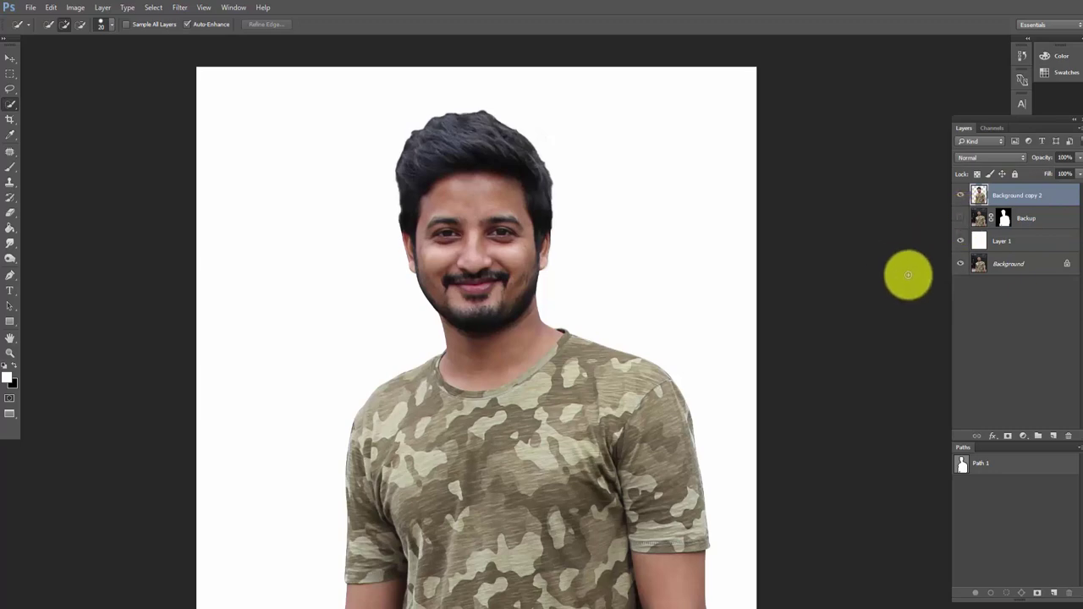
{"action": "left_click", "coordinate": [960, 195]}
{"action": "left_click", "coordinate": [960, 195]}
Zoom in closely on the man's forehead.
{"action": "scroll", "coordinate": [551, 280], "scroll_direction": "down", "scroll_amount": 1}
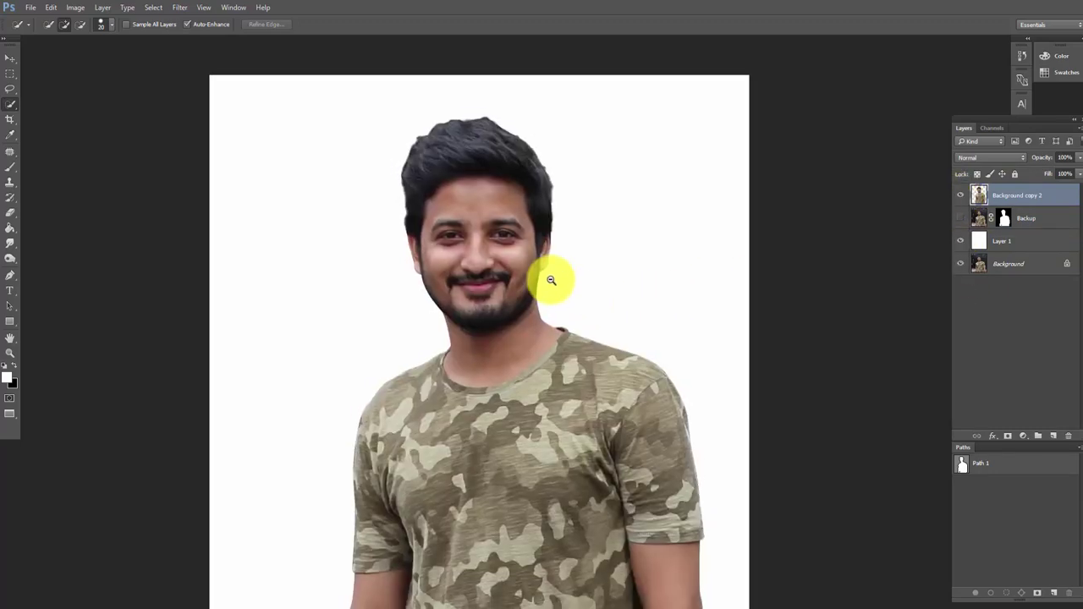
{"action": "scroll", "coordinate": [546, 255], "scroll_direction": "down", "scroll_amount": 4}
{"action": "scroll", "coordinate": [546, 256], "scroll_direction": "up", "scroll_amount": 1}
{"action": "scroll", "coordinate": [536, 242], "scroll_direction": "up", "scroll_amount": 1}
{"action": "scroll", "coordinate": [537, 232], "scroll_direction": "up", "scroll_amount": 2}
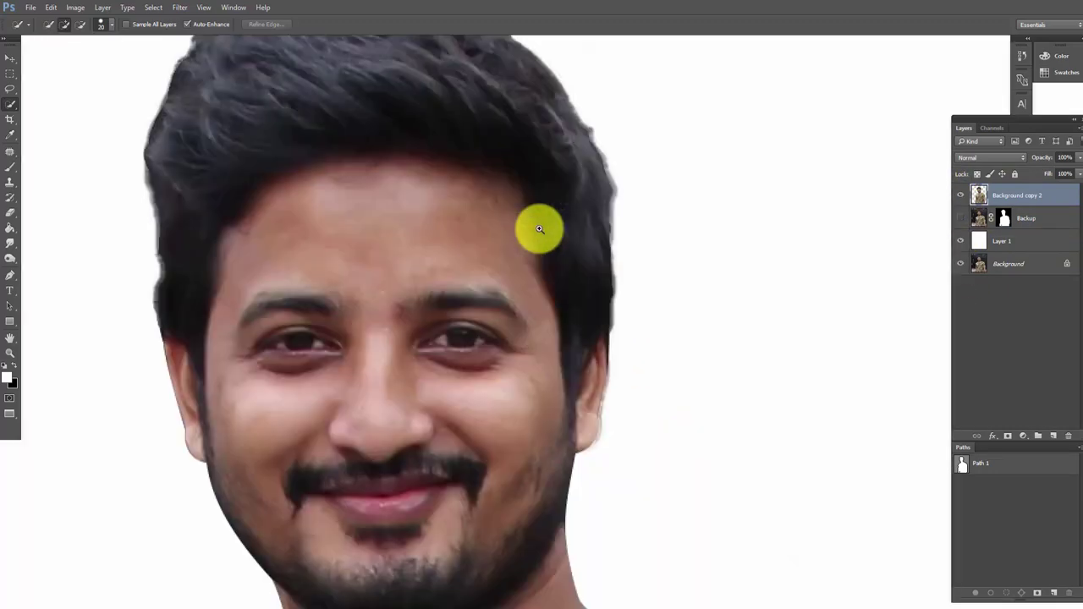
{"action": "scroll", "coordinate": [536, 228], "scroll_direction": "up", "scroll_amount": 2}
{"action": "scroll", "coordinate": [582, 261], "scroll_direction": "up", "scroll_amount": 1}
{"action": "left_click_drag", "start_coordinate": [551, 273], "coordinate": [592, 261]}
{"action": "scroll", "coordinate": [541, 288], "scroll_direction": "up", "scroll_amount": 1}
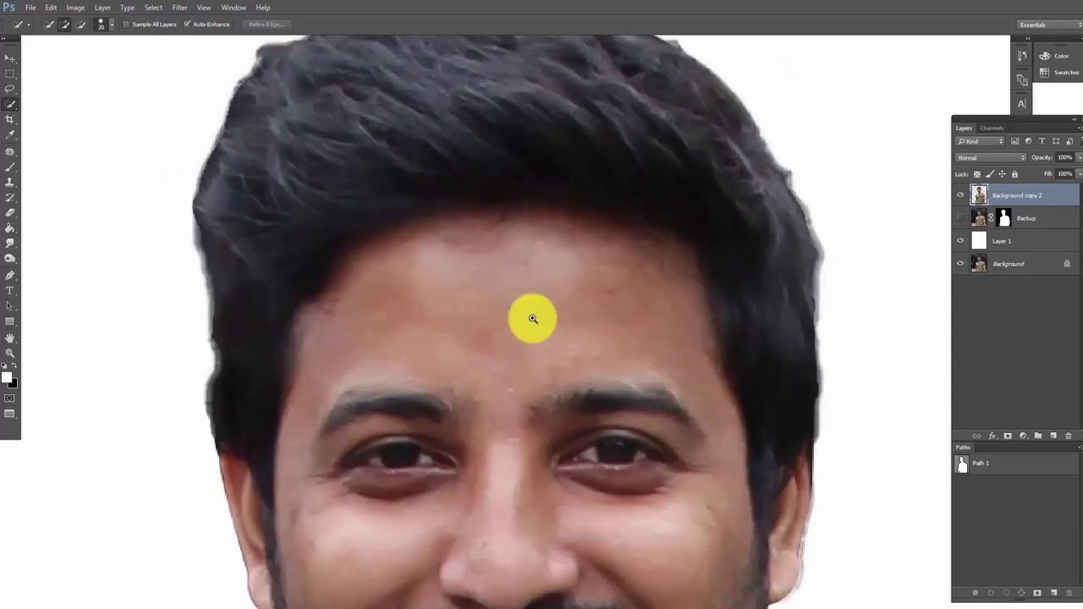
{"action": "scroll", "coordinate": [532, 316], "scroll_direction": "up", "scroll_amount": 1}
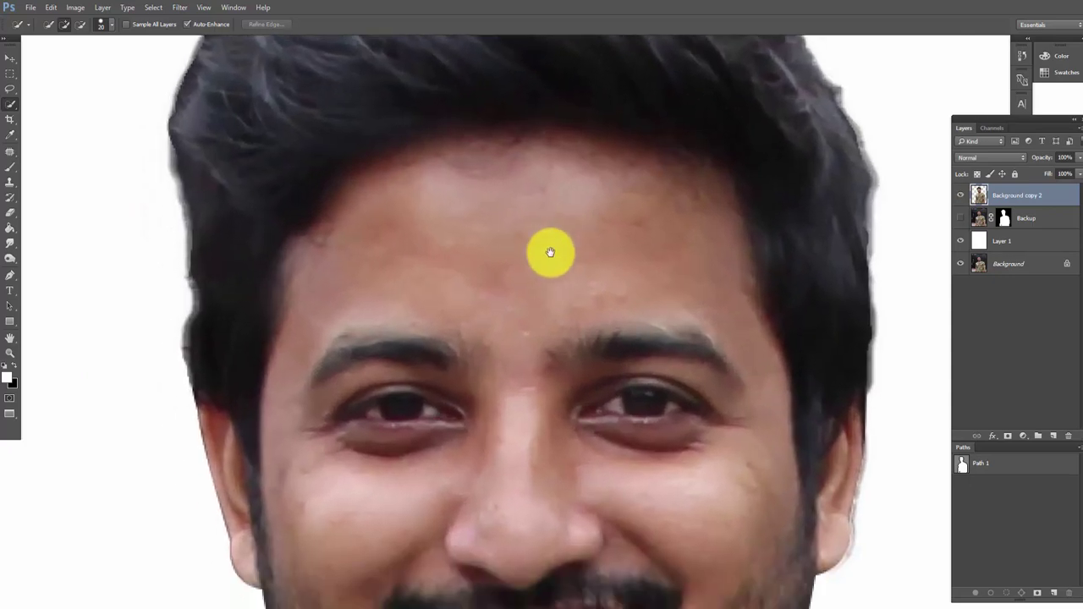
Switch to the Patch Tool and patch a forehead blemish with nearby clean skin.
{"action": "left_click", "coordinate": [14, 159]}
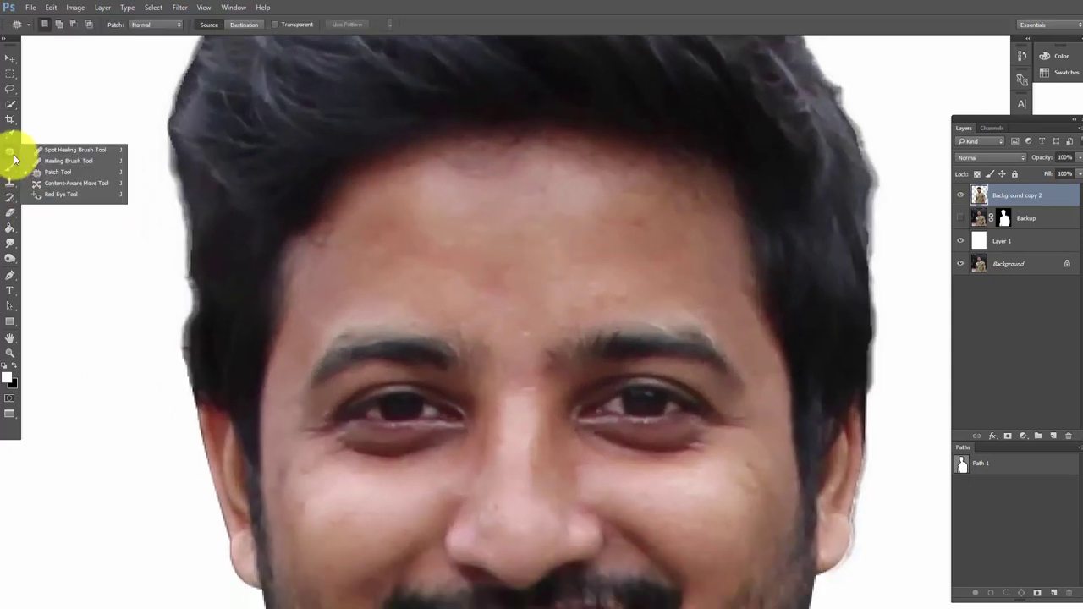
{"action": "left_click", "coordinate": [74, 176]}
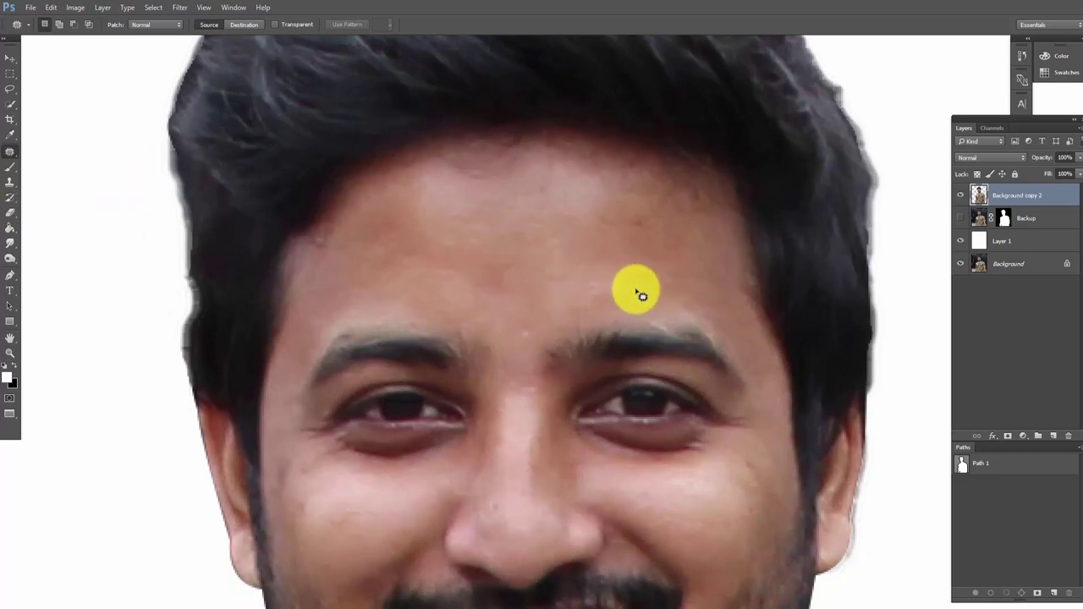
{"action": "left_click_drag", "start_coordinate": [618, 299], "coordinate": [640, 224]}
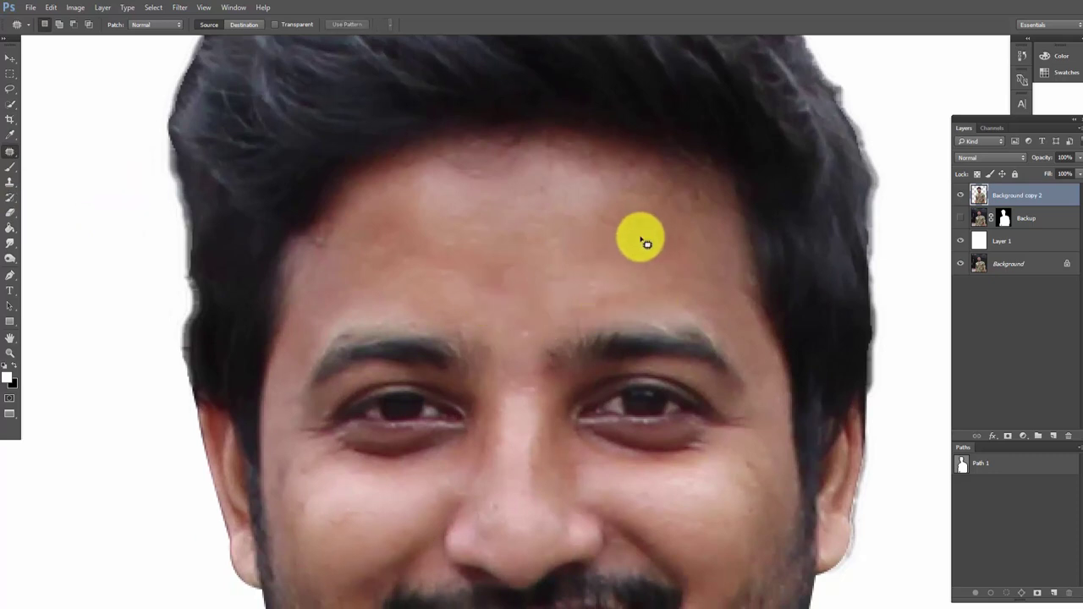
{"action": "key", "text": "ctrl+d"}
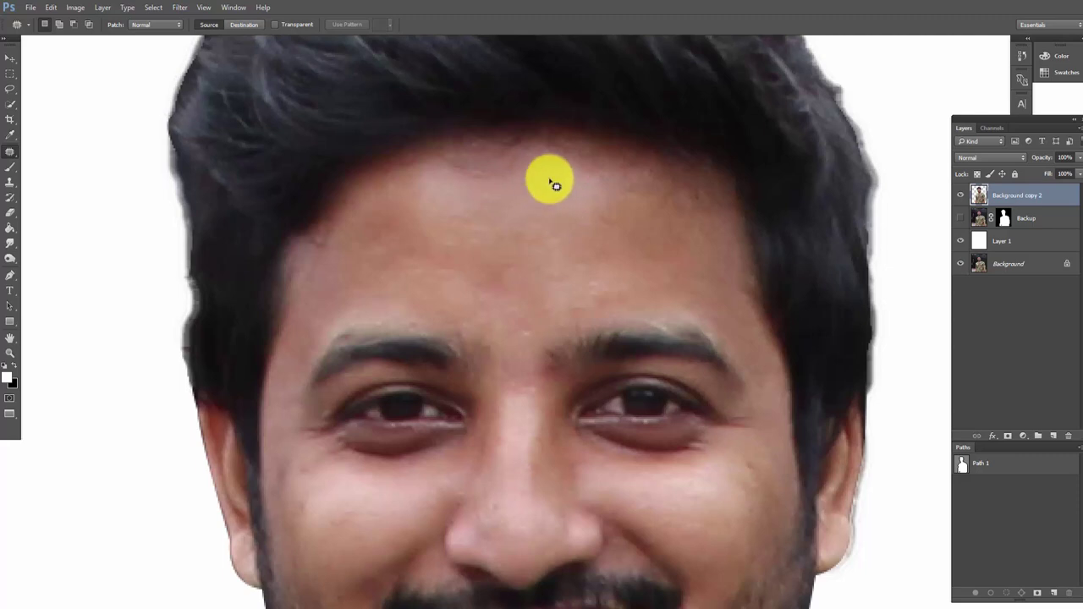
{"action": "key", "text": "ctrl+d"}
Patch several more spots near the nose, on the forehead and on the cheek.
{"action": "left_click_drag", "start_coordinate": [496, 423], "coordinate": [498, 251]}
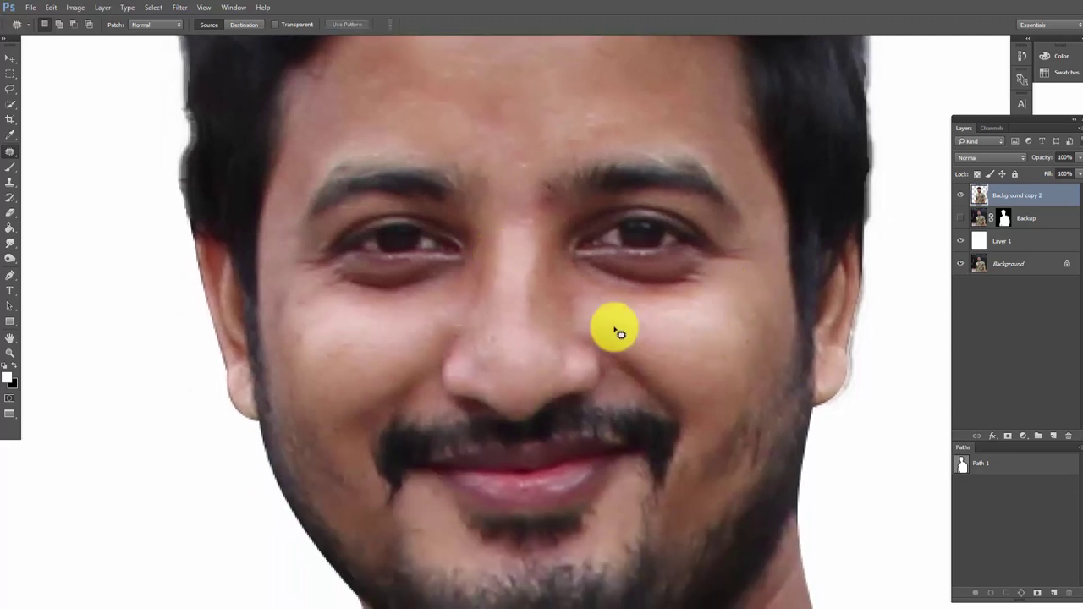
{"action": "mouse_move", "coordinate": [505, 332]}
{"action": "left_mouse_down"}
{"action": "mouse_move", "coordinate": [501, 361]}
{"action": "mouse_move", "coordinate": [494, 315]}
{"action": "mouse_move", "coordinate": [533, 279]}
{"action": "left_mouse_up"}
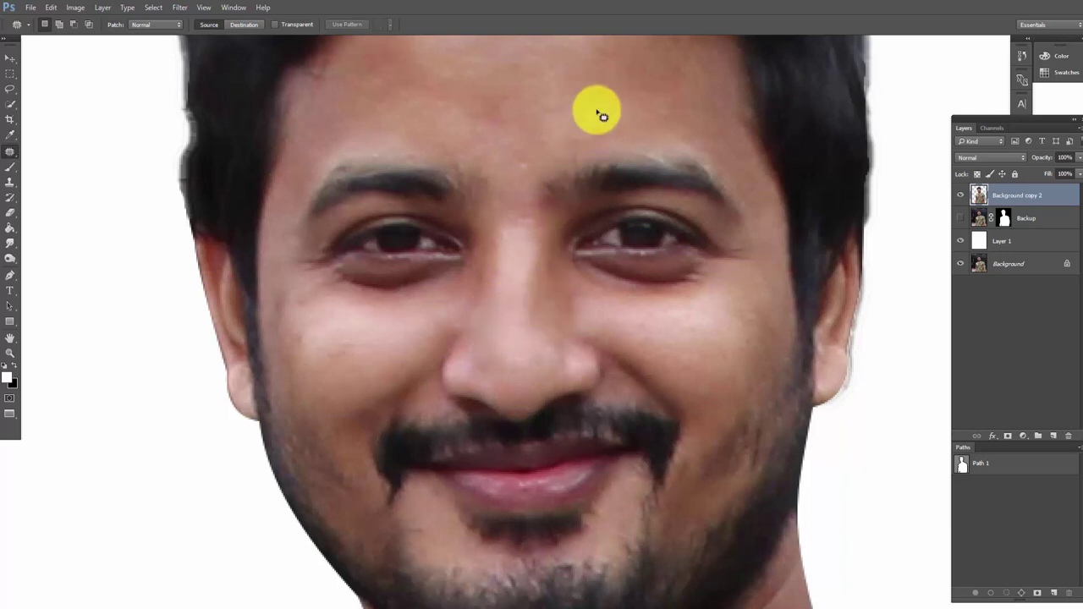
{"action": "mouse_move", "coordinate": [599, 109]}
{"action": "left_mouse_down"}
{"action": "mouse_move", "coordinate": [564, 132]}
{"action": "mouse_move", "coordinate": [599, 117]}
{"action": "left_mouse_up"}
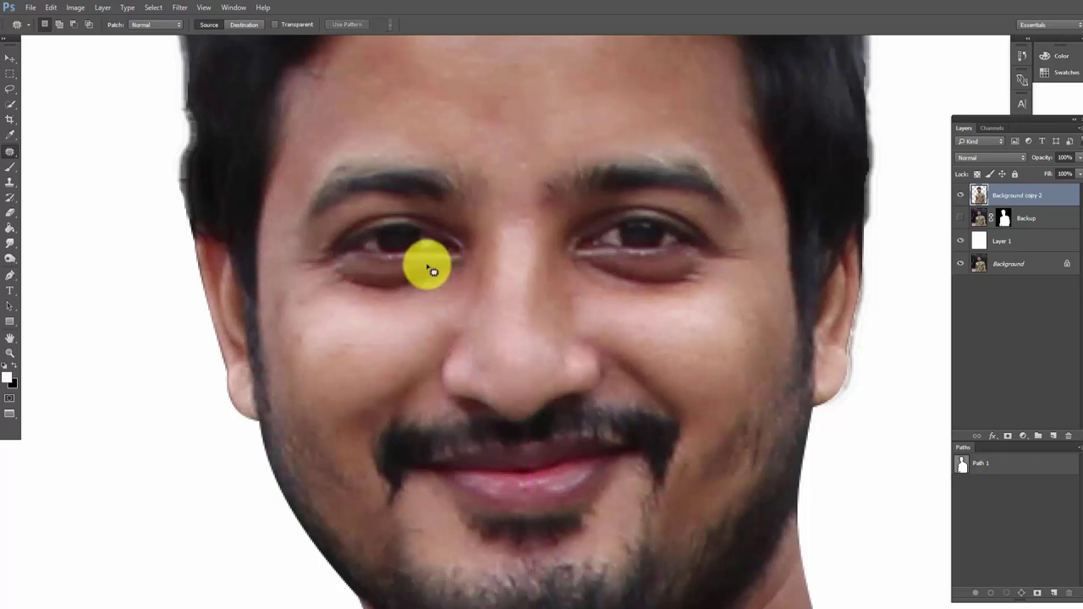
{"action": "mouse_move", "coordinate": [290, 295]}
{"action": "left_mouse_down"}
{"action": "mouse_move", "coordinate": [268, 329]}
{"action": "mouse_move", "coordinate": [279, 296]}
{"action": "mouse_move", "coordinate": [316, 307]}
{"action": "mouse_move", "coordinate": [295, 280]}
{"action": "mouse_move", "coordinate": [327, 356]}
{"action": "left_mouse_up"}
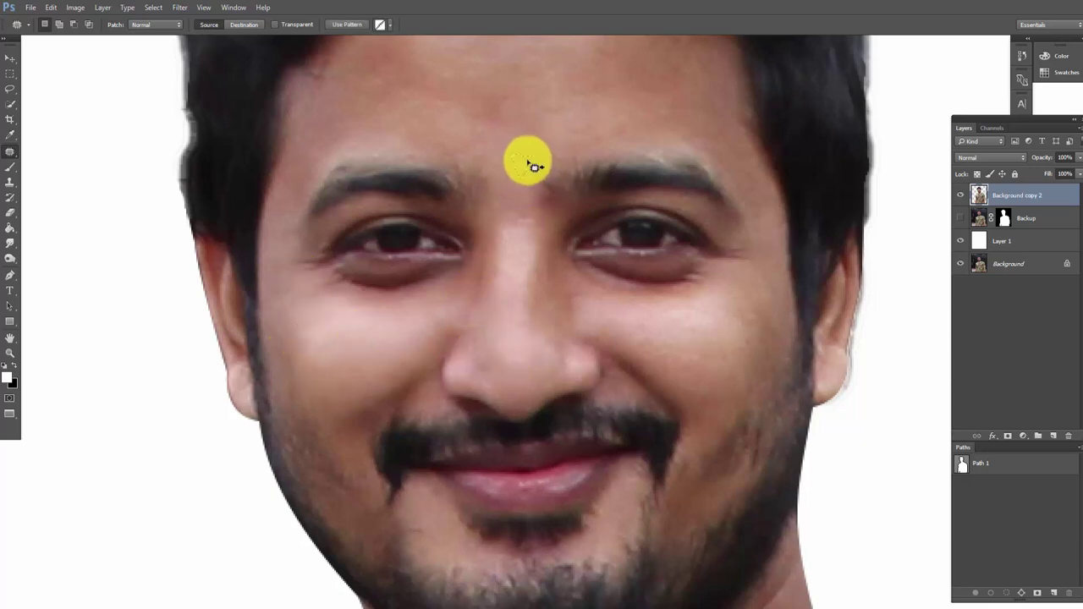
{"action": "mouse_move", "coordinate": [541, 165]}
{"action": "left_mouse_down"}
{"action": "mouse_move", "coordinate": [499, 119]}
{"action": "mouse_move", "coordinate": [525, 129]}
{"action": "left_mouse_up"}
{"action": "left_click", "coordinate": [544, 237]}
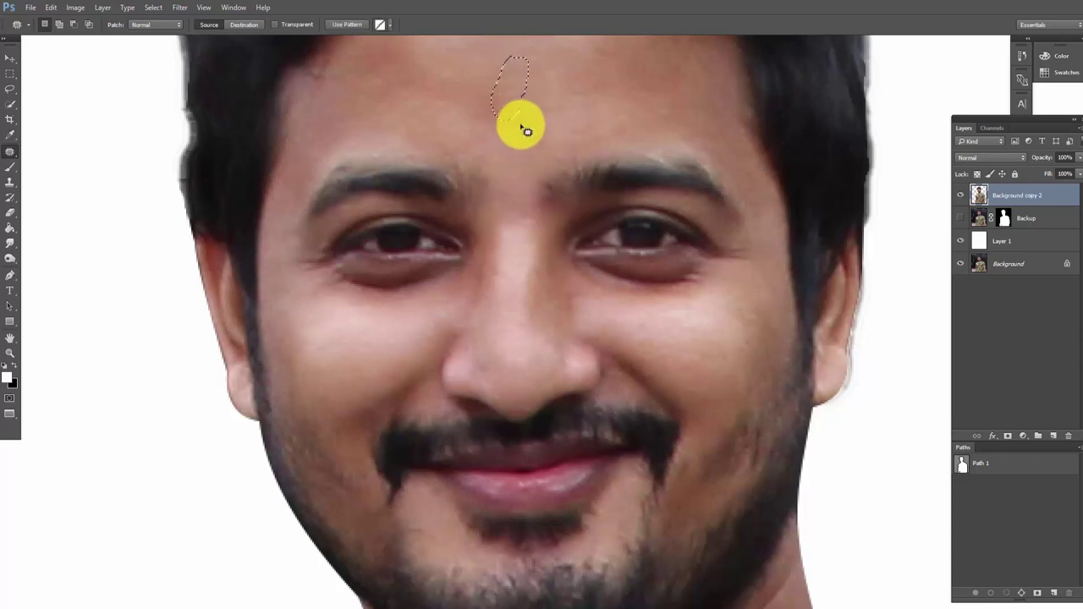
{"action": "left_click_drag", "start_coordinate": [524, 128], "coordinate": [534, 121]}
{"action": "left_click", "coordinate": [635, 133]}
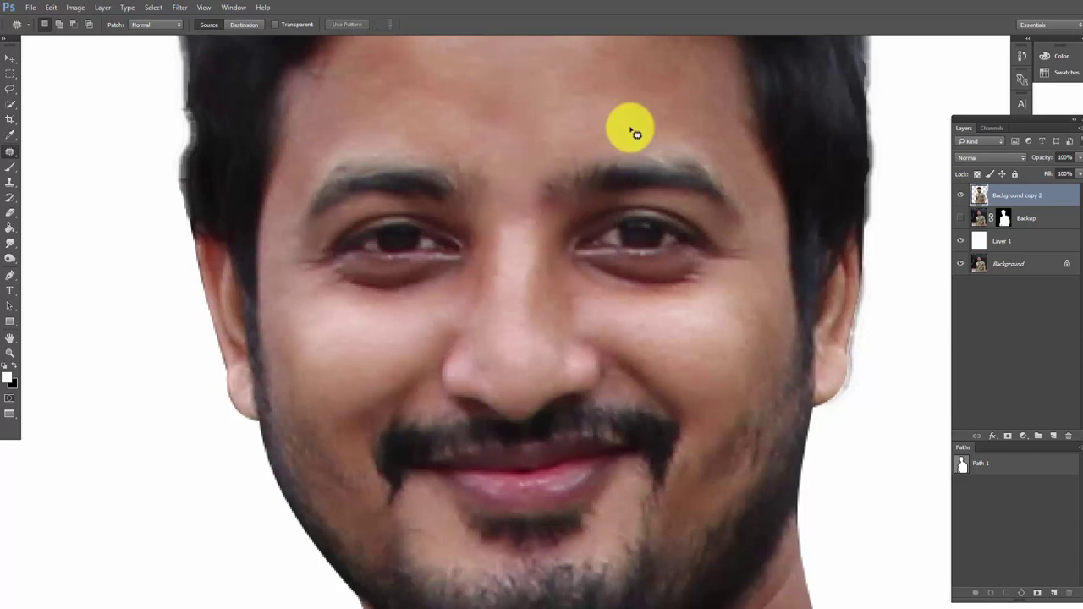
{"action": "left_click_drag", "start_coordinate": [637, 133], "coordinate": [623, 96]}
{"action": "left_click", "coordinate": [616, 149]}
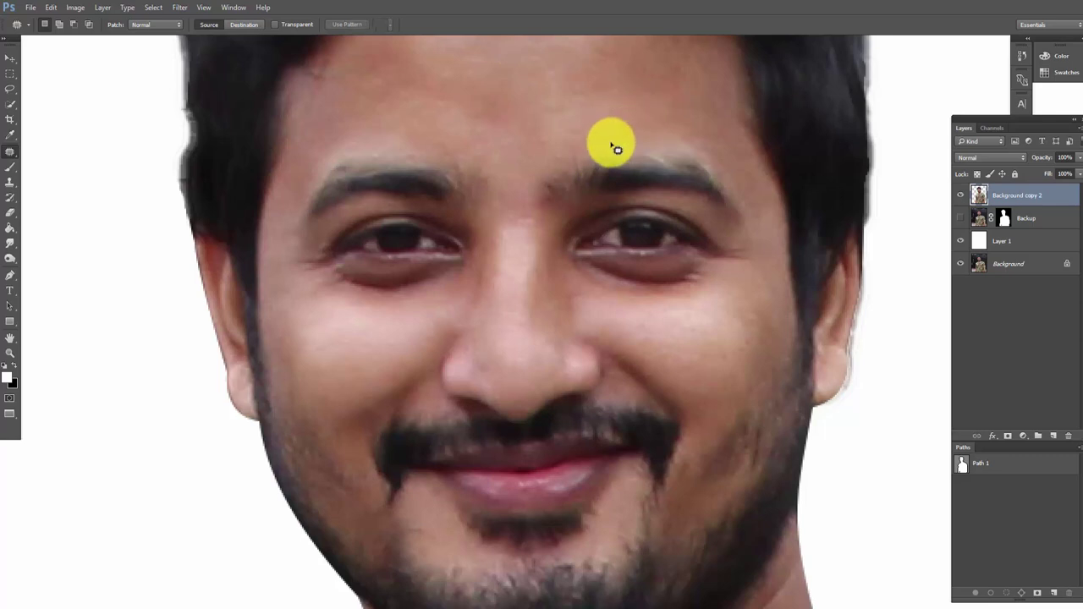
Patch a remaining forehead blemish and a cheek spot with clean nearby skin, then deselect.
{"action": "left_click_drag", "start_coordinate": [683, 383], "coordinate": [708, 288]}
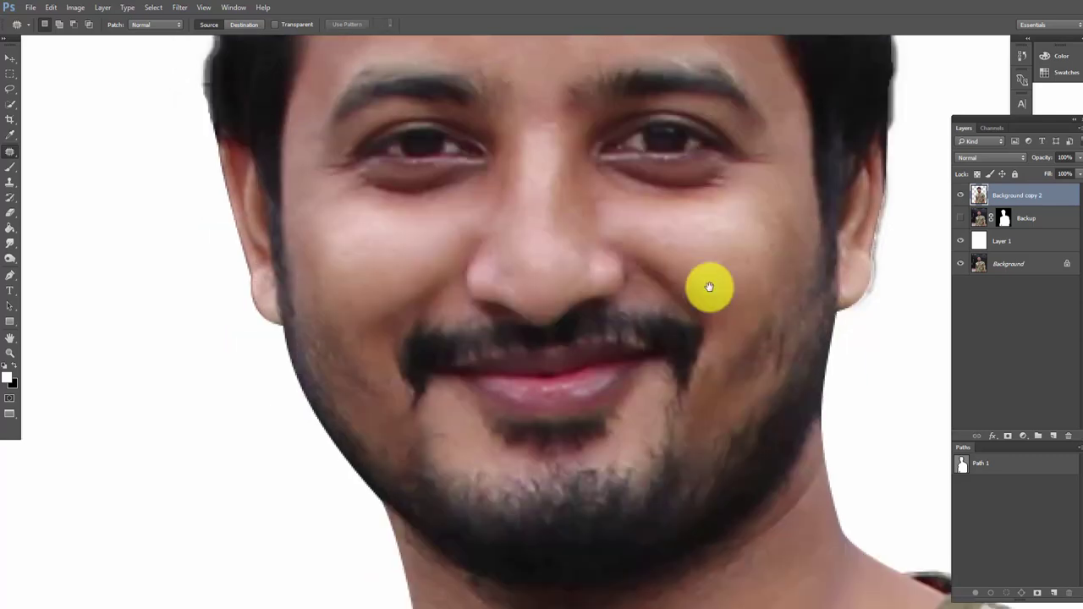
{"action": "mouse_move", "coordinate": [561, 113]}
{"action": "left_mouse_down"}
{"action": "mouse_move", "coordinate": [527, 119]}
{"action": "mouse_move", "coordinate": [555, 120]}
{"action": "left_mouse_up"}
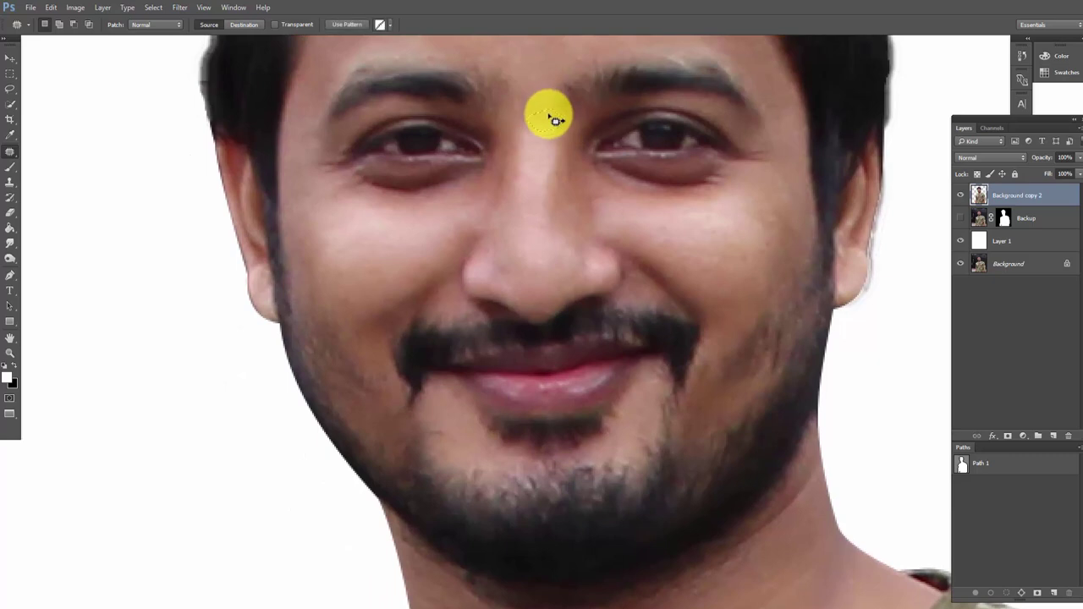
{"action": "left_click", "coordinate": [665, 209], "text": "ctrl+alt"}
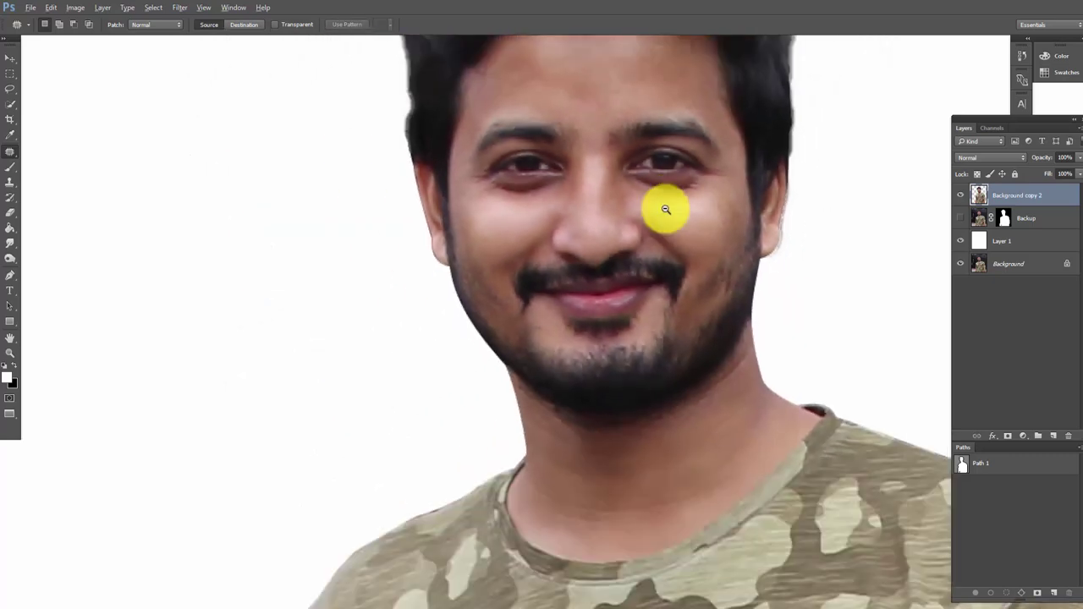
{"action": "scroll", "coordinate": [653, 322], "scroll_direction": "down", "scroll_amount": 2}
{"action": "scroll", "coordinate": [624, 237], "scroll_direction": "down", "scroll_amount": 1}
{"action": "scroll", "coordinate": [624, 237], "scroll_direction": "up", "scroll_amount": 3}
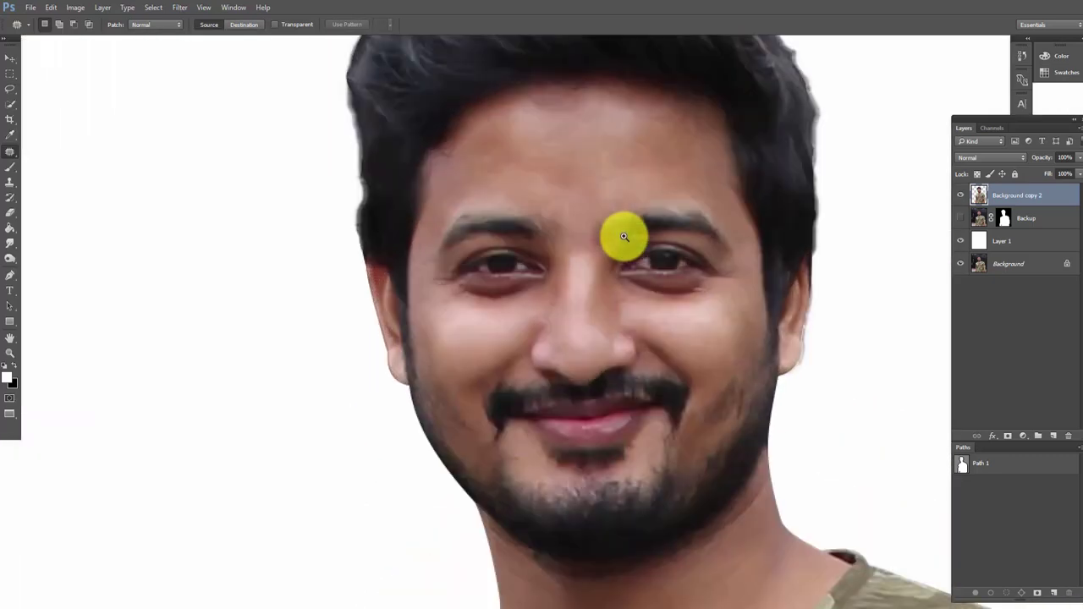
{"action": "scroll", "coordinate": [623, 237], "scroll_direction": "up", "scroll_amount": 1}
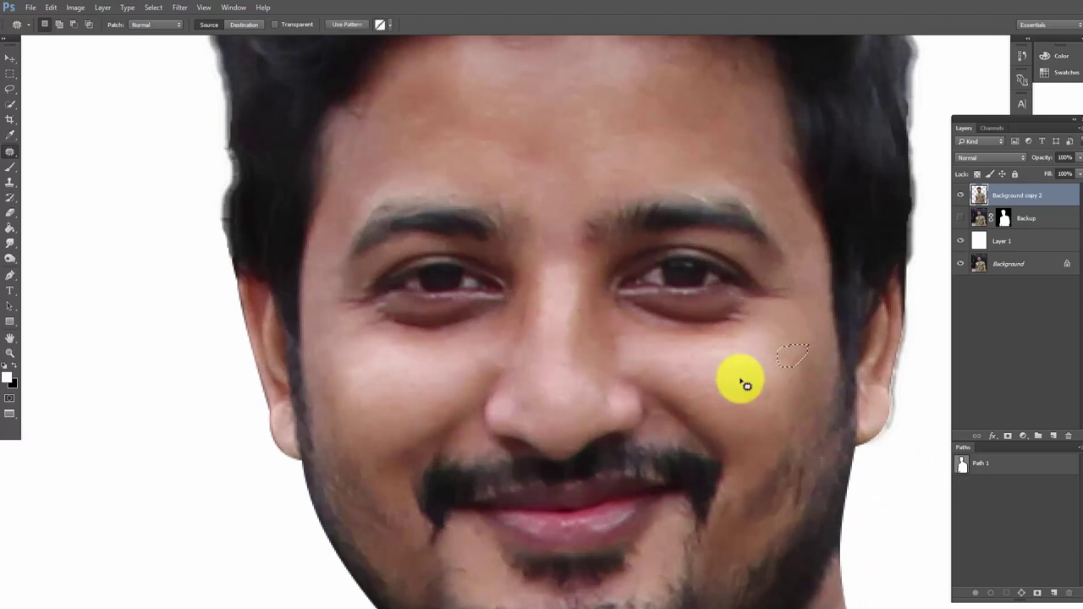
{"action": "left_click_drag", "start_coordinate": [787, 363], "coordinate": [766, 384]}
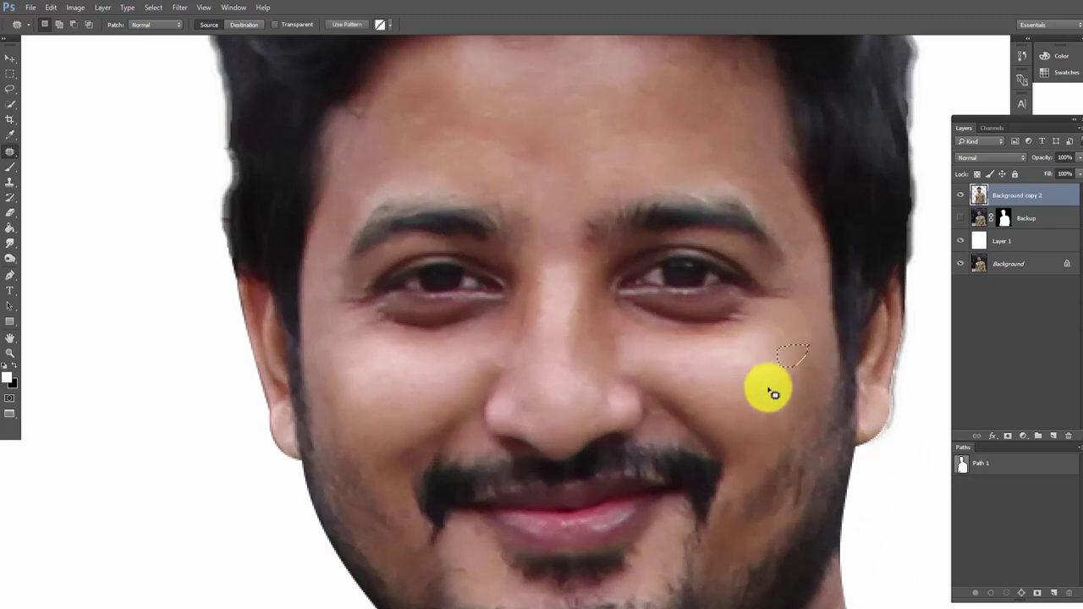
{"action": "key", "text": "ctrl+d"}
{"action": "scroll", "coordinate": [764, 360], "scroll_direction": "down", "scroll_amount": 3}
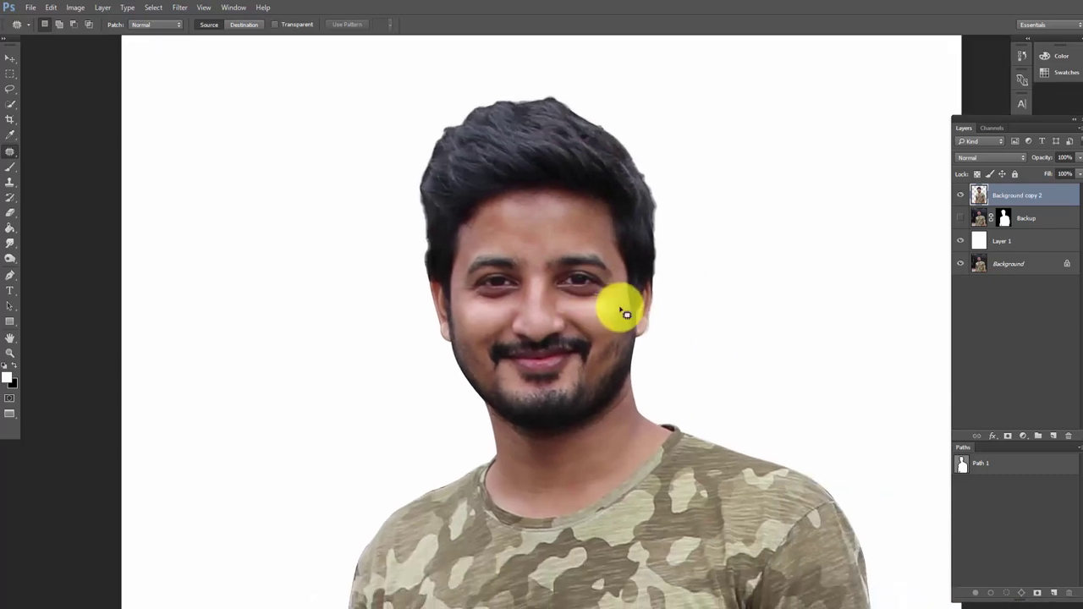
{"action": "scroll", "coordinate": [633, 205], "scroll_direction": "up", "scroll_amount": 2}
{"action": "left_click_drag", "start_coordinate": [651, 192], "coordinate": [656, 185]}
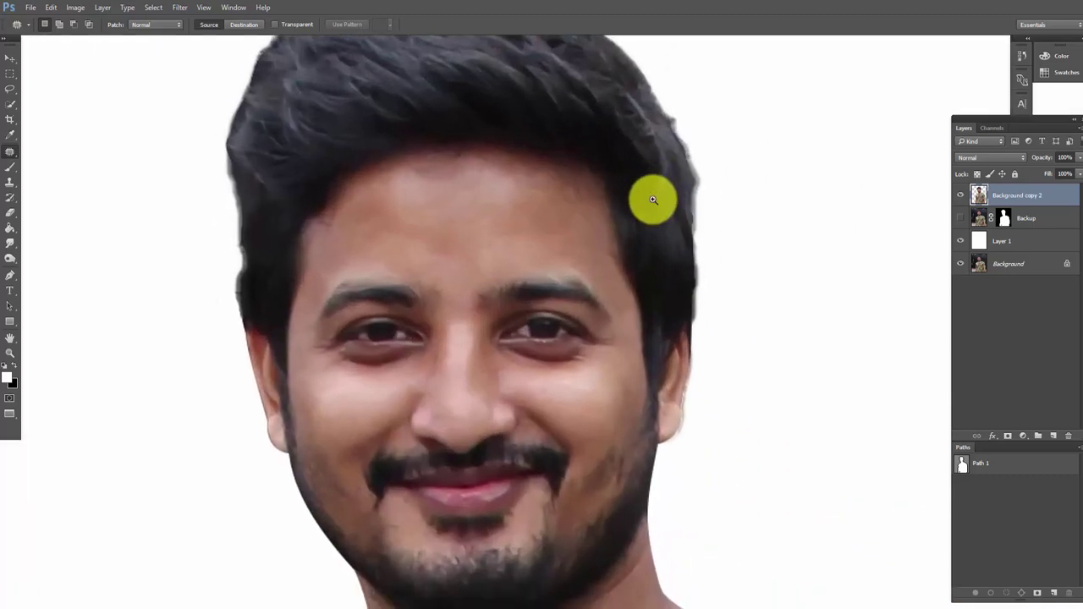
Load the man's outline as a selection, invert it onto the background, and feather it.
{"action": "scroll", "coordinate": [653, 200], "scroll_direction": "down", "scroll_amount": 3}
{"action": "left_click", "coordinate": [978, 194], "text": "ctrl"}
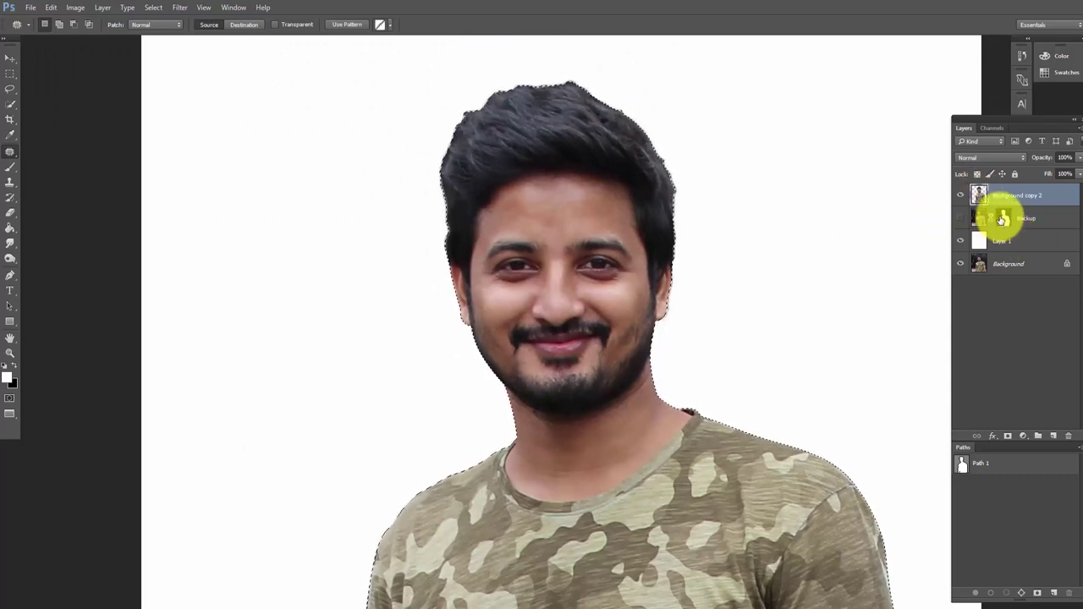
{"action": "left_click", "coordinate": [152, 8]}
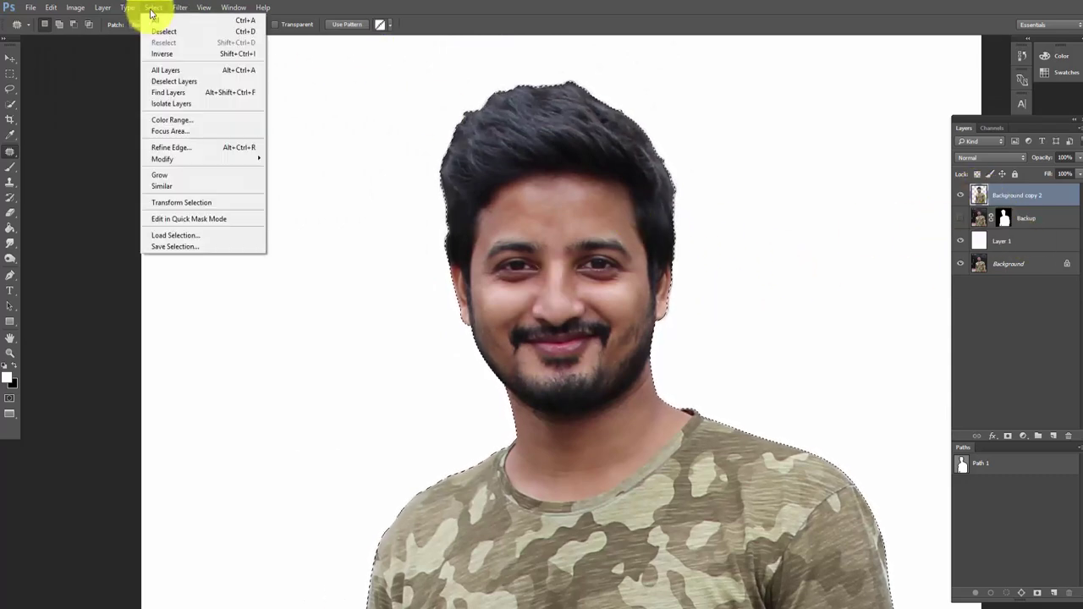
{"action": "left_click", "coordinate": [165, 53]}
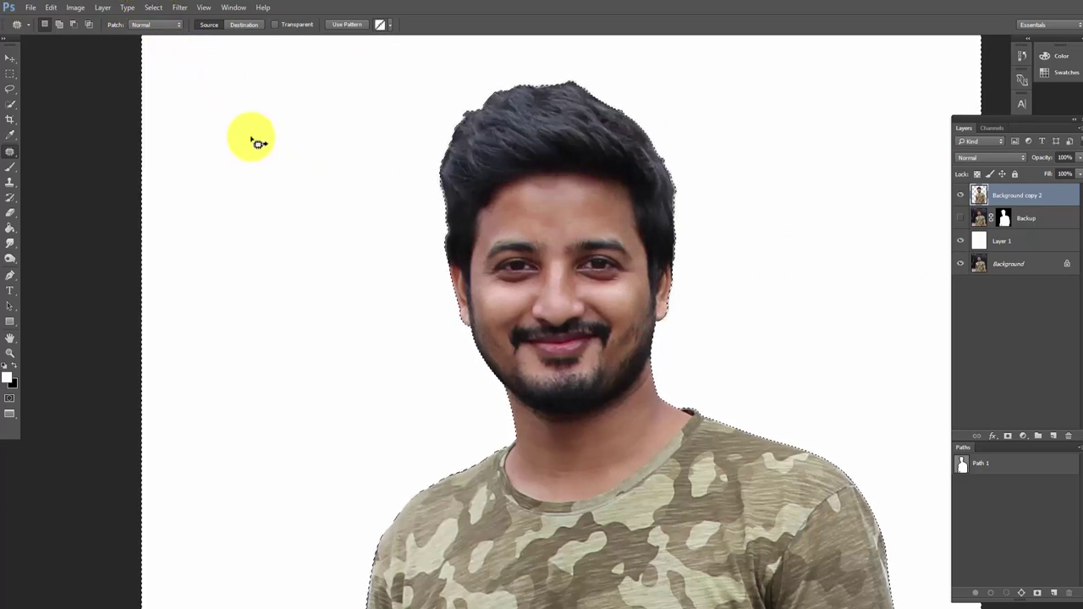
{"action": "left_click", "coordinate": [154, 9]}
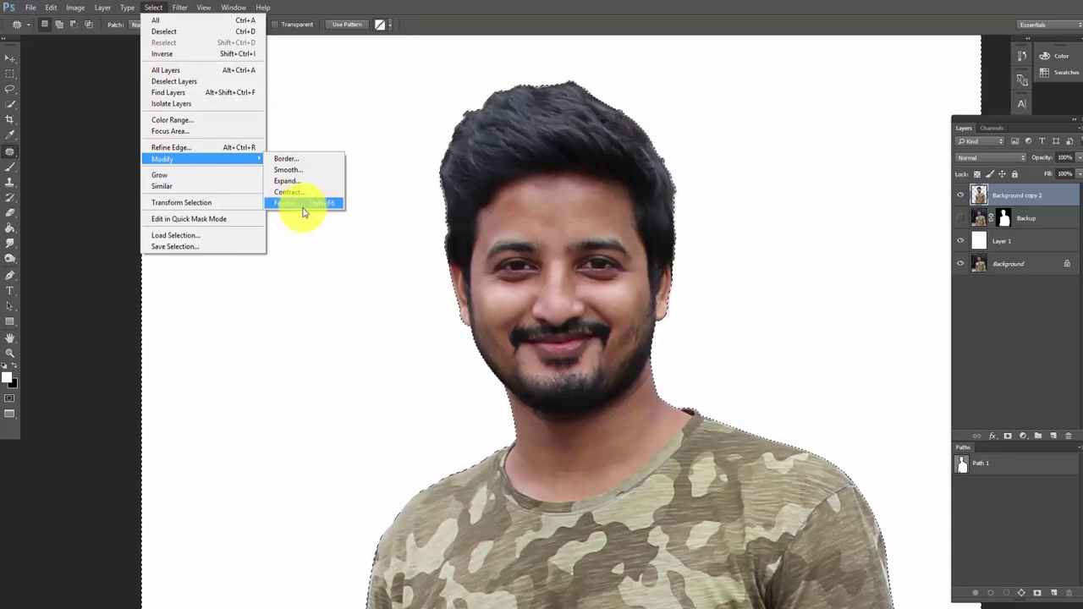
{"action": "left_click", "coordinate": [299, 204]}
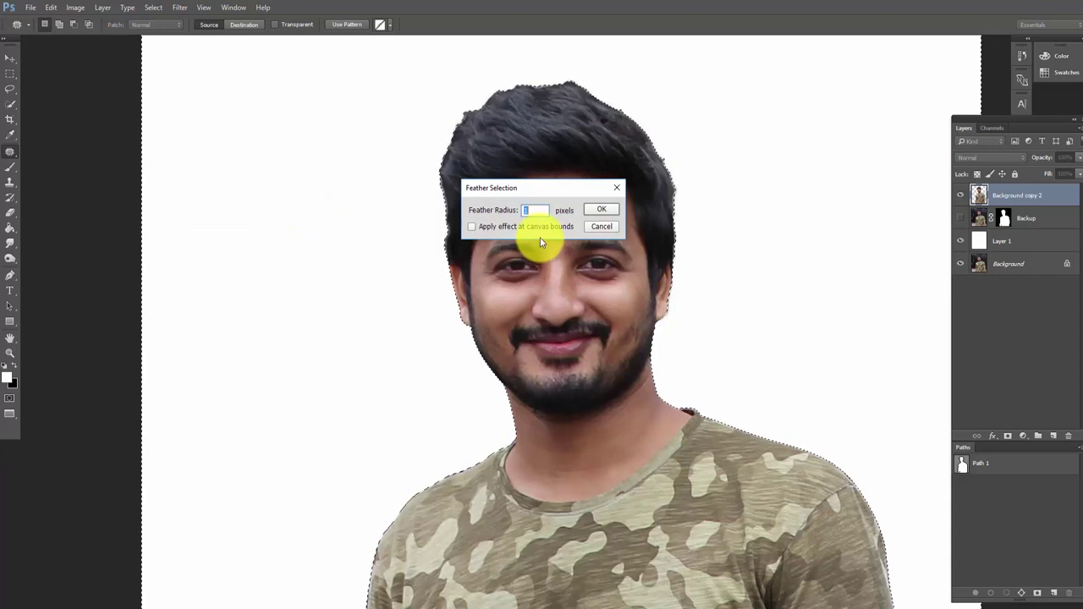
{"action": "key", "text": "Return"}
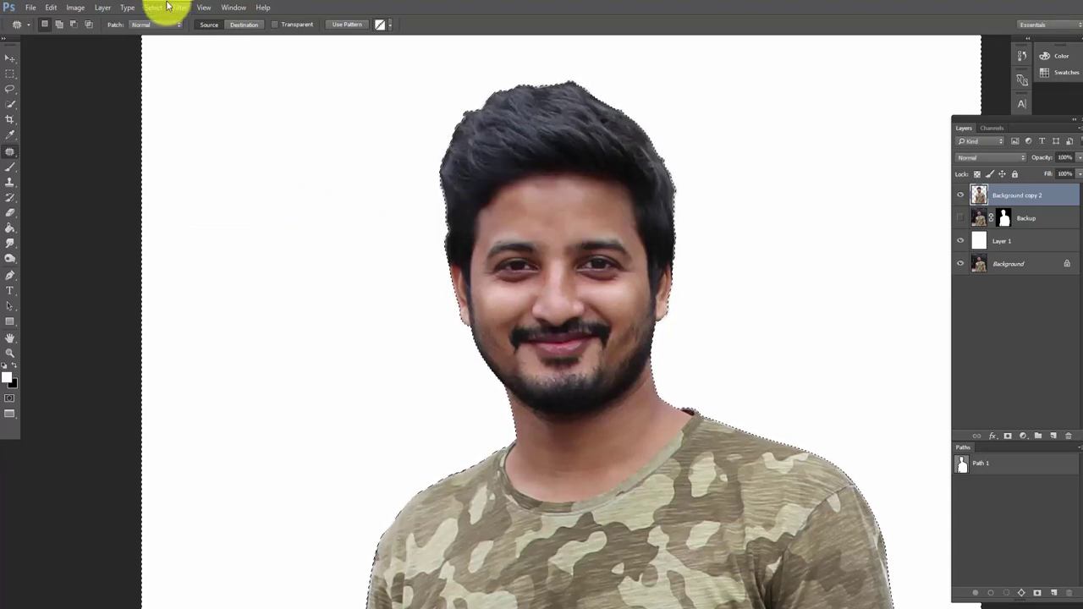
Clear the feathered edge fringe twice, then deselect.
{"action": "left_click", "coordinate": [77, 8]}
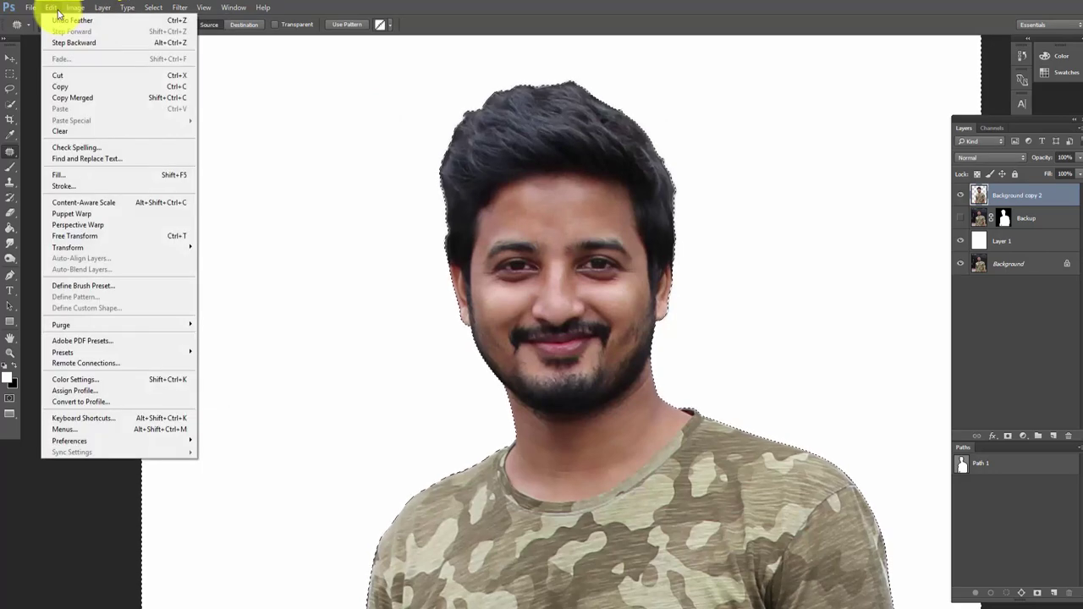
{"action": "left_click", "coordinate": [65, 133]}
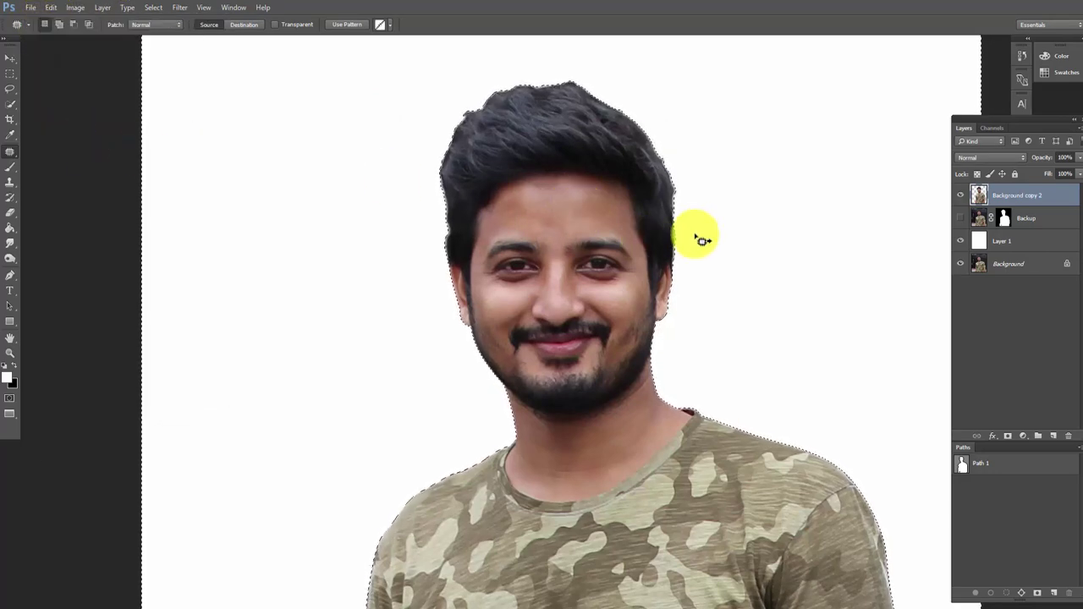
{"action": "left_click_drag", "start_coordinate": [676, 214], "coordinate": [689, 254]}
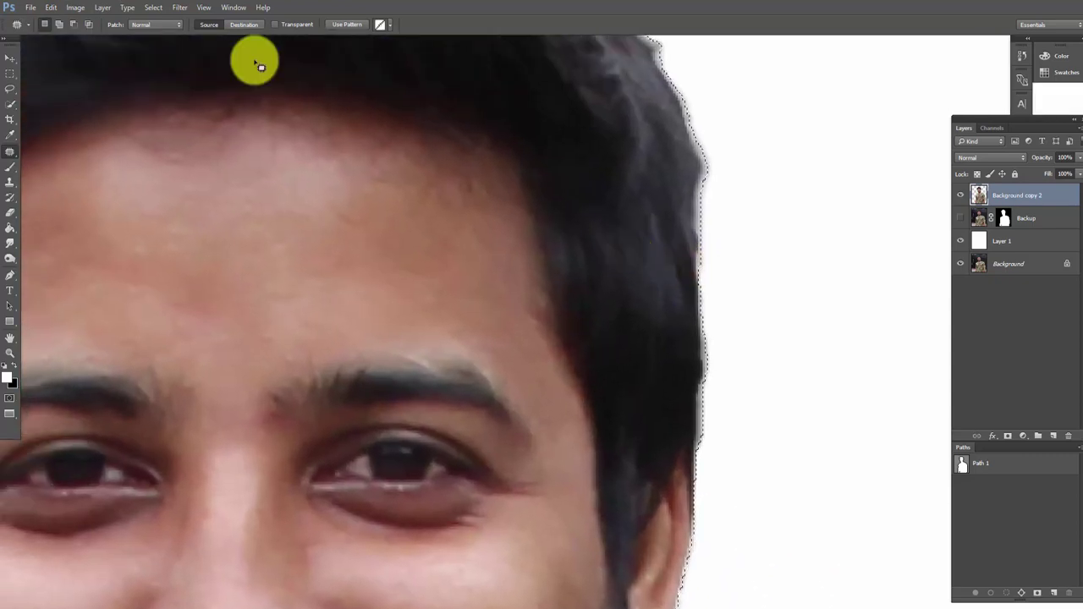
{"action": "left_click", "coordinate": [50, 8]}
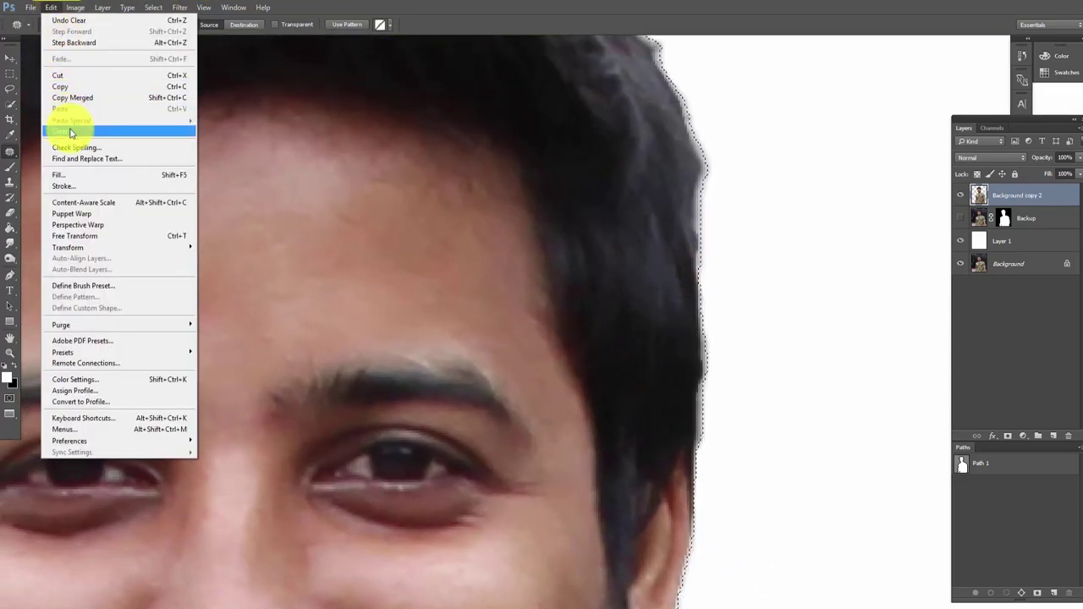
{"action": "left_click", "coordinate": [70, 133]}
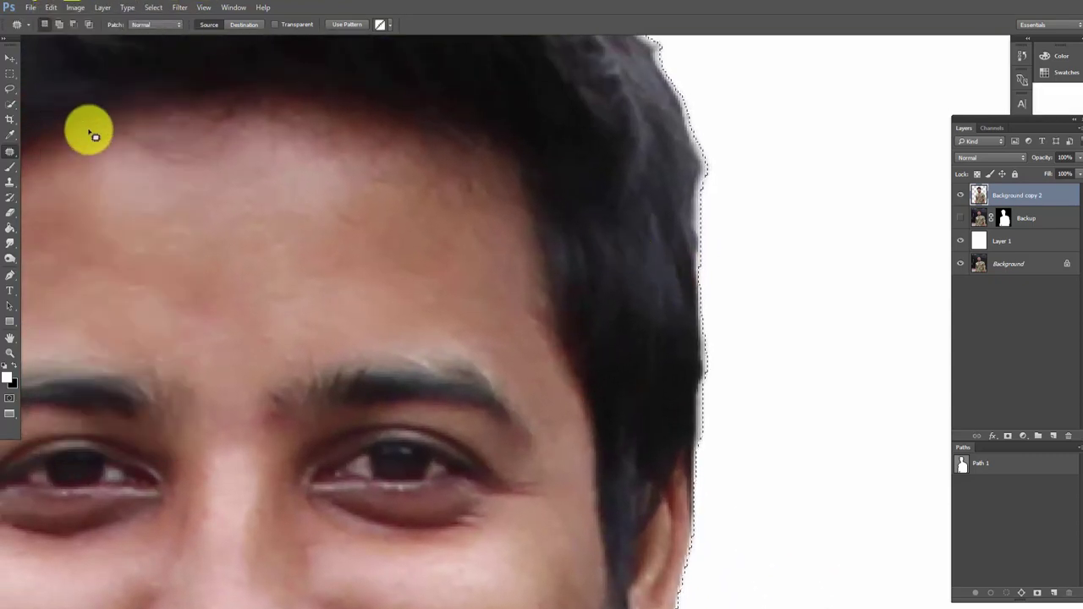
{"action": "left_click", "coordinate": [153, 8]}
{"action": "left_click", "coordinate": [165, 30]}
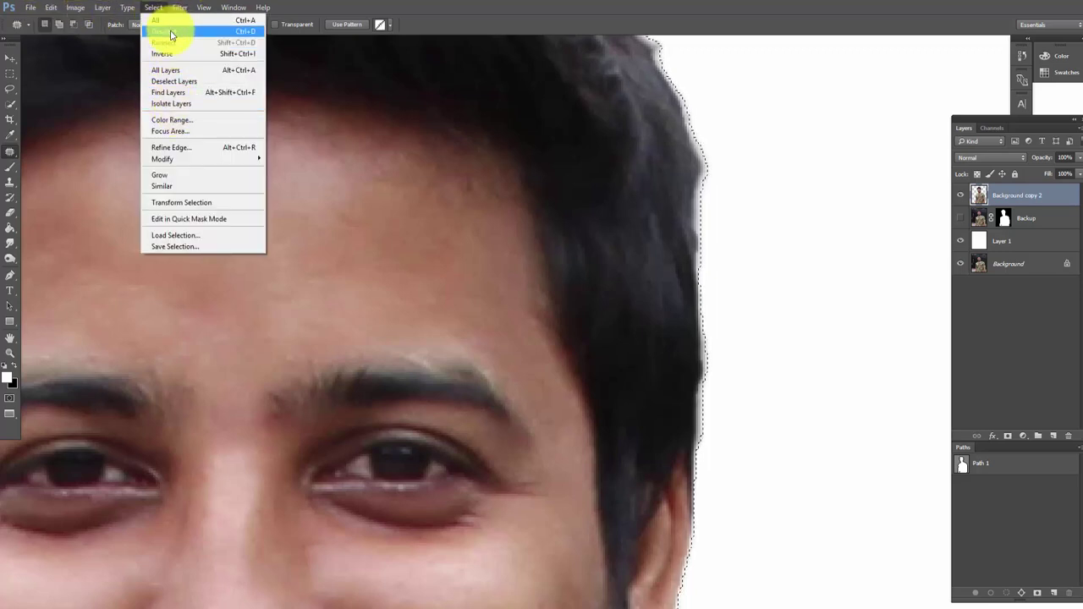
{"action": "scroll", "coordinate": [526, 228], "scroll_direction": "down", "scroll_amount": 2}
Zoom in on the lips and patch a rough area on the lower lip.
{"action": "scroll", "coordinate": [529, 230], "scroll_direction": "down", "scroll_amount": 4}
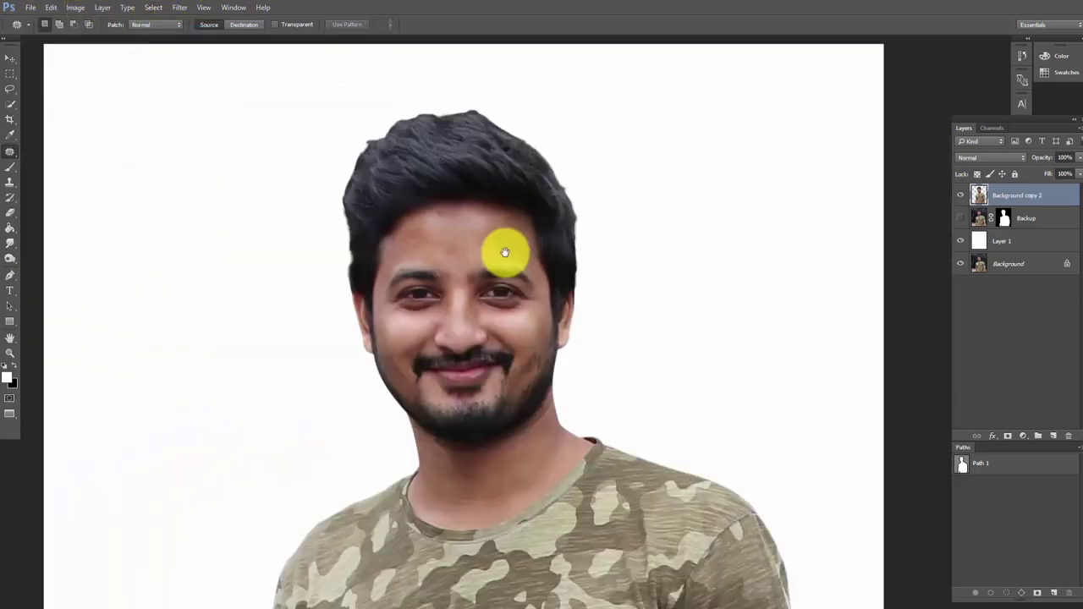
{"action": "scroll", "coordinate": [533, 231], "scroll_direction": "down", "scroll_amount": 1}
{"action": "scroll", "coordinate": [511, 207], "scroll_direction": "left", "scroll_amount": 1}
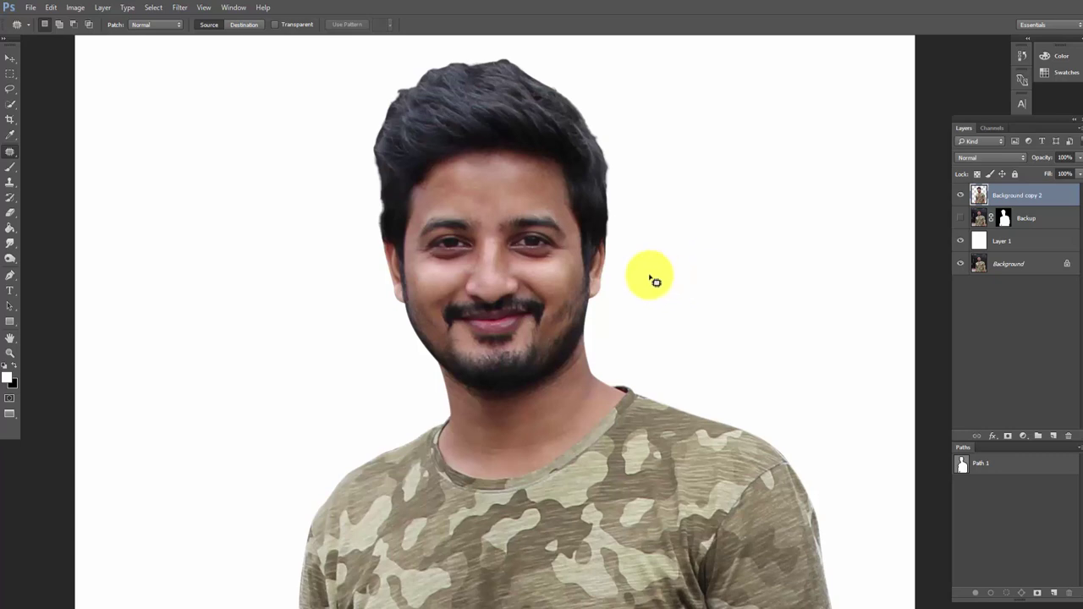
{"action": "left_click_drag", "start_coordinate": [515, 331], "coordinate": [521, 322]}
{"action": "left_click", "coordinate": [522, 321]}
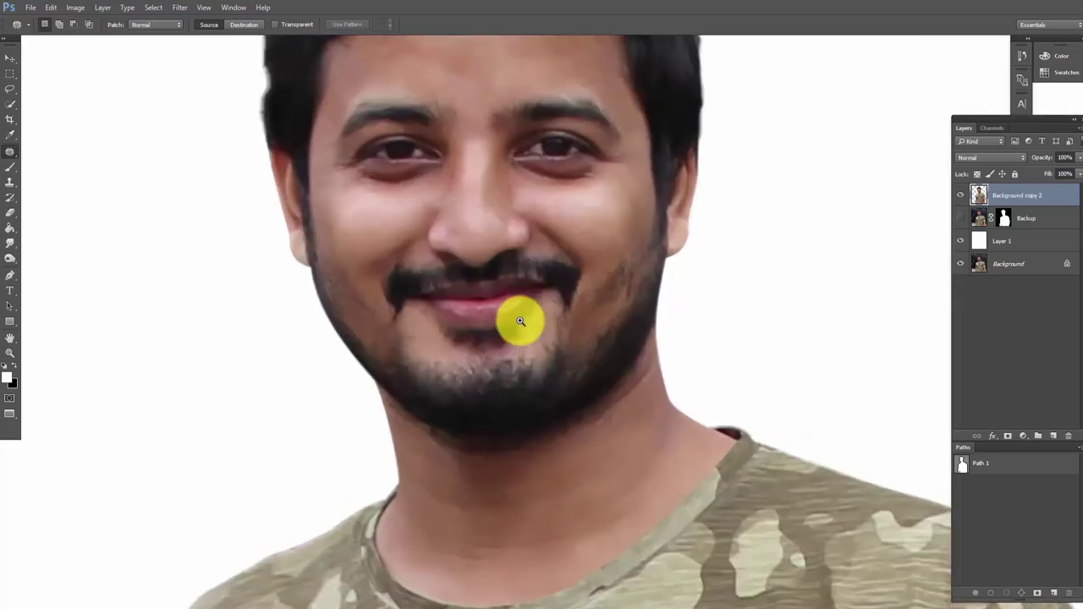
{"action": "left_click", "coordinate": [515, 316]}
{"action": "left_click", "coordinate": [510, 307]}
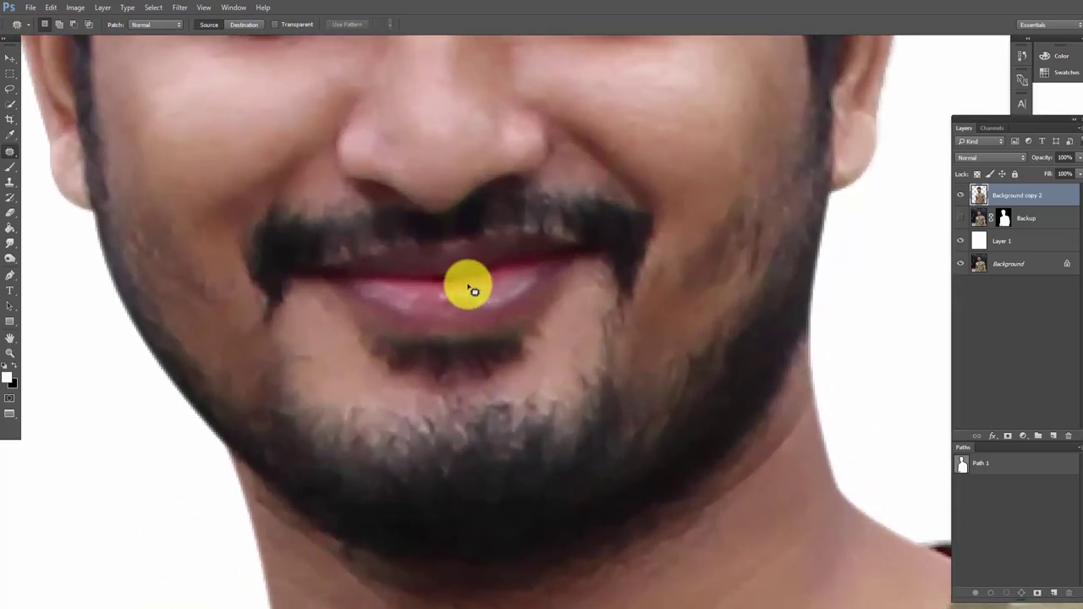
{"action": "left_click_drag", "start_coordinate": [489, 301], "coordinate": [454, 295]}
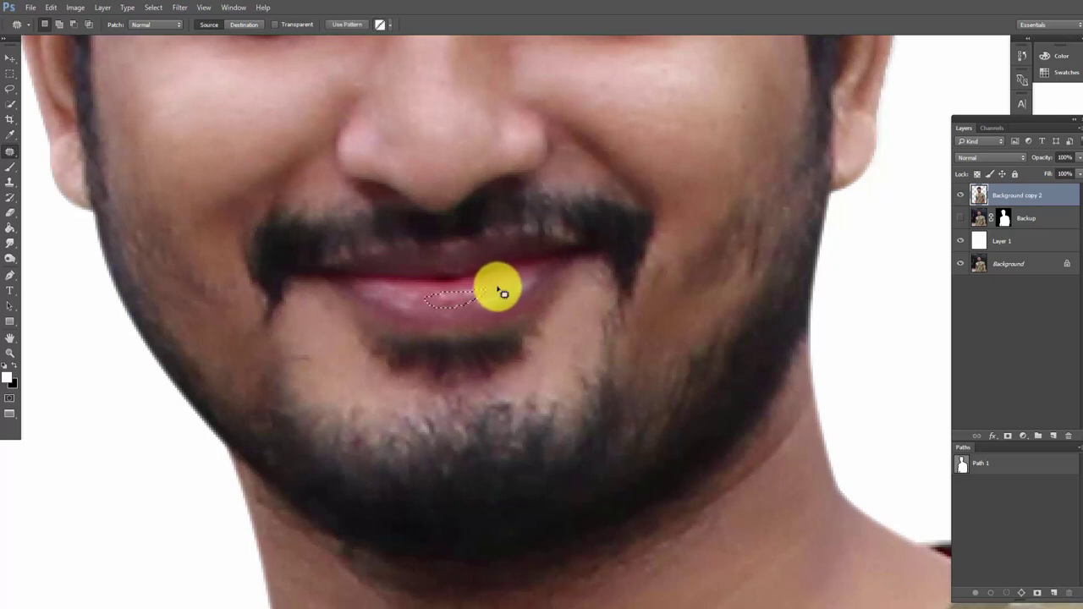
Switch to the Clone Stamp tool for cloning skin at 50% opacity.
{"action": "right_click", "coordinate": [10, 152]}
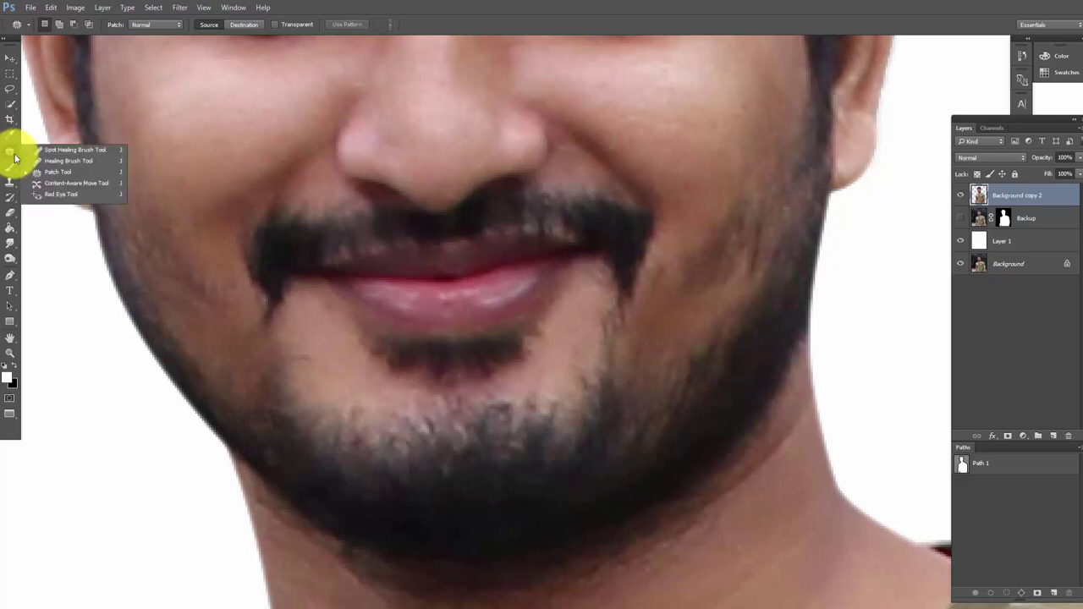
{"action": "right_click", "coordinate": [10, 182]}
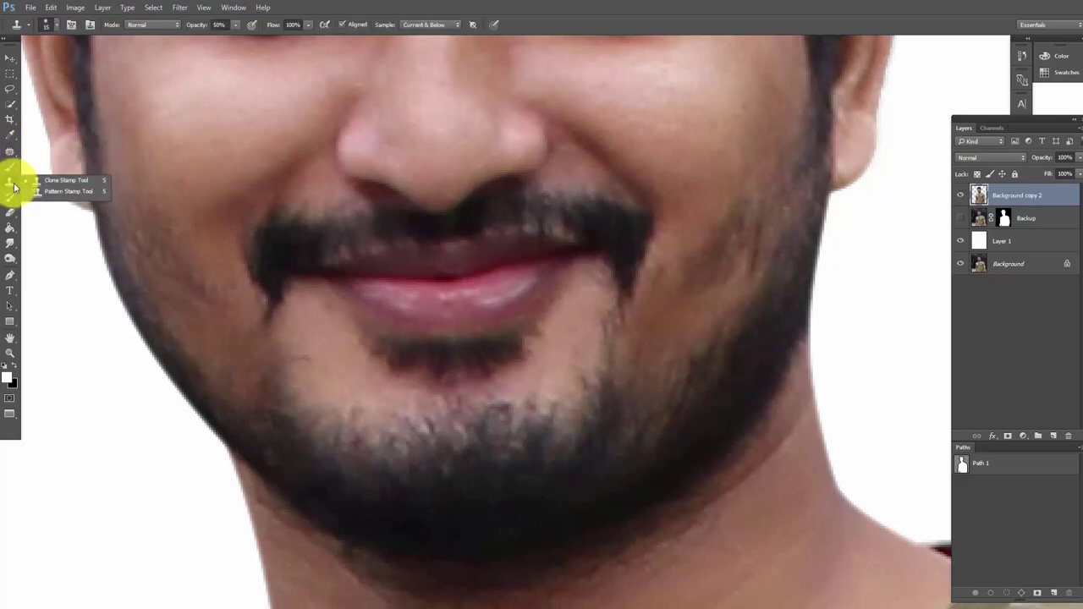
{"action": "left_click", "coordinate": [58, 177]}
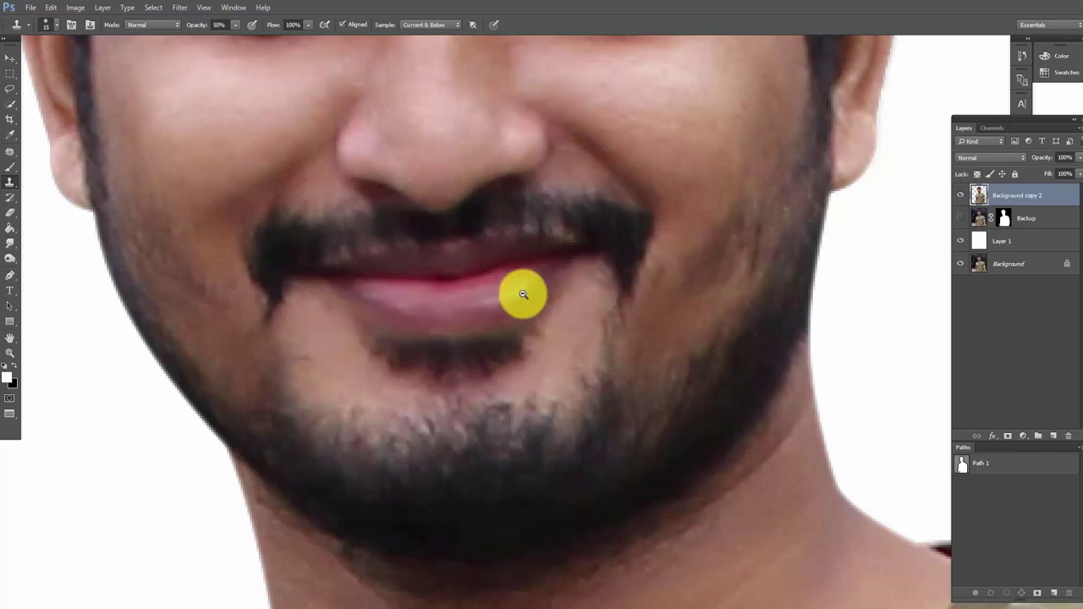
{"action": "scroll", "coordinate": [524, 294], "scroll_direction": "down", "scroll_amount": 5}
{"action": "scroll", "coordinate": [545, 297], "scroll_direction": "up", "scroll_amount": 2}
{"action": "scroll", "coordinate": [556, 297], "scroll_direction": "up", "scroll_amount": 2}
{"action": "scroll", "coordinate": [581, 295], "scroll_direction": "up", "scroll_amount": 1}
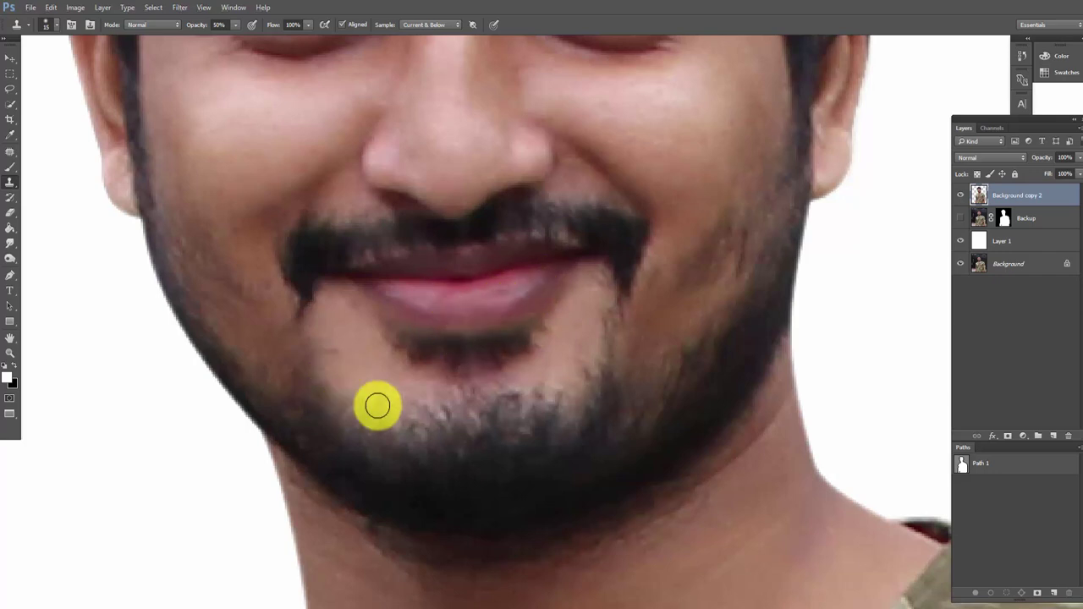
Zoom out and back in to inspect the mouth, beard, eyes and nose.
{"action": "key", "text": "ctrl+minus"}
{"action": "key", "text": "ctrl+minus"}
{"action": "key", "text": "ctrl+minus"}
{"action": "left_click", "coordinate": [481, 322]}
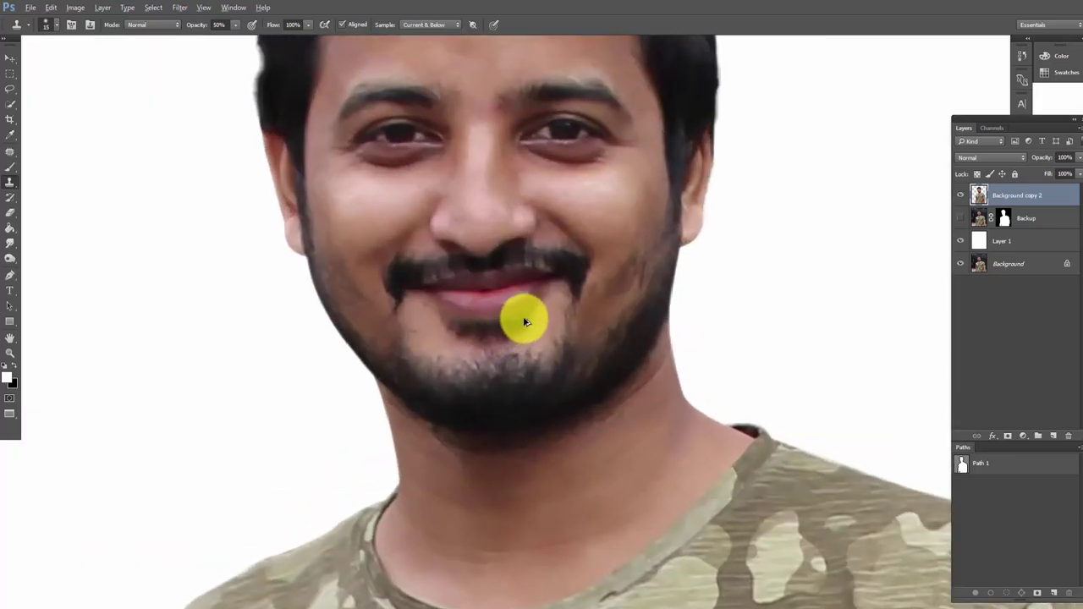
{"action": "scroll", "coordinate": [521, 279], "scroll_direction": "up", "scroll_amount": 2}
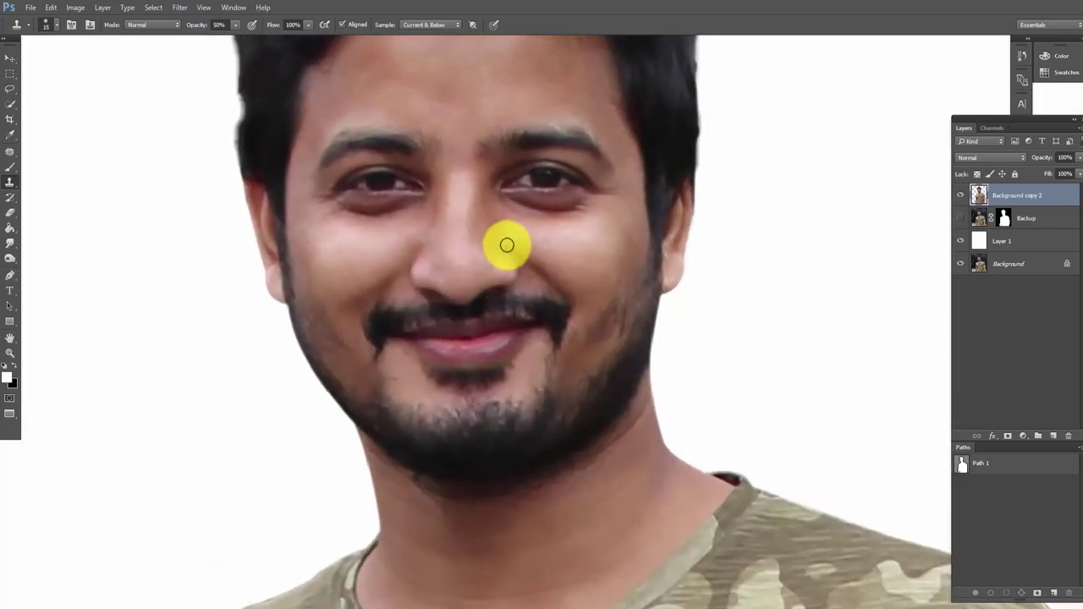
{"action": "scroll", "coordinate": [508, 254], "scroll_direction": "up", "scroll_amount": 2}
{"action": "left_click", "coordinate": [559, 307], "text": "alt"}
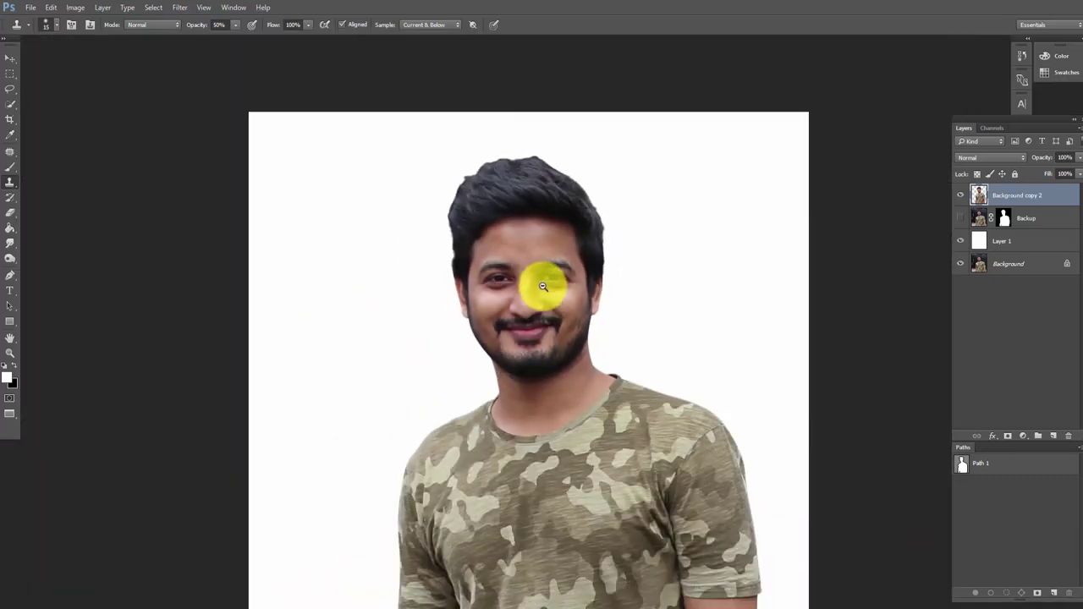
{"action": "left_click_drag", "start_coordinate": [544, 283], "coordinate": [604, 248]}
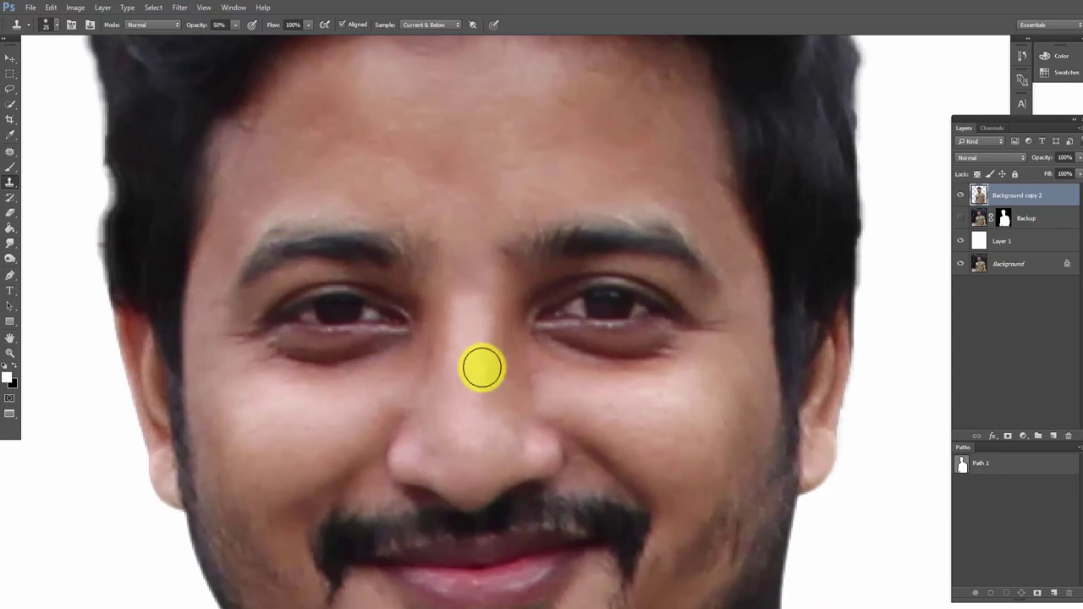
{"action": "left_click", "coordinate": [487, 355], "text": "alt"}
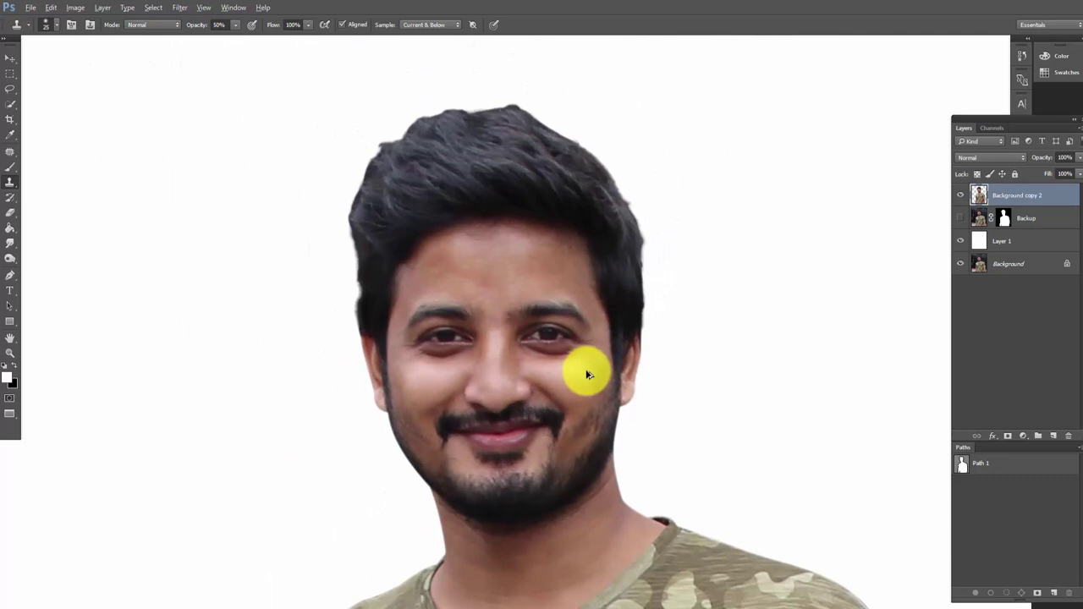
{"action": "left_click", "coordinate": [491, 331], "text": "ctrl"}
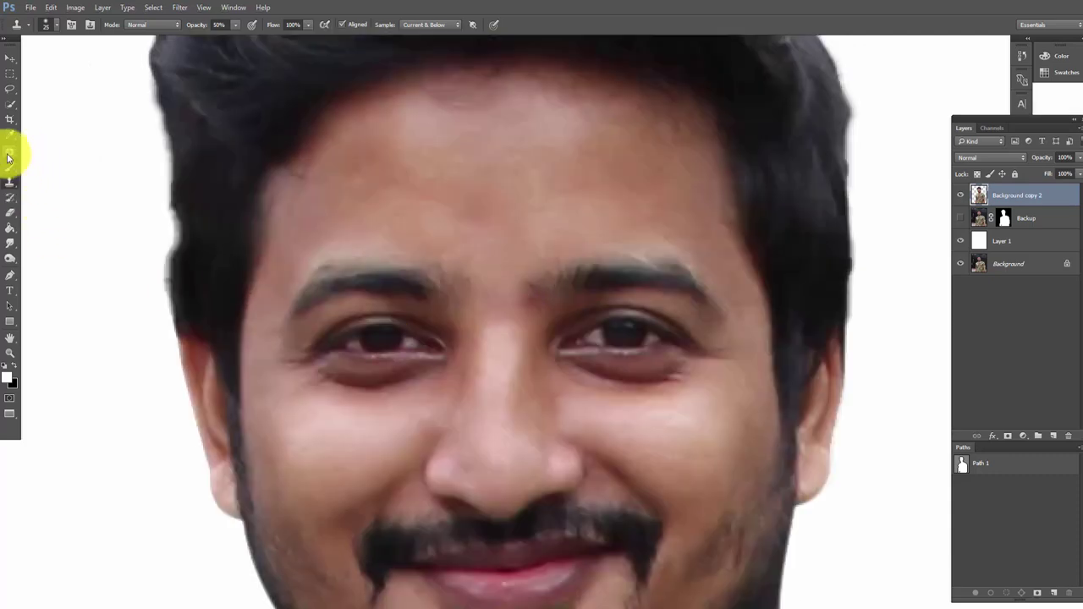
Switch to the Patch tool and patch forehead spots with cleaner skin.
{"action": "right_click", "coordinate": [8, 157]}
{"action": "left_click", "coordinate": [54, 176]}
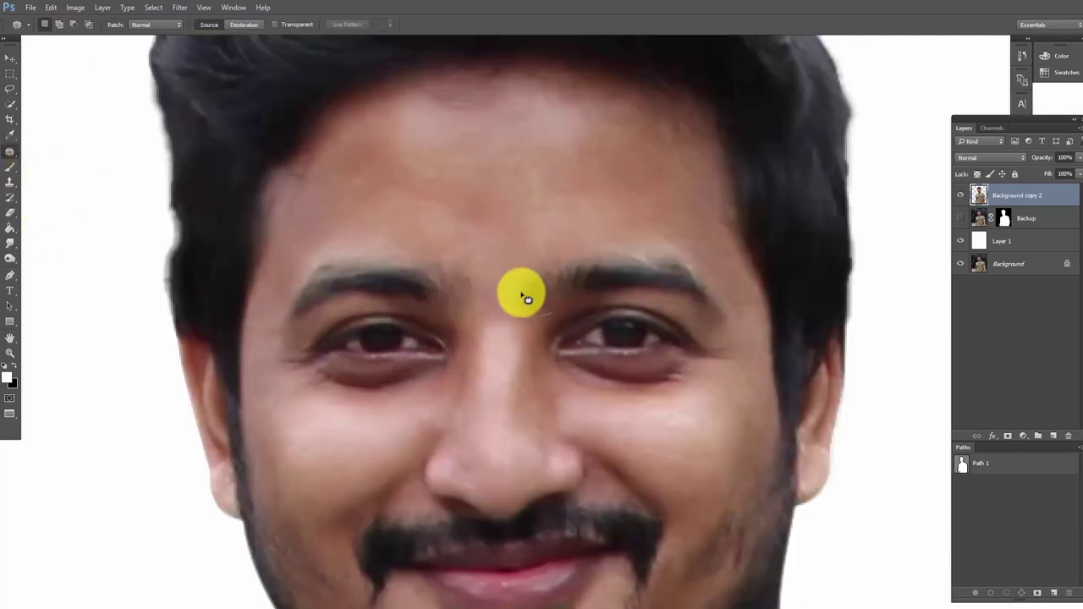
{"action": "mouse_move", "coordinate": [536, 306]}
{"action": "left_mouse_down"}
{"action": "mouse_move", "coordinate": [518, 355]}
{"action": "mouse_move", "coordinate": [526, 373]}
{"action": "left_mouse_up"}
{"action": "key", "text": "ctrl+d"}
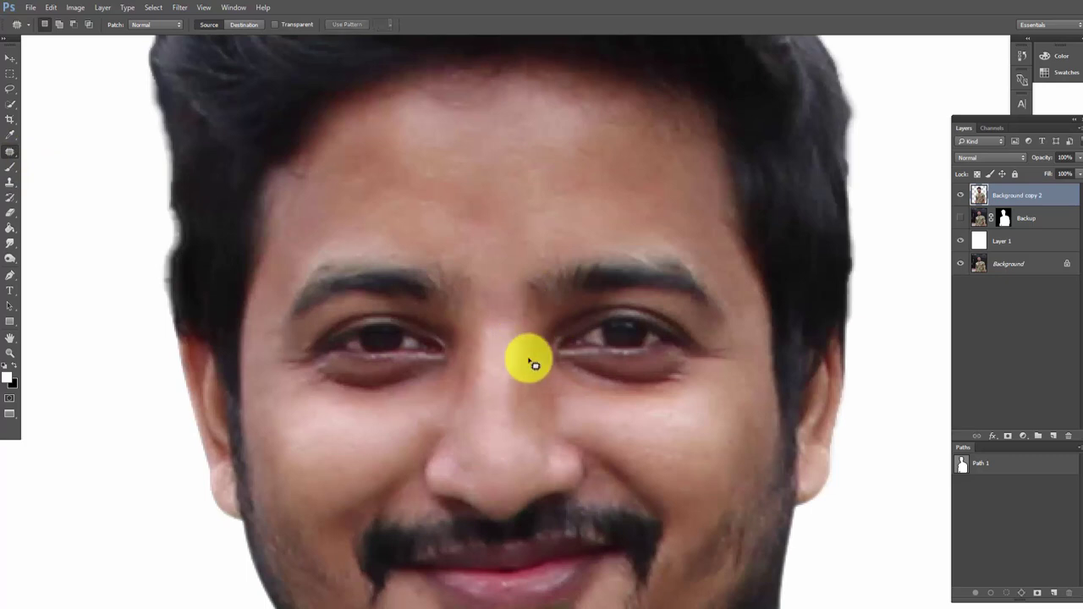
{"action": "left_click_drag", "start_coordinate": [545, 316], "coordinate": [534, 350]}
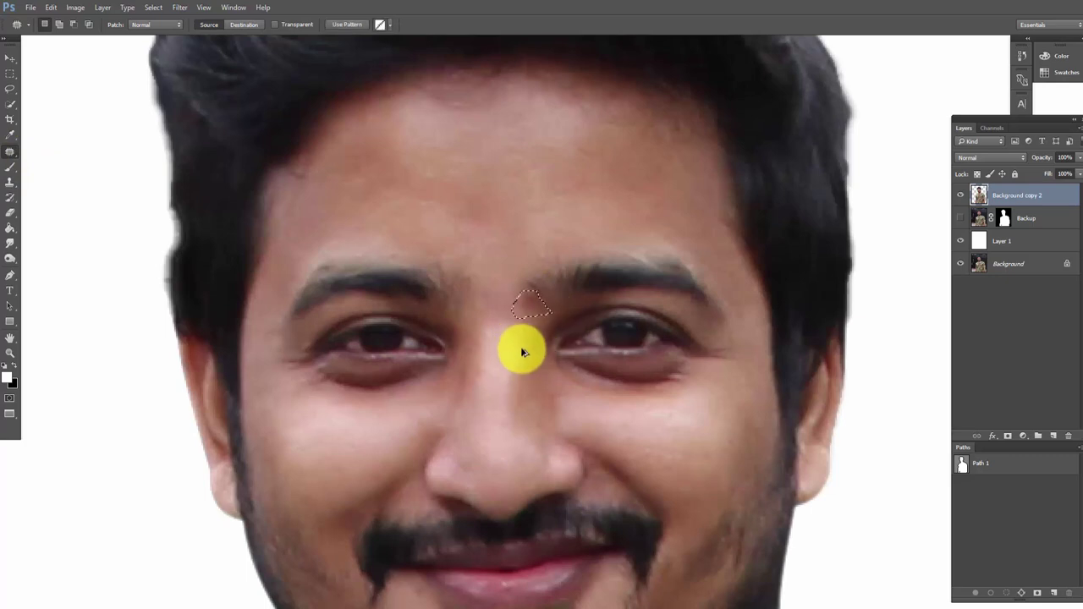
Return to the Clone Stamp tool and reframe the view over the face.
{"action": "left_click", "coordinate": [10, 182]}
{"action": "scroll", "coordinate": [476, 278], "scroll_direction": "up", "scroll_amount": 1}
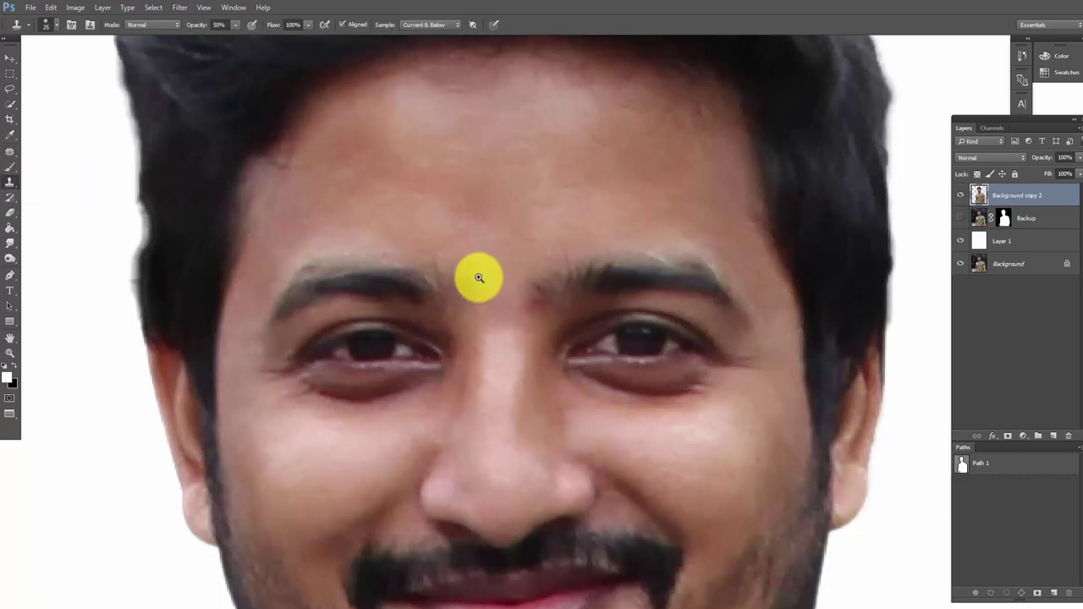
{"action": "scroll", "coordinate": [541, 313], "scroll_direction": "up", "scroll_amount": 3}
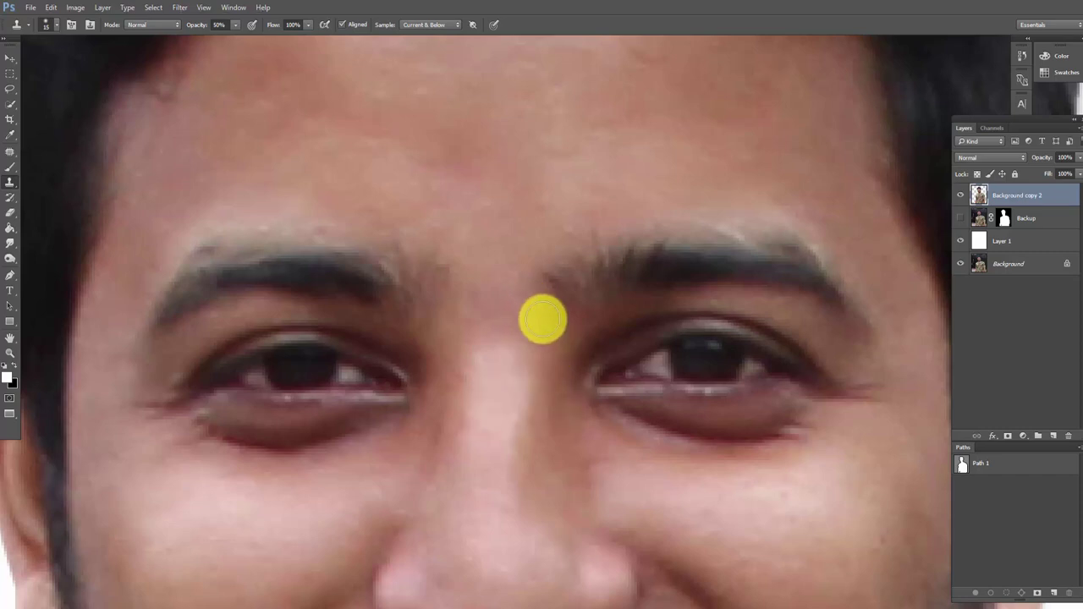
{"action": "scroll", "coordinate": [540, 314], "scroll_direction": "down", "scroll_amount": 3}
{"action": "scroll", "coordinate": [513, 355], "scroll_direction": "down", "scroll_amount": 2}
{"action": "scroll", "coordinate": [483, 370], "scroll_direction": "down", "scroll_amount": 2}
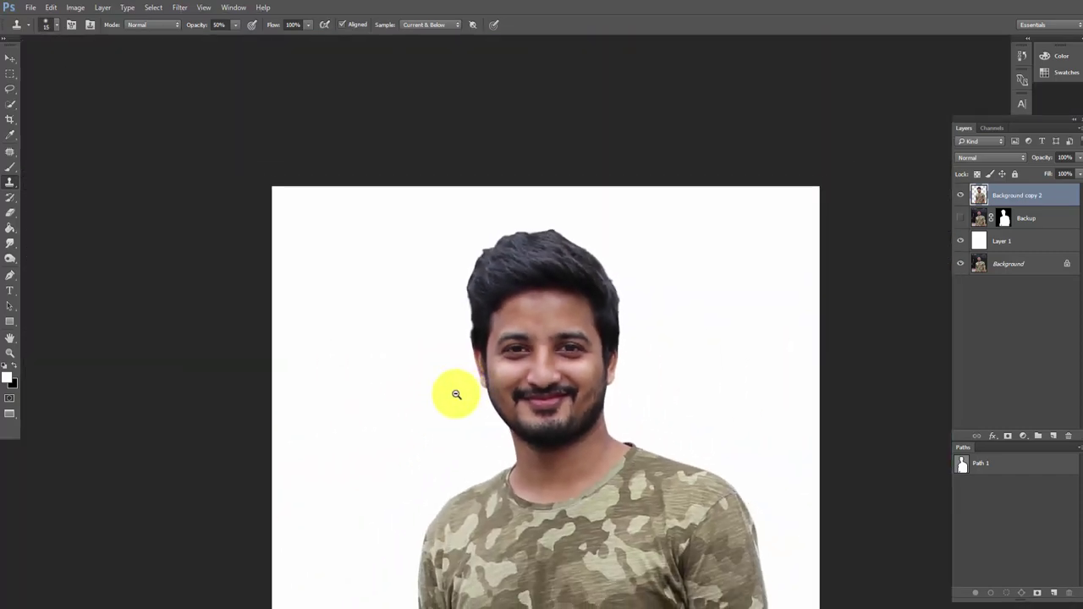
{"action": "scroll", "coordinate": [454, 391], "scroll_direction": "down", "scroll_amount": 1}
{"action": "scroll", "coordinate": [418, 416], "scroll_direction": "up", "scroll_amount": 4}
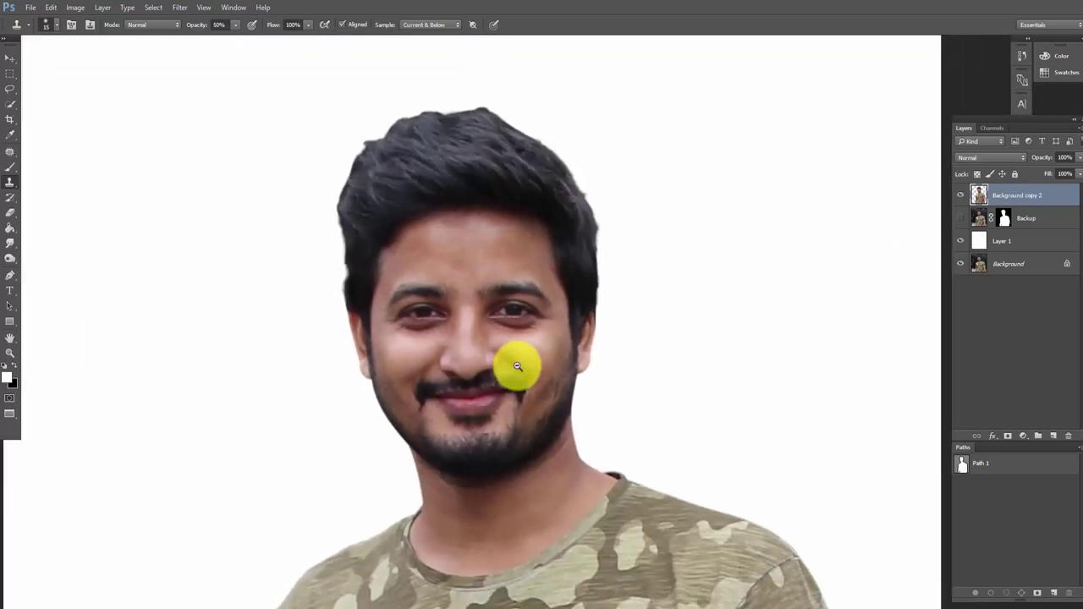
{"action": "scroll", "coordinate": [499, 363], "scroll_direction": "down", "scroll_amount": 2}
{"action": "left_click_drag", "start_coordinate": [495, 362], "coordinate": [479, 332]}
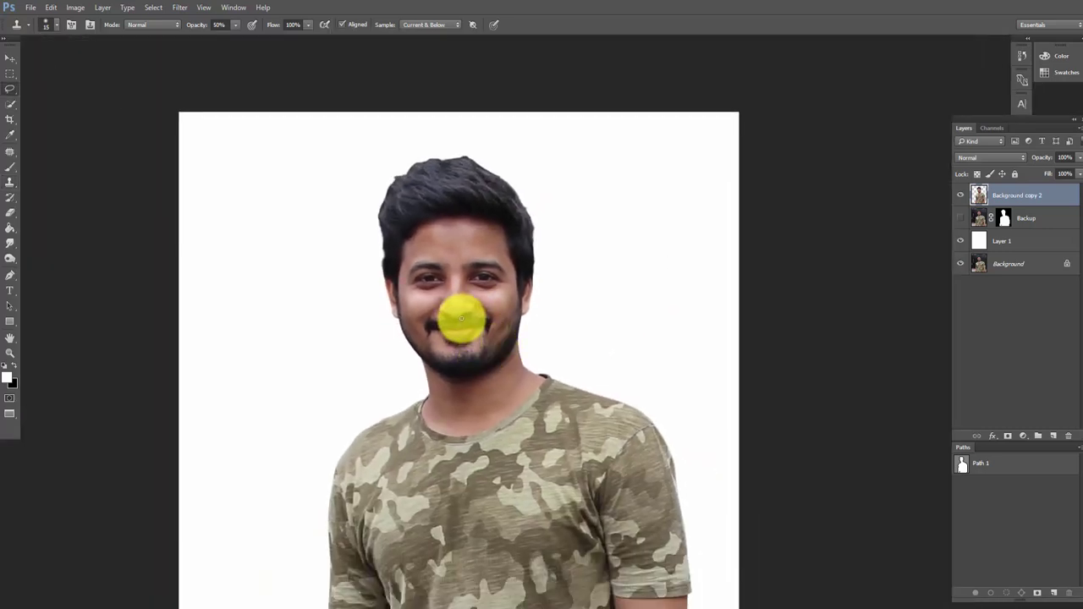
With the Lasso tool, trace the face from the hairline down both sides and the neck.
{"action": "key", "text": "l"}
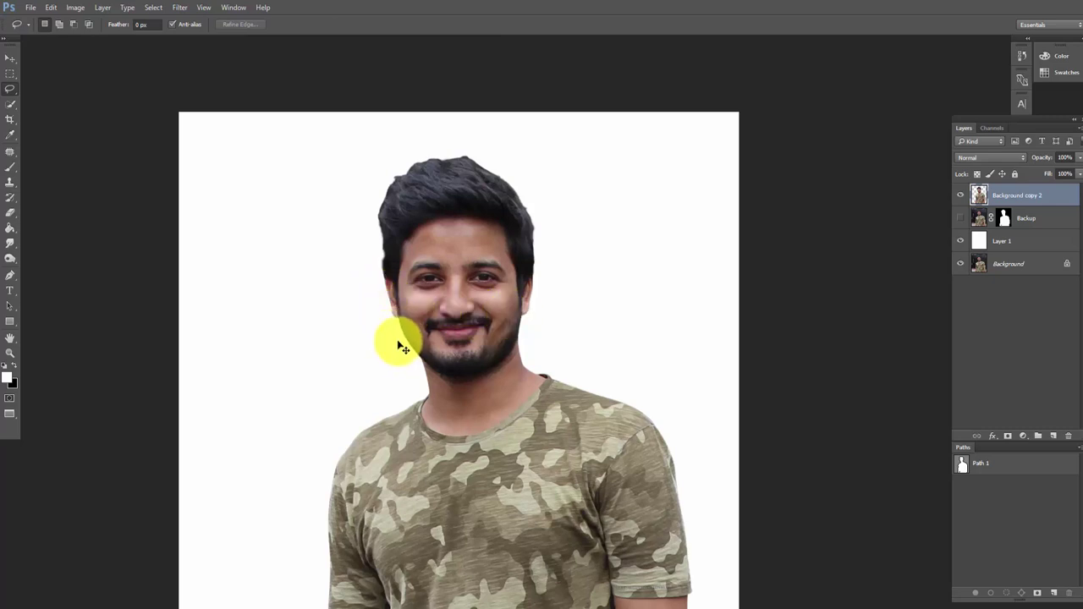
{"action": "left_click_drag", "start_coordinate": [398, 342], "coordinate": [520, 273]}
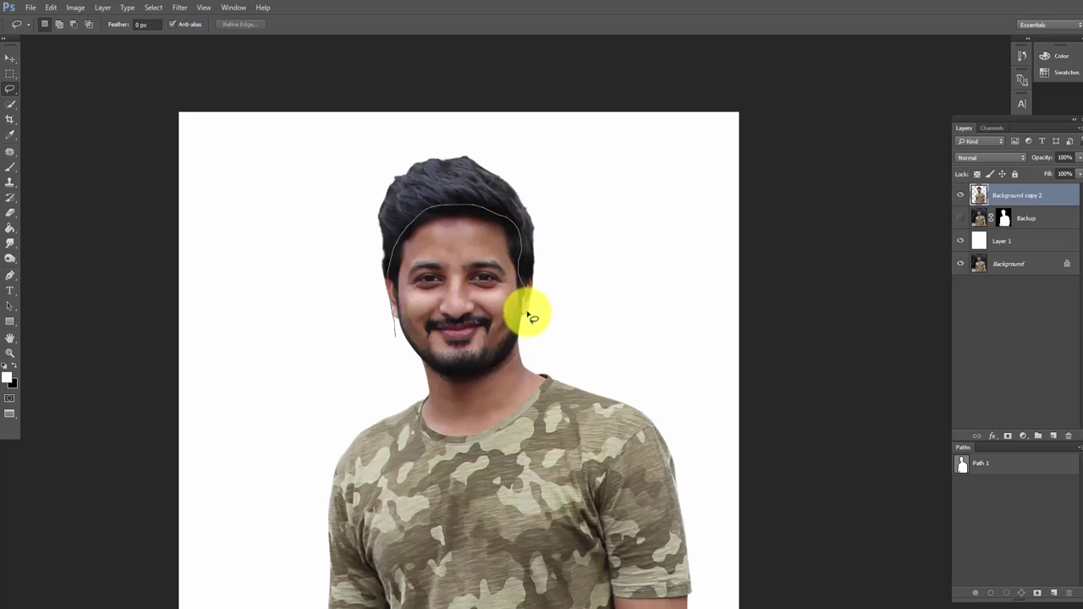
{"action": "left_click_drag", "start_coordinate": [528, 316], "coordinate": [504, 218]}
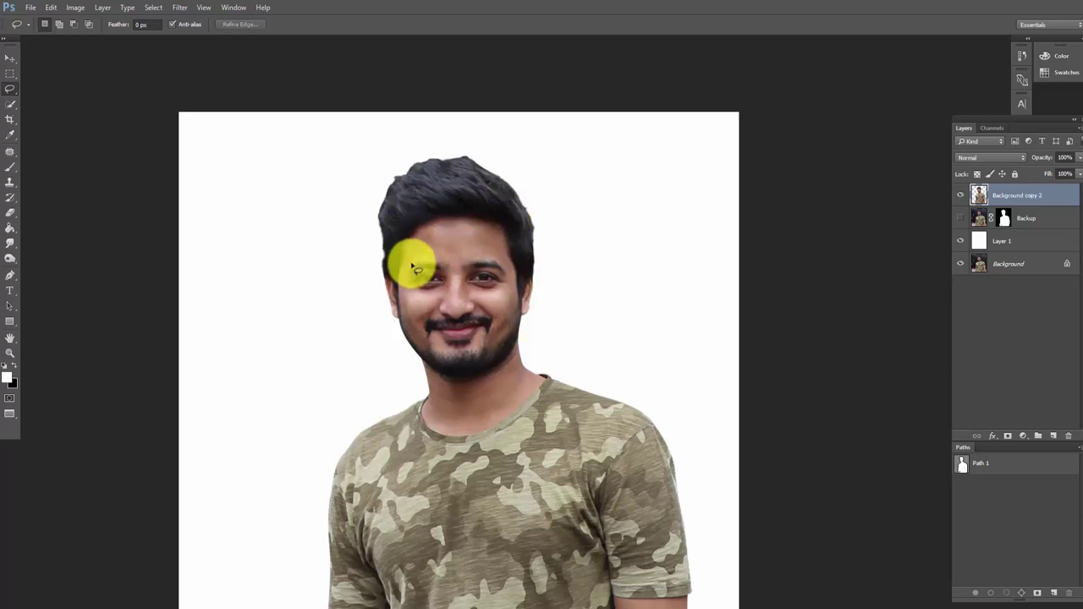
{"action": "mouse_move", "coordinate": [402, 242]}
{"action": "left_mouse_down"}
{"action": "mouse_move", "coordinate": [523, 282]}
{"action": "mouse_move", "coordinate": [534, 316]}
{"action": "mouse_move", "coordinate": [532, 393]}
{"action": "mouse_move", "coordinate": [425, 435]}
{"action": "mouse_move", "coordinate": [380, 285]}
{"action": "mouse_move", "coordinate": [404, 262]}
{"action": "left_mouse_up"}
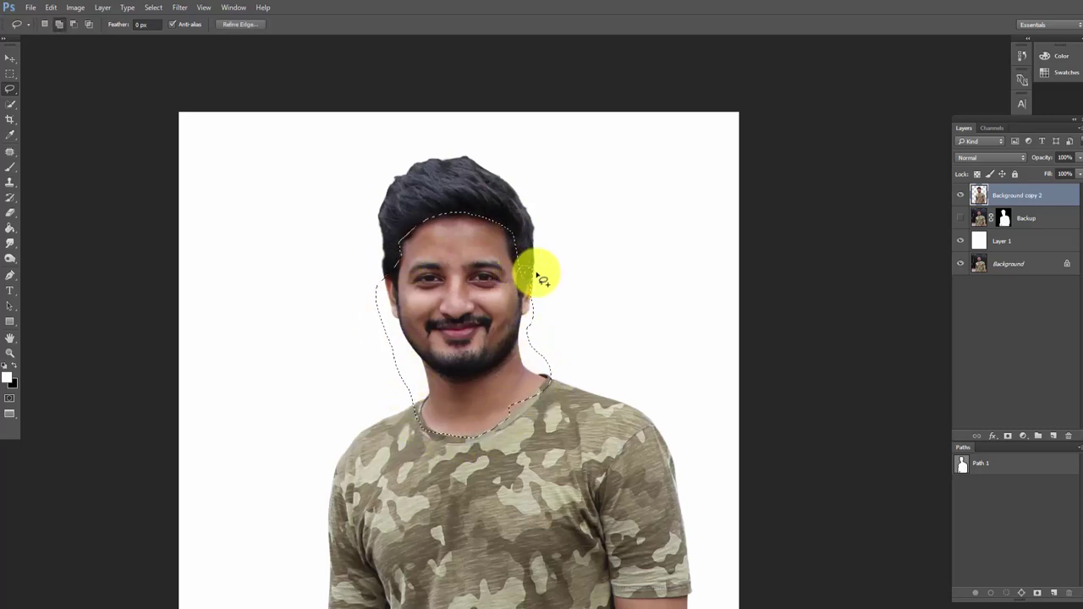
{"action": "mouse_move", "coordinate": [537, 275]}
{"action": "left_mouse_down"}
{"action": "mouse_move", "coordinate": [546, 400]}
{"action": "mouse_move", "coordinate": [502, 423]}
{"action": "mouse_move", "coordinate": [533, 403]}
{"action": "left_mouse_up"}
Add both arms below the sleeves to the lasso selection.
{"action": "scroll", "coordinate": [566, 455], "scroll_direction": "down", "scroll_amount": 1}
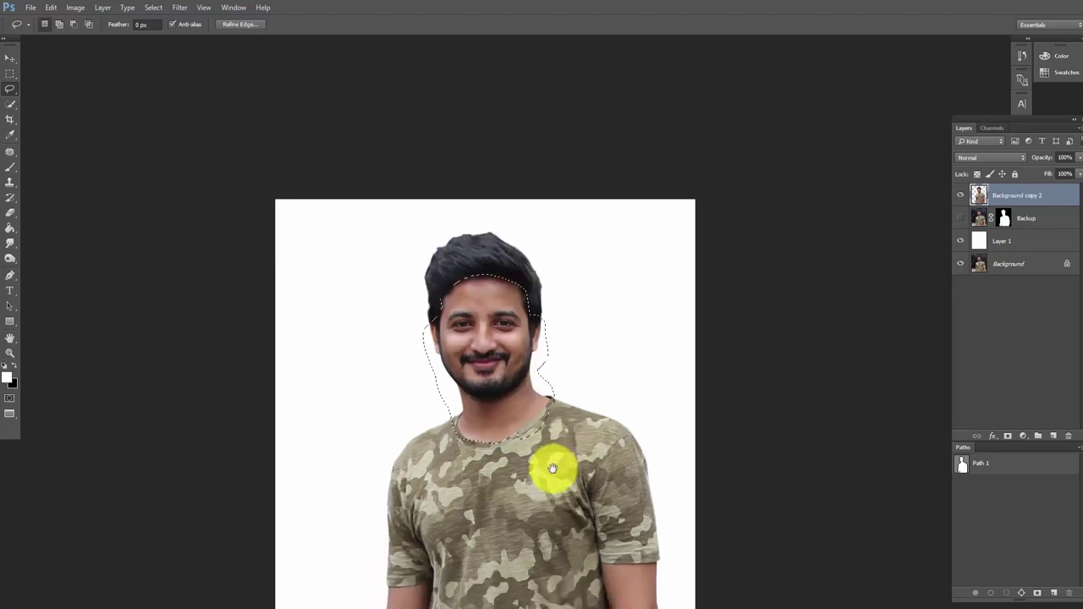
{"action": "left_click_drag", "start_coordinate": [552, 468], "coordinate": [565, 307]}
{"action": "mouse_move", "coordinate": [399, 423]}
{"action": "left_mouse_down"}
{"action": "mouse_move", "coordinate": [367, 495]}
{"action": "mouse_move", "coordinate": [442, 560]}
{"action": "mouse_move", "coordinate": [464, 428]}
{"action": "mouse_move", "coordinate": [423, 428]}
{"action": "mouse_move", "coordinate": [404, 415]}
{"action": "left_mouse_up"}
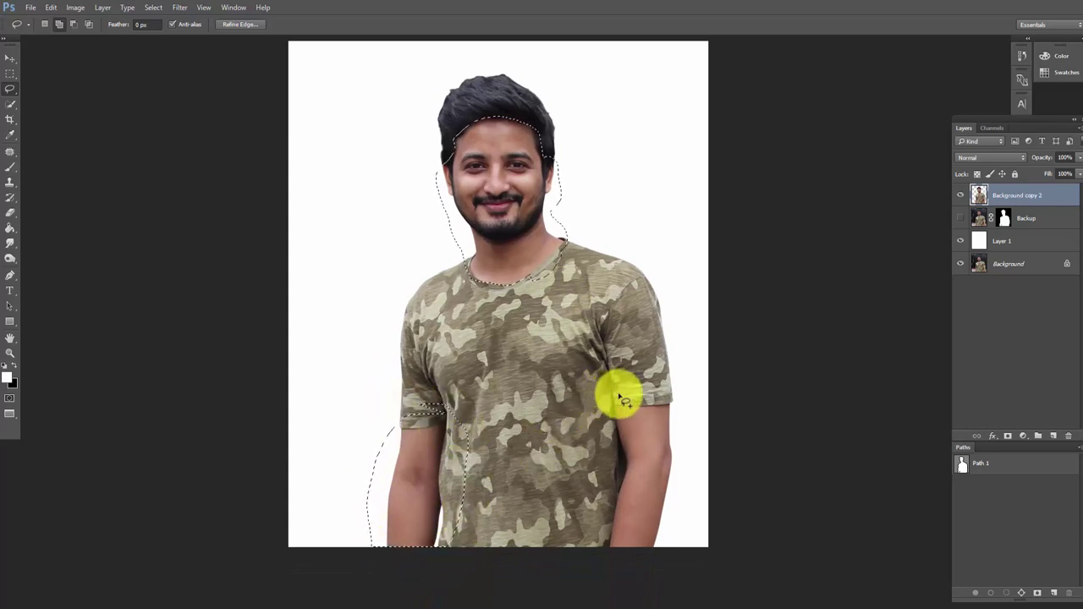
{"action": "mouse_move", "coordinate": [618, 397]}
{"action": "left_mouse_down"}
{"action": "mouse_move", "coordinate": [600, 563]}
{"action": "mouse_move", "coordinate": [674, 524]}
{"action": "mouse_move", "coordinate": [684, 421]}
{"action": "mouse_move", "coordinate": [578, 396]}
{"action": "left_mouse_up"}
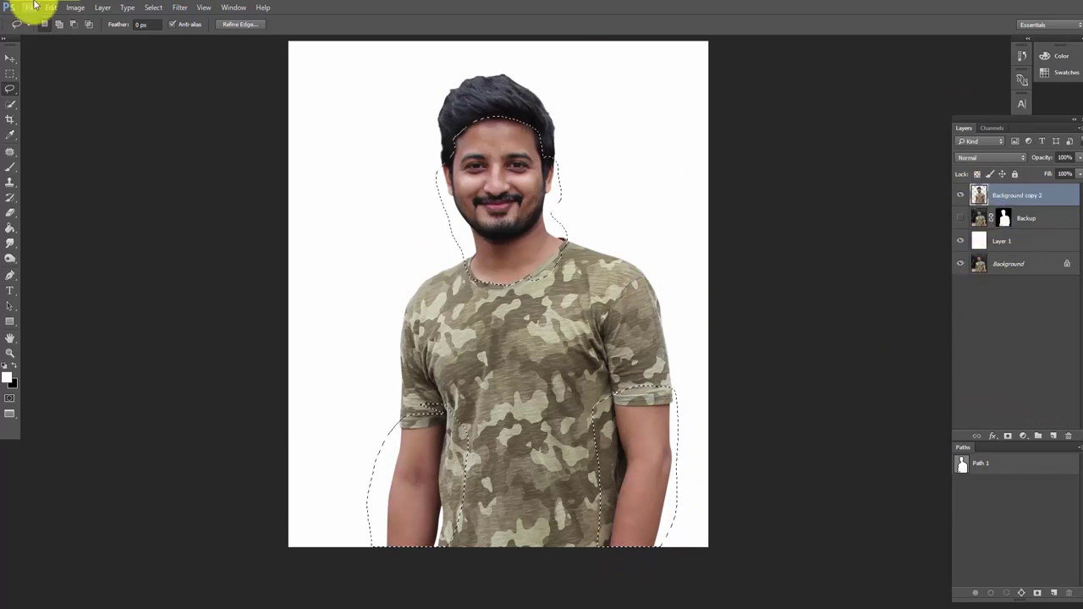
Copy the selected skin to a new Layer 2, hide Background copy 2, and zoom in on the face.
{"action": "left_click", "coordinate": [103, 7]}
{"action": "mouse_move", "coordinate": [159, 21]}
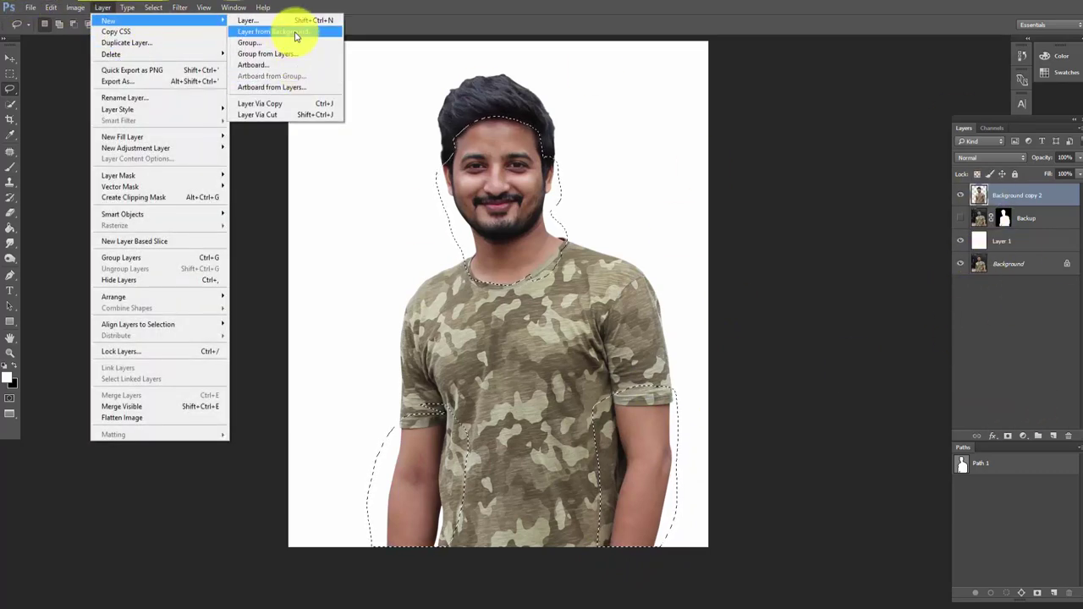
{"action": "left_click", "coordinate": [302, 108]}
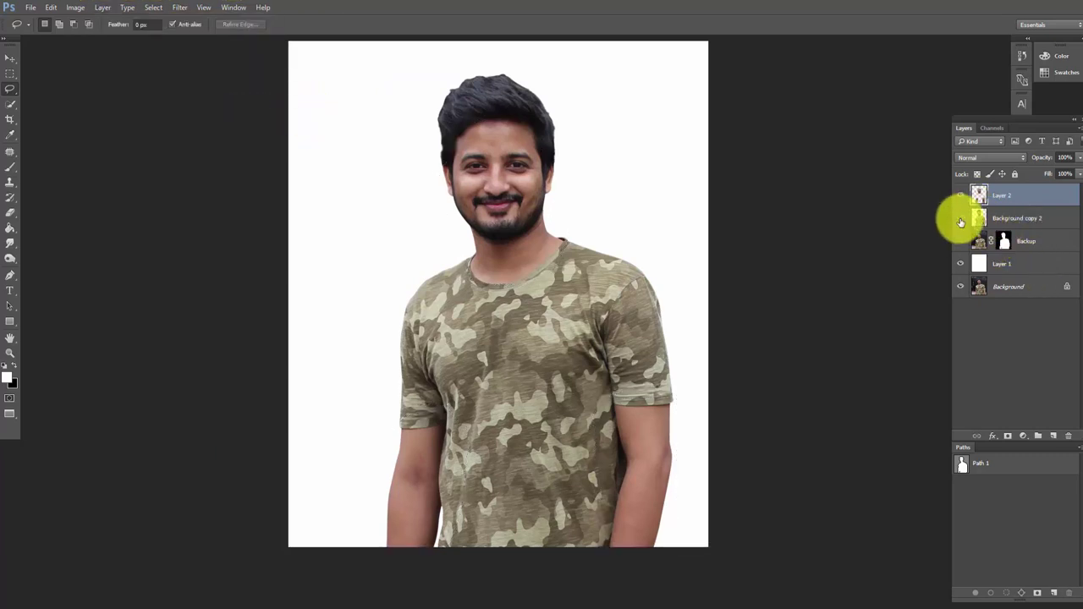
{"action": "left_click", "coordinate": [960, 220]}
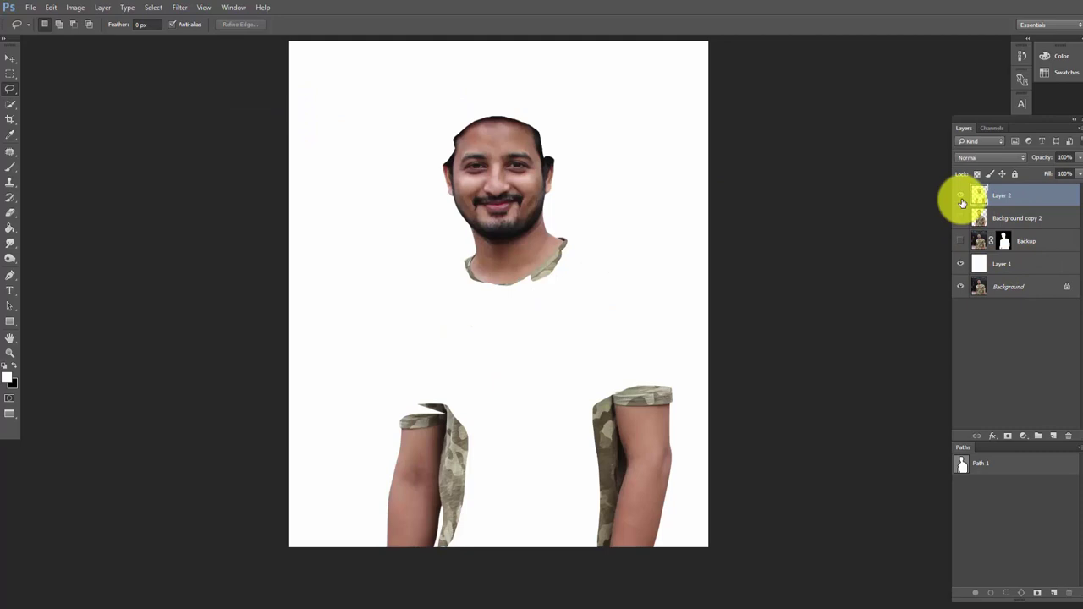
{"action": "left_click", "coordinate": [493, 168], "text": "ctrl"}
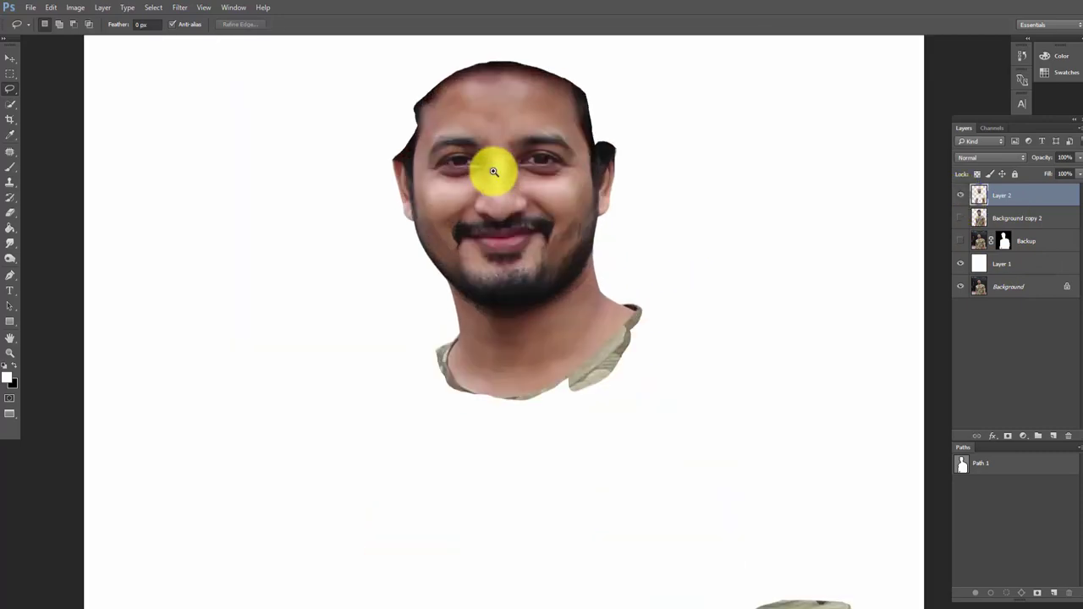
{"action": "left_click", "coordinate": [555, 218], "text": "ctrl+alt"}
{"action": "left_click", "coordinate": [527, 205], "text": "ctrl"}
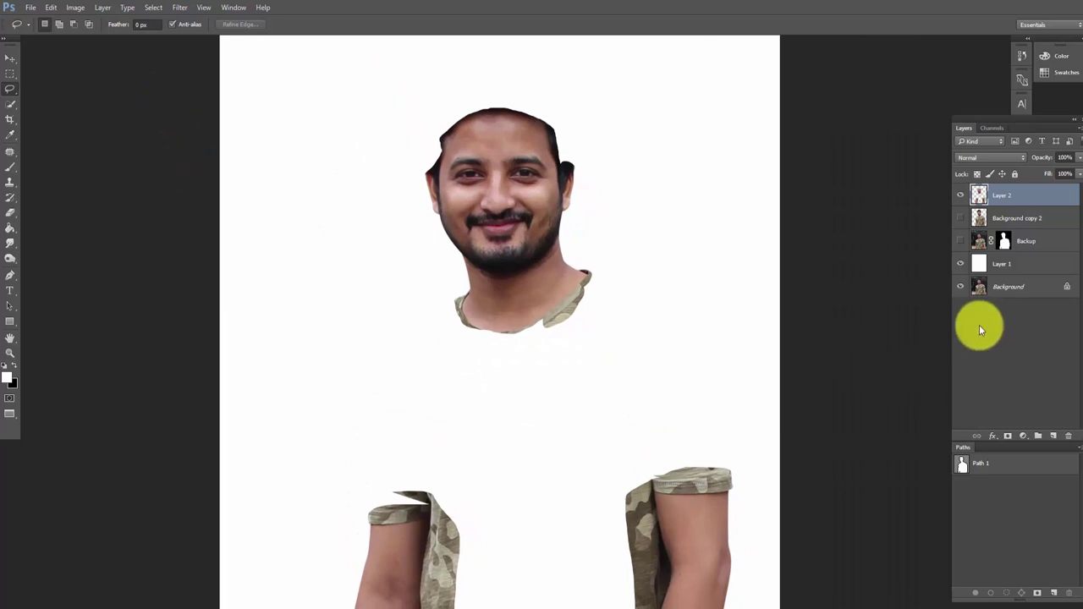
{"action": "left_click", "coordinate": [180, 8]}
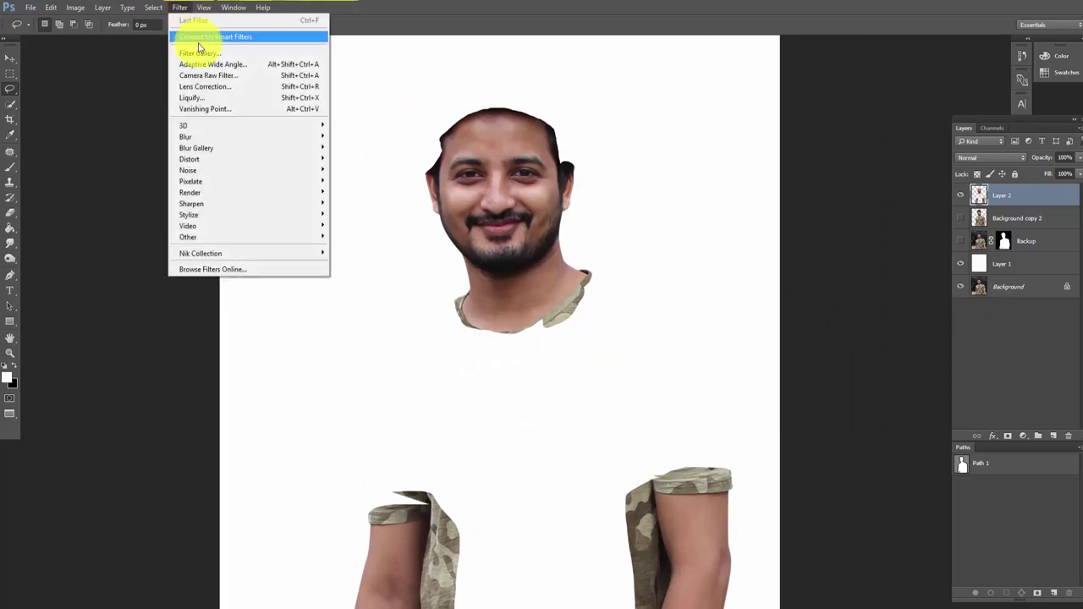
In Camera Raw, set Shadows +80, raise Blacks, Highlights +73 and Exposure +0.25.
{"action": "left_click", "coordinate": [245, 76]}
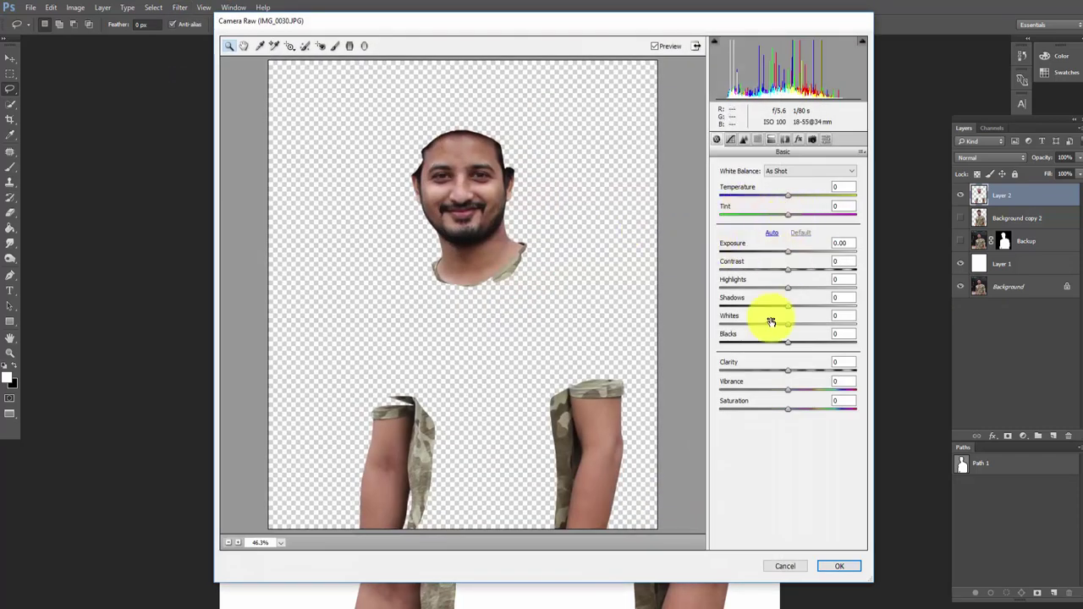
{"action": "left_click_drag", "start_coordinate": [800, 312], "coordinate": [838, 312]}
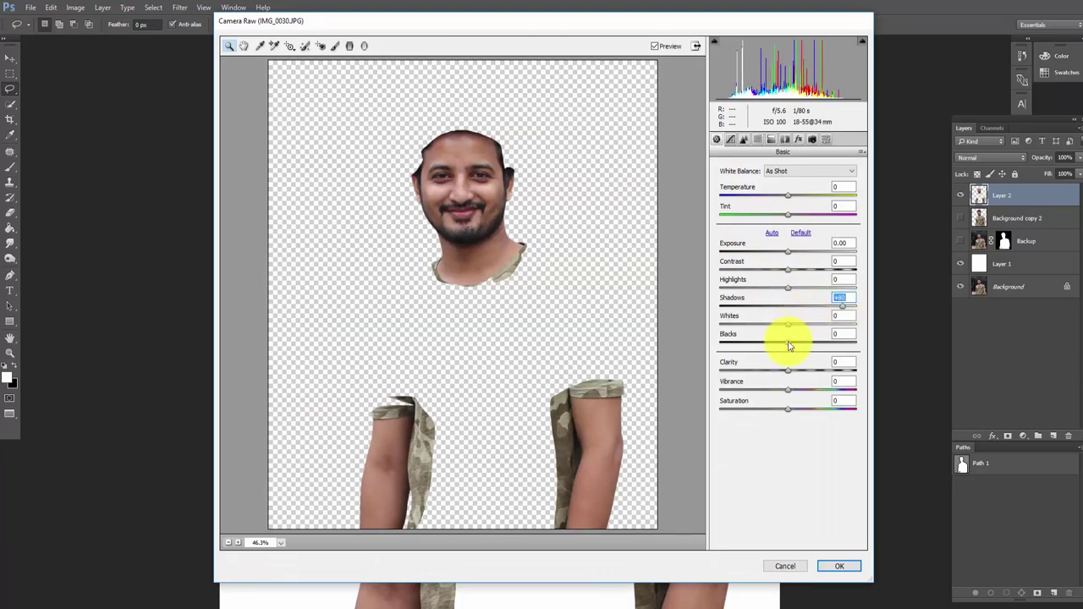
{"action": "left_click_drag", "start_coordinate": [783, 345], "coordinate": [800, 343]}
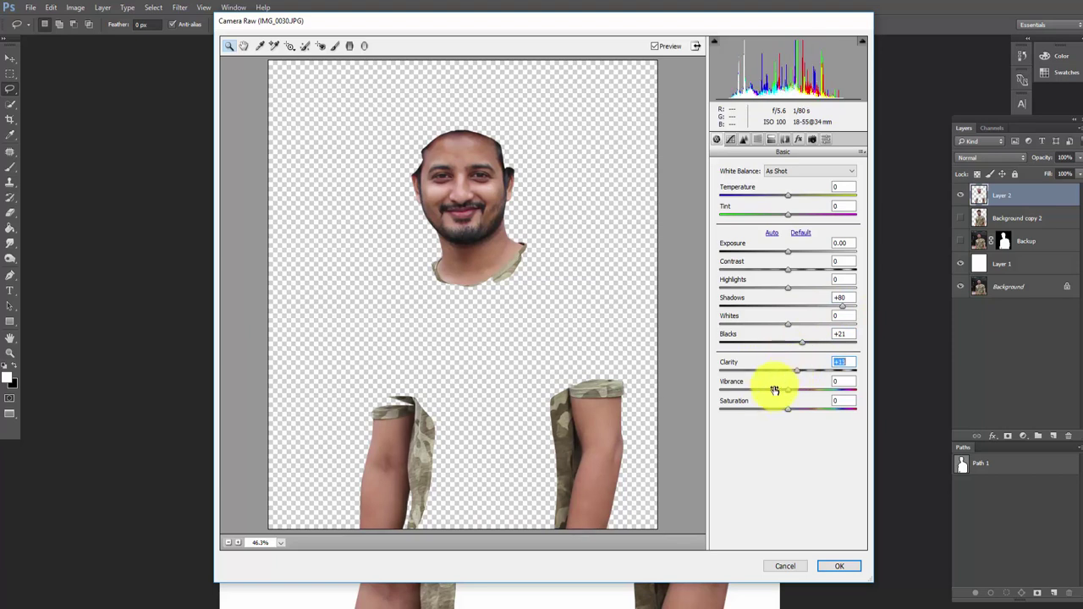
{"action": "left_click_drag", "start_coordinate": [785, 289], "coordinate": [835, 295]}
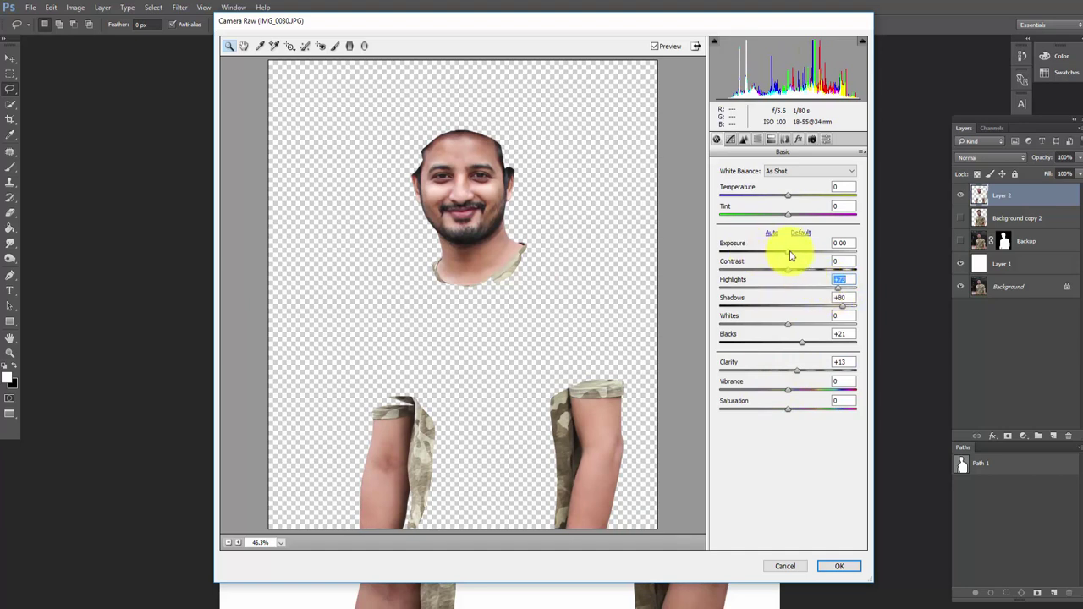
{"action": "left_click_drag", "start_coordinate": [791, 256], "coordinate": [796, 253]}
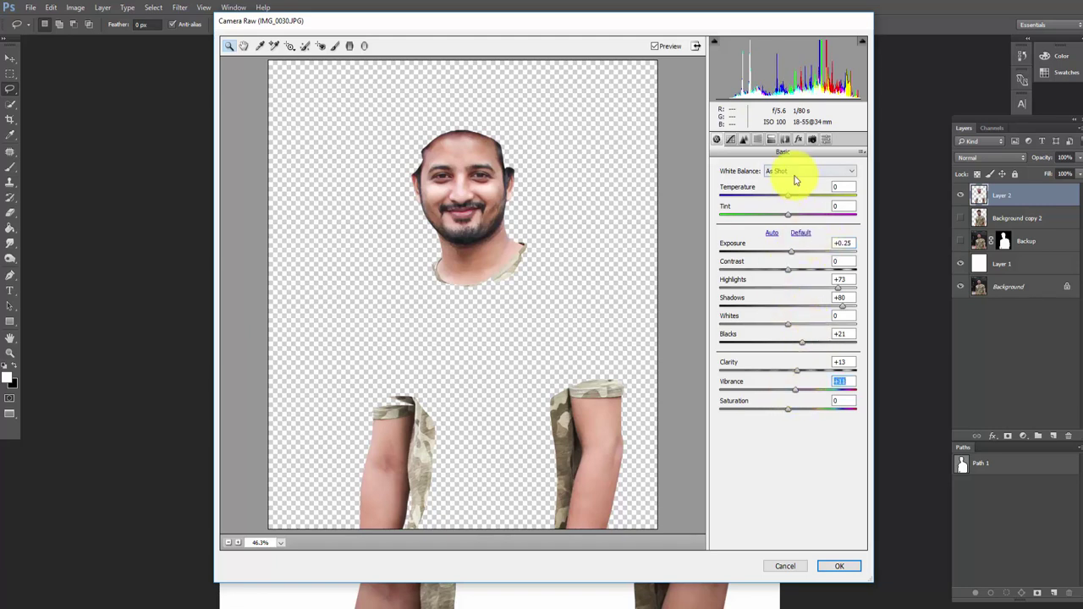
Cool the Temperature to -8 and apply the Camera Raw filter.
{"action": "left_click", "coordinate": [744, 140]}
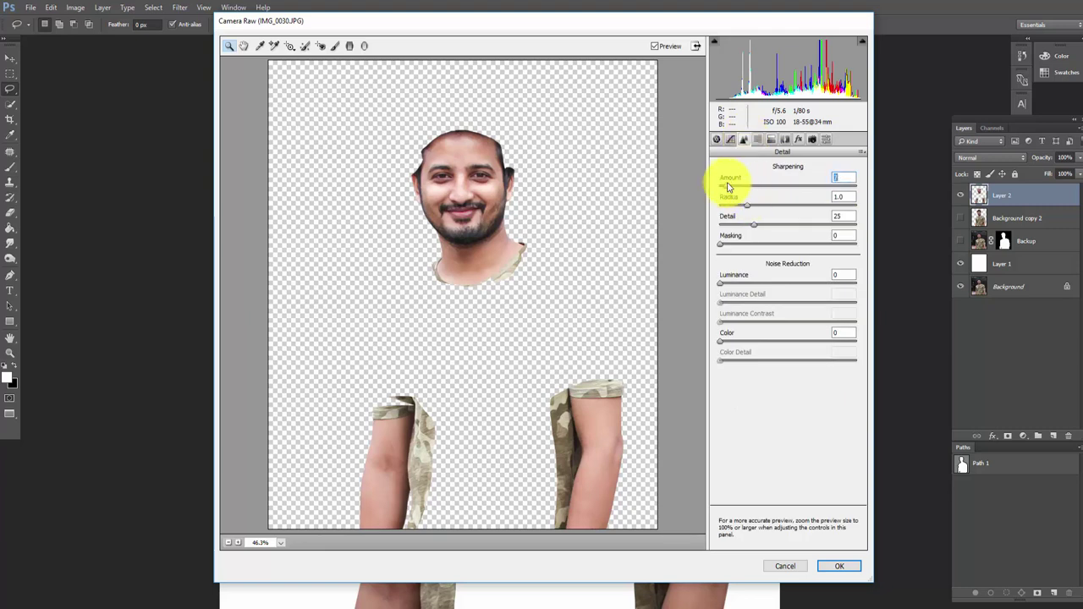
{"action": "left_click", "coordinate": [731, 141]}
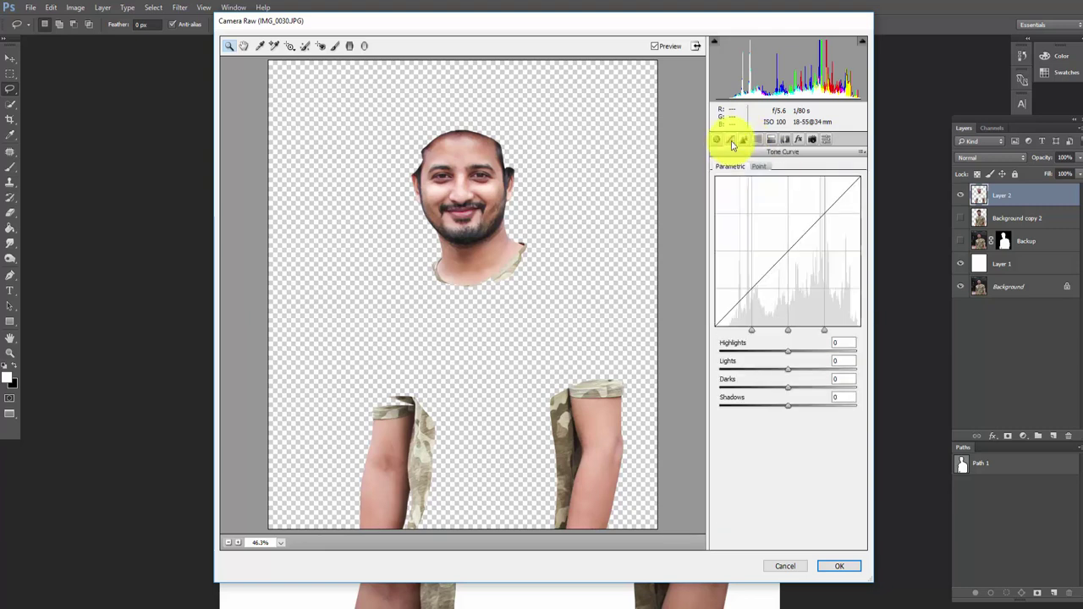
{"action": "left_click", "coordinate": [717, 141]}
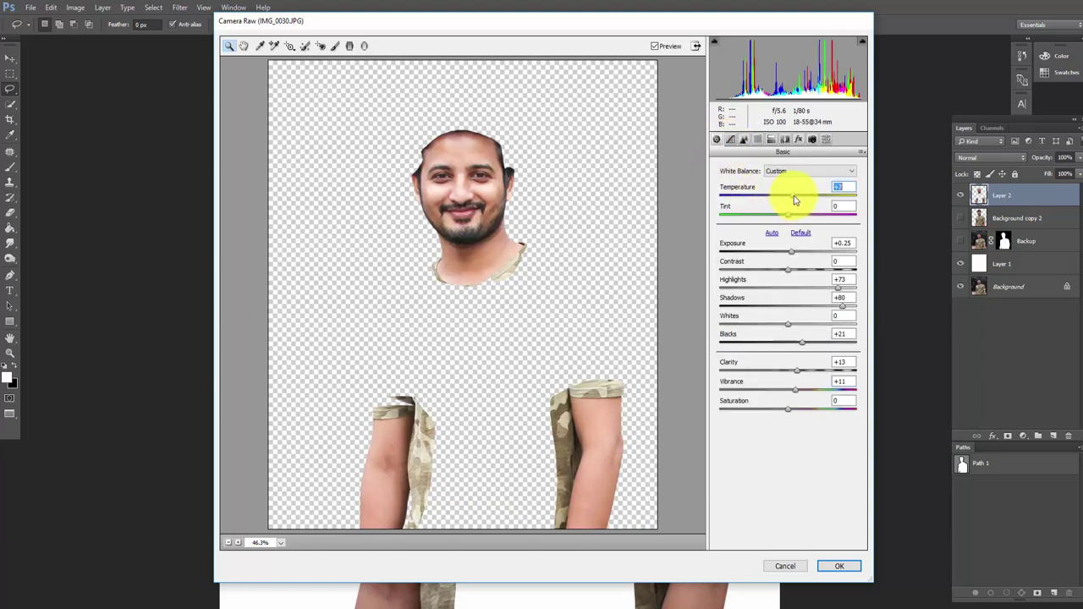
{"action": "left_click_drag", "start_coordinate": [793, 197], "coordinate": [786, 199]}
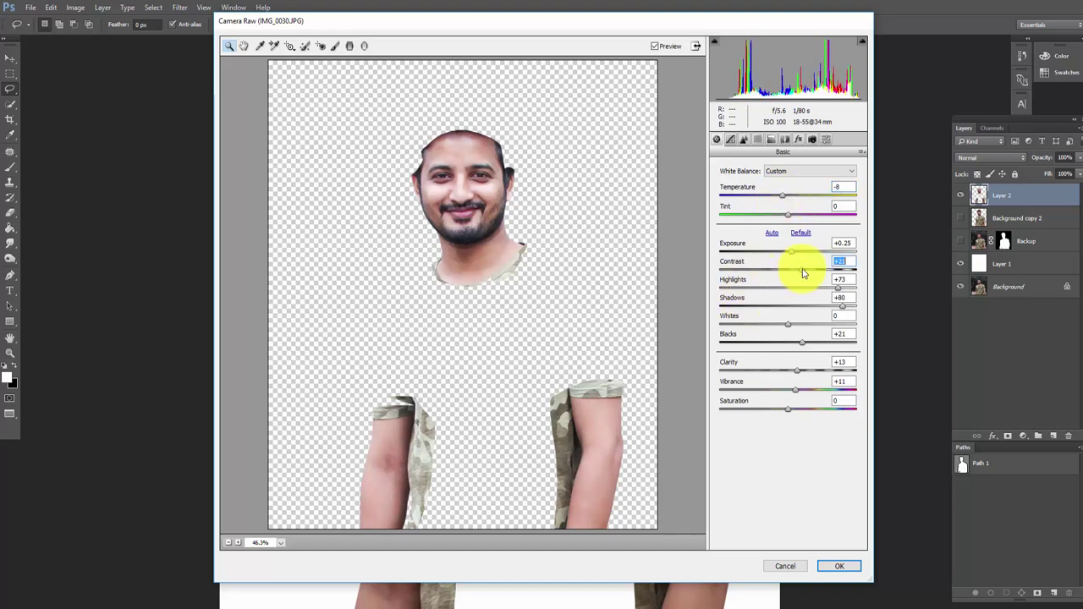
{"action": "left_click", "coordinate": [840, 569]}
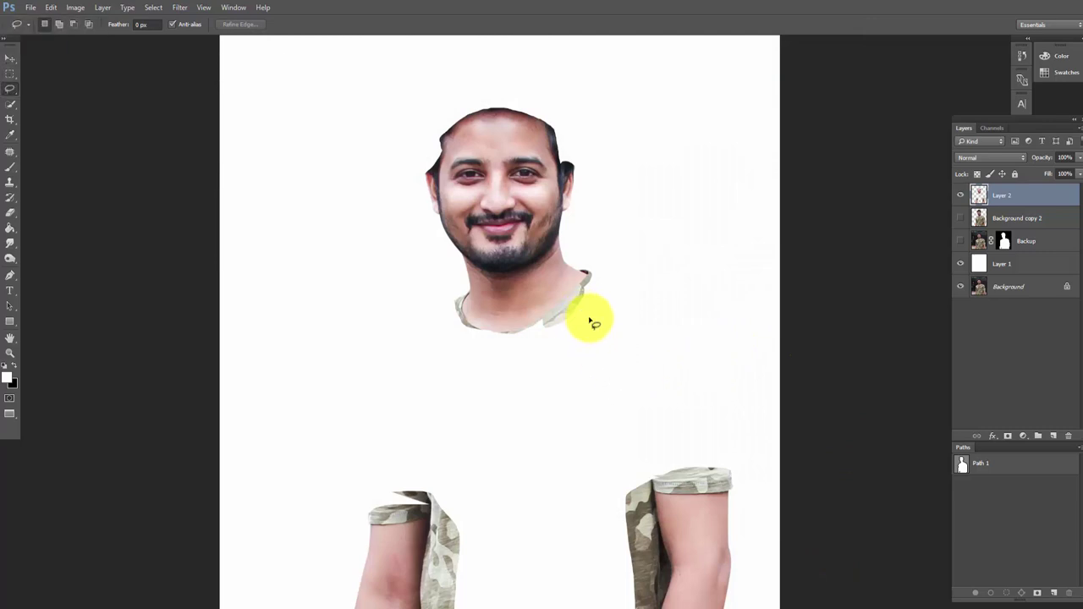
Toggle Background copy 2's visibility to compare, leaving it hidden.
{"action": "scroll", "coordinate": [592, 317], "scroll_direction": "down", "scroll_amount": 2}
{"action": "left_click", "coordinate": [960, 218]}
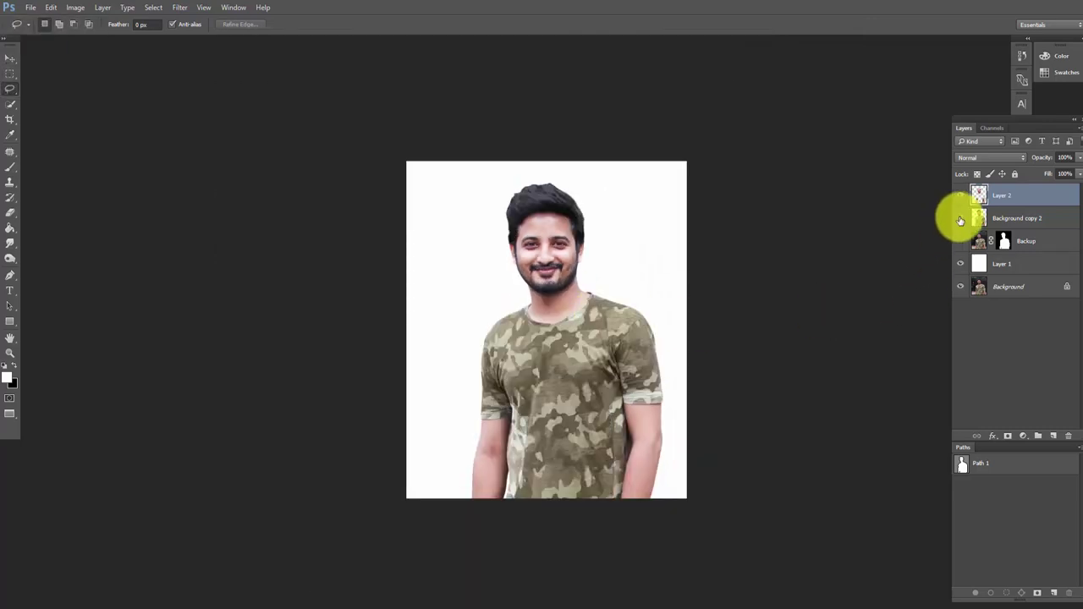
{"action": "left_click", "coordinate": [960, 219]}
{"action": "left_click", "coordinate": [960, 219]}
{"action": "left_click", "coordinate": [960, 218]}
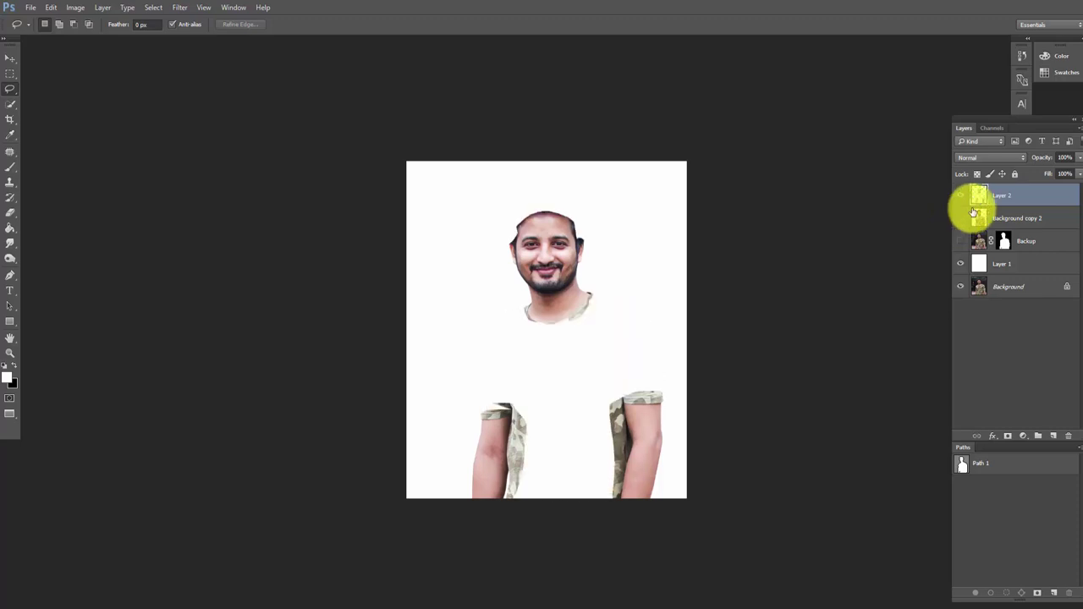
Apply a Gaussian Blur with a lowered radius to Layer 2.
{"action": "left_click", "coordinate": [178, 8]}
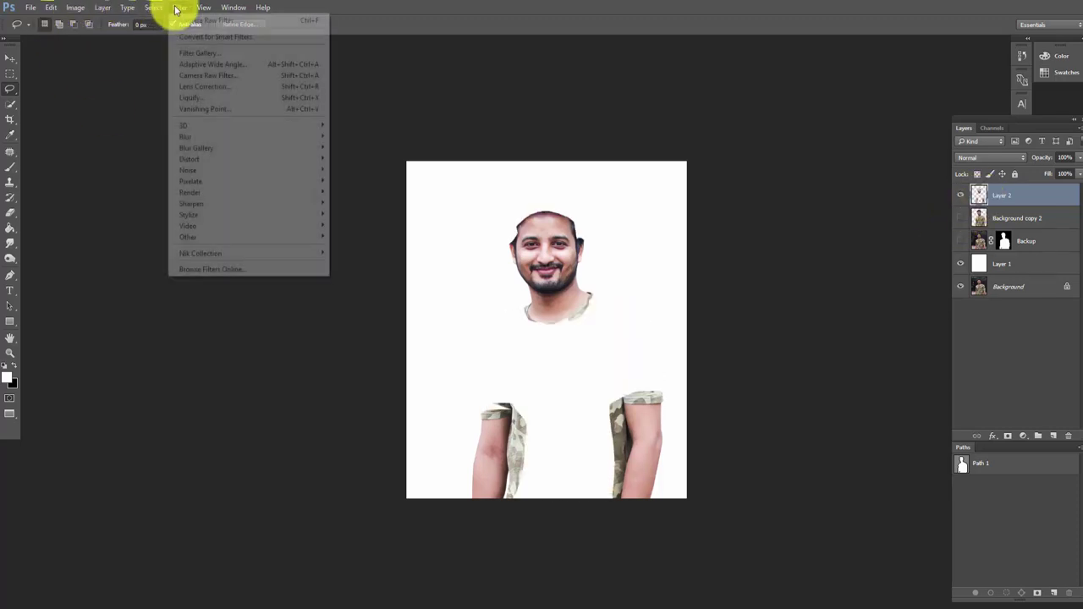
{"action": "mouse_move", "coordinate": [185, 136]}
{"action": "left_click", "coordinate": [356, 179]}
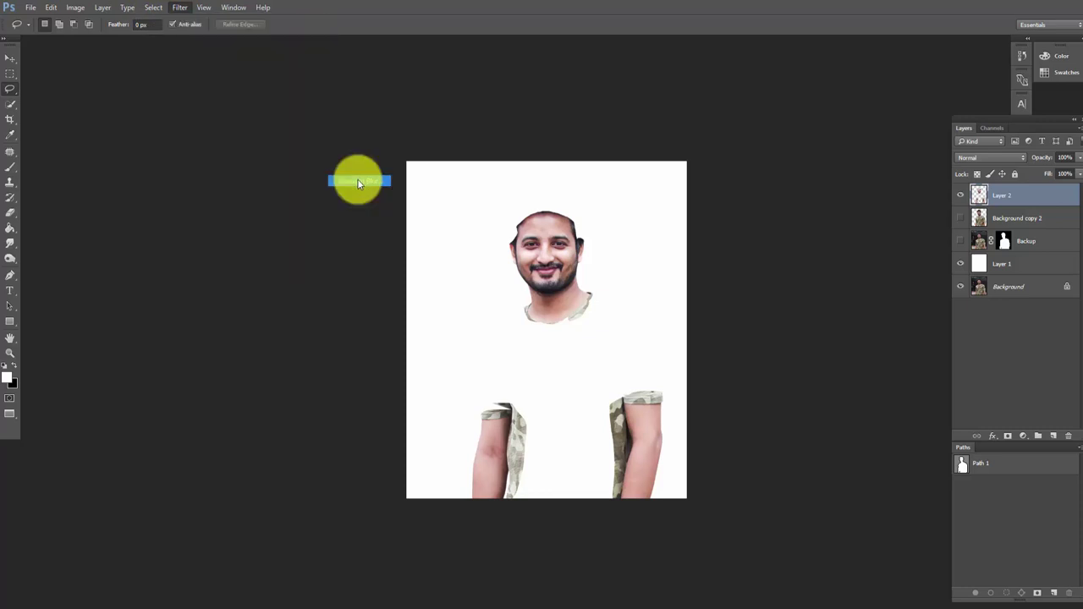
{"action": "left_click_drag", "start_coordinate": [827, 350], "coordinate": [816, 350]}
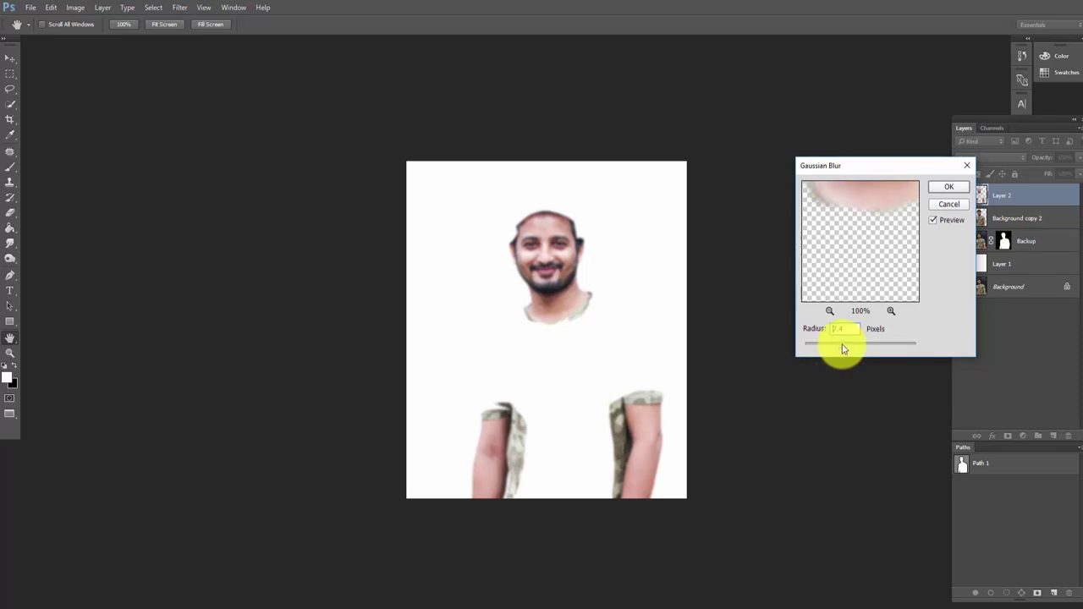
{"action": "left_click", "coordinate": [948, 186]}
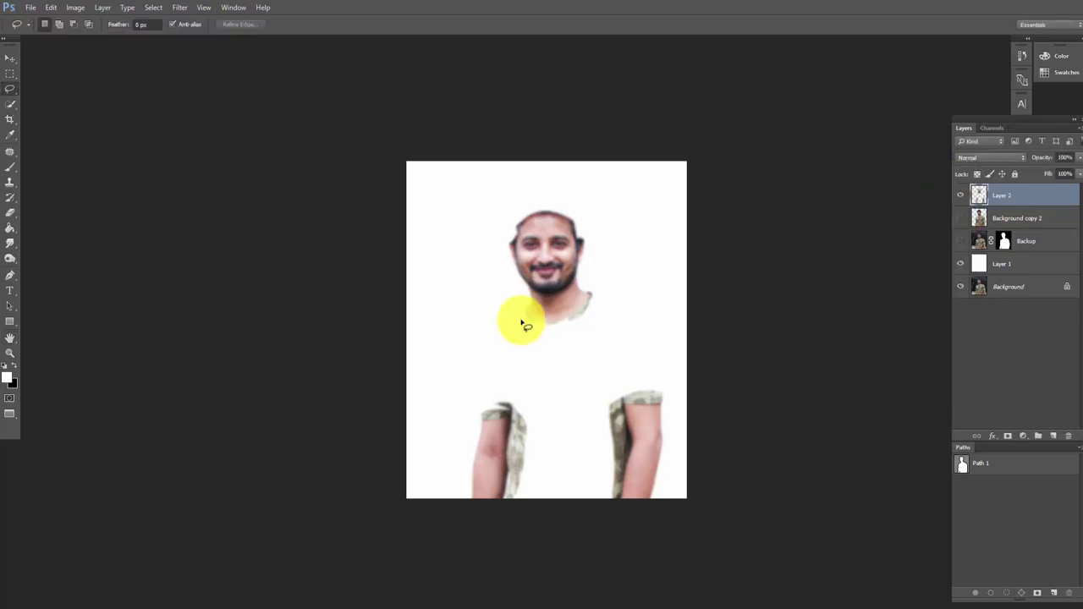
Make Background copy 2 visible beneath and zoom in on the face.
{"action": "left_click", "coordinate": [960, 218]}
{"action": "left_click", "coordinate": [550, 266], "text": "ctrl"}
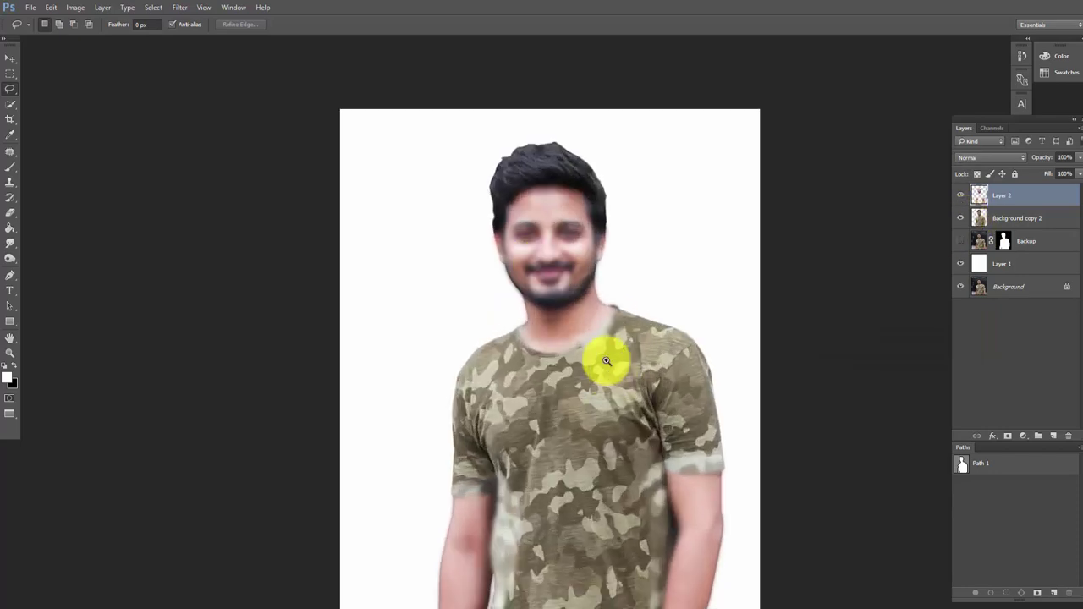
{"action": "left_click", "coordinate": [606, 361], "text": "ctrl"}
{"action": "mouse_move", "coordinate": [634, 302]}
{"action": "left_mouse_down"}
{"action": "mouse_move", "coordinate": [635, 326]}
{"action": "mouse_move", "coordinate": [587, 379]}
{"action": "mouse_move", "coordinate": [635, 345]}
{"action": "mouse_move", "coordinate": [623, 352]}
{"action": "mouse_move", "coordinate": [702, 459]}
{"action": "mouse_move", "coordinate": [705, 500]}
{"action": "mouse_move", "coordinate": [674, 500]}
{"action": "left_mouse_up"}
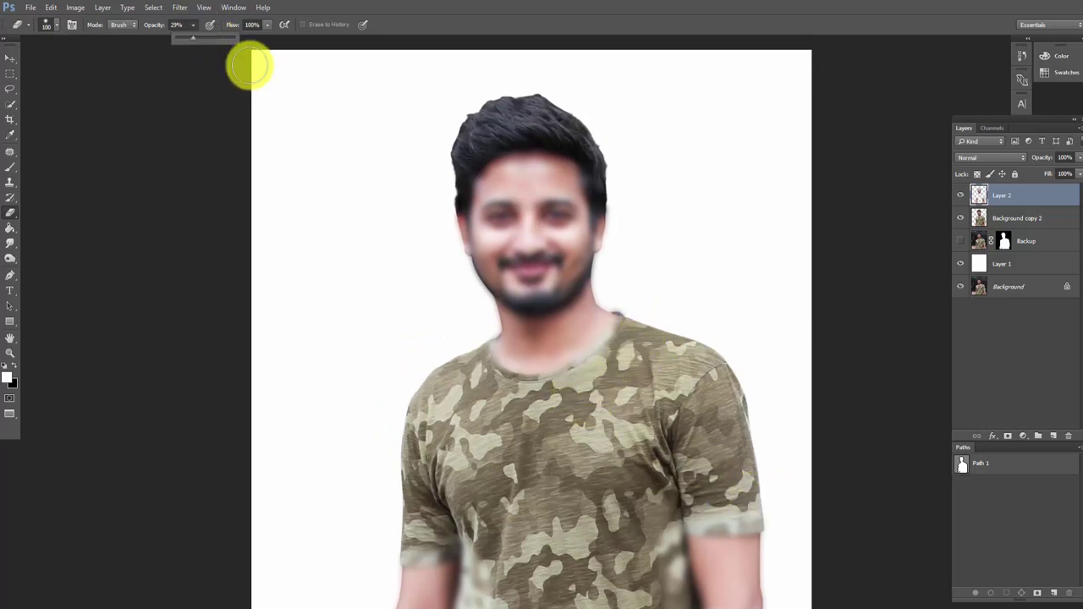
Erase the blur along the hair edge, cheek and both eyes with the eraser at 29% opacity.
{"action": "left_click", "coordinate": [534, 153], "text": "ctrl"}
{"action": "left_click", "coordinate": [527, 152], "text": "ctrl"}
{"action": "mouse_move", "coordinate": [722, 194]}
{"action": "left_mouse_down"}
{"action": "mouse_move", "coordinate": [751, 271]}
{"action": "mouse_move", "coordinate": [773, 500]}
{"action": "mouse_move", "coordinate": [609, 418]}
{"action": "mouse_move", "coordinate": [602, 332]}
{"action": "mouse_move", "coordinate": [387, 355]}
{"action": "left_mouse_up"}
{"action": "left_click", "coordinate": [1079, 157]}
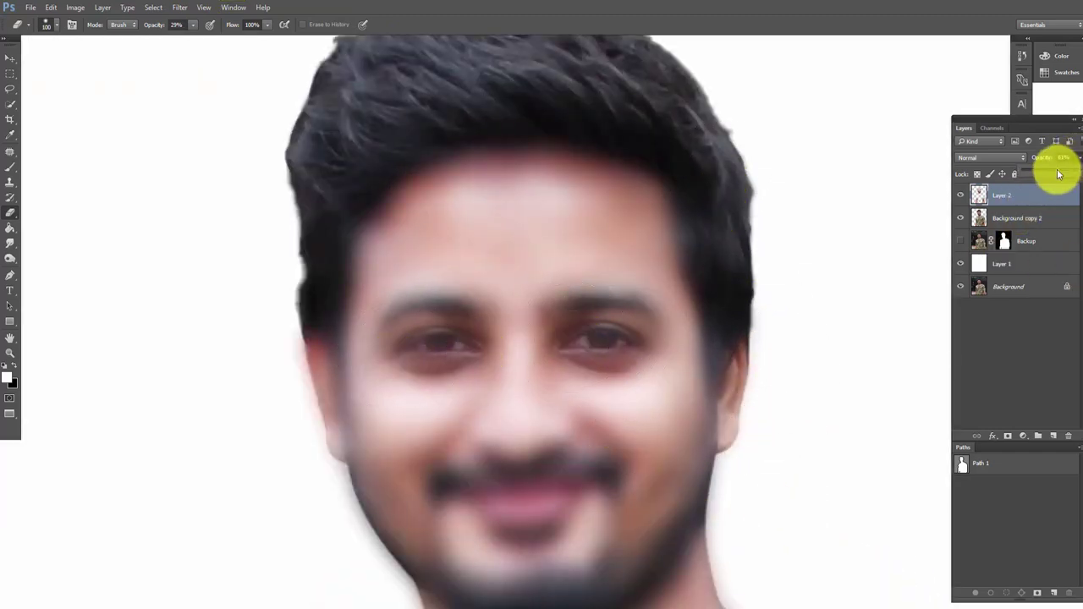
Lower Layer 2's opacity to 59% and zoom back in on the face.
{"action": "left_click_drag", "start_coordinate": [1058, 173], "coordinate": [1054, 174]}
{"action": "left_click", "coordinate": [698, 331], "text": "alt"}
{"action": "left_click", "coordinate": [662, 366], "text": "alt"}
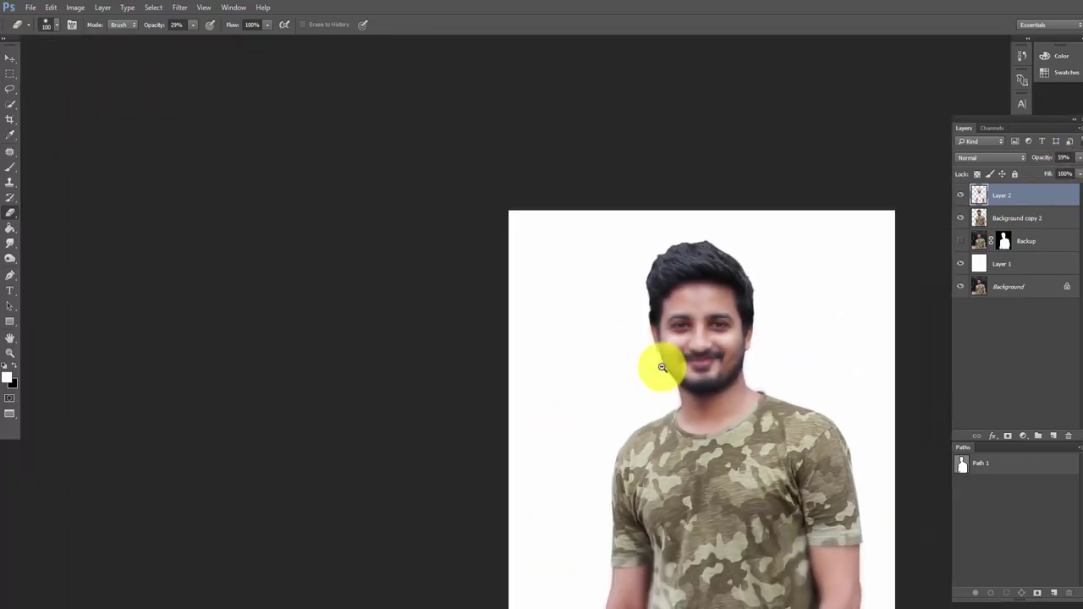
{"action": "left_click", "coordinate": [648, 322]}
{"action": "left_click", "coordinate": [635, 307]}
{"action": "left_click", "coordinate": [639, 272]}
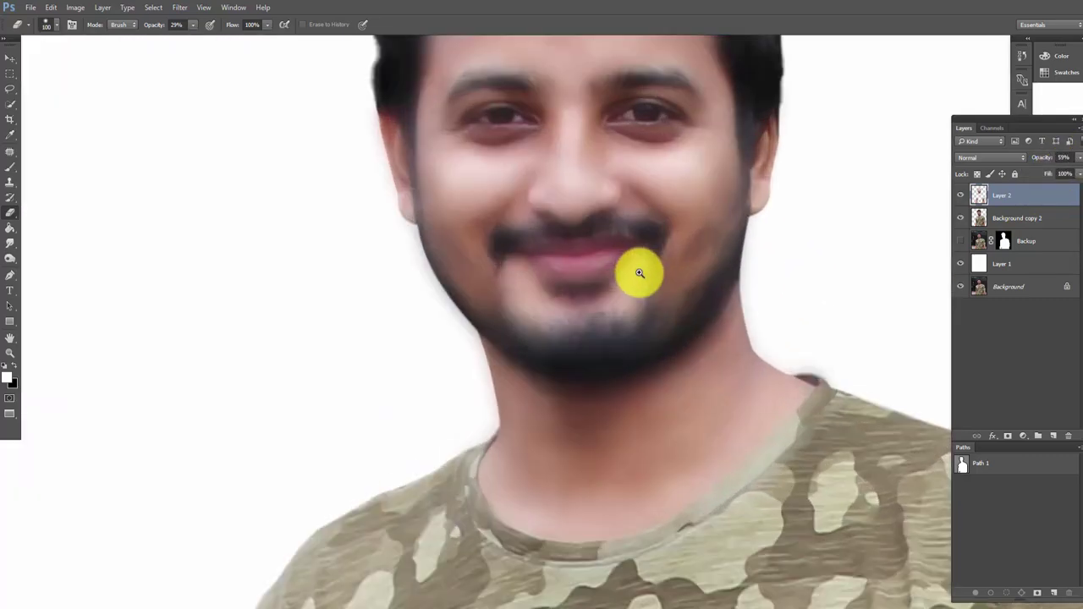
{"action": "scroll", "coordinate": [651, 330], "scroll_direction": "up", "scroll_amount": 2}
{"action": "scroll", "coordinate": [665, 381], "scroll_direction": "up", "scroll_amount": 3}
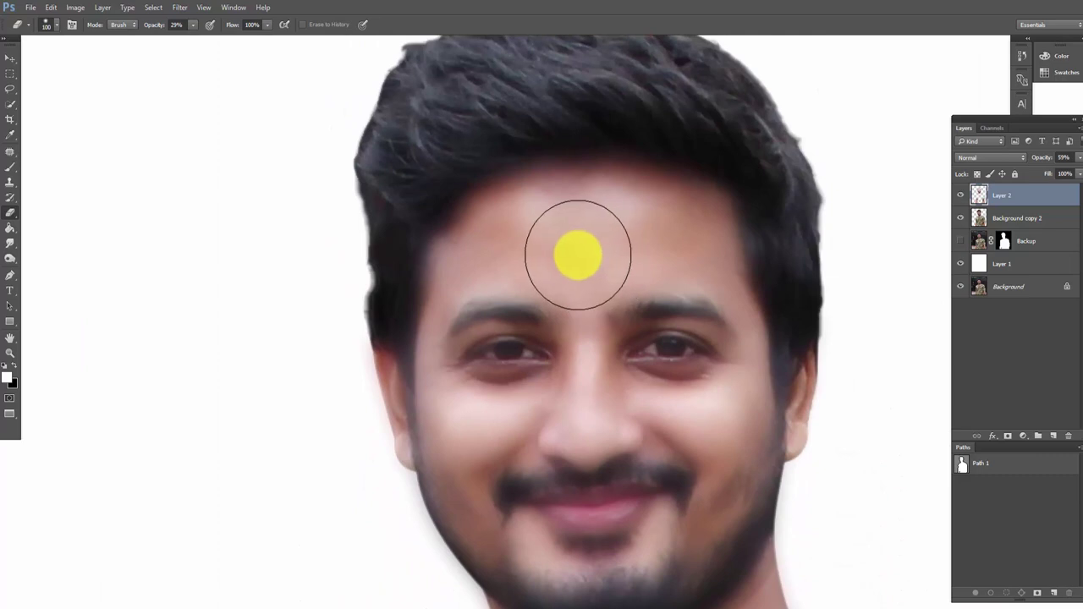
Set the eraser to 47% opacity and erase the blur at the chin.
{"action": "key", "text": "bracketleft"}
{"action": "key", "text": "bracketleft"}
{"action": "key", "text": "bracketleft"}
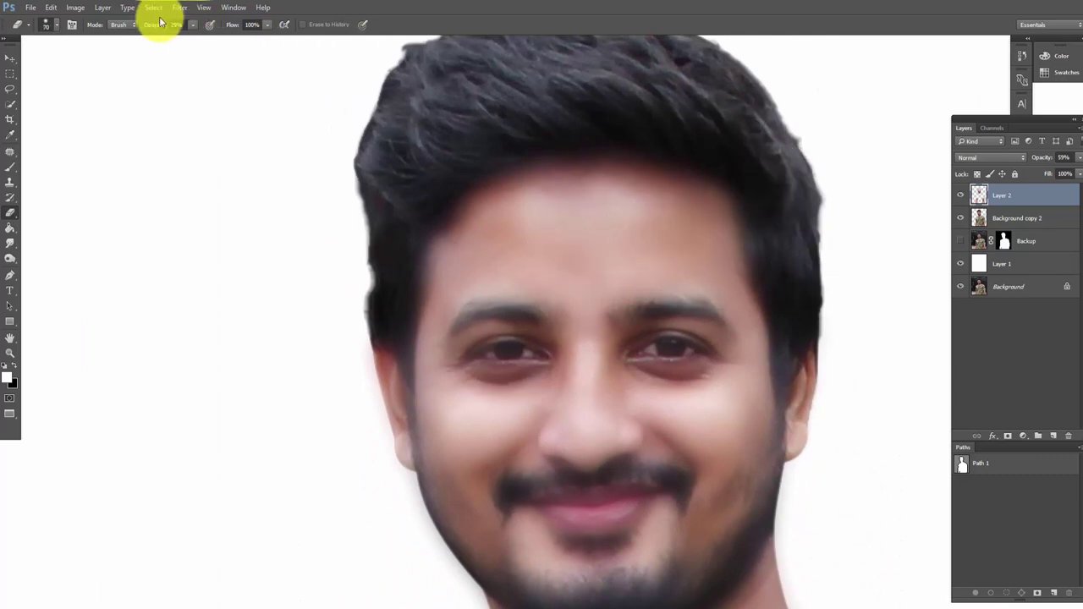
{"action": "left_click_drag", "start_coordinate": [209, 41], "coordinate": [761, 182]}
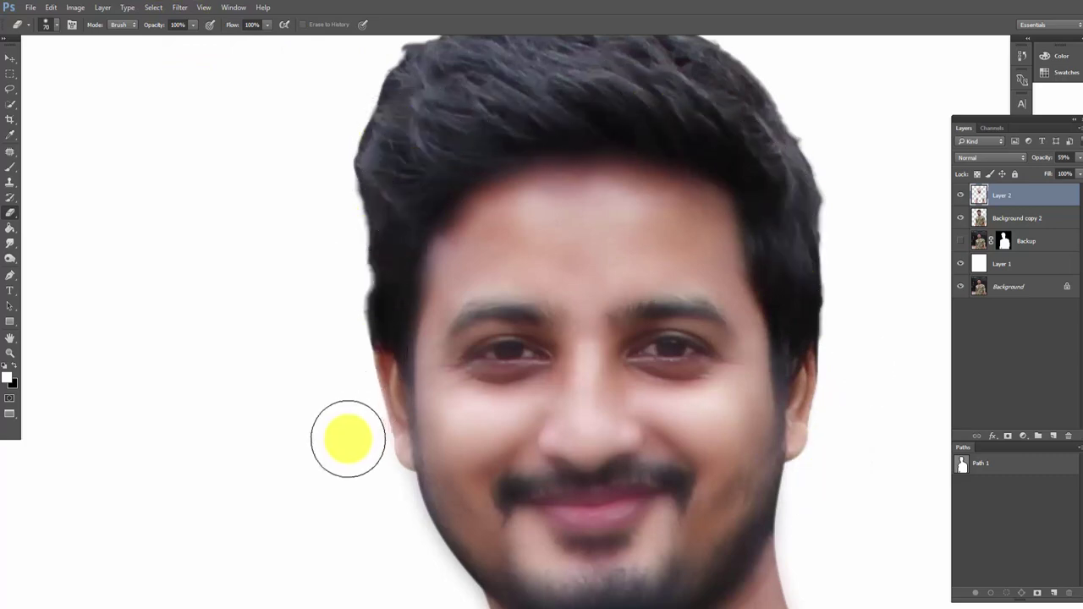
{"action": "left_click_drag", "start_coordinate": [348, 437], "coordinate": [370, 295]}
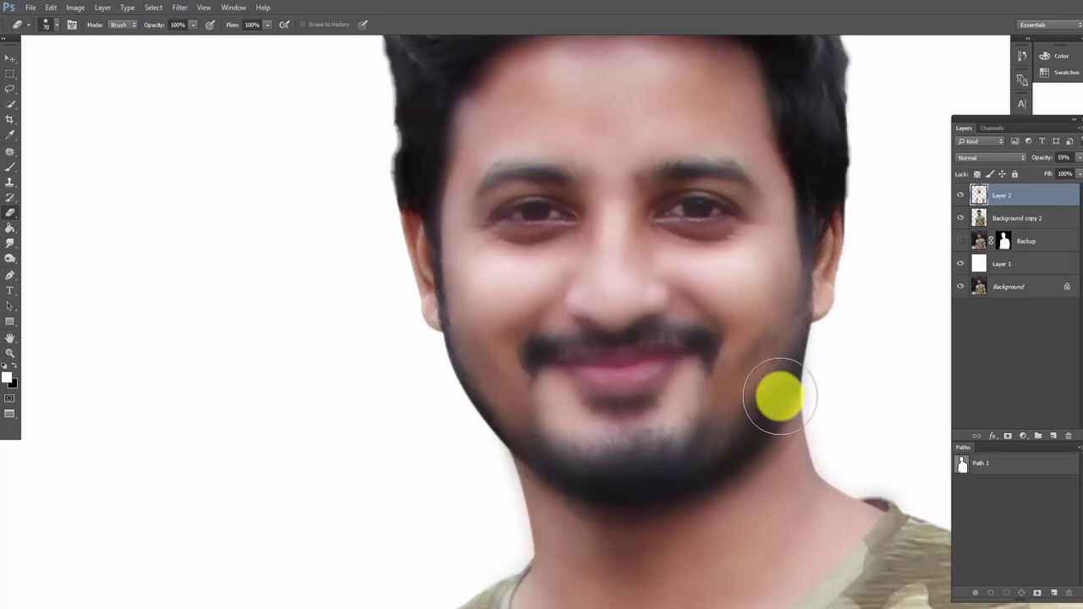
{"action": "right_click", "coordinate": [779, 396]}
{"action": "left_click", "coordinate": [194, 30]}
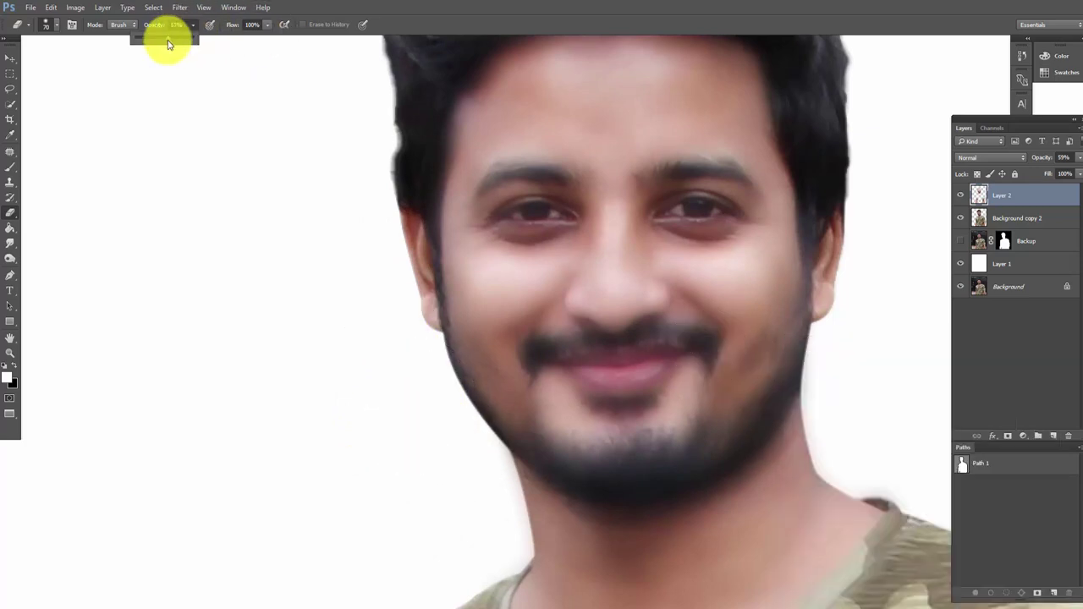
{"action": "left_click_drag", "start_coordinate": [740, 444], "coordinate": [550, 435]}
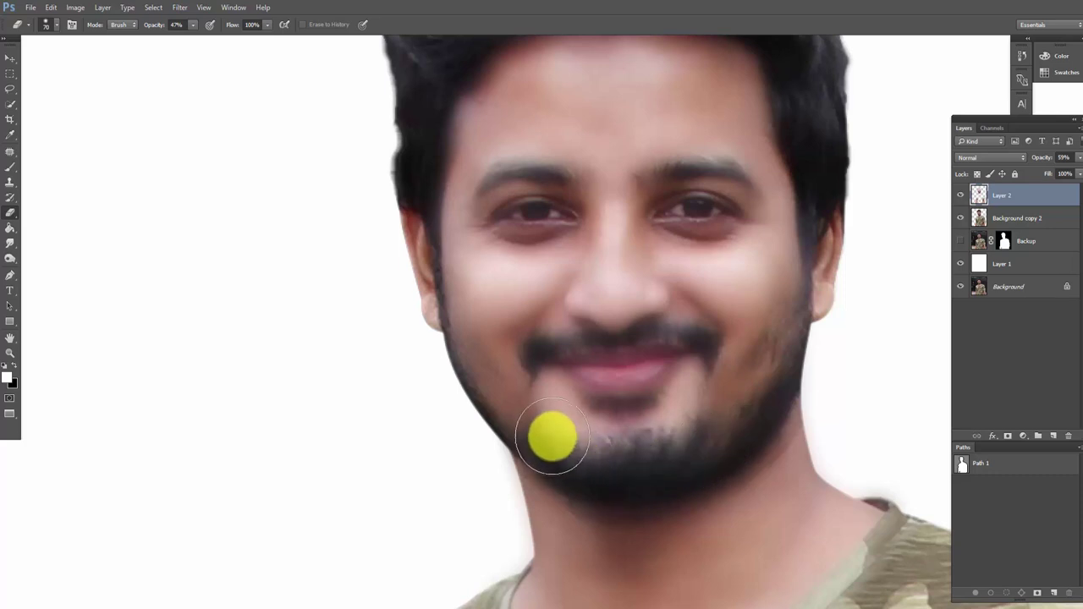
Erase blur across the moustache and around the left eye, shrinking the brush from 45 to 30.
{"action": "key", "text": "p"}
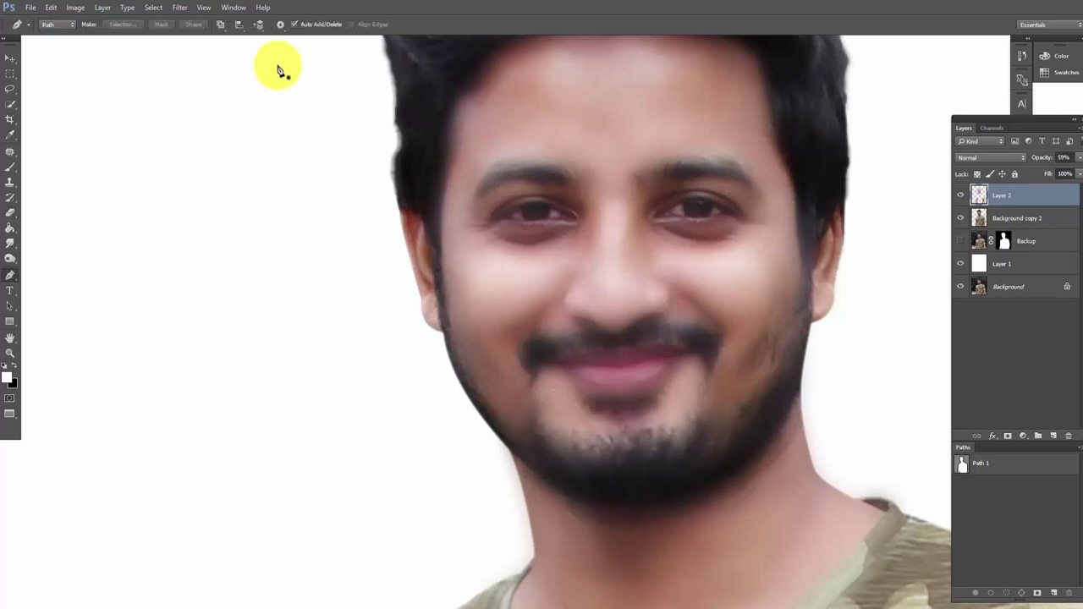
{"action": "key", "text": "e"}
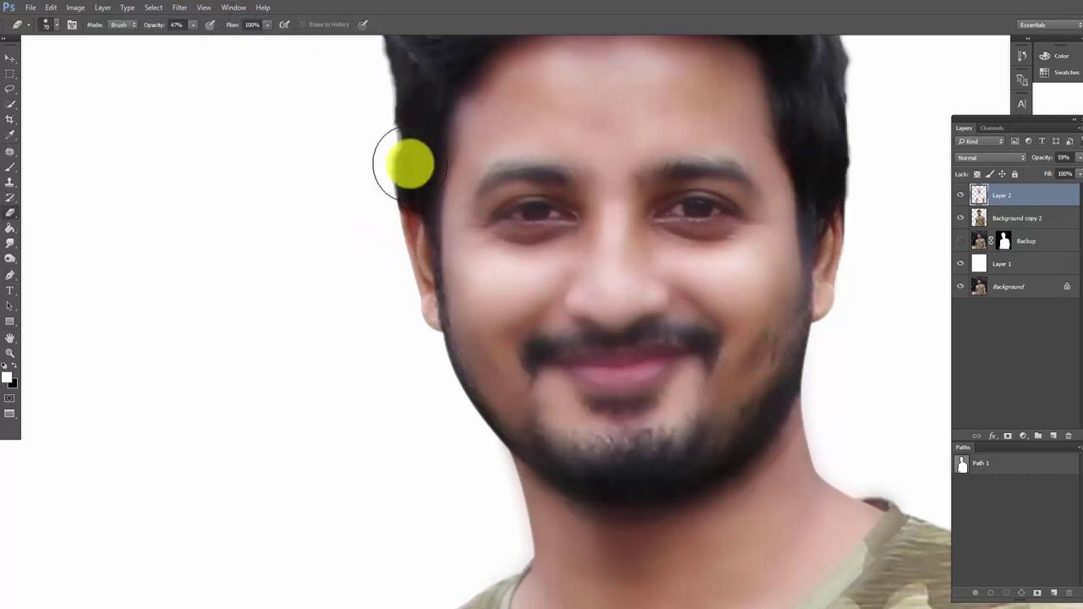
{"action": "key", "text": "bracketleft"}
{"action": "key", "text": "bracketleft"}
{"action": "key", "text": "bracketleft"}
{"action": "left_click_drag", "start_coordinate": [652, 374], "coordinate": [566, 352]}
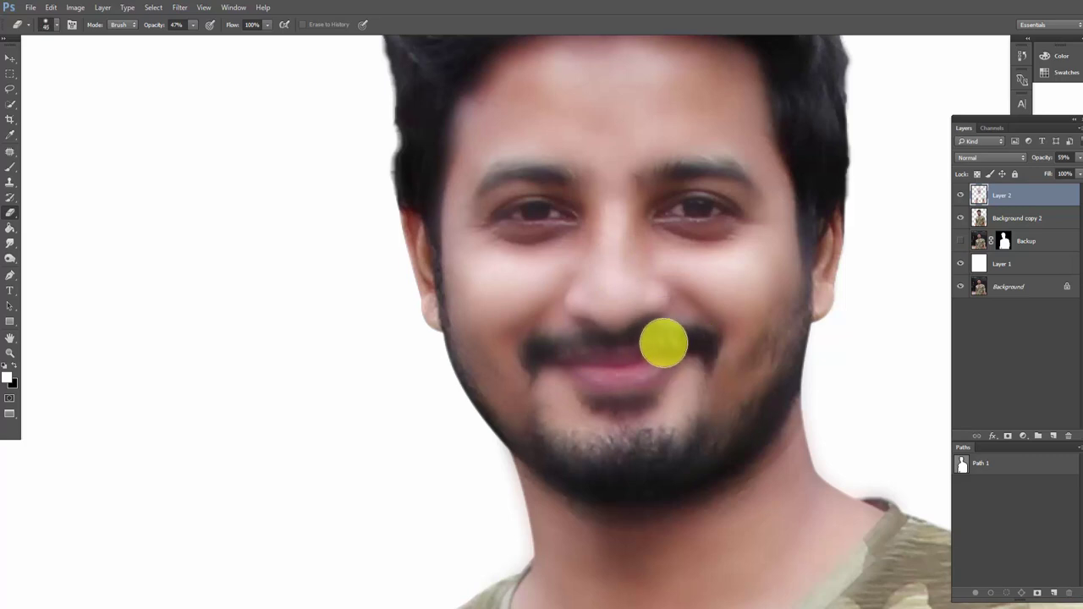
{"action": "mouse_move", "coordinate": [566, 352]}
{"action": "left_mouse_down"}
{"action": "mouse_move", "coordinate": [564, 368]}
{"action": "mouse_move", "coordinate": [646, 325]}
{"action": "mouse_move", "coordinate": [580, 322]}
{"action": "left_mouse_up"}
{"action": "key", "text": "bracketleft"}
{"action": "key", "text": "bracketleft"}
{"action": "key", "text": "bracketleft"}
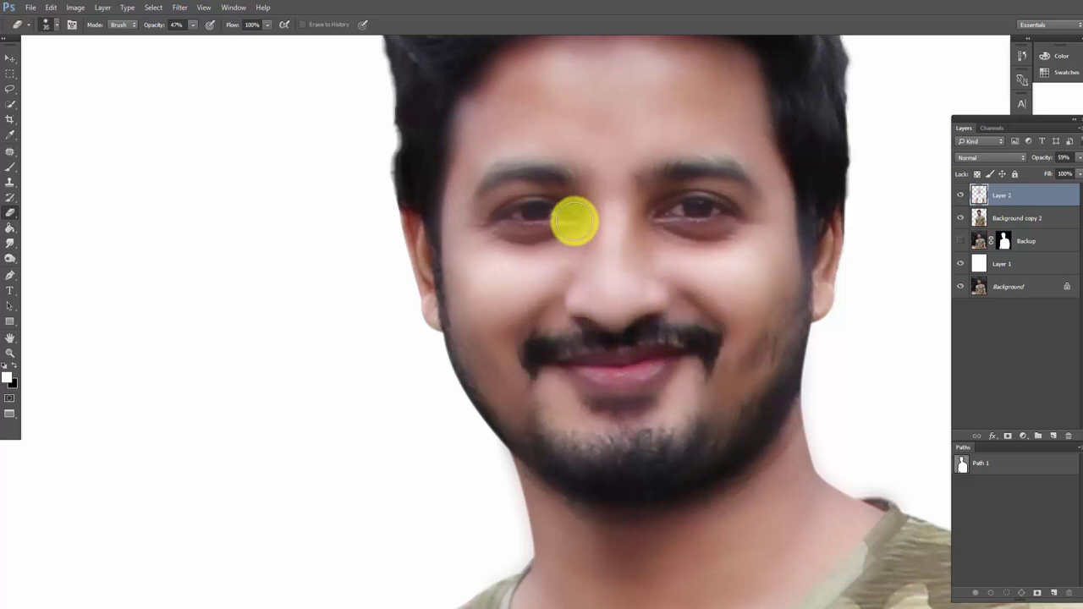
{"action": "mouse_move", "coordinate": [573, 220]}
{"action": "left_mouse_down"}
{"action": "mouse_move", "coordinate": [527, 212]}
{"action": "mouse_move", "coordinate": [529, 169]}
{"action": "mouse_move", "coordinate": [479, 194]}
{"action": "mouse_move", "coordinate": [537, 169]}
{"action": "mouse_move", "coordinate": [563, 174]}
{"action": "mouse_move", "coordinate": [519, 169]}
{"action": "mouse_move", "coordinate": [493, 181]}
{"action": "mouse_move", "coordinate": [556, 169]}
{"action": "mouse_move", "coordinate": [473, 192]}
{"action": "mouse_move", "coordinate": [544, 234]}
{"action": "mouse_move", "coordinate": [573, 209]}
{"action": "mouse_move", "coordinate": [482, 218]}
{"action": "mouse_move", "coordinate": [736, 215]}
{"action": "mouse_move", "coordinate": [692, 206]}
{"action": "mouse_move", "coordinate": [505, 222]}
{"action": "mouse_move", "coordinate": [727, 174]}
{"action": "mouse_move", "coordinate": [711, 170]}
{"action": "mouse_move", "coordinate": [758, 191]}
{"action": "mouse_move", "coordinate": [665, 198]}
{"action": "mouse_move", "coordinate": [609, 244]}
{"action": "left_mouse_up"}
Erase blur down the jaw and along the left hair edge with a 20–25 brush.
{"action": "key", "text": "bracketleft"}
{"action": "right_click", "coordinate": [493, 181]}
{"action": "key", "text": "Escape"}
{"action": "key", "text": "bracketright"}
{"action": "key", "text": "bracketright"}
{"action": "mouse_move", "coordinate": [819, 291]}
{"action": "left_mouse_down"}
{"action": "mouse_move", "coordinate": [770, 374]}
{"action": "mouse_move", "coordinate": [815, 242]}
{"action": "mouse_move", "coordinate": [812, 328]}
{"action": "left_mouse_up"}
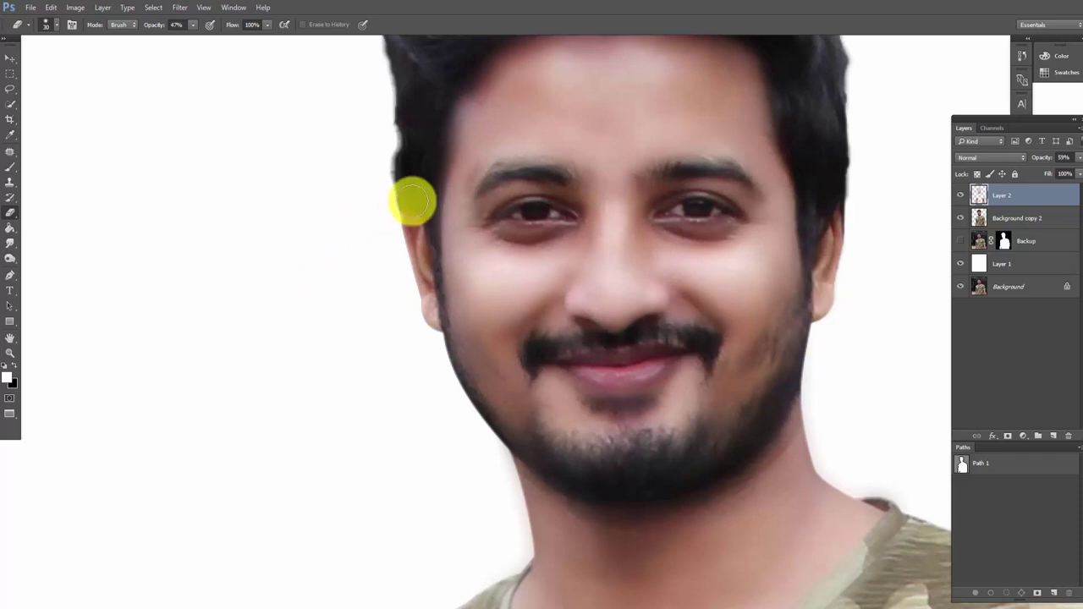
{"action": "mouse_move", "coordinate": [415, 198]}
{"action": "left_mouse_down"}
{"action": "mouse_move", "coordinate": [423, 164]}
{"action": "mouse_move", "coordinate": [428, 198]}
{"action": "mouse_move", "coordinate": [412, 194]}
{"action": "left_mouse_up"}
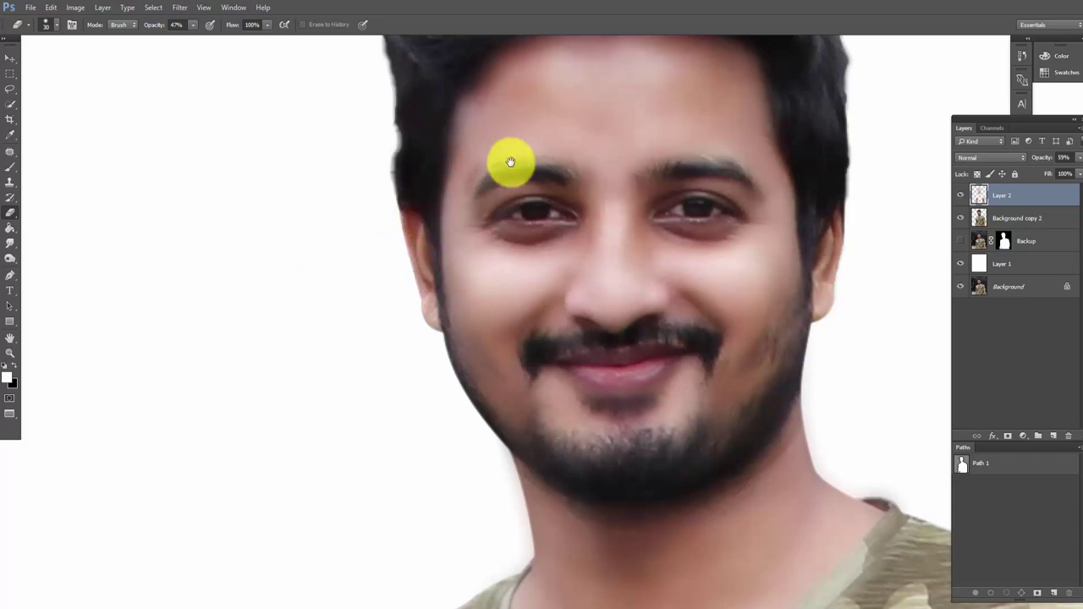
{"action": "scroll", "coordinate": [465, 169], "scroll_direction": "up", "scroll_amount": 3}
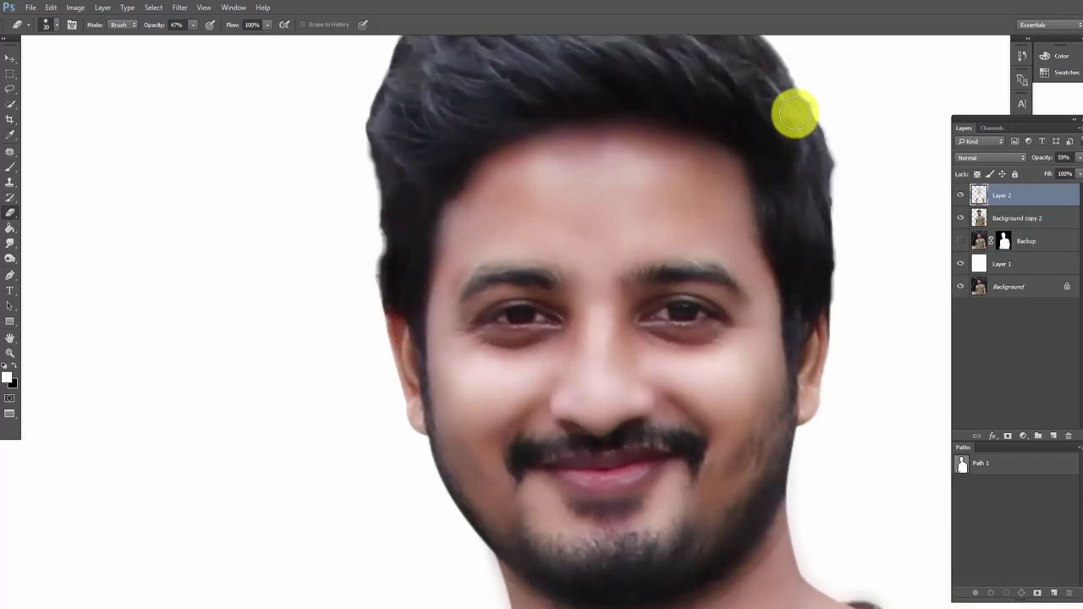
{"action": "mouse_move", "coordinate": [740, 296]}
{"action": "left_mouse_down"}
{"action": "mouse_move", "coordinate": [749, 328]}
{"action": "mouse_move", "coordinate": [662, 307]}
{"action": "mouse_move", "coordinate": [656, 417]}
{"action": "left_mouse_up"}
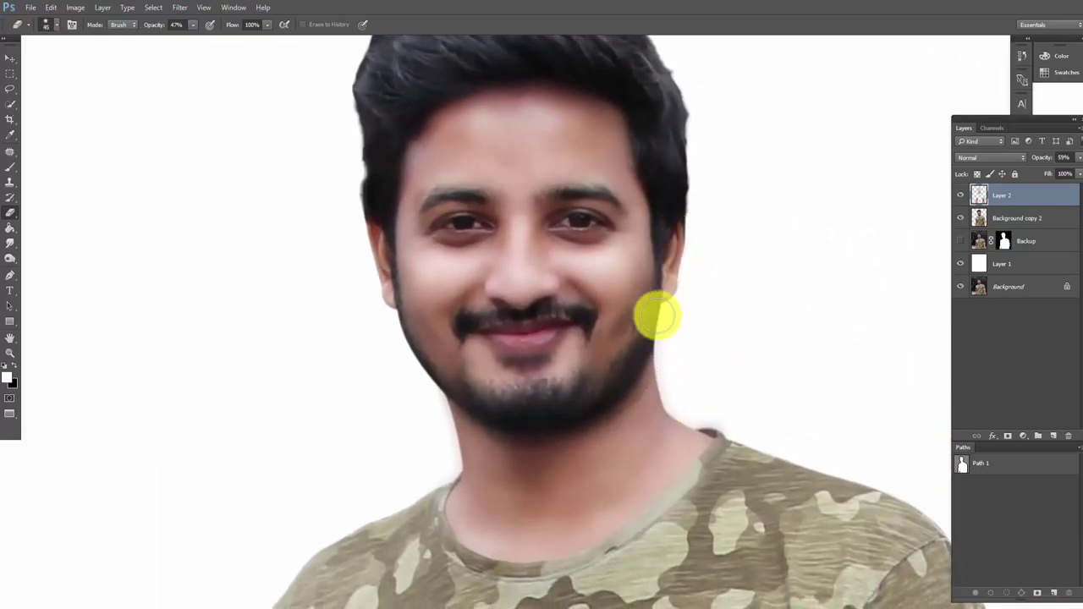
Erase smoothing over the jaw, chin, lip, moustache, left cheek, right eye and forehead.
{"action": "key", "text": "bracketright"}
{"action": "mouse_move", "coordinate": [638, 342]}
{"action": "left_mouse_down"}
{"action": "mouse_move", "coordinate": [560, 406]}
{"action": "mouse_move", "coordinate": [540, 363]}
{"action": "mouse_move", "coordinate": [544, 250]}
{"action": "mouse_move", "coordinate": [564, 342]}
{"action": "mouse_move", "coordinate": [542, 249]}
{"action": "mouse_move", "coordinate": [568, 280]}
{"action": "mouse_move", "coordinate": [502, 252]}
{"action": "left_mouse_up"}
{"action": "mouse_move", "coordinate": [460, 303]}
{"action": "left_mouse_down"}
{"action": "mouse_move", "coordinate": [406, 242]}
{"action": "mouse_move", "coordinate": [404, 177]}
{"action": "left_mouse_up"}
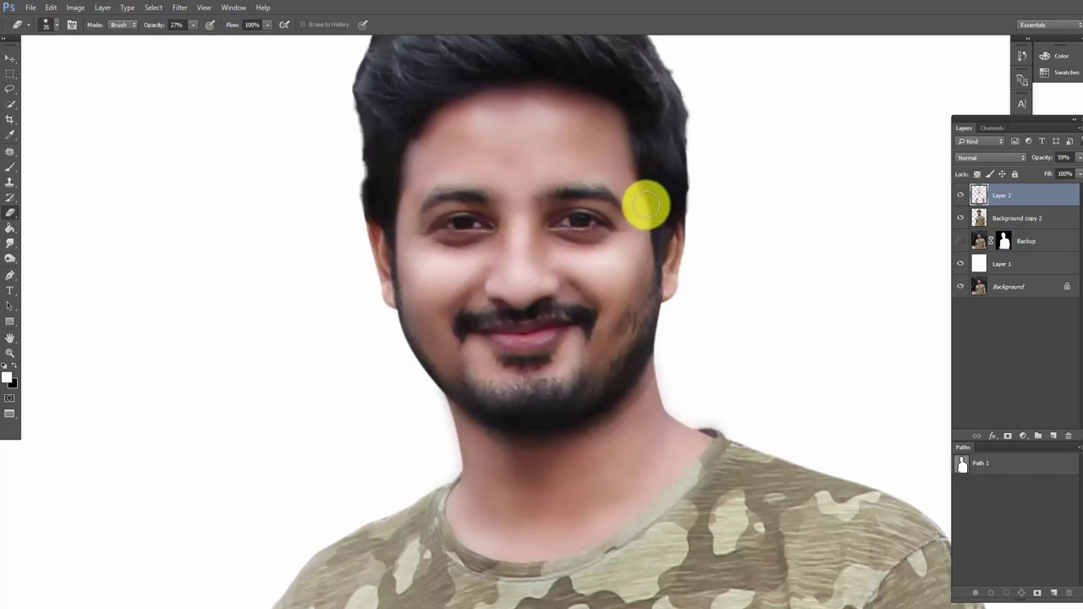
{"action": "mouse_move", "coordinate": [622, 225]}
{"action": "left_mouse_down"}
{"action": "mouse_move", "coordinate": [564, 234]}
{"action": "mouse_move", "coordinate": [648, 265]}
{"action": "left_mouse_up"}
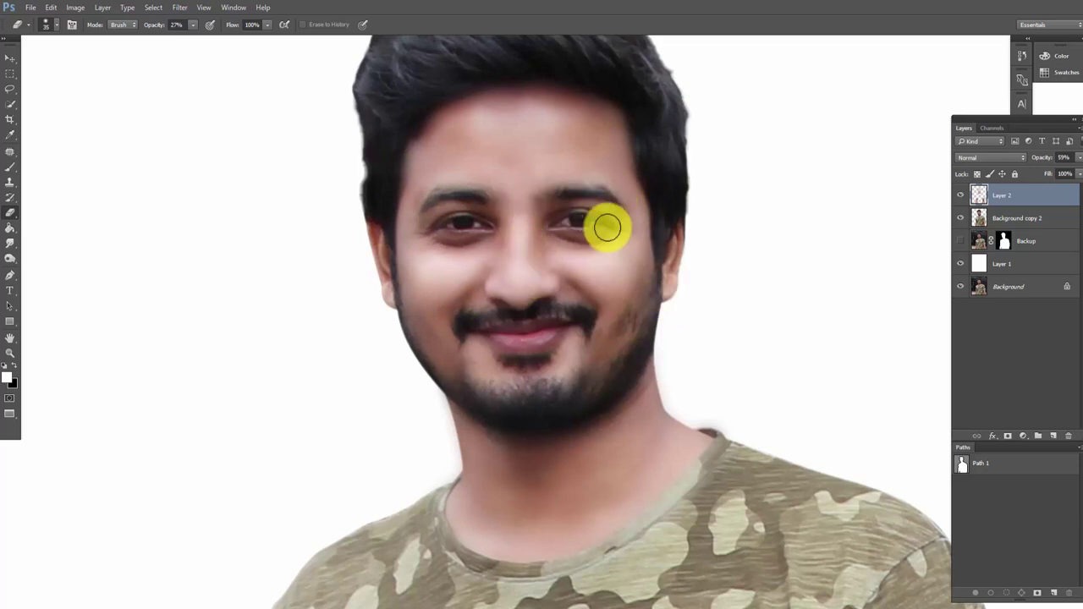
{"action": "left_click_drag", "start_coordinate": [604, 225], "coordinate": [551, 110]}
Lightly erase the smoothing along the shirt collar and neck, ending at 16% eraser opacity.
{"action": "left_click_drag", "start_coordinate": [653, 358], "coordinate": [618, 212]}
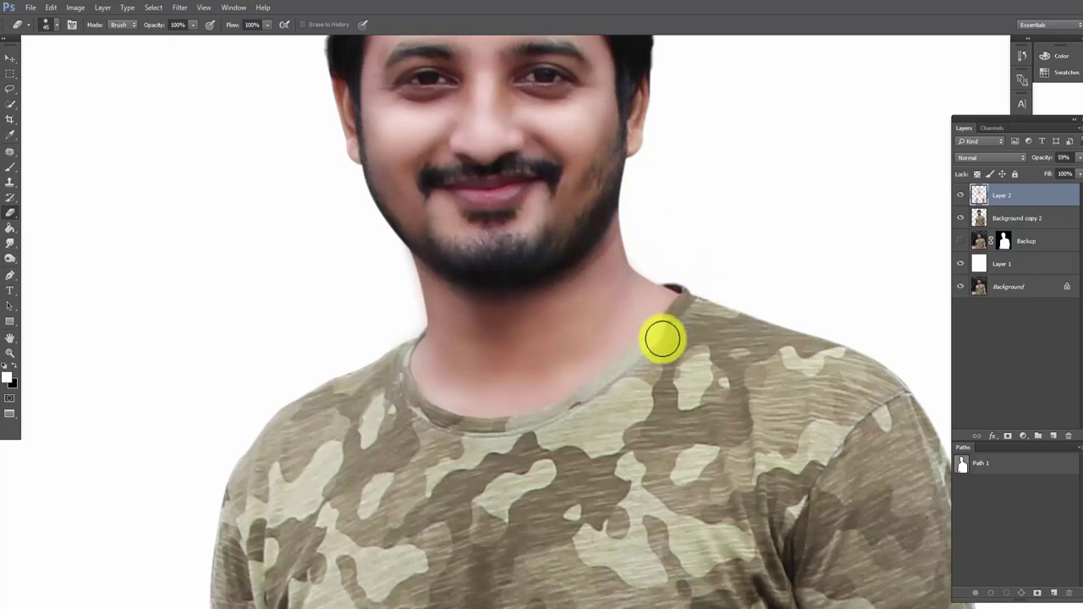
{"action": "mouse_move", "coordinate": [662, 338]}
{"action": "left_mouse_down"}
{"action": "mouse_move", "coordinate": [561, 418]}
{"action": "mouse_move", "coordinate": [604, 414]}
{"action": "mouse_move", "coordinate": [429, 418]}
{"action": "mouse_move", "coordinate": [372, 345]}
{"action": "mouse_move", "coordinate": [399, 403]}
{"action": "left_mouse_up"}
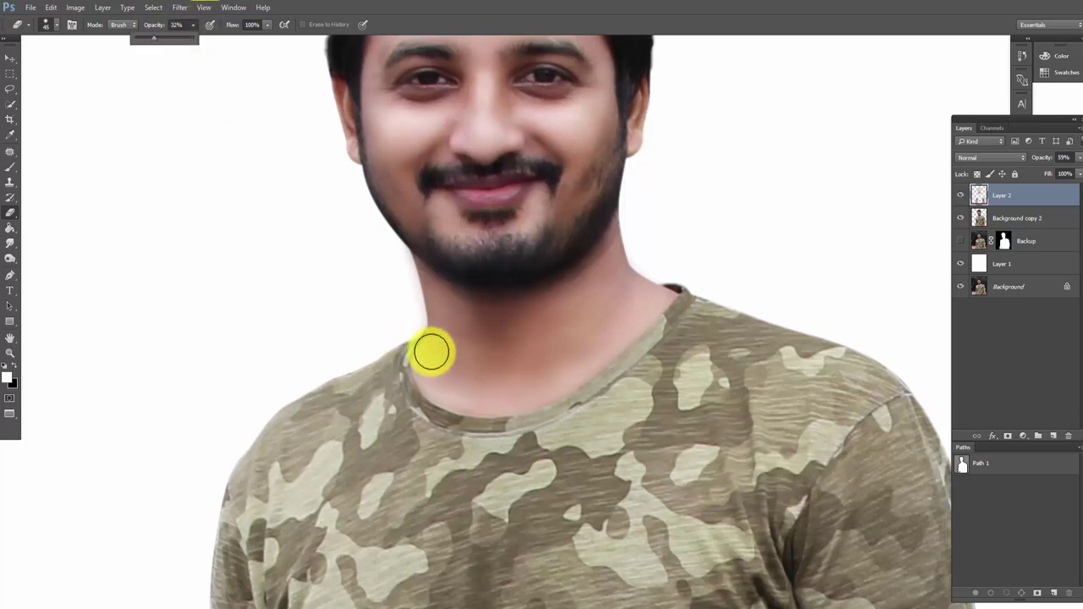
{"action": "key", "text": "bracketright"}
{"action": "key", "text": "bracketright"}
{"action": "key", "text": "bracketright"}
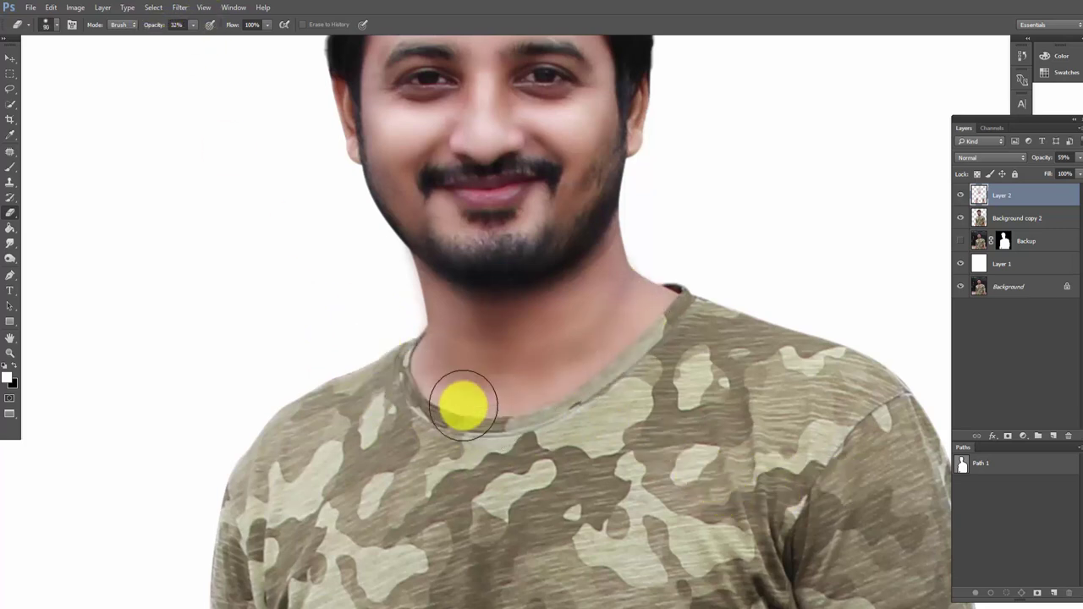
{"action": "key", "text": "bracketleft"}
{"action": "key", "text": "bracketleft"}
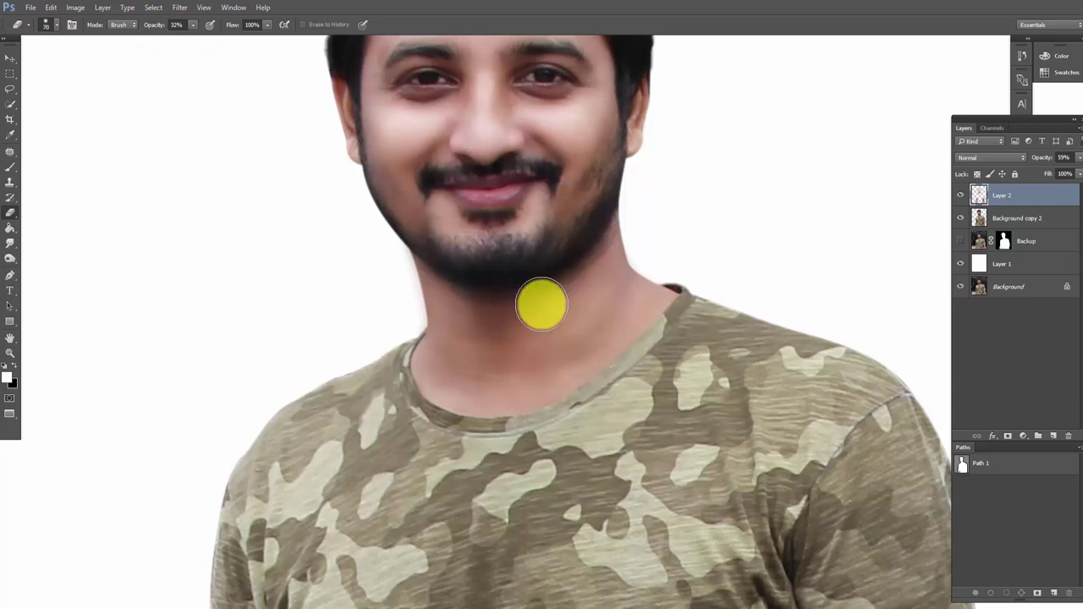
{"action": "left_click", "coordinate": [536, 349]}
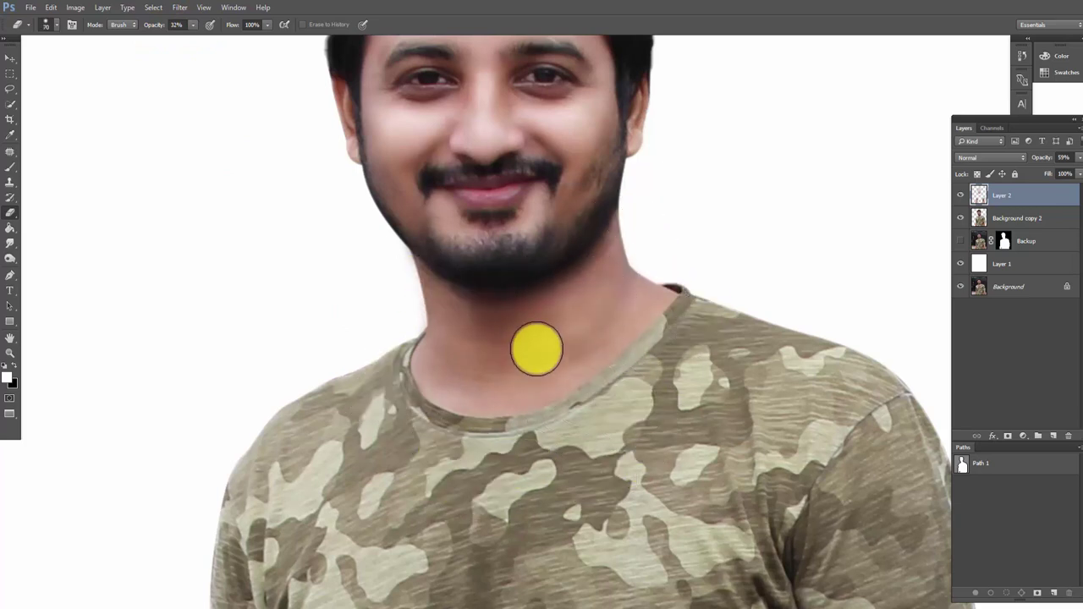
{"action": "mouse_move", "coordinate": [537, 348]}
{"action": "left_mouse_down"}
{"action": "mouse_move", "coordinate": [562, 424]}
{"action": "mouse_move", "coordinate": [660, 387]}
{"action": "left_mouse_up"}
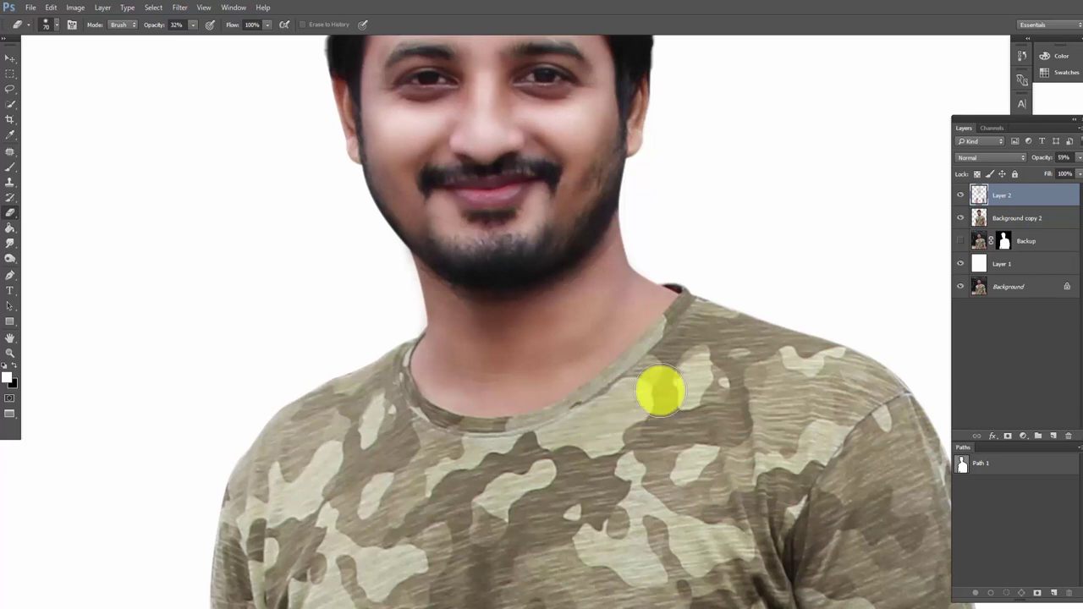
{"action": "left_click_drag", "start_coordinate": [180, 44], "coordinate": [182, 42]}
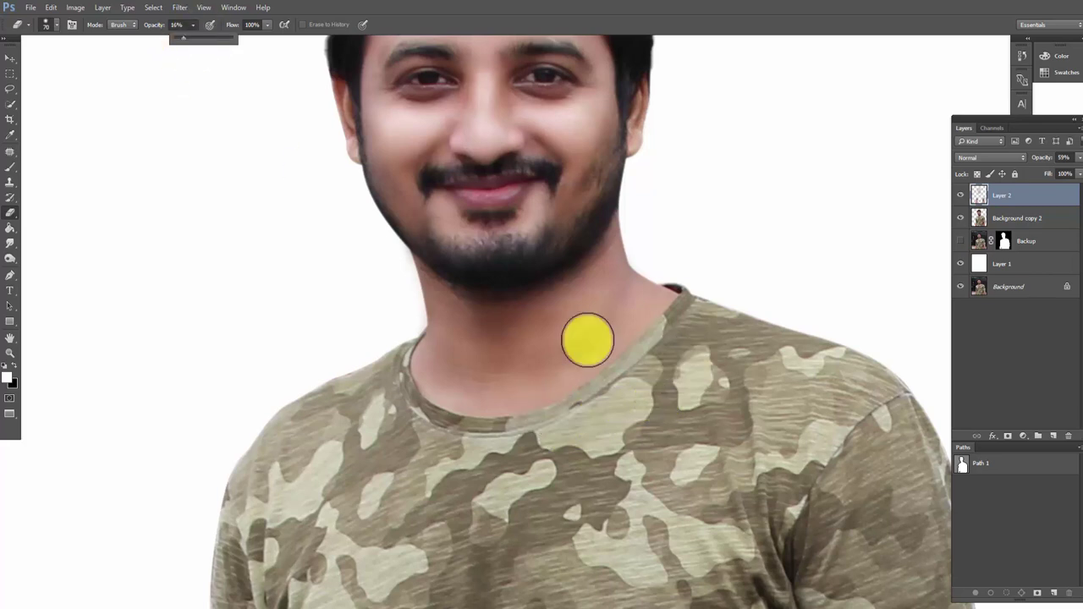
{"action": "left_click", "coordinate": [512, 330]}
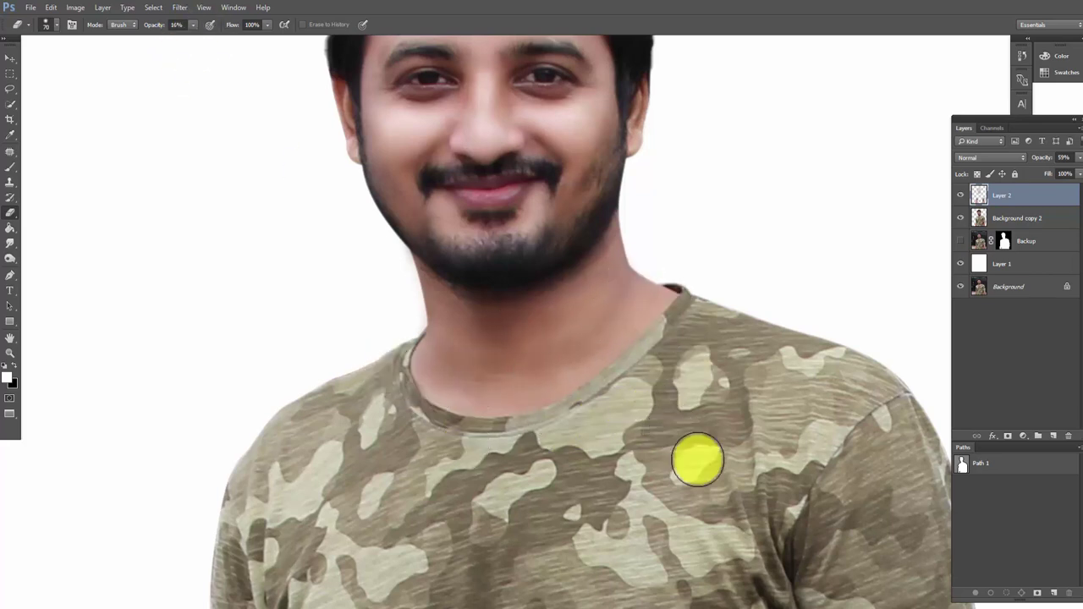
{"action": "key", "text": "ctrl+minus"}
Deselect with Ctrl+D and erase the smoothing along the right arm edge at 81% opacity.
{"action": "left_click", "coordinate": [675, 418]}
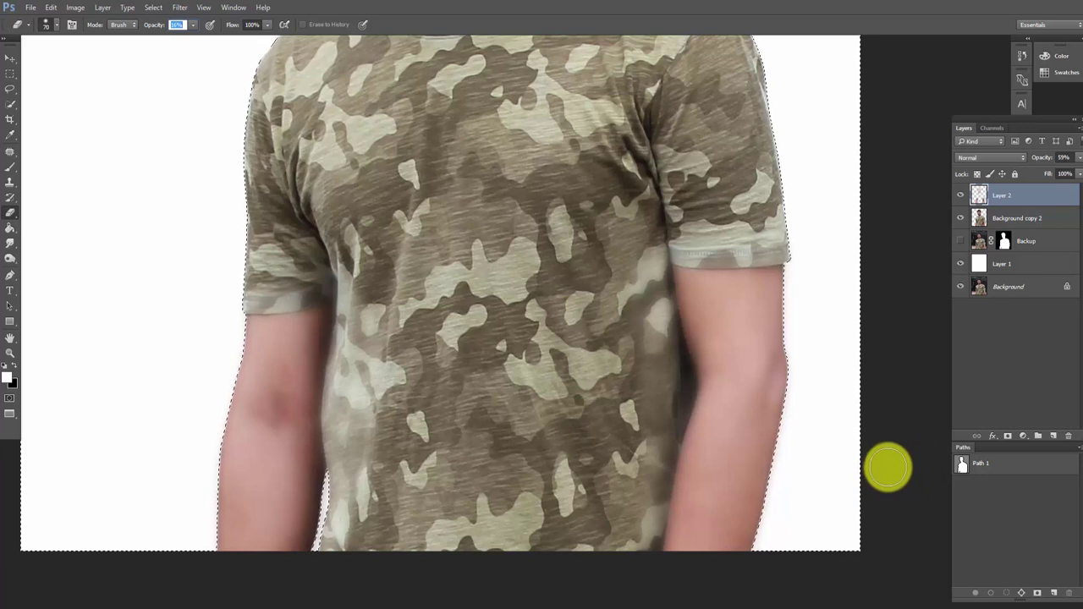
{"action": "key", "text": "ctrl+d"}
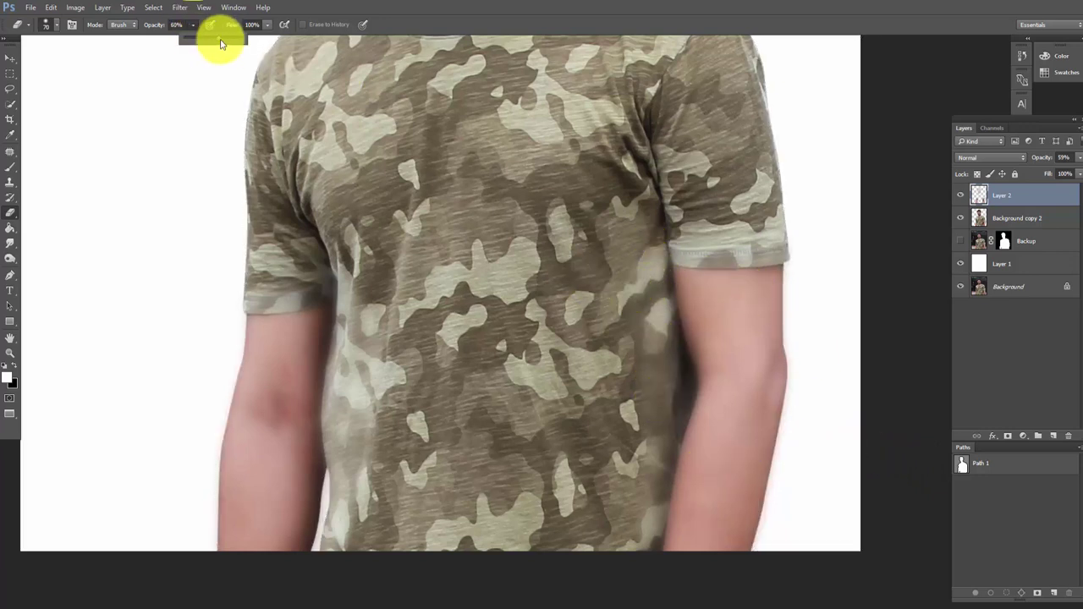
{"action": "left_click_drag", "start_coordinate": [220, 44], "coordinate": [236, 43]}
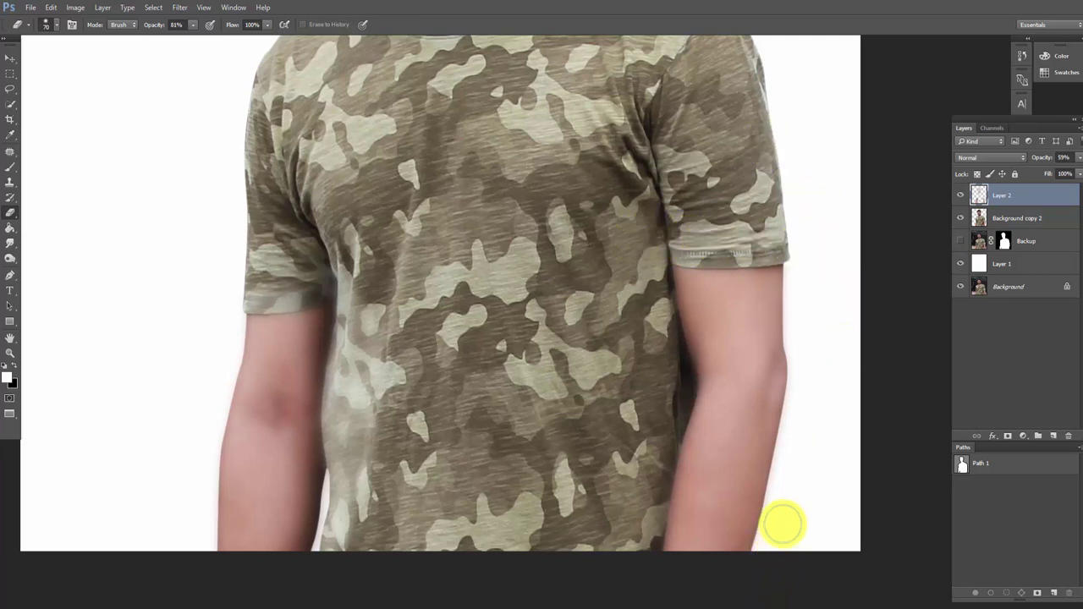
{"action": "left_click_drag", "start_coordinate": [794, 444], "coordinate": [765, 565]}
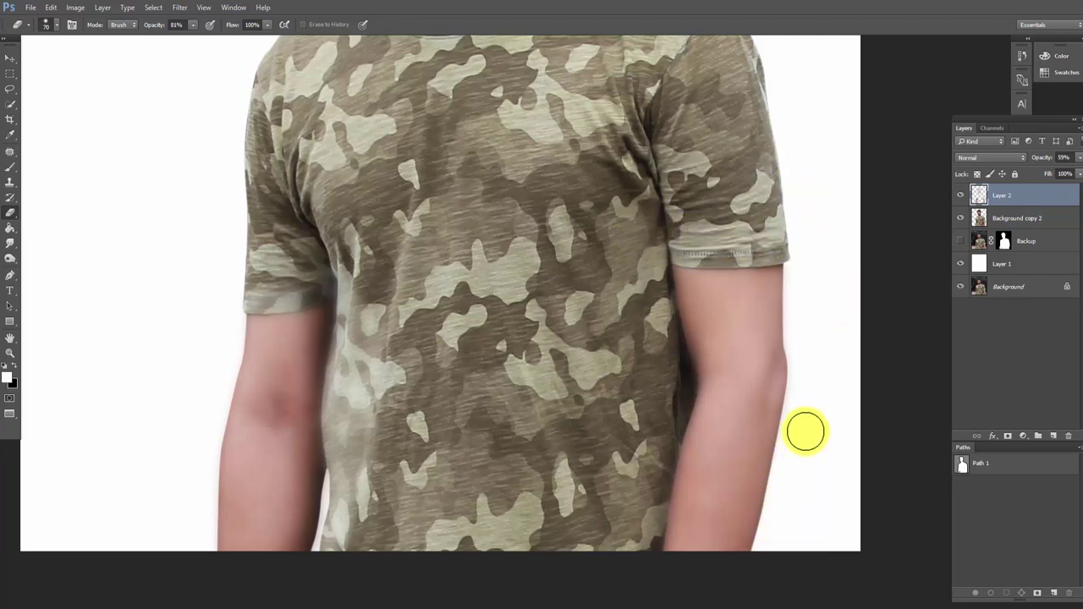
Erase the washed patch on the shirt's left side with a 100 px brush, then enlarge to 200.
{"action": "scroll", "coordinate": [580, 291], "scroll_direction": "left", "scroll_amount": 5}
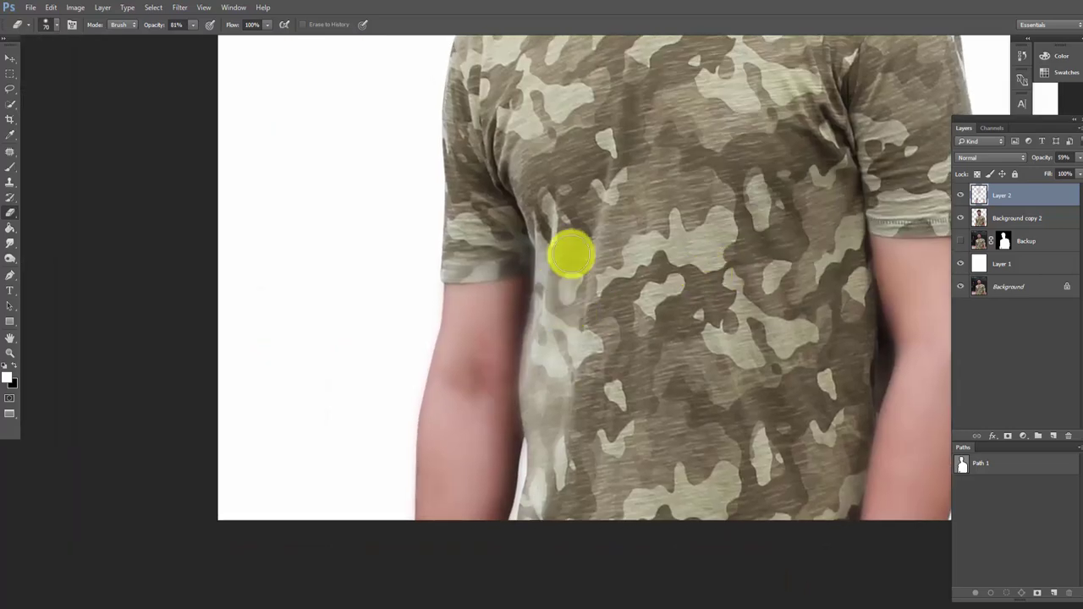
{"action": "key", "text": "bracketright"}
{"action": "key", "text": "bracketright"}
{"action": "key", "text": "bracketright"}
{"action": "left_click_drag", "start_coordinate": [570, 246], "coordinate": [548, 479]}
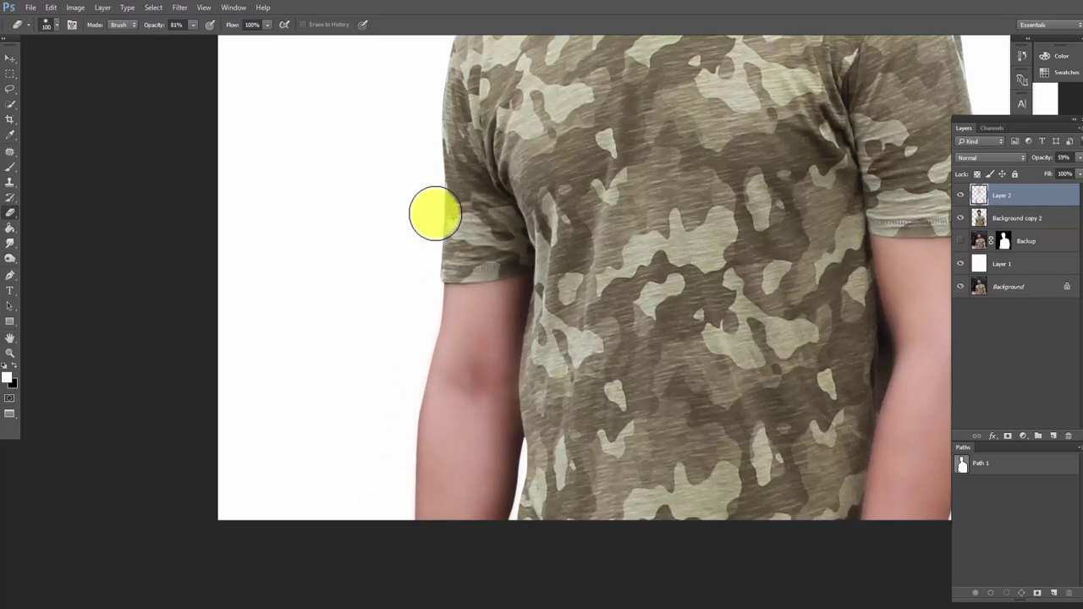
{"action": "scroll", "coordinate": [540, 540], "scroll_direction": "down", "scroll_amount": 2}
{"action": "scroll", "coordinate": [580, 466], "scroll_direction": "down", "scroll_amount": 1}
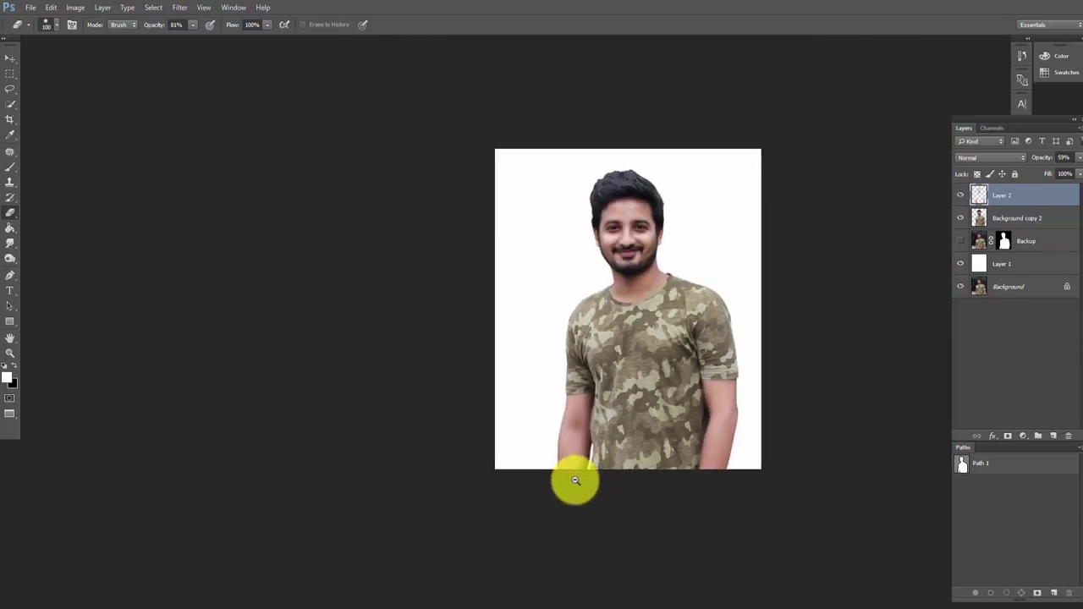
{"action": "scroll", "coordinate": [573, 479], "scroll_direction": "up", "scroll_amount": 2}
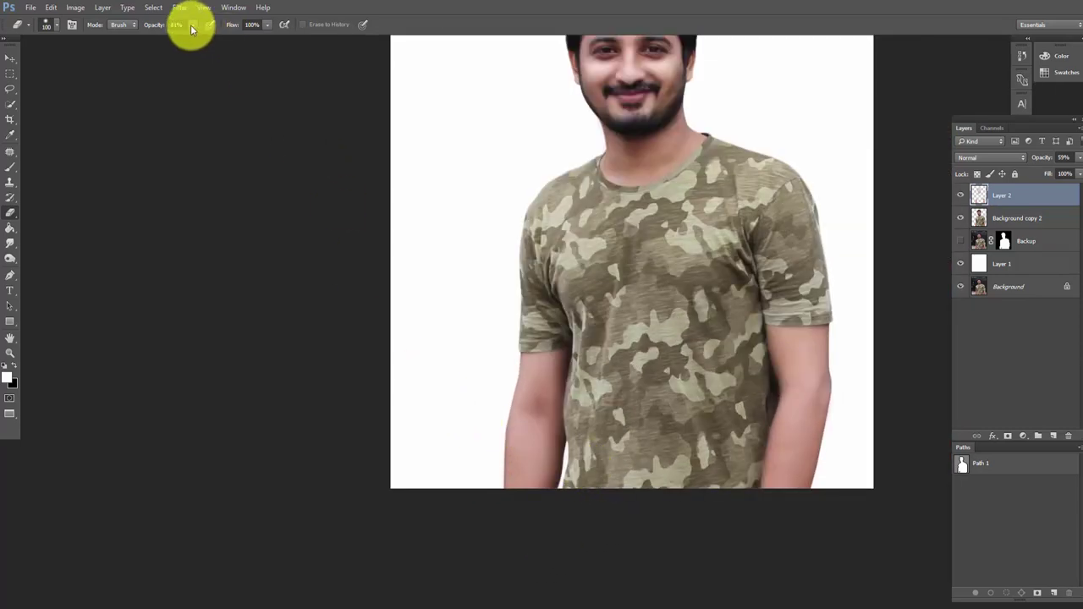
{"action": "key", "text": "bracketright"}
{"action": "key", "text": "bracketright"}
{"action": "key", "text": "bracketright"}
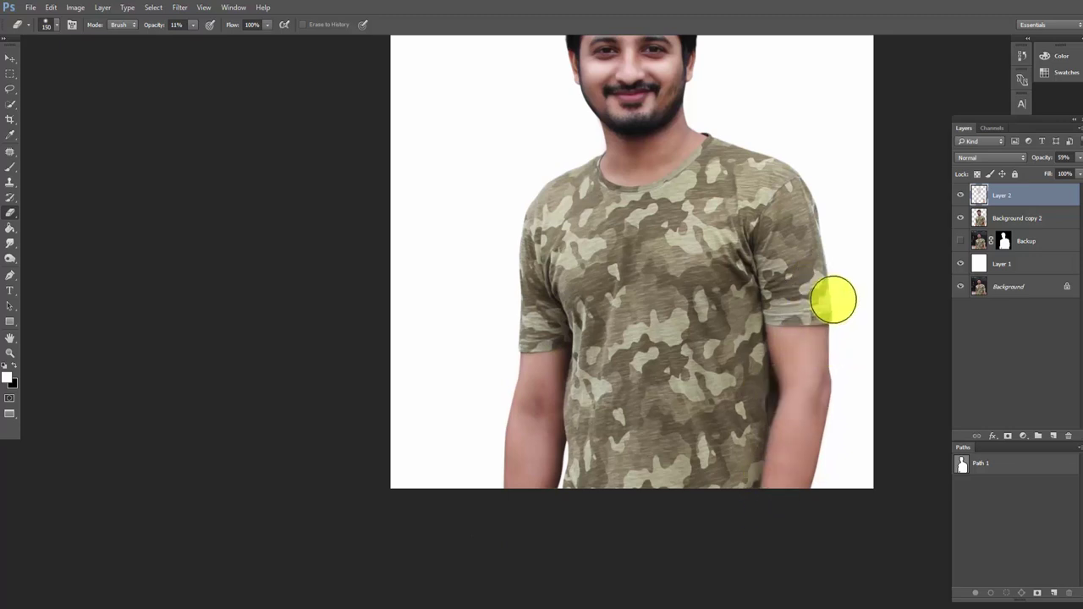
{"action": "left_click_drag", "start_coordinate": [697, 310], "coordinate": [587, 307]}
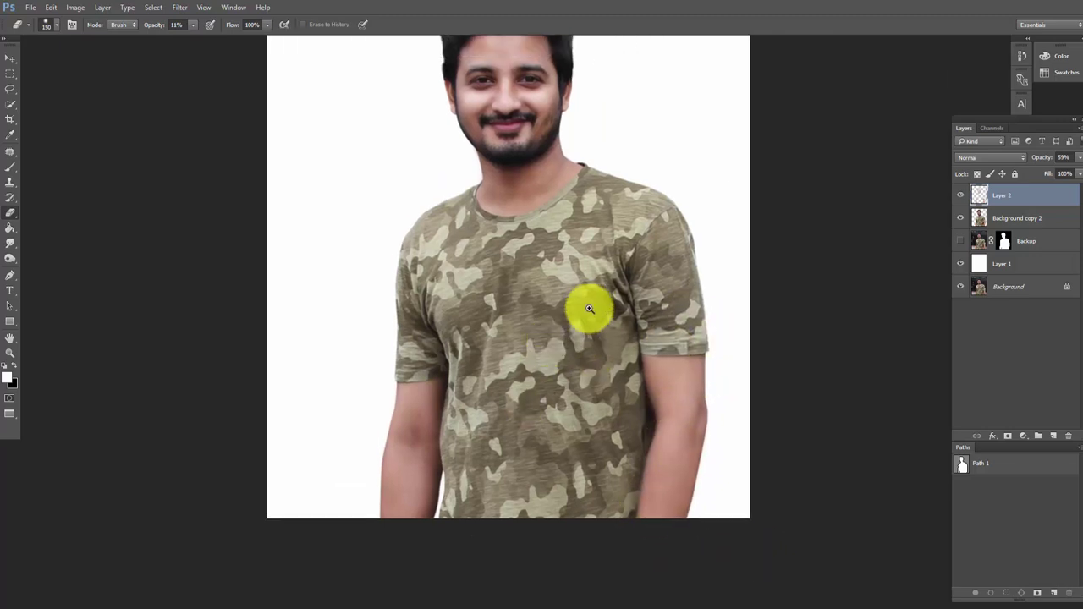
{"action": "scroll", "coordinate": [559, 296], "scroll_direction": "down", "scroll_amount": 1}
{"action": "scroll", "coordinate": [559, 296], "scroll_direction": "down", "scroll_amount": 2}
Toggle the original Background layer on and off to compare against the edited composite.
{"action": "left_click", "coordinate": [958, 287], "text": "alt"}
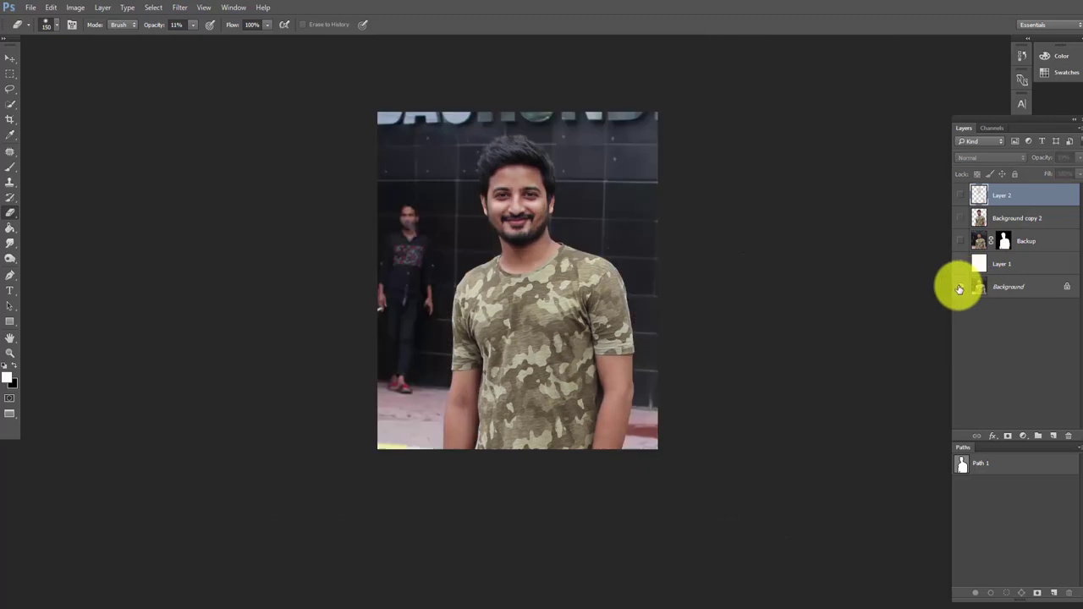
{"action": "left_click", "coordinate": [959, 287], "text": "alt"}
{"action": "left_click", "coordinate": [959, 286], "text": "alt"}
{"action": "left_click", "coordinate": [959, 287], "text": "alt"}
{"action": "left_click", "coordinate": [960, 287], "text": "alt"}
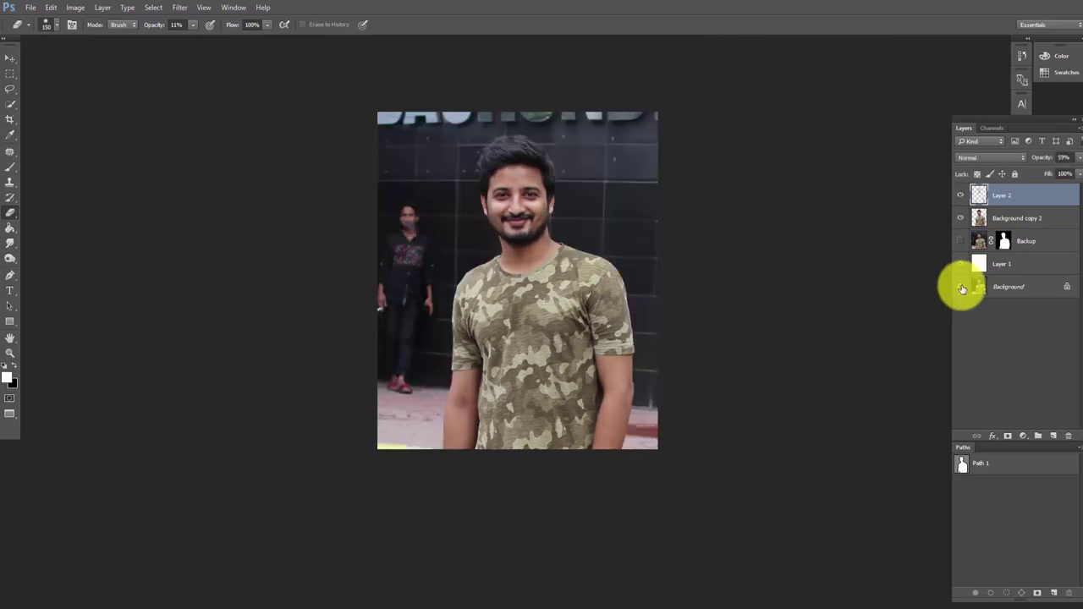
{"action": "left_click", "coordinate": [960, 287], "text": "alt"}
{"action": "left_click", "coordinate": [649, 230]}
{"action": "left_click_drag", "start_coordinate": [553, 243], "coordinate": [563, 236]}
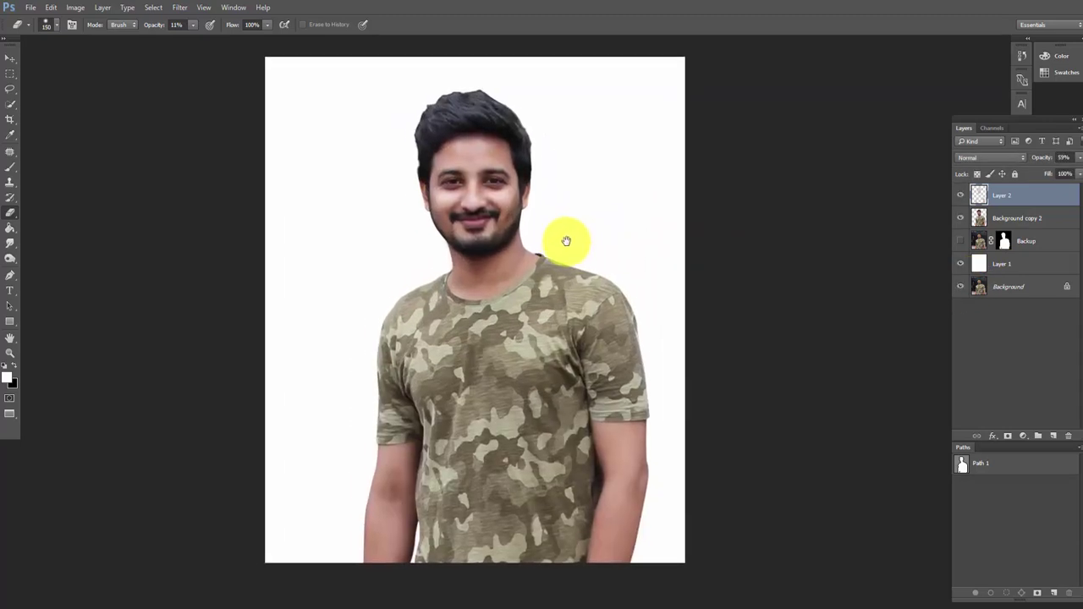
{"action": "left_click", "coordinate": [500, 189]}
{"action": "left_click", "coordinate": [539, 209], "text": "alt"}
{"action": "left_click", "coordinate": [540, 210], "text": "alt"}
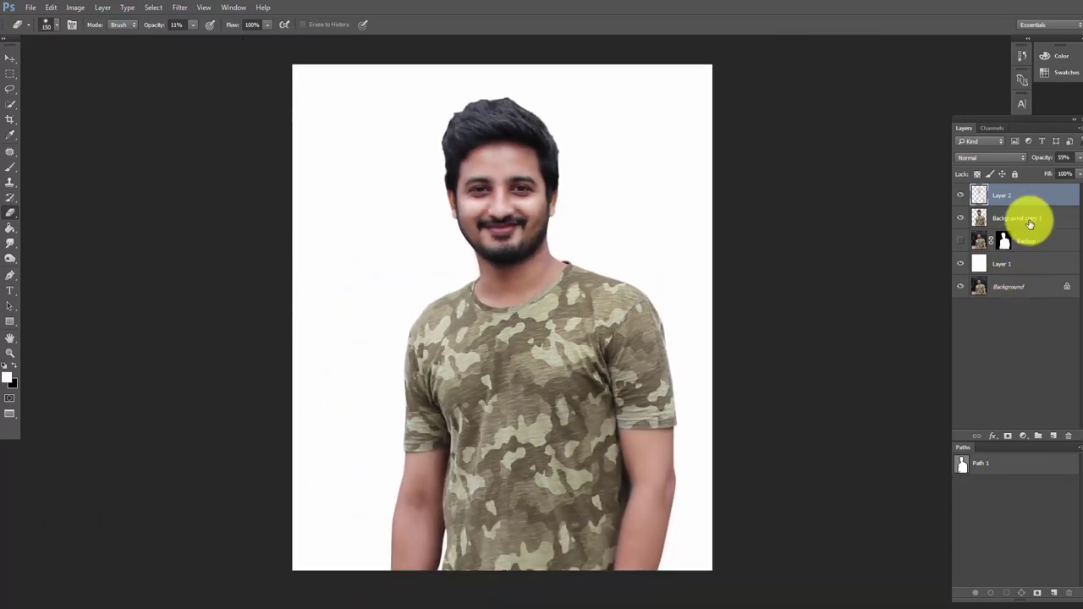
Merge Layer 2 and Background copy 2 with Ctrl+E and duplicate it as Layer 2 copy.
{"action": "key", "text": "ctrl+e"}
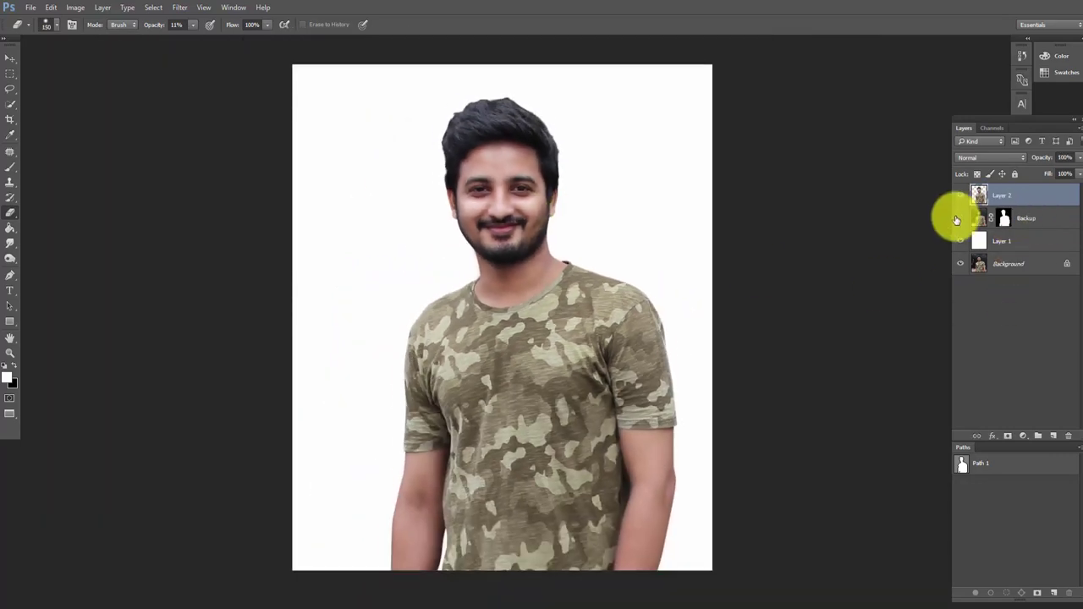
{"action": "left_click", "coordinate": [572, 245]}
{"action": "left_click", "coordinate": [580, 223], "text": "alt"}
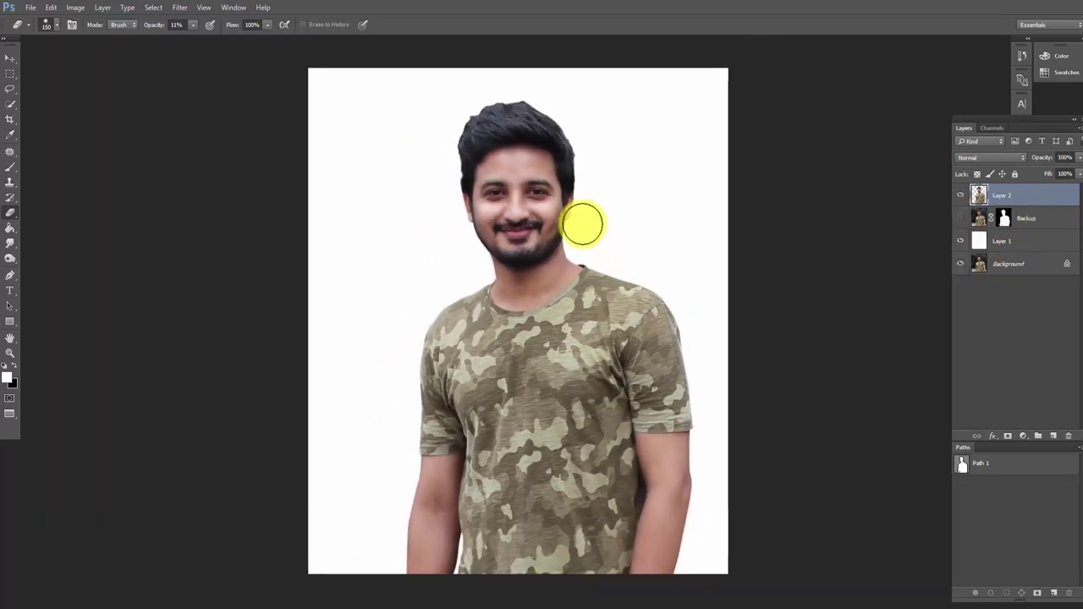
{"action": "left_click", "coordinate": [538, 157]}
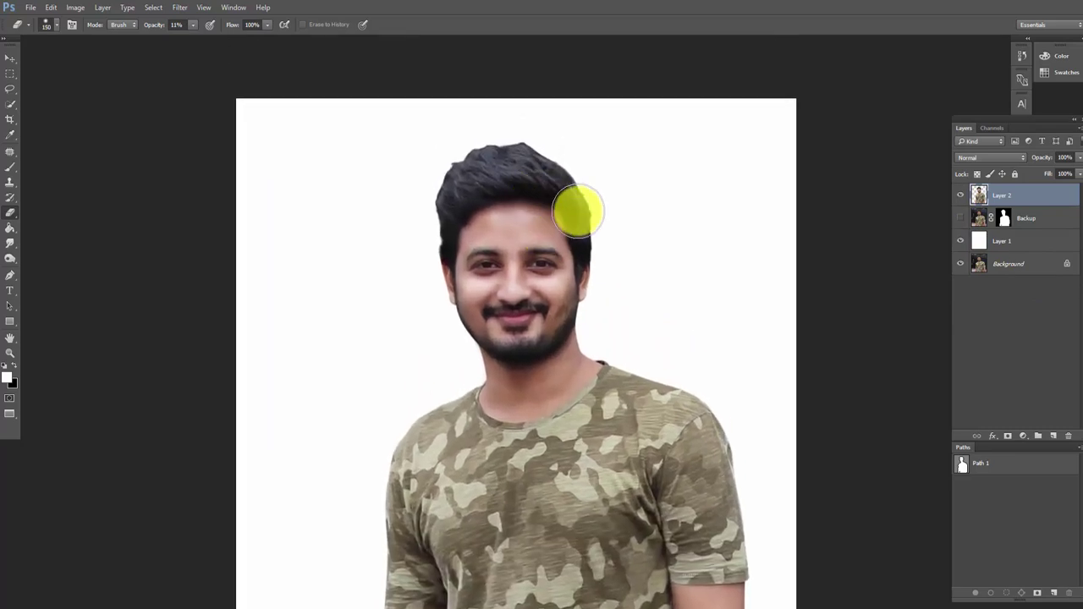
{"action": "mouse_move", "coordinate": [977, 193]}
{"action": "left_mouse_down"}
{"action": "mouse_move", "coordinate": [1077, 422]}
{"action": "mouse_move", "coordinate": [1053, 436]}
{"action": "left_mouse_up"}
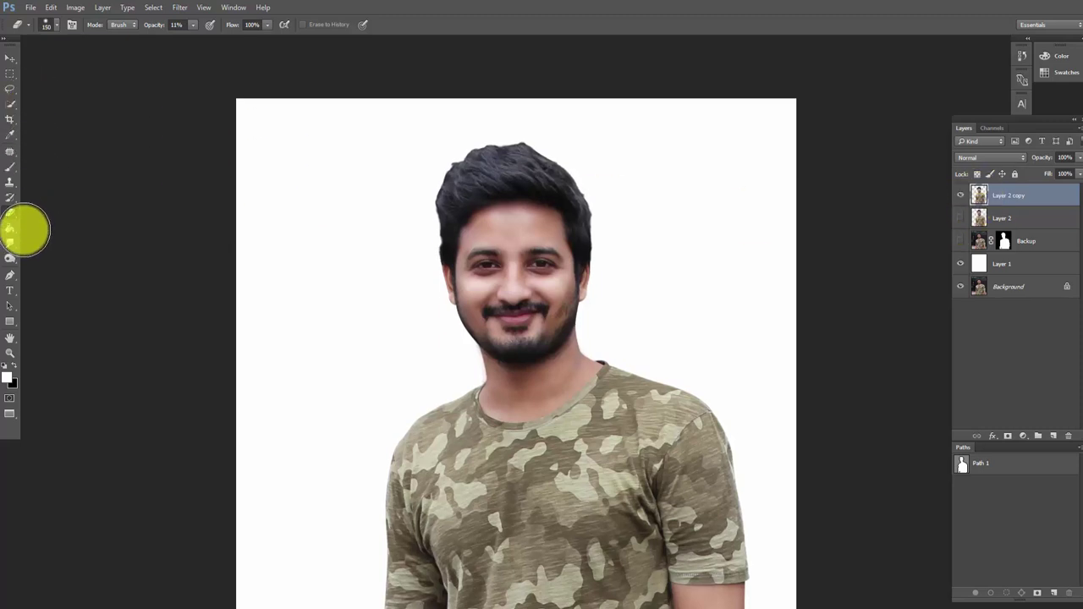
Switch to the Smudge tool with a 46 px brush and undo a test stroke on the hair.
{"action": "left_click", "coordinate": [11, 245]}
{"action": "left_click", "coordinate": [60, 264]}
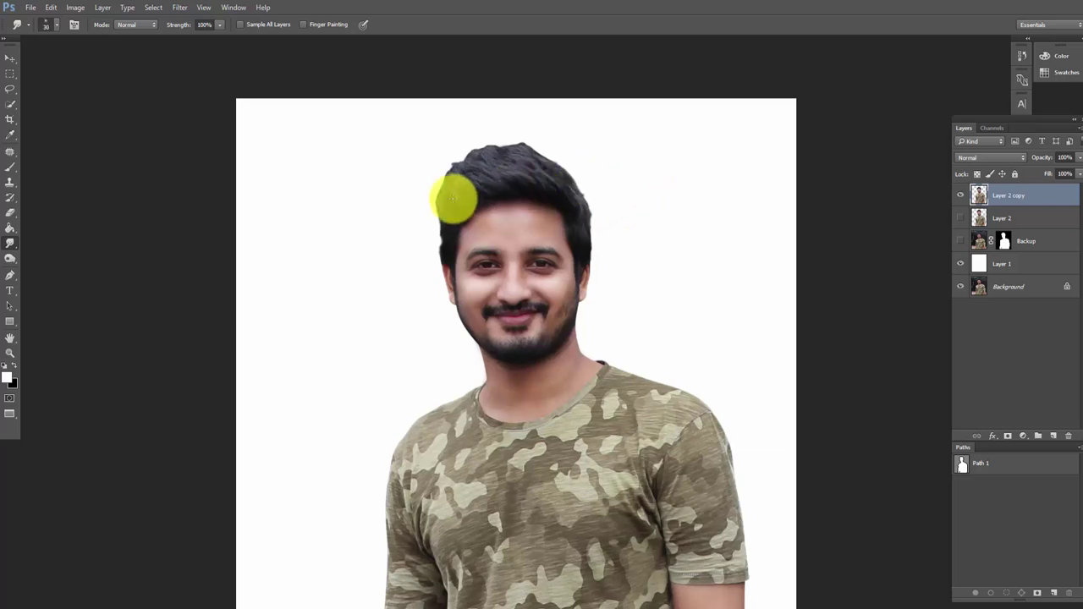
{"action": "left_click", "coordinate": [56, 24]}
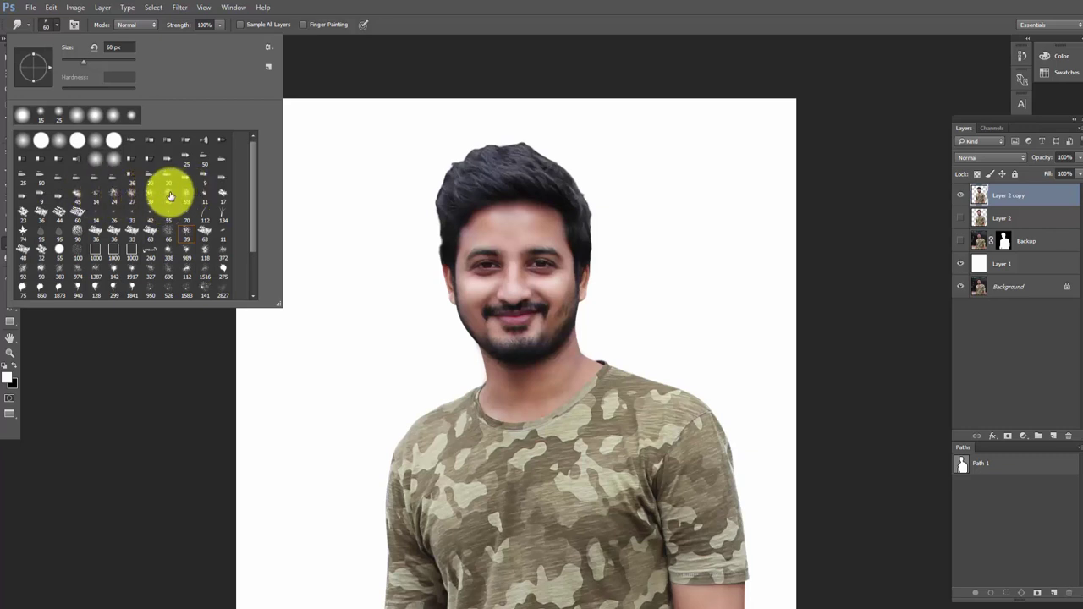
{"action": "left_click", "coordinate": [170, 196]}
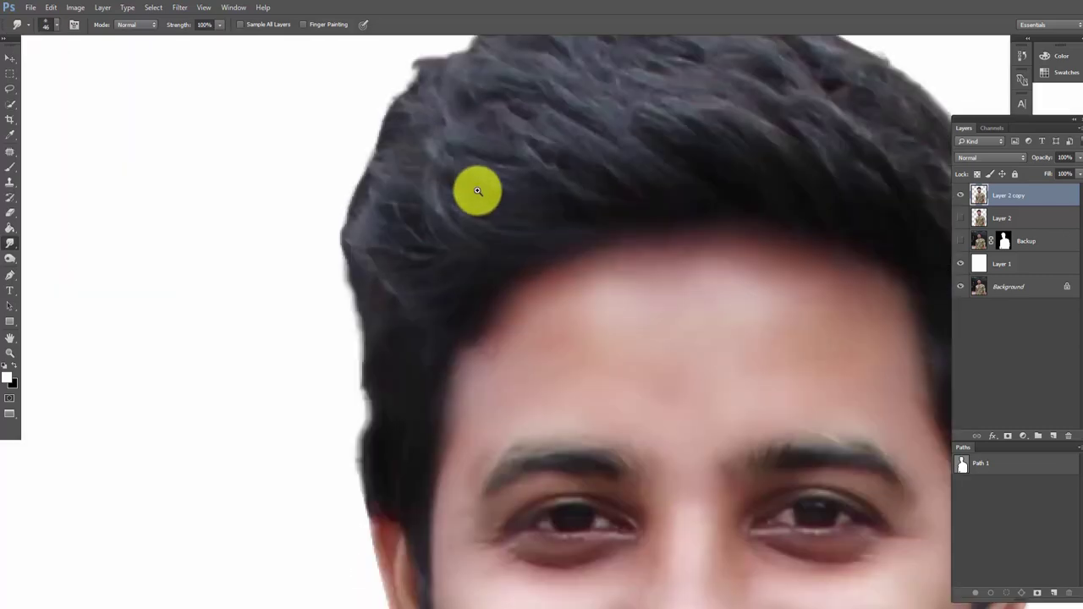
{"action": "left_click_drag", "start_coordinate": [463, 193], "coordinate": [461, 222]}
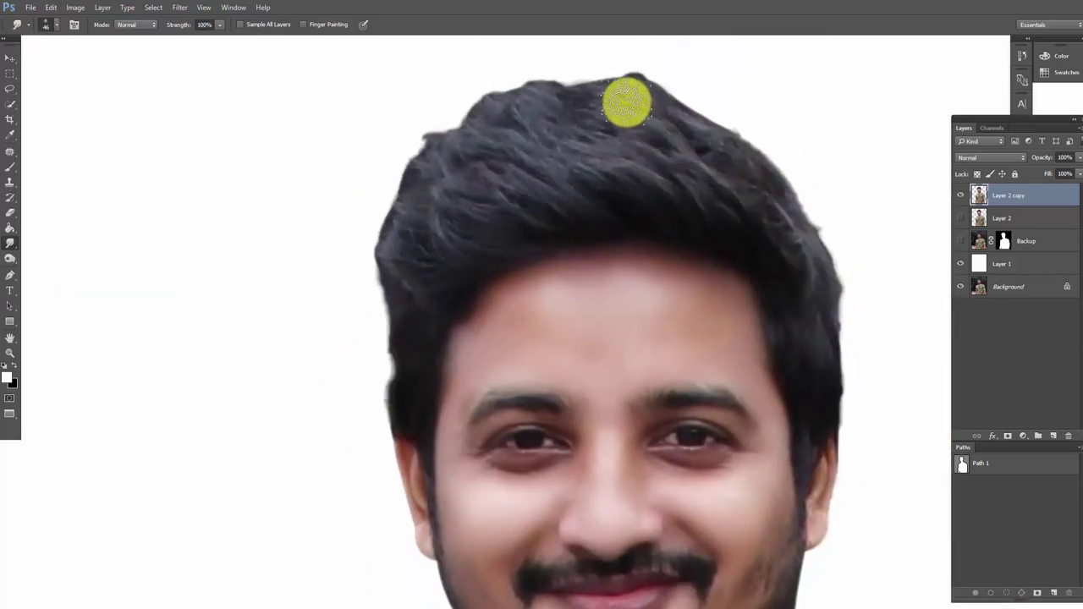
{"action": "left_click_drag", "start_coordinate": [623, 101], "coordinate": [558, 102]}
{"action": "key", "text": "ctrl+z"}
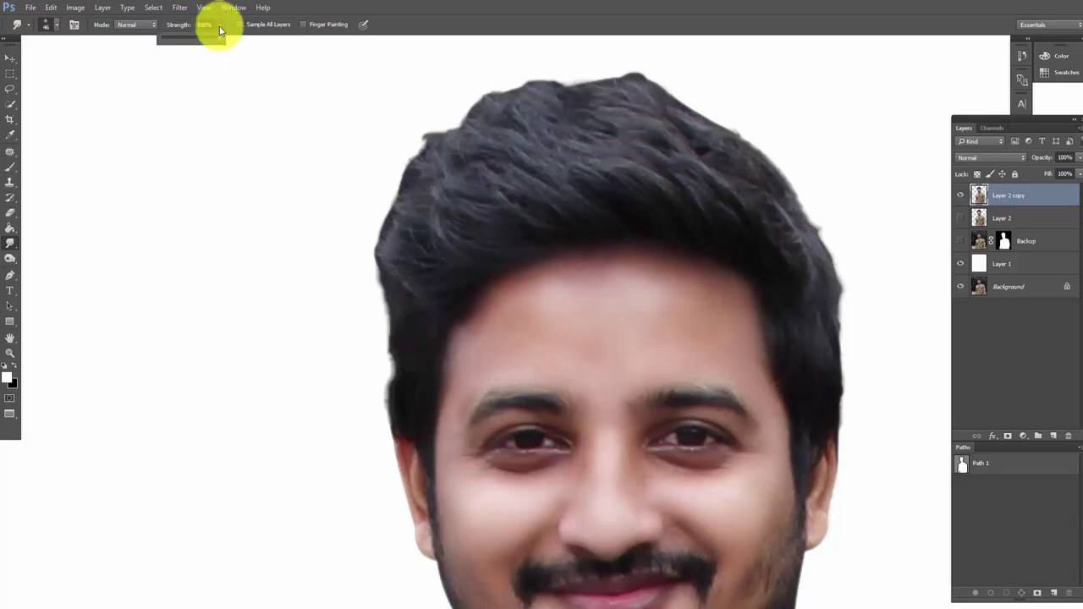
Set smudge strength to 52%, choose the large scattered brush preset, and smudge the hair.
{"action": "left_click_drag", "start_coordinate": [194, 45], "coordinate": [193, 44]}
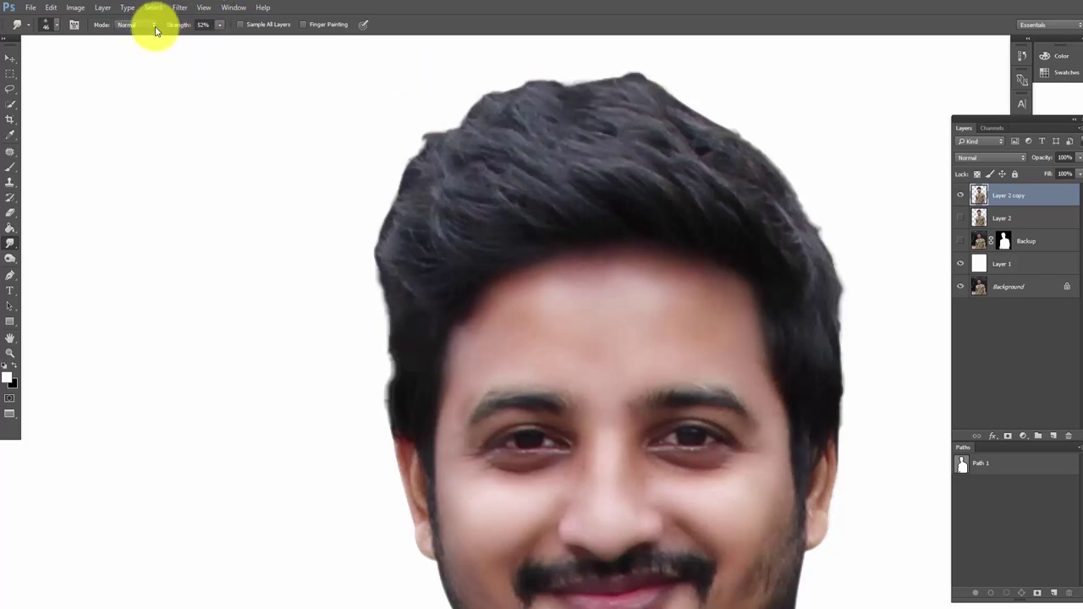
{"action": "left_click", "coordinate": [54, 25]}
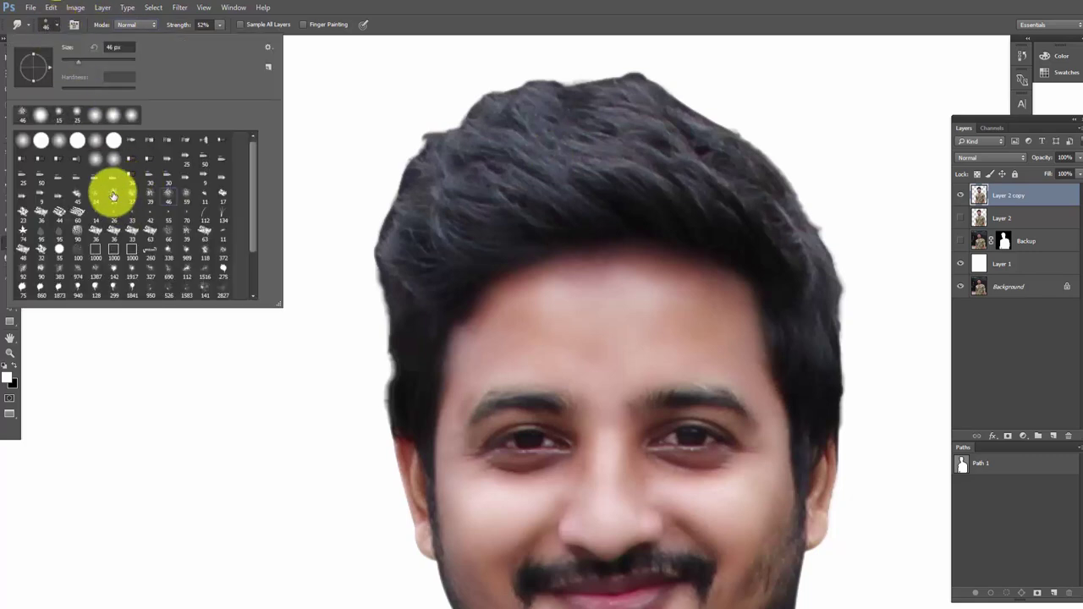
{"action": "left_click", "coordinate": [623, 82]}
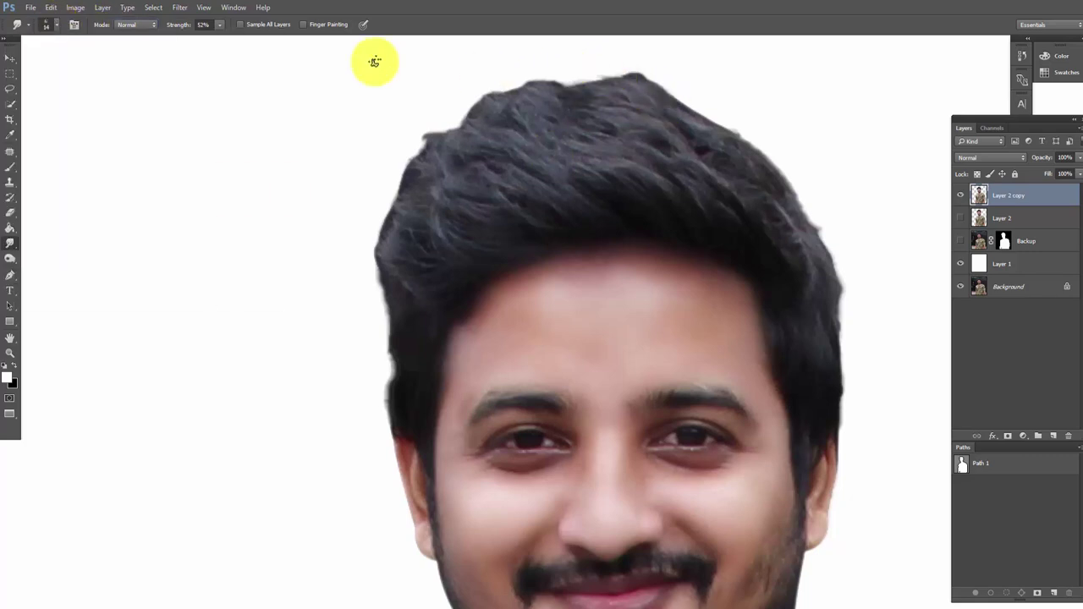
{"action": "left_click", "coordinate": [149, 25]}
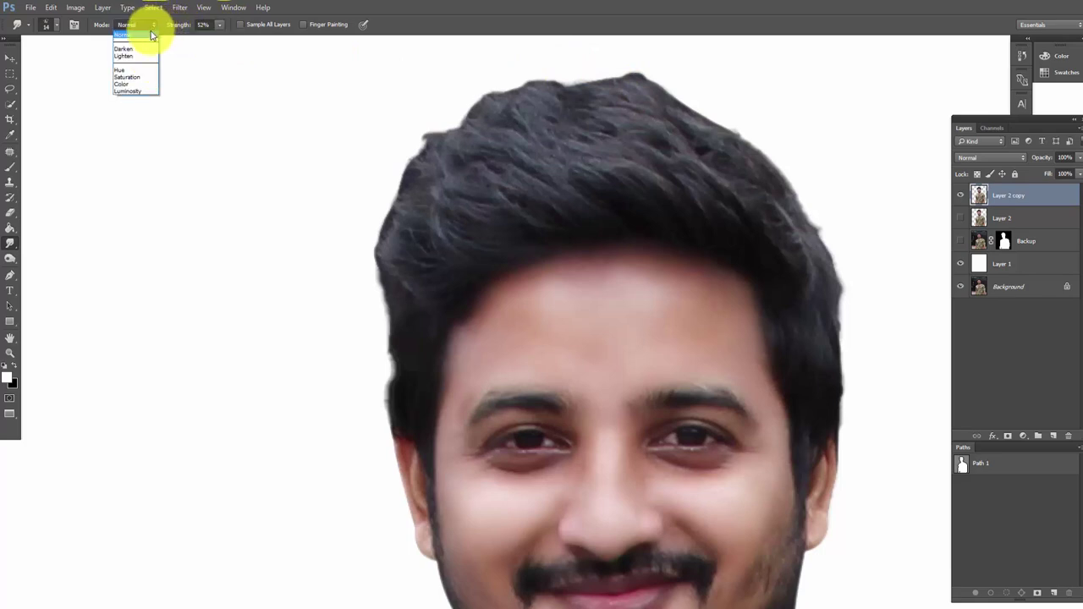
{"action": "left_click", "coordinate": [59, 28]}
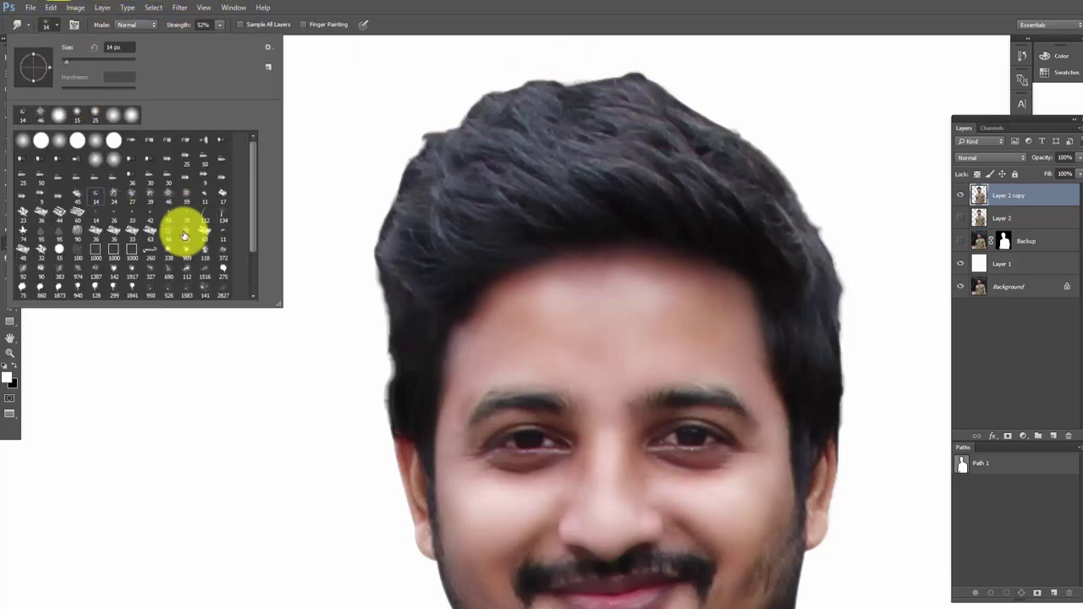
{"action": "left_click_drag", "start_coordinate": [249, 234], "coordinate": [249, 283]}
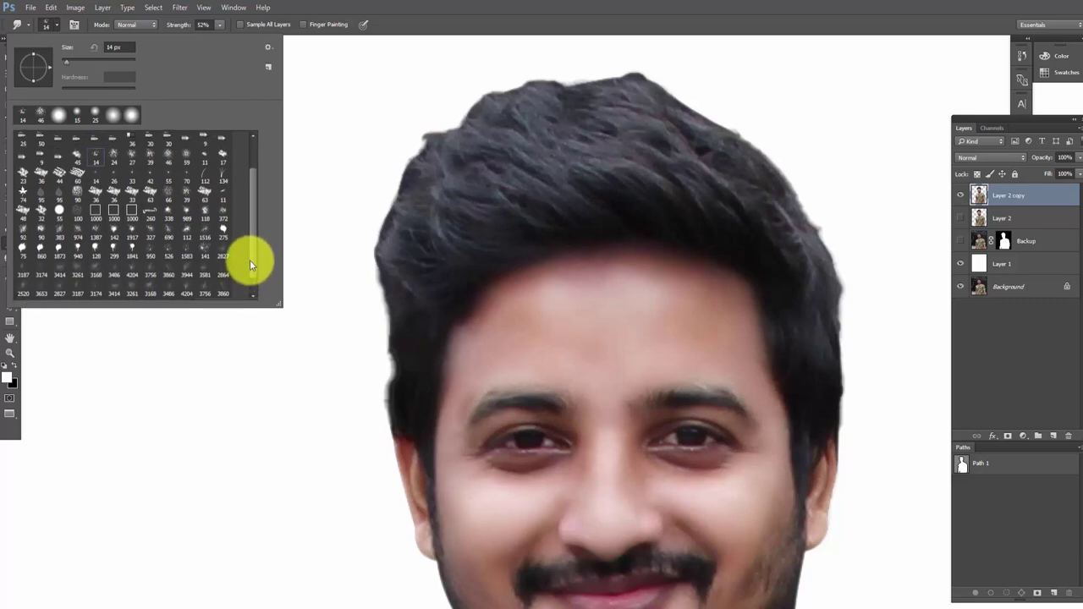
{"action": "left_click", "coordinate": [58, 230]}
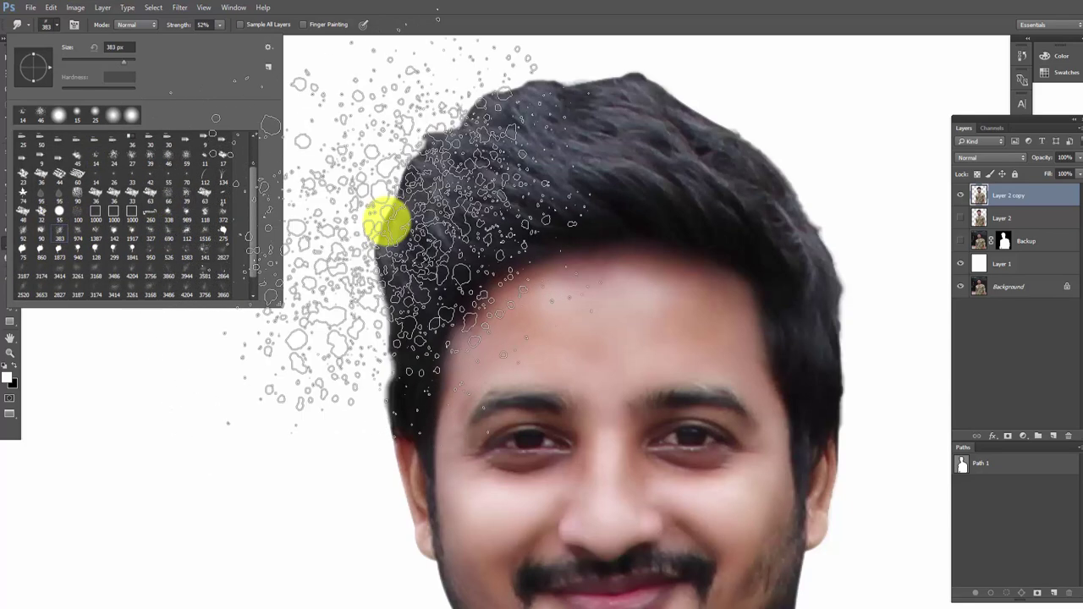
{"action": "mouse_move", "coordinate": [385, 222]}
{"action": "left_mouse_down"}
{"action": "mouse_move", "coordinate": [496, 176]}
{"action": "mouse_move", "coordinate": [486, 184]}
{"action": "left_mouse_up"}
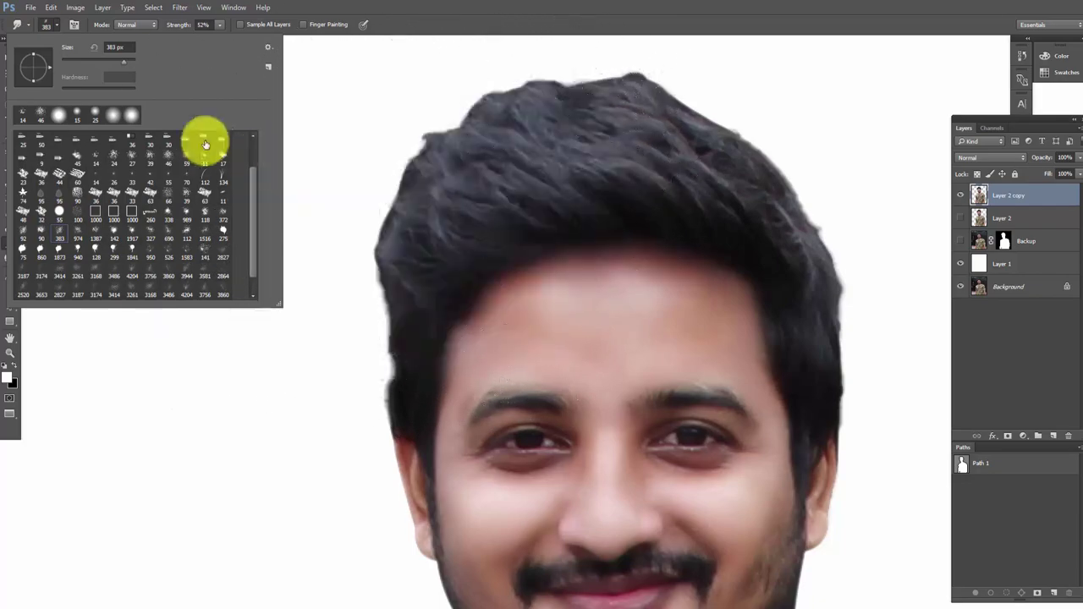
Smear the top-left hair edge into streaks and push the top hair up into a peak.
{"action": "left_click", "coordinate": [513, 138]}
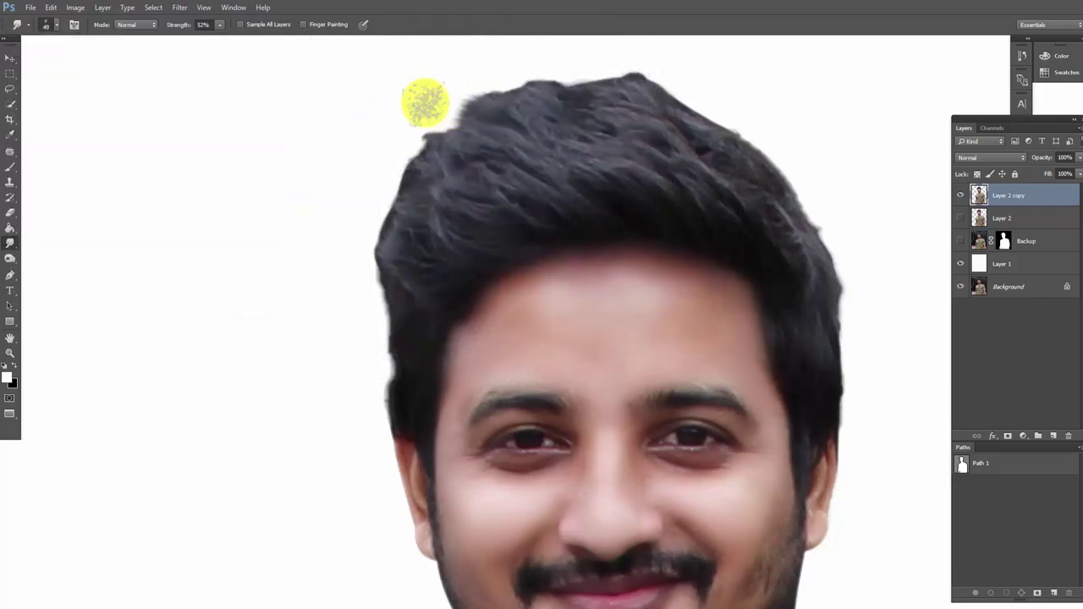
{"action": "left_click_drag", "start_coordinate": [423, 101], "coordinate": [496, 150]}
{"action": "mouse_move", "coordinate": [562, 178]}
{"action": "left_mouse_down"}
{"action": "mouse_move", "coordinate": [510, 152]}
{"action": "mouse_move", "coordinate": [589, 116]}
{"action": "mouse_move", "coordinate": [414, 86]}
{"action": "mouse_move", "coordinate": [637, 181]}
{"action": "mouse_move", "coordinate": [547, 148]}
{"action": "mouse_move", "coordinate": [568, 121]}
{"action": "mouse_move", "coordinate": [644, 124]}
{"action": "mouse_move", "coordinate": [483, 53]}
{"action": "mouse_move", "coordinate": [352, 153]}
{"action": "mouse_move", "coordinate": [266, 161]}
{"action": "left_mouse_up"}
{"action": "key", "text": "bracketright"}
{"action": "key", "text": "bracketright"}
{"action": "key", "text": "bracketright"}
{"action": "mouse_move", "coordinate": [688, 133]}
{"action": "left_mouse_down"}
{"action": "mouse_move", "coordinate": [580, 58]}
{"action": "mouse_move", "coordinate": [660, 138]}
{"action": "mouse_move", "coordinate": [747, 150]}
{"action": "mouse_move", "coordinate": [761, 178]}
{"action": "mouse_move", "coordinate": [827, 230]}
{"action": "mouse_move", "coordinate": [773, 211]}
{"action": "mouse_move", "coordinate": [718, 138]}
{"action": "mouse_move", "coordinate": [711, 178]}
{"action": "mouse_move", "coordinate": [643, 177]}
{"action": "mouse_move", "coordinate": [454, 96]}
{"action": "mouse_move", "coordinate": [536, 183]}
{"action": "mouse_move", "coordinate": [458, 116]}
{"action": "mouse_move", "coordinate": [488, 203]}
{"action": "mouse_move", "coordinate": [479, 116]}
{"action": "mouse_move", "coordinate": [447, 239]}
{"action": "mouse_move", "coordinate": [269, 187]}
{"action": "mouse_move", "coordinate": [423, 290]}
{"action": "mouse_move", "coordinate": [345, 259]}
{"action": "mouse_move", "coordinate": [399, 314]}
{"action": "mouse_move", "coordinate": [368, 362]}
{"action": "mouse_move", "coordinate": [379, 384]}
{"action": "mouse_move", "coordinate": [380, 322]}
{"action": "mouse_move", "coordinate": [381, 366]}
{"action": "left_mouse_up"}
Smudge wispy strands along the left and right hair edges with a smaller brush.
{"action": "key", "text": "bracketleft"}
{"action": "key", "text": "bracketleft"}
{"action": "key", "text": "bracketleft"}
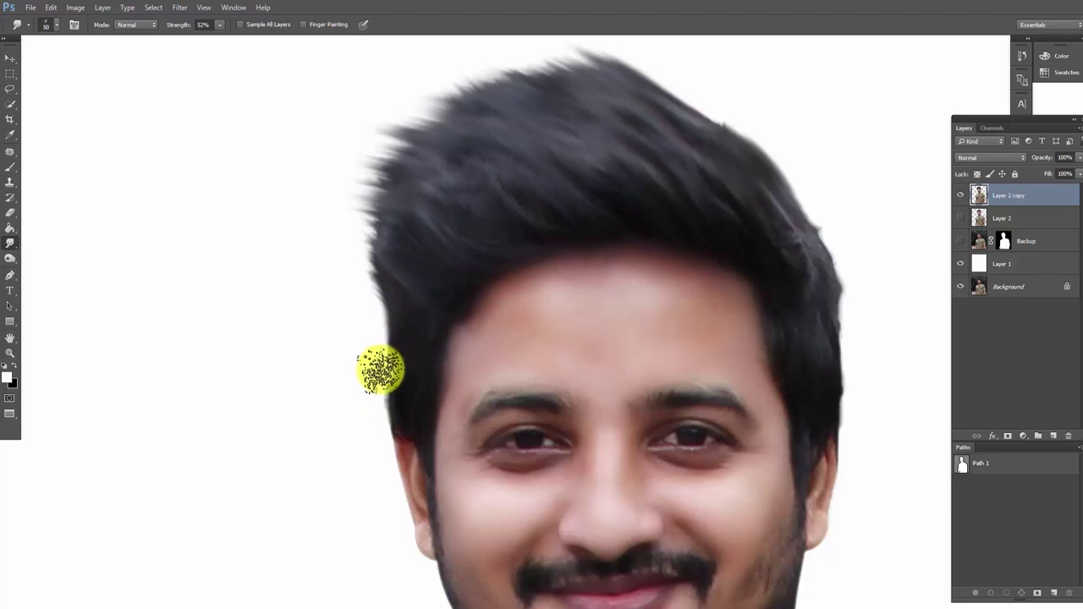
{"action": "left_click_drag", "start_coordinate": [380, 392], "coordinate": [384, 344]}
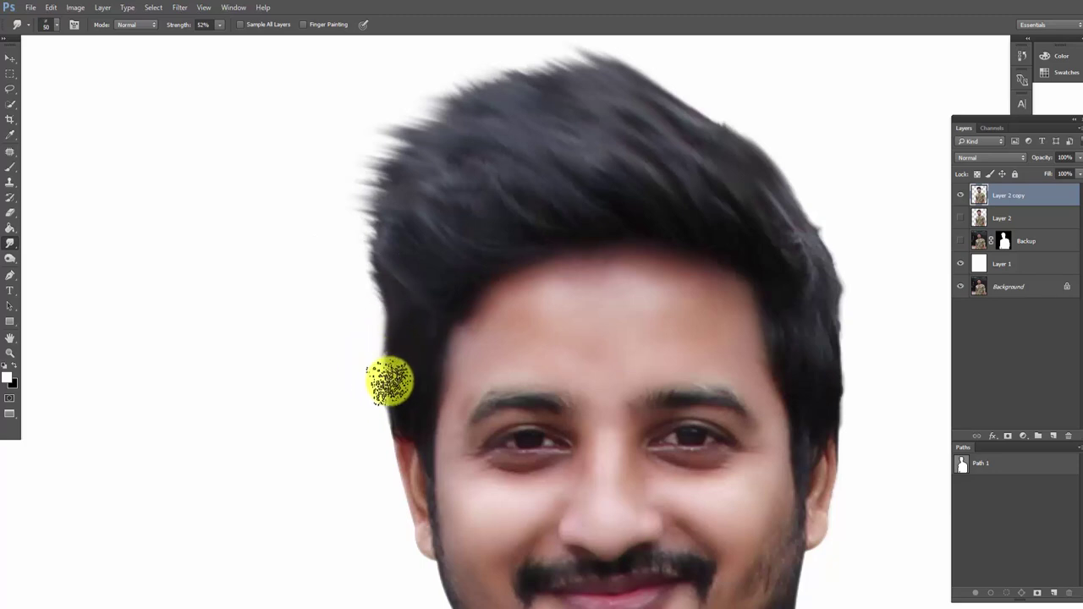
{"action": "mouse_move", "coordinate": [804, 314]}
{"action": "left_mouse_down"}
{"action": "mouse_move", "coordinate": [799, 236]}
{"action": "mouse_move", "coordinate": [853, 322]}
{"action": "mouse_move", "coordinate": [861, 375]}
{"action": "mouse_move", "coordinate": [802, 287]}
{"action": "mouse_move", "coordinate": [838, 387]}
{"action": "mouse_move", "coordinate": [846, 454]}
{"action": "mouse_move", "coordinate": [822, 305]}
{"action": "left_mouse_up"}
{"action": "mouse_move", "coordinate": [808, 250]}
{"action": "left_mouse_down"}
{"action": "mouse_move", "coordinate": [790, 387]}
{"action": "mouse_move", "coordinate": [762, 183]}
{"action": "mouse_move", "coordinate": [704, 114]}
{"action": "left_mouse_up"}
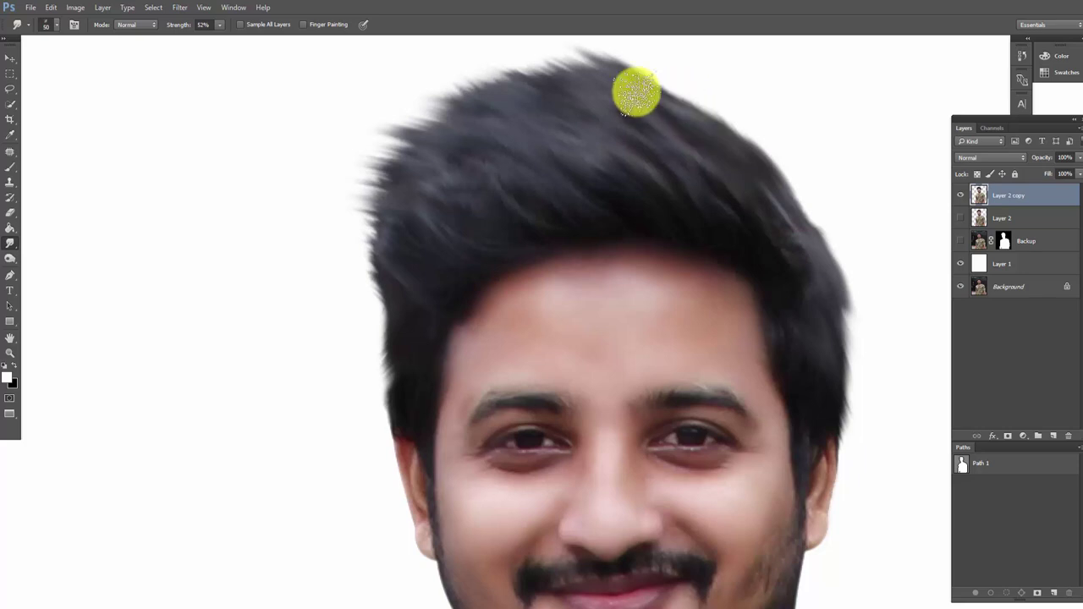
{"action": "left_click_drag", "start_coordinate": [769, 208], "coordinate": [651, 247]}
{"action": "left_click", "coordinate": [649, 251]}
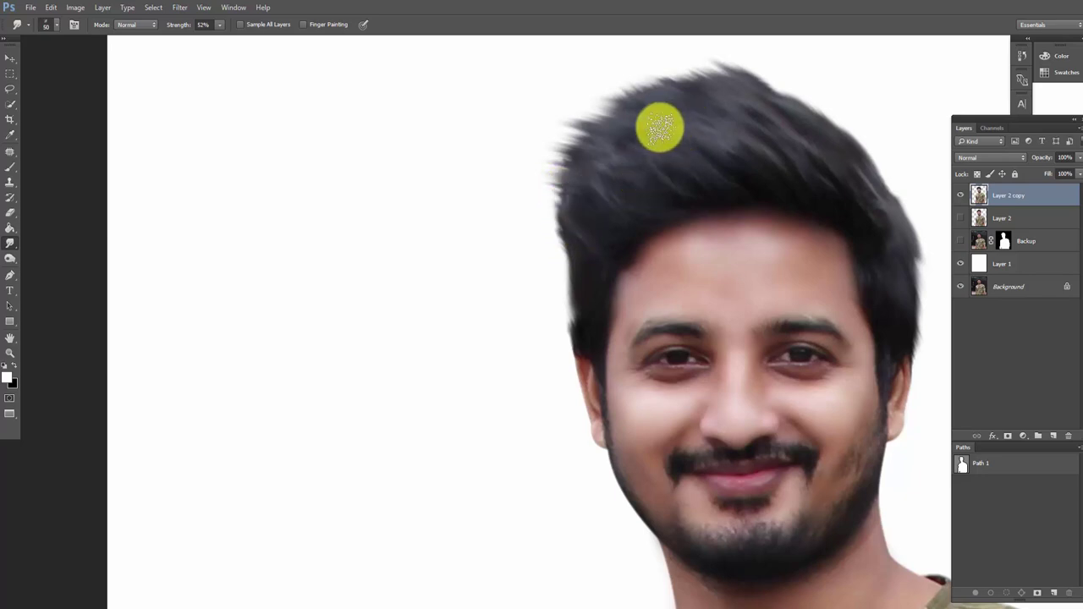
{"action": "mouse_move", "coordinate": [798, 200]}
{"action": "left_mouse_down"}
{"action": "mouse_move", "coordinate": [732, 200]}
{"action": "mouse_move", "coordinate": [696, 261]}
{"action": "mouse_move", "coordinate": [730, 260]}
{"action": "left_mouse_up"}
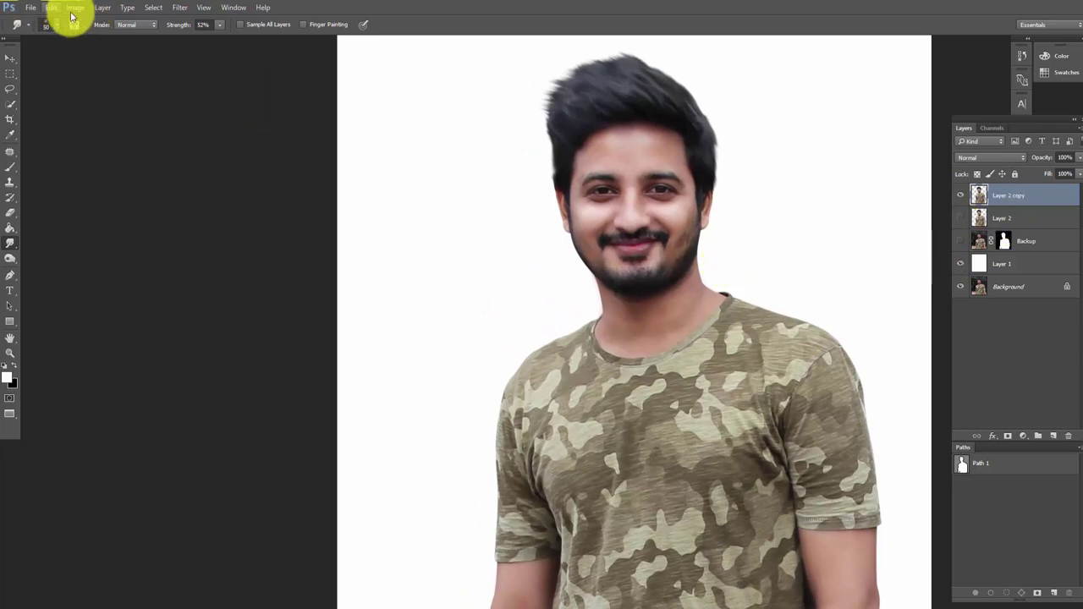
Launch Color Efex Pro 4 and preview Contrast Only, Cross Balance, Detail Extractor, Colorize and Color Stylizer.
{"action": "left_click", "coordinate": [180, 8]}
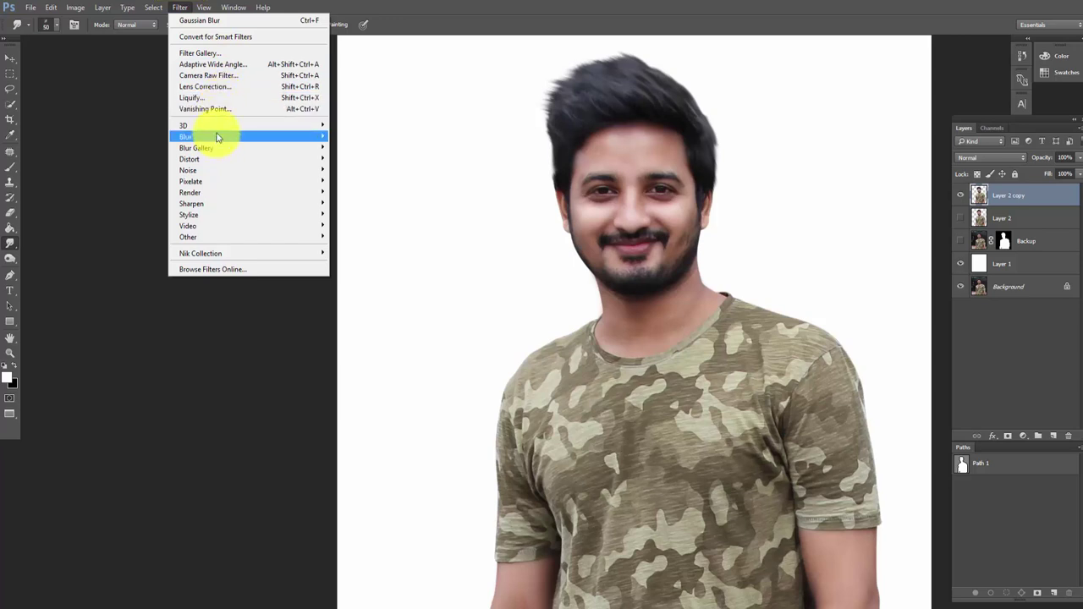
{"action": "mouse_move", "coordinate": [201, 253]}
{"action": "left_click", "coordinate": [359, 264]}
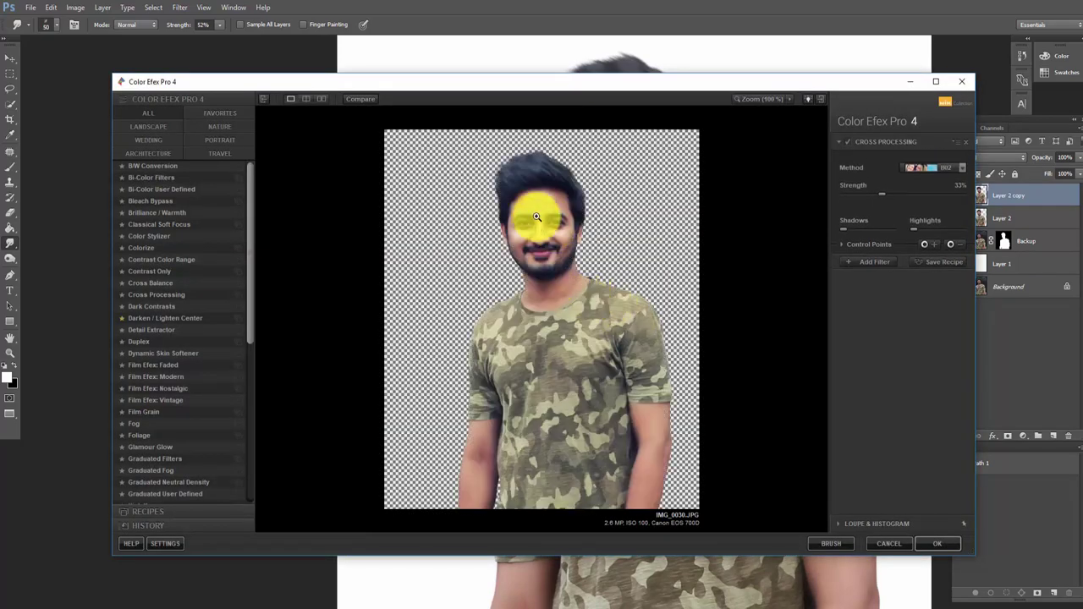
{"action": "left_click", "coordinate": [535, 218]}
{"action": "left_click", "coordinate": [150, 271]}
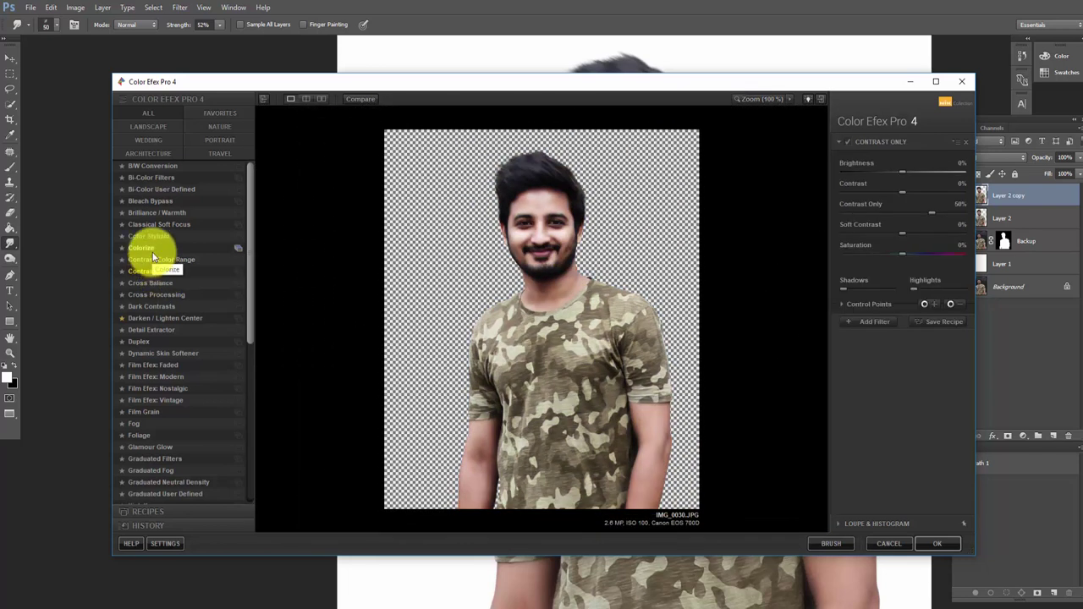
{"action": "left_click", "coordinate": [150, 283]}
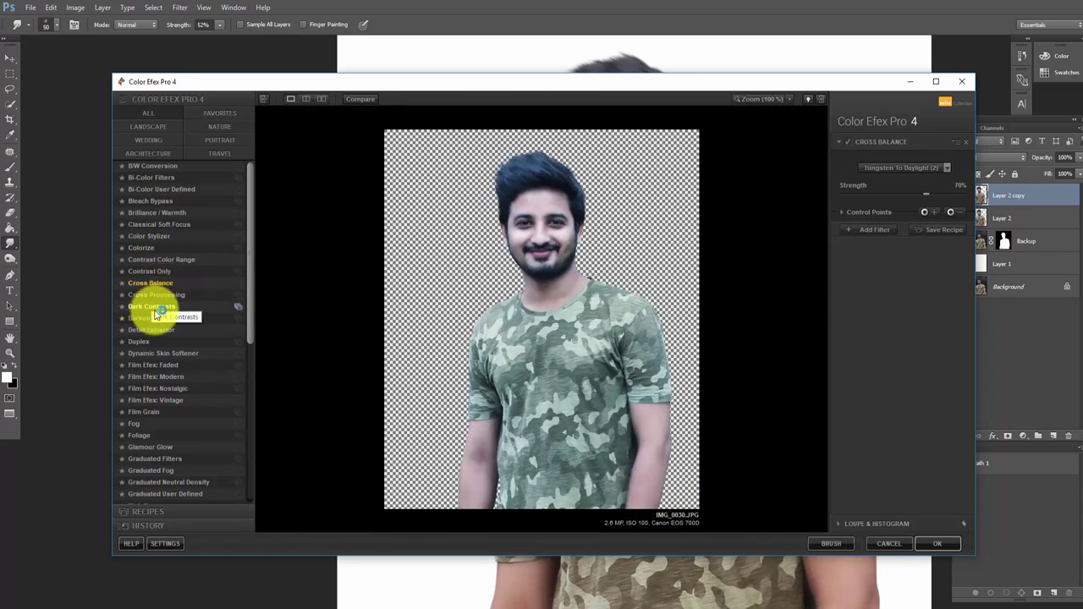
{"action": "key", "text": "Down"}
{"action": "key", "text": "Down"}
{"action": "key", "text": "Down"}
{"action": "key", "text": "Down"}
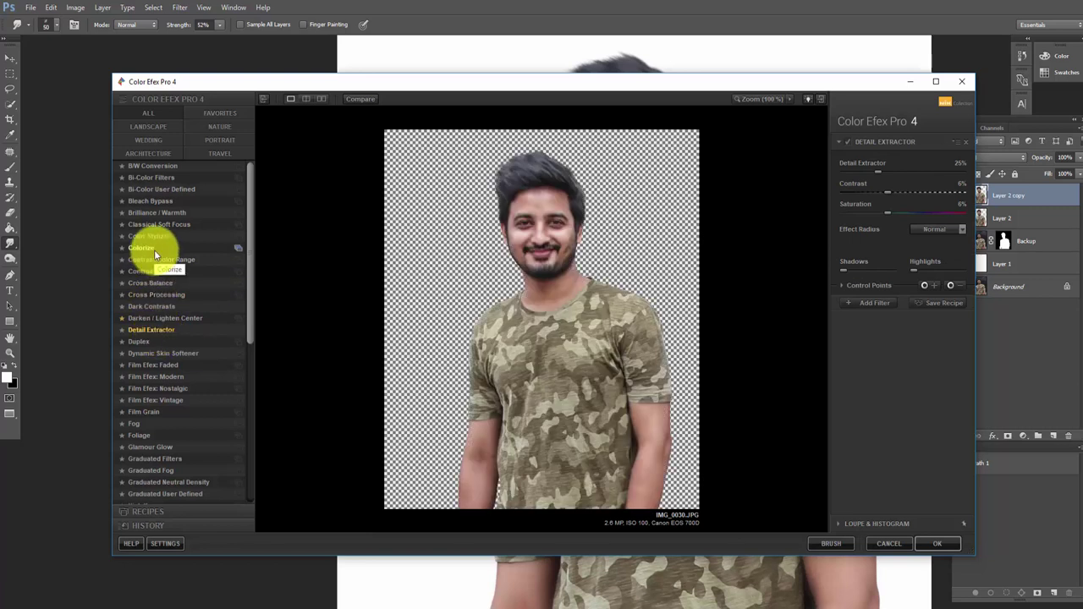
{"action": "left_click", "coordinate": [154, 248]}
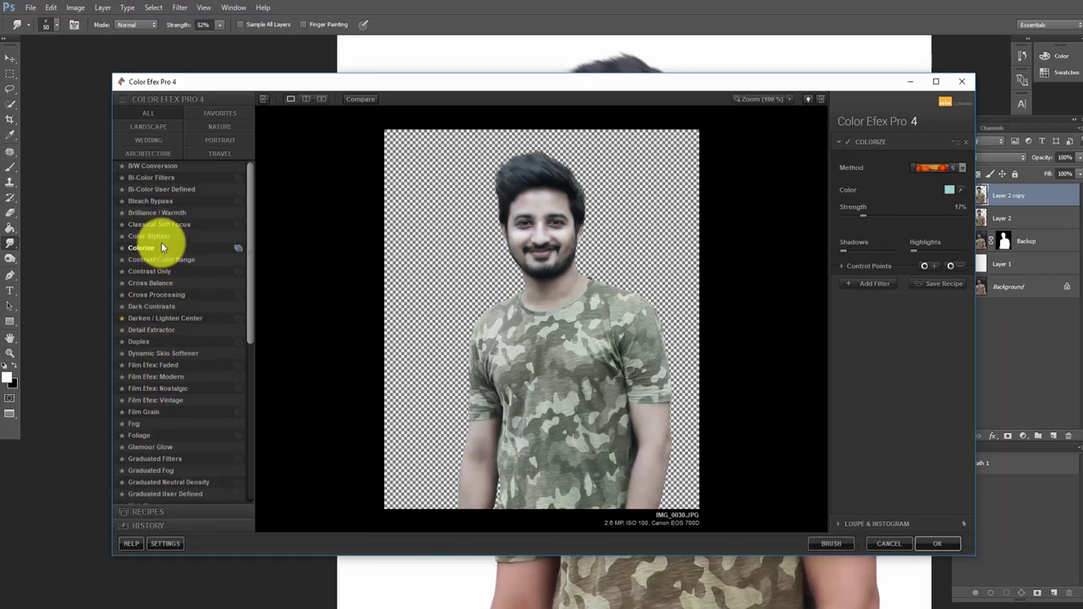
{"action": "left_click", "coordinate": [160, 239]}
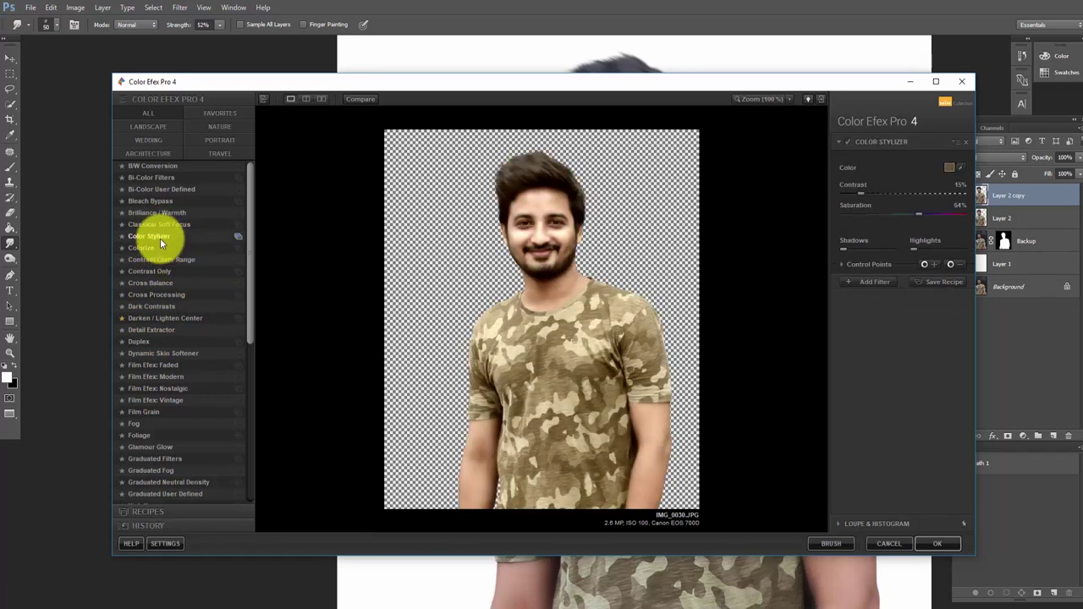
Apply Cross Processing with the L03 method preset and turn the effect on.
{"action": "left_click", "coordinate": [180, 294]}
{"action": "left_click", "coordinate": [936, 166]}
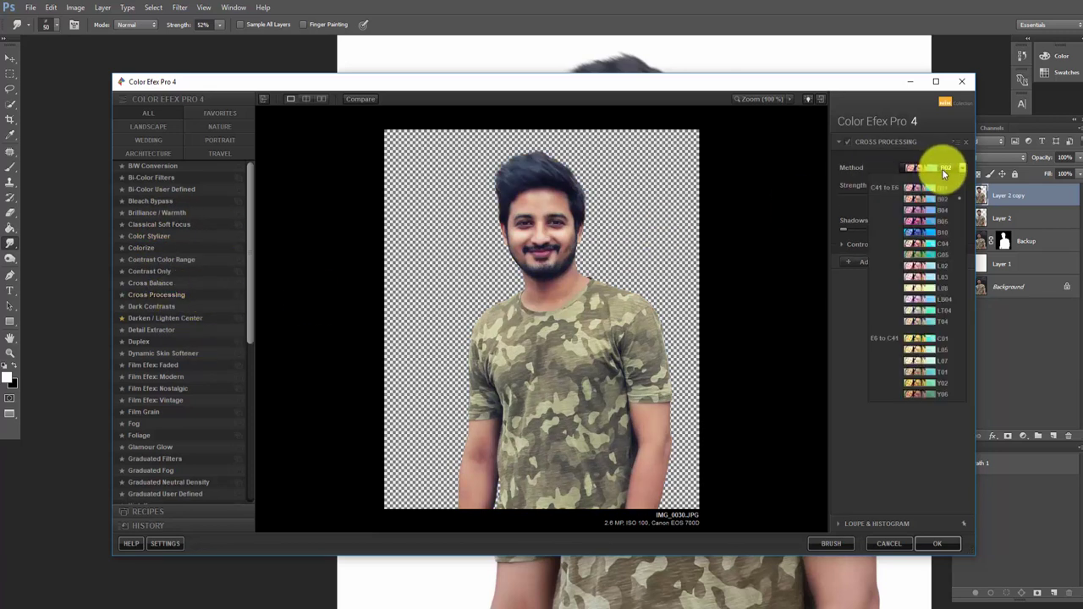
{"action": "left_click", "coordinate": [926, 279]}
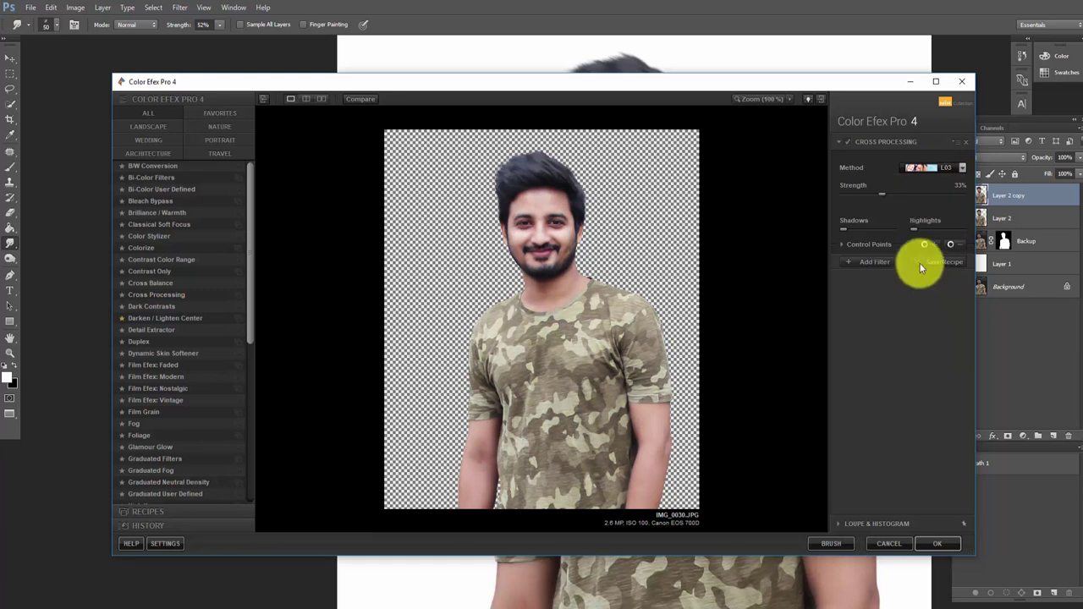
{"action": "left_click", "coordinate": [848, 140]}
{"action": "left_click", "coordinate": [849, 140]}
{"action": "left_click", "coordinate": [848, 140]}
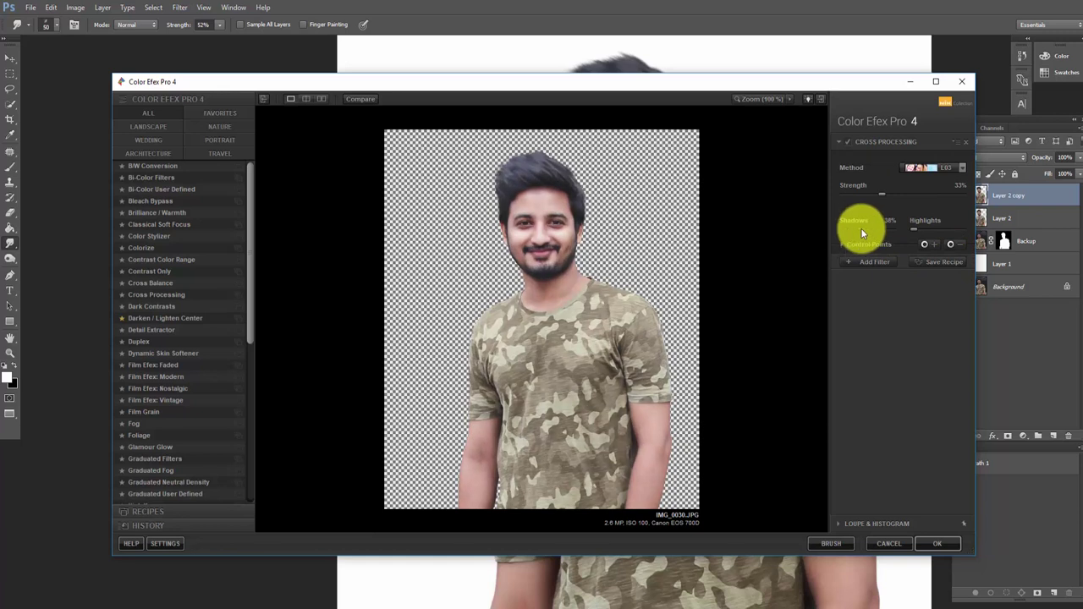
Raise Cross Processing highlights to 27% and switch the method preset to L07.
{"action": "left_click_drag", "start_coordinate": [843, 229], "coordinate": [809, 232]}
{"action": "left_click_drag", "start_coordinate": [921, 230], "coordinate": [888, 232]}
{"action": "left_click", "coordinate": [963, 167]}
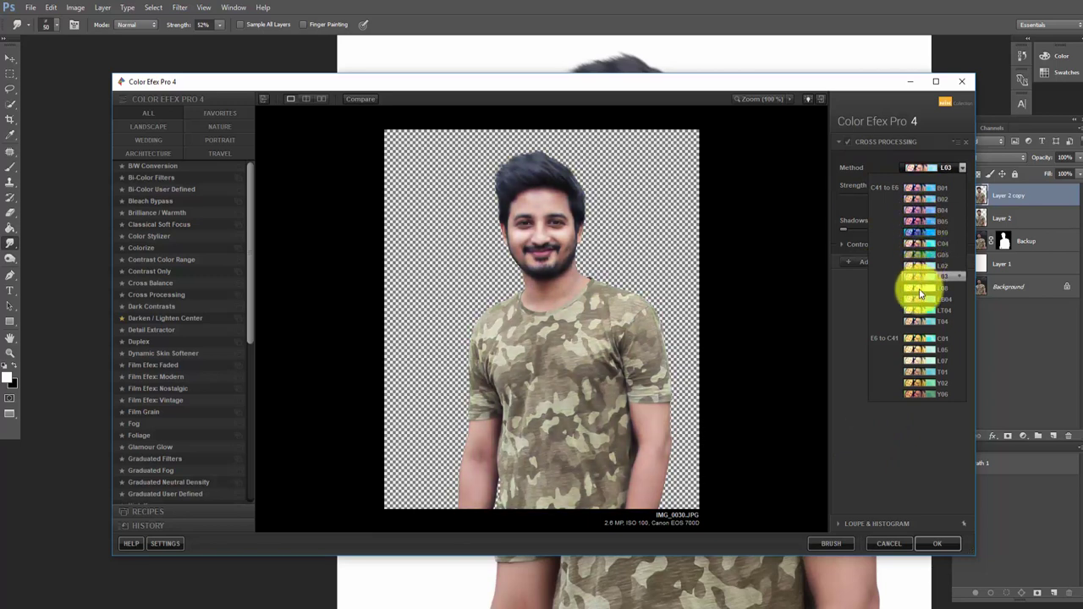
{"action": "left_click", "coordinate": [917, 376]}
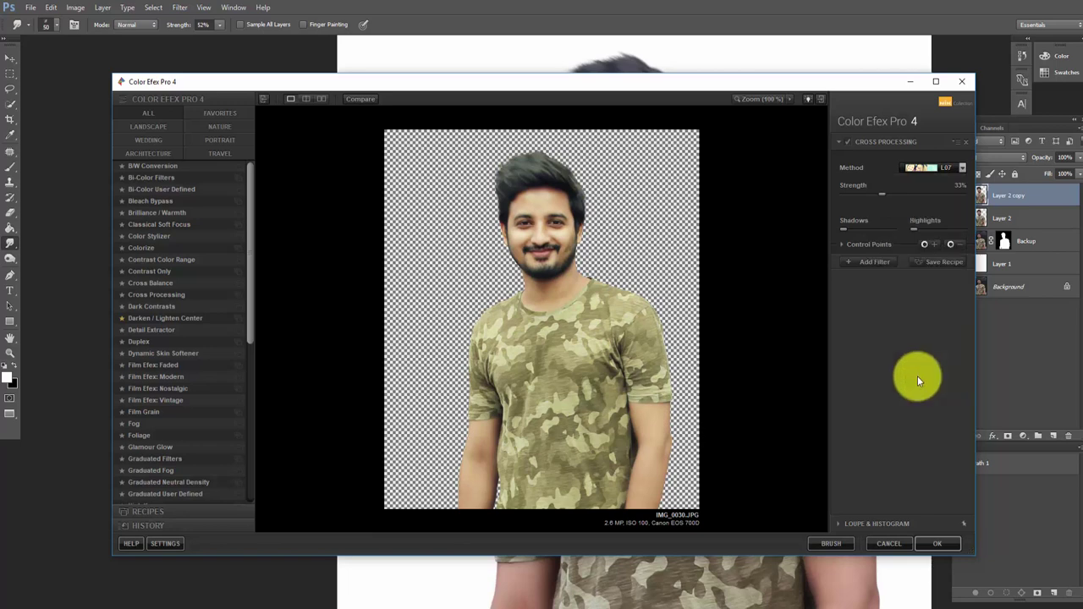
{"action": "left_click", "coordinate": [937, 168]}
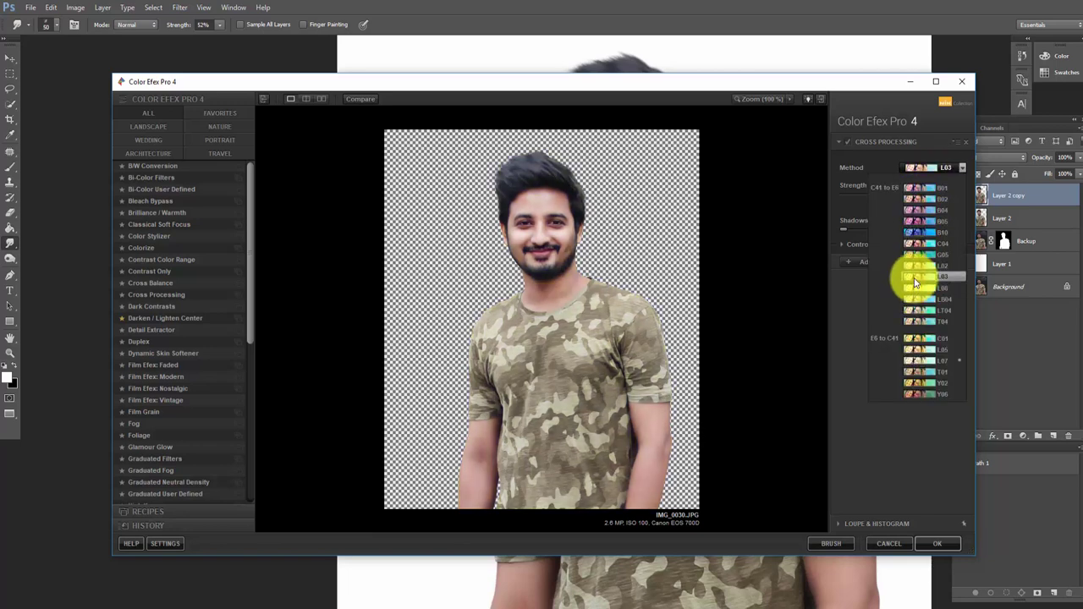
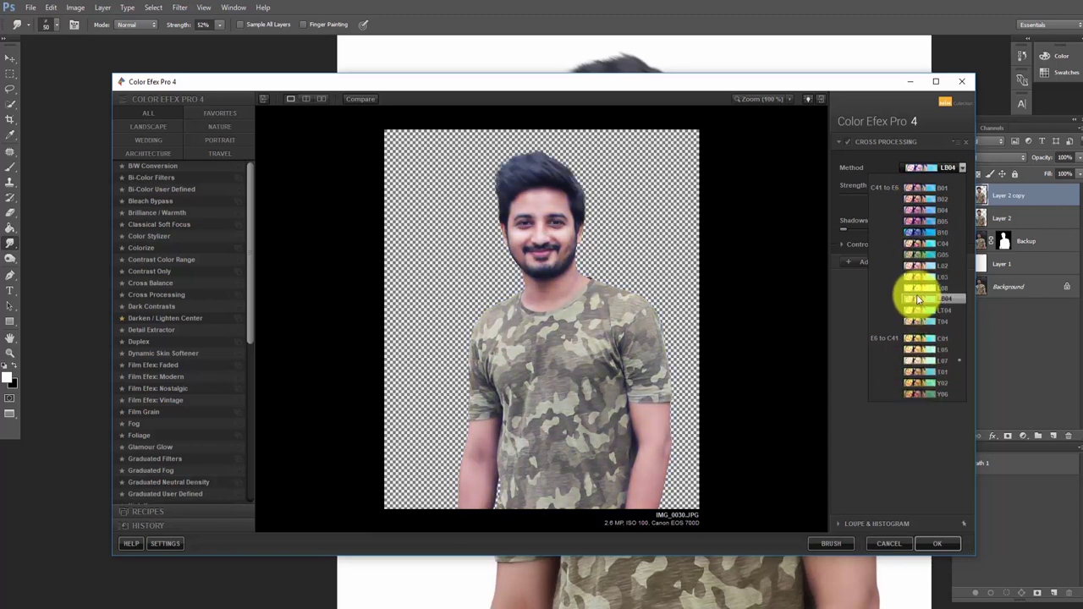
Choose Cross Processing method L02, preview it before and after, and apply the filter.
{"action": "left_click", "coordinate": [918, 267]}
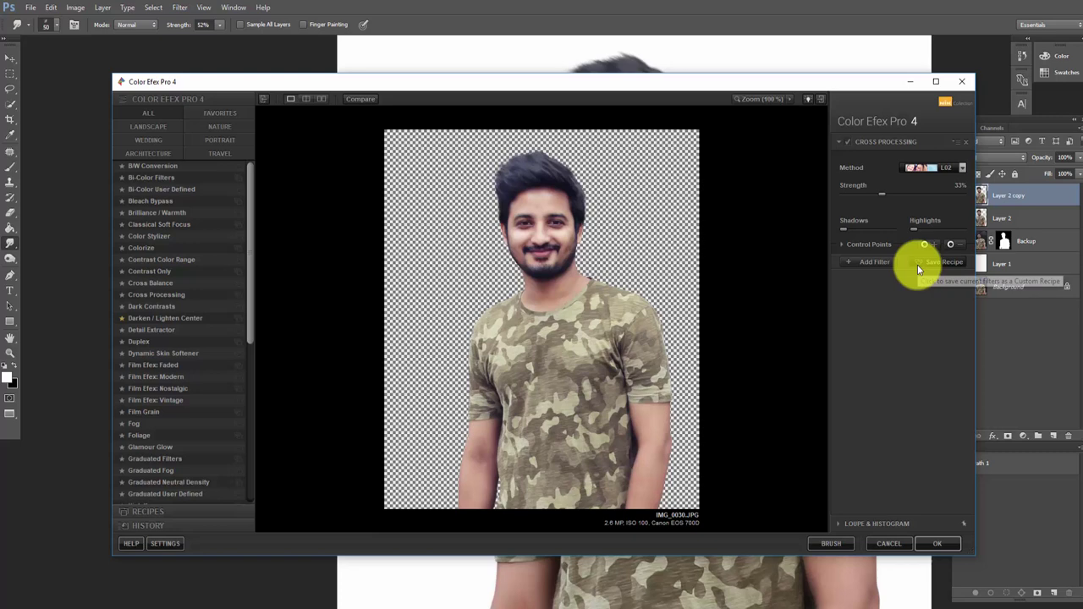
{"action": "left_click", "coordinate": [846, 140]}
{"action": "left_click", "coordinate": [846, 140]}
{"action": "left_click", "coordinate": [847, 141]}
{"action": "left_click", "coordinate": [847, 141]}
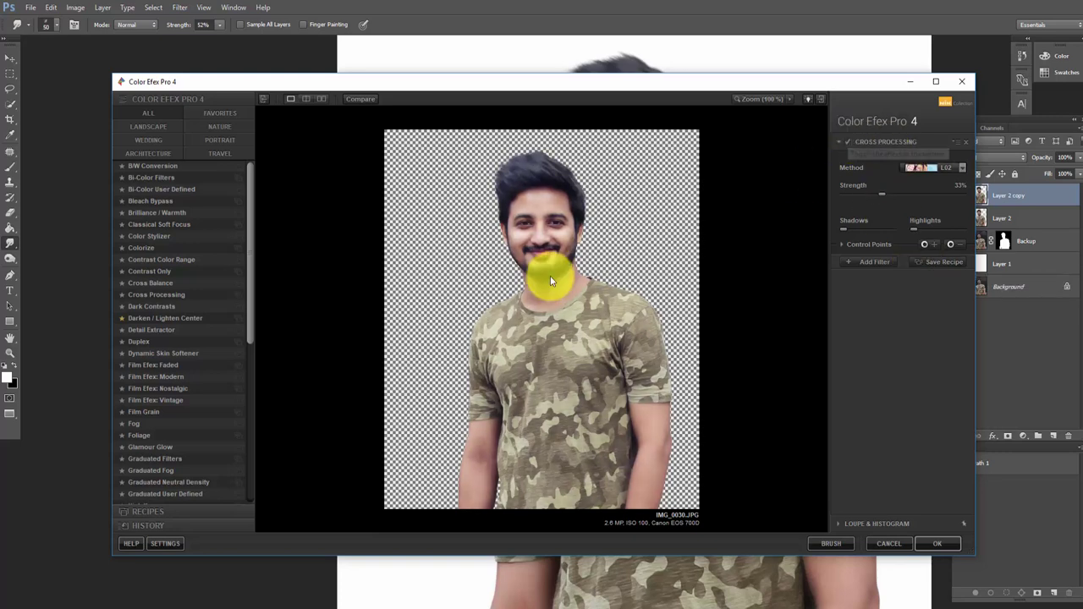
{"action": "left_click", "coordinate": [935, 544]}
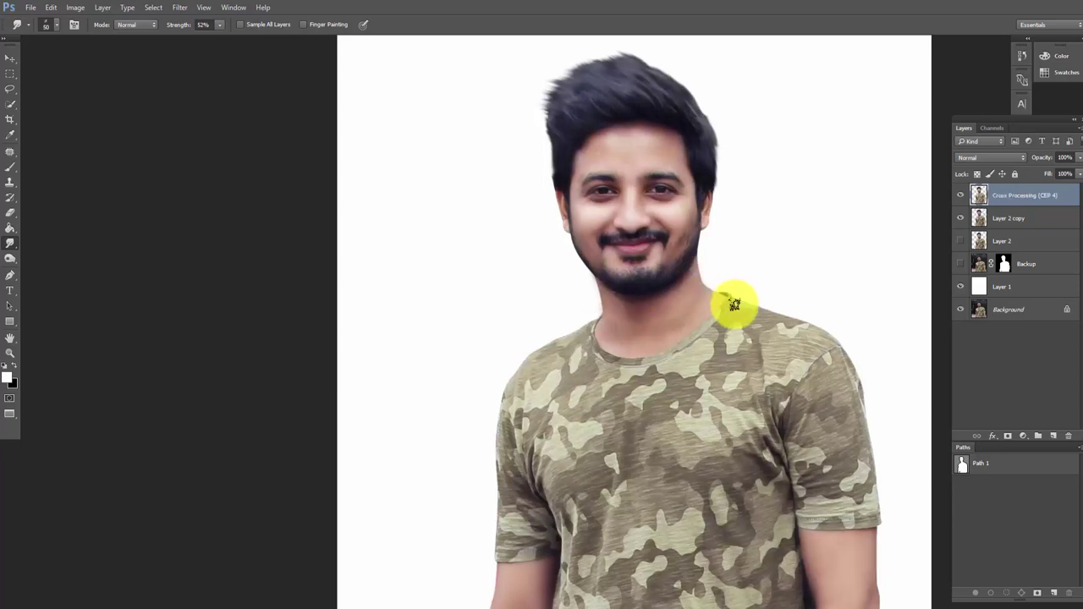
Toggle the Background layer solo view to compare the original street photo with the graded cutout.
{"action": "scroll", "coordinate": [734, 305], "scroll_direction": "down", "scroll_amount": 3, "text": "alt"}
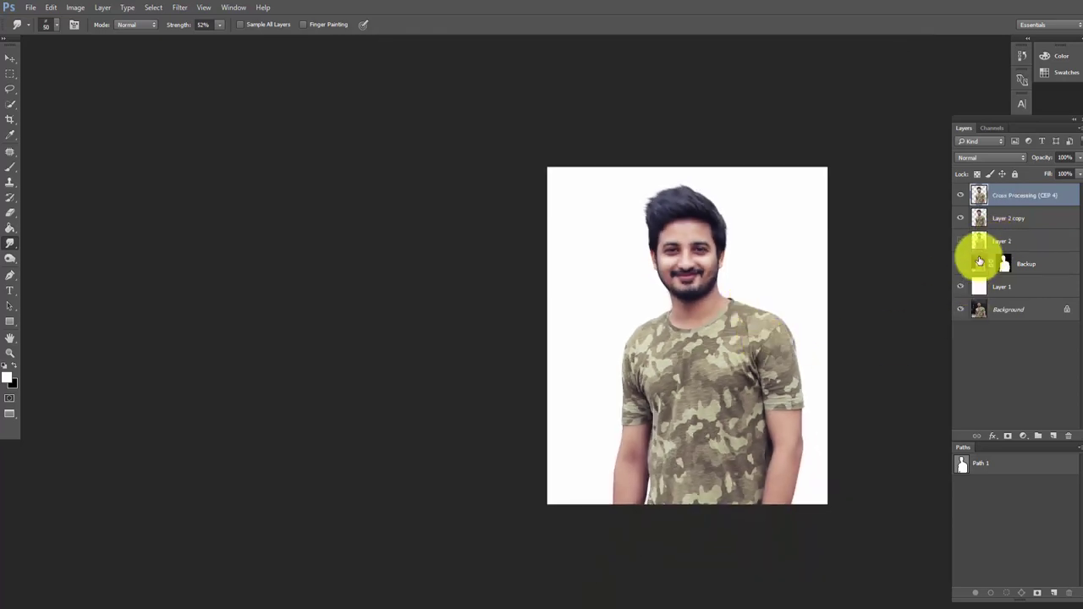
{"action": "left_click", "coordinate": [960, 310], "text": "alt"}
{"action": "left_click", "coordinate": [960, 312], "text": "alt"}
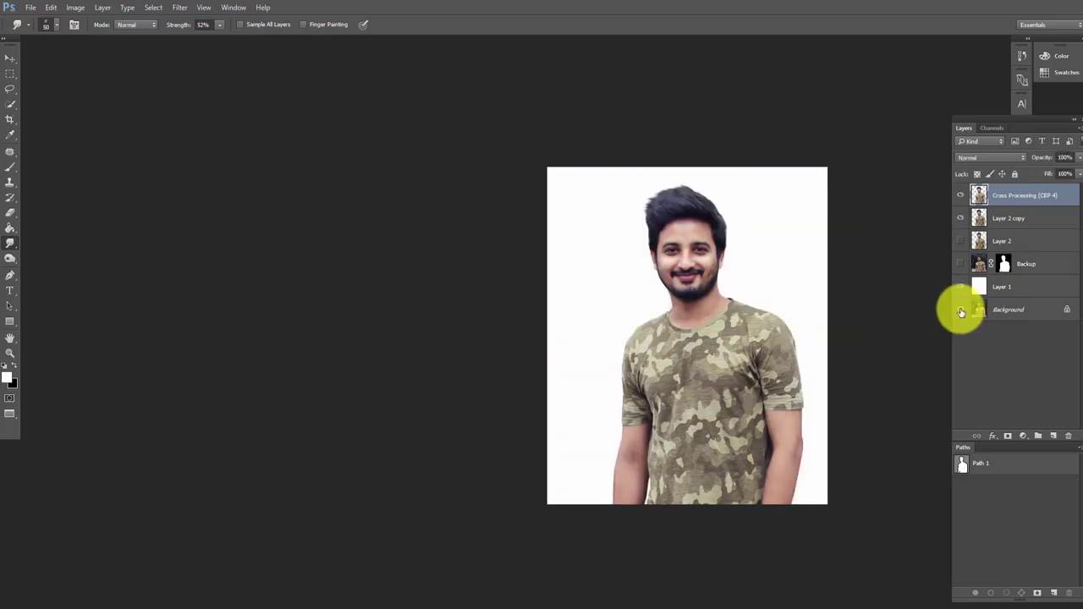
{"action": "left_click", "coordinate": [960, 312], "text": "alt"}
{"action": "left_click", "coordinate": [961, 312], "text": "alt"}
{"action": "left_click", "coordinate": [961, 312], "text": "alt"}
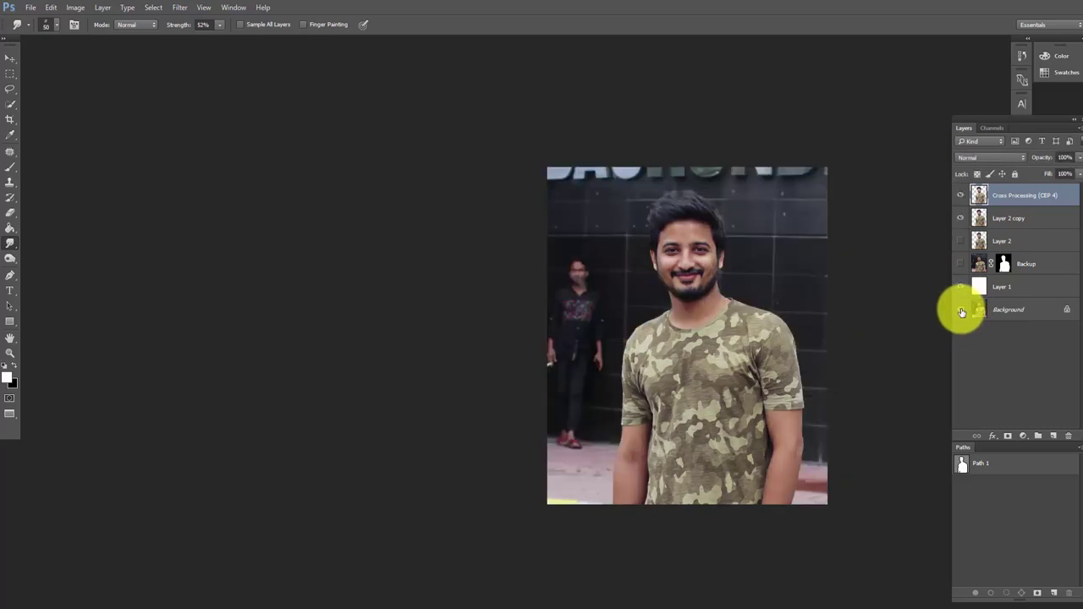
{"action": "left_click", "coordinate": [961, 312], "text": "alt"}
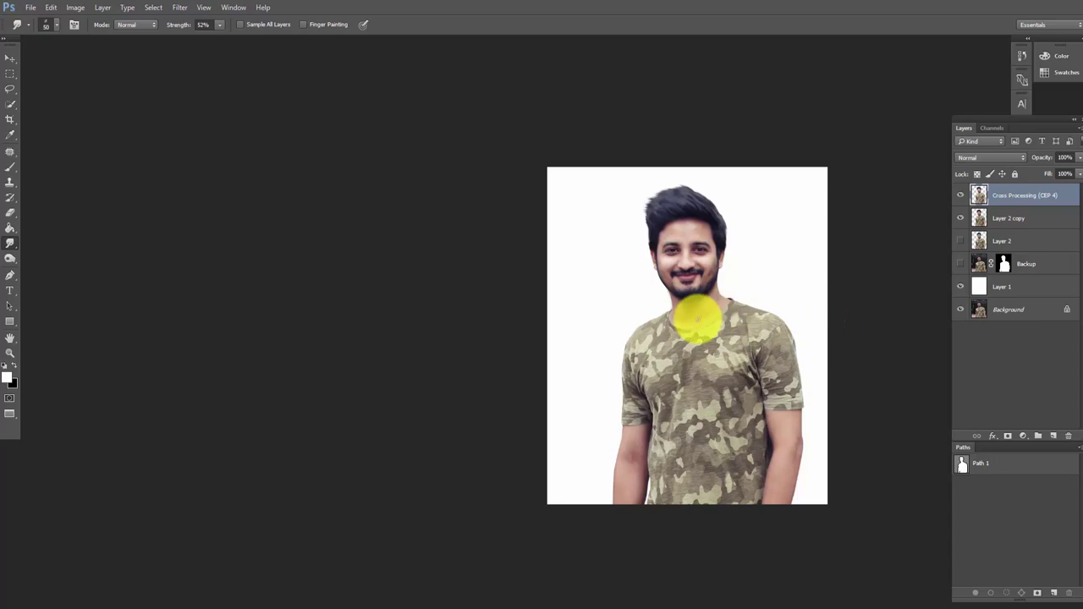
With the Move tool, zoom in and out, recentre the portrait, and open the Filter menu.
{"action": "left_click", "coordinate": [10, 58]}
{"action": "left_click", "coordinate": [692, 282], "text": "ctrl+space"}
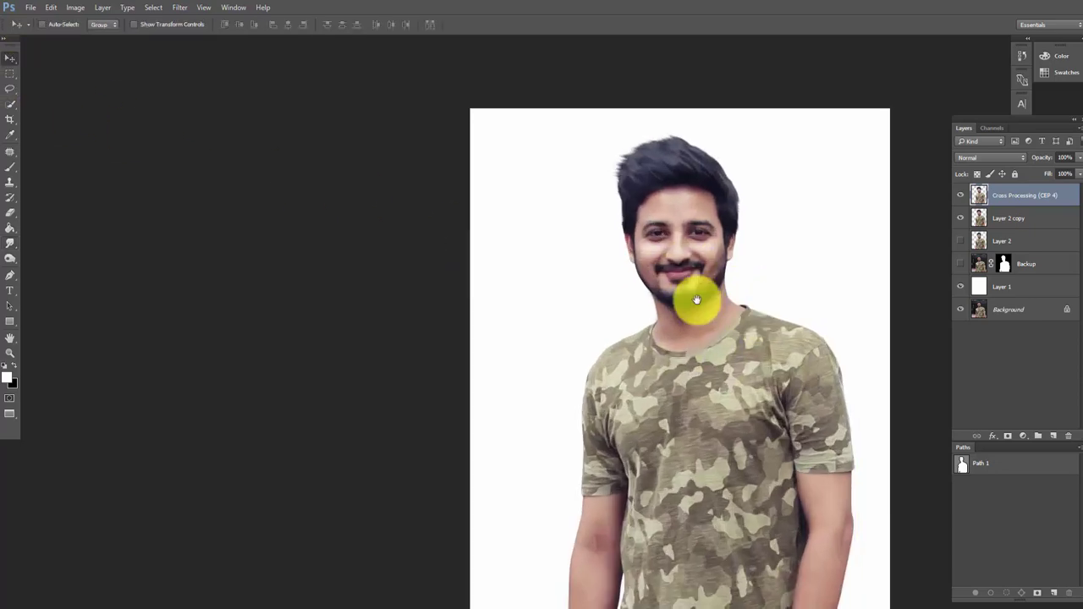
{"action": "left_click", "coordinate": [682, 295], "text": "ctrl+alt+space"}
{"action": "left_click_drag", "start_coordinate": [699, 307], "coordinate": [657, 311]}
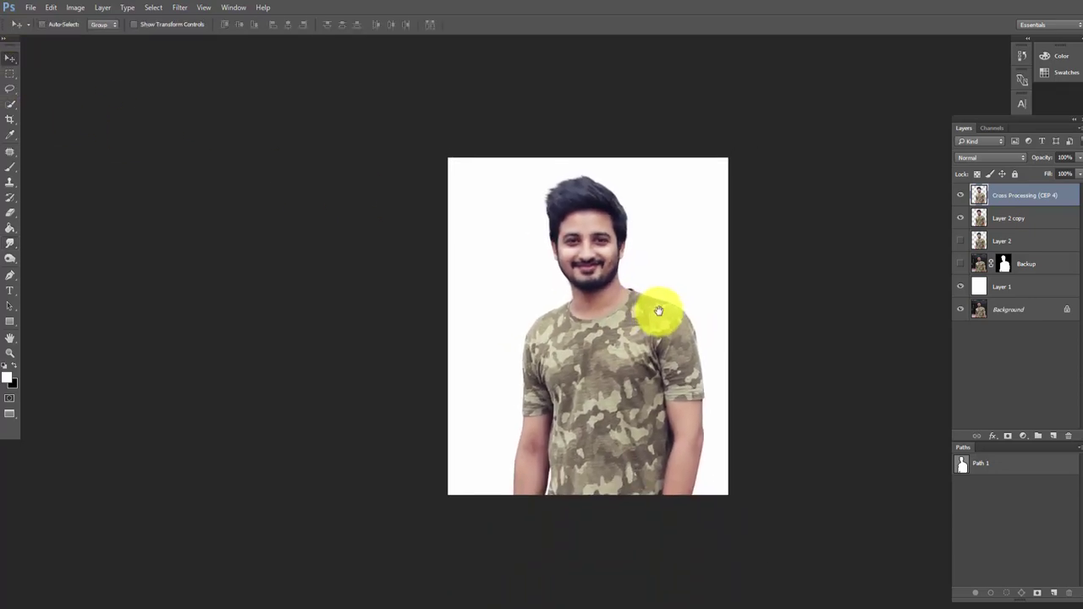
{"action": "left_click", "coordinate": [179, 8]}
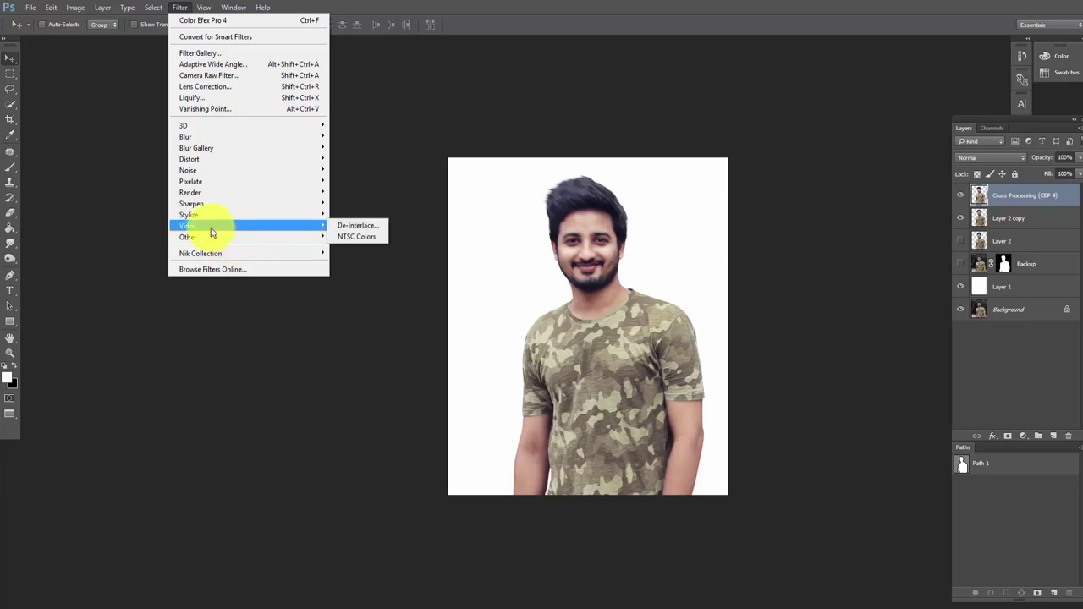
Apply Camera Raw with Highlights +28, Whites +21, Blacks +23, Clarity +45 and raised Exposure.
{"action": "left_click", "coordinate": [230, 75]}
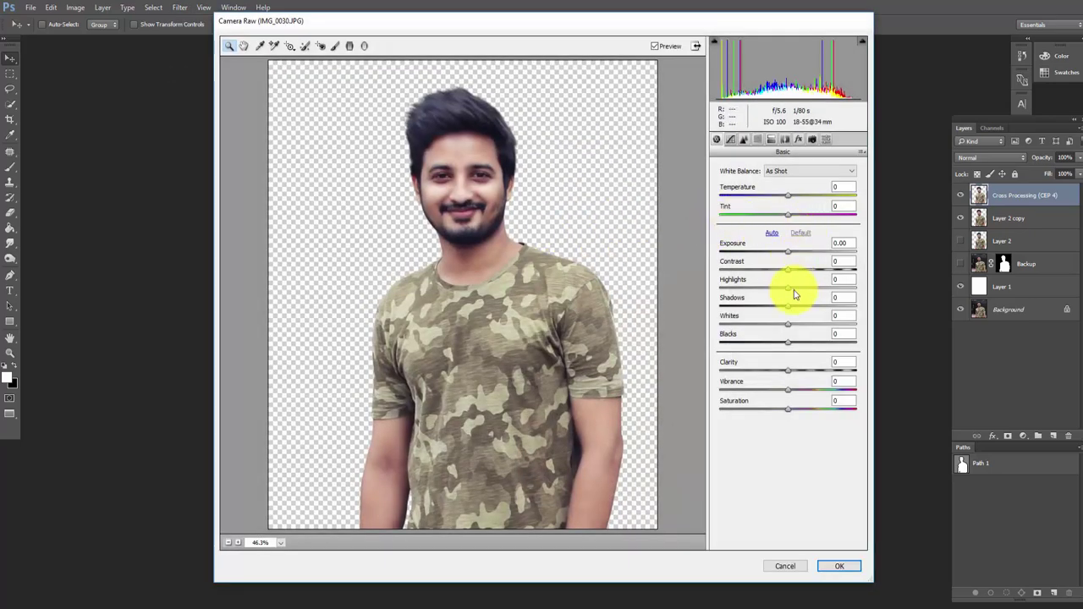
{"action": "left_click_drag", "start_coordinate": [793, 293], "coordinate": [805, 293]}
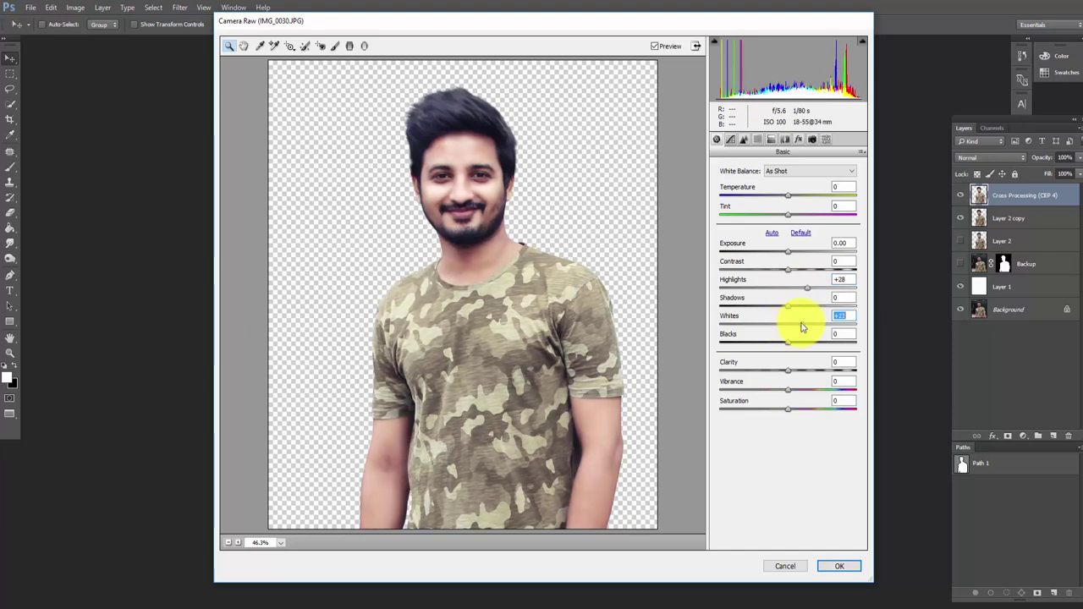
{"action": "left_click_drag", "start_coordinate": [799, 347], "coordinate": [817, 373]}
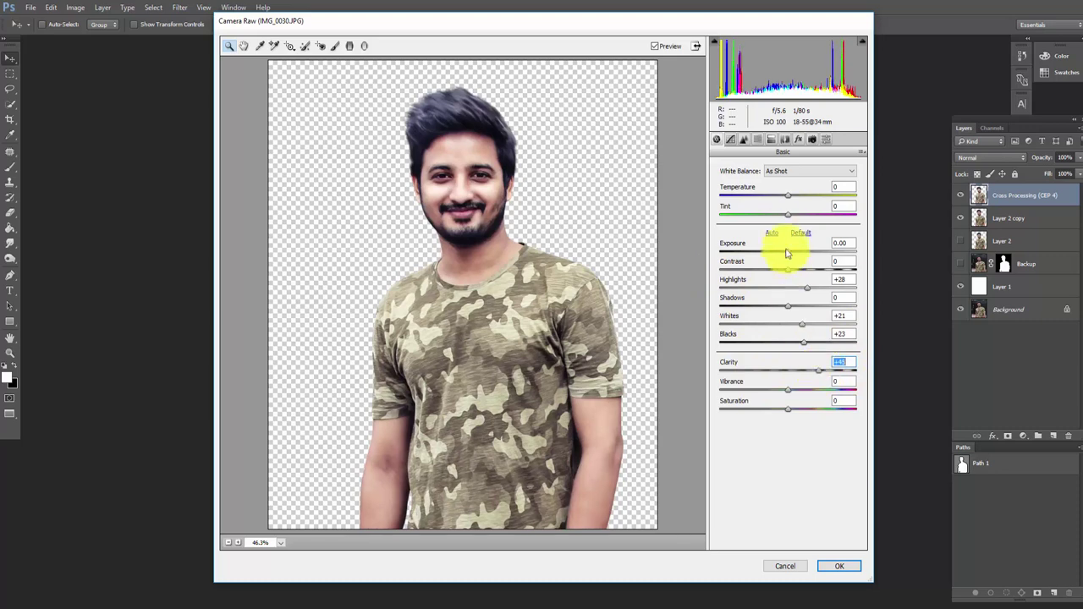
{"action": "mouse_move", "coordinate": [791, 256]}
{"action": "left_mouse_down"}
{"action": "mouse_move", "coordinate": [773, 259]}
{"action": "mouse_move", "coordinate": [797, 258]}
{"action": "left_mouse_up"}
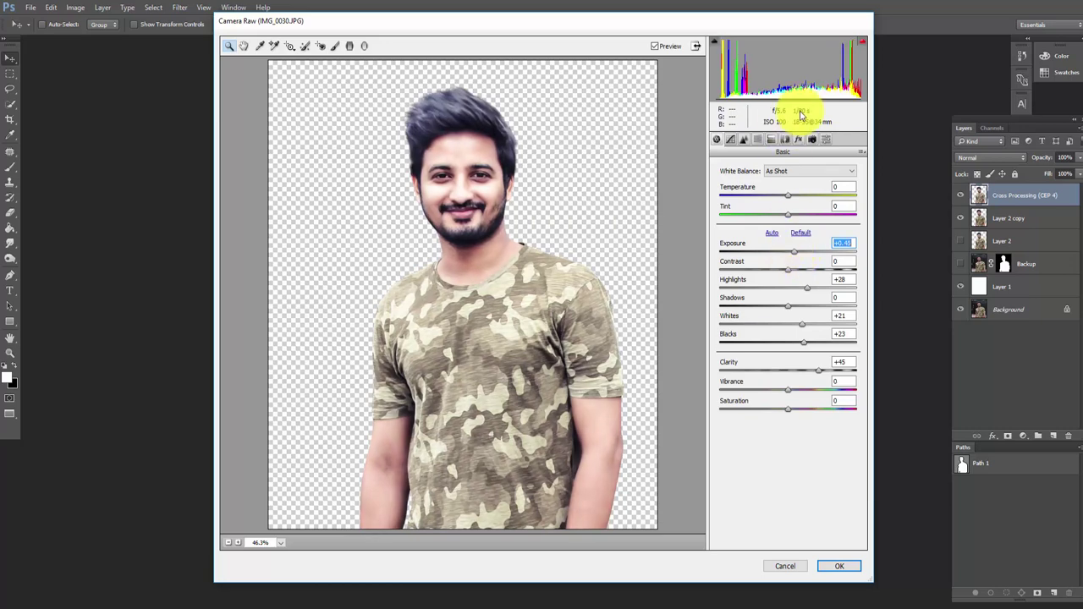
{"action": "left_click", "coordinate": [848, 568]}
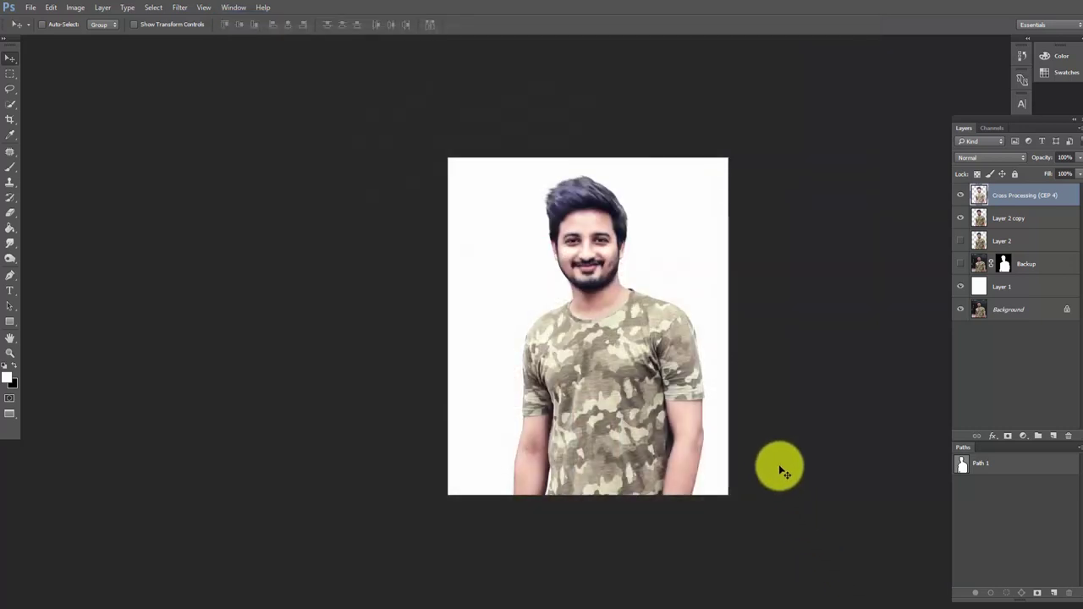
{"action": "scroll", "coordinate": [625, 251], "scroll_direction": "up", "scroll_amount": 2}
{"action": "scroll", "coordinate": [659, 259], "scroll_direction": "down", "scroll_amount": 1}
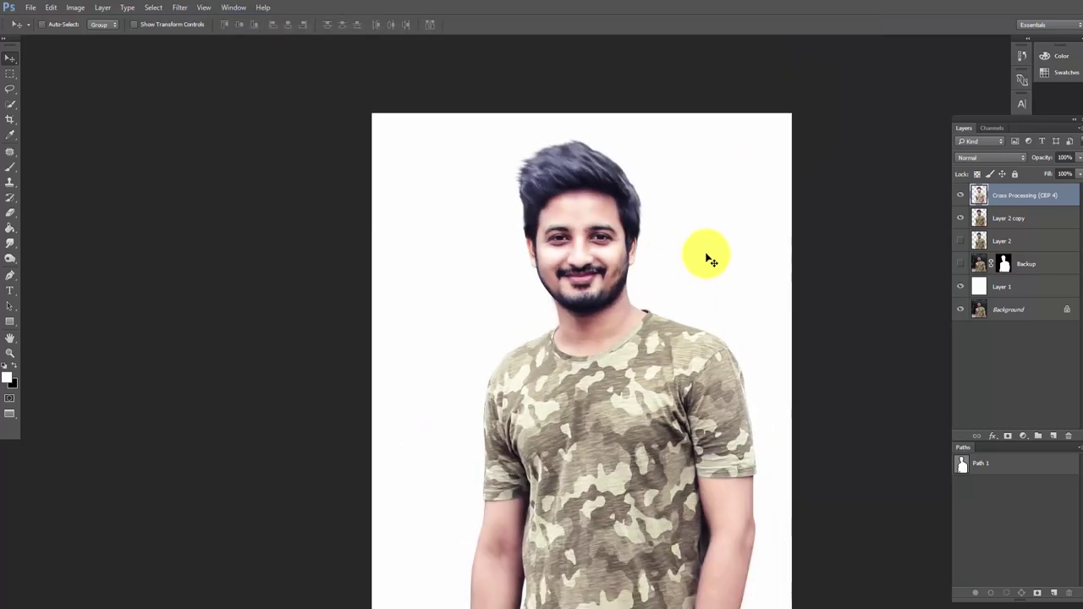
{"action": "left_click", "coordinate": [960, 196]}
{"action": "left_click", "coordinate": [958, 197]}
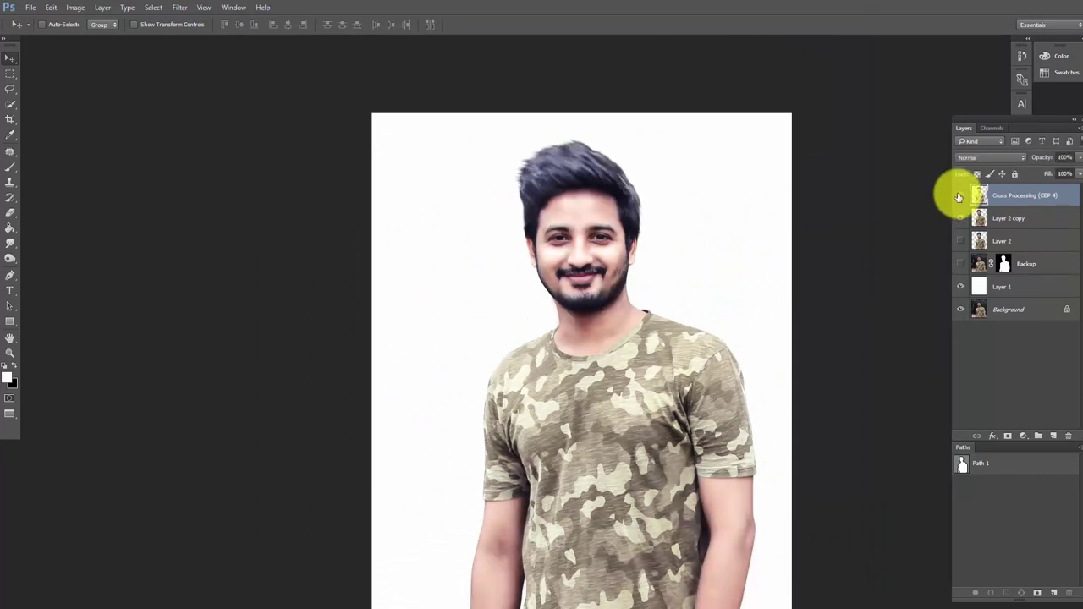
{"action": "left_click", "coordinate": [958, 196]}
{"action": "left_click", "coordinate": [958, 197]}
{"action": "scroll", "coordinate": [662, 239], "scroll_direction": "down", "scroll_amount": 1}
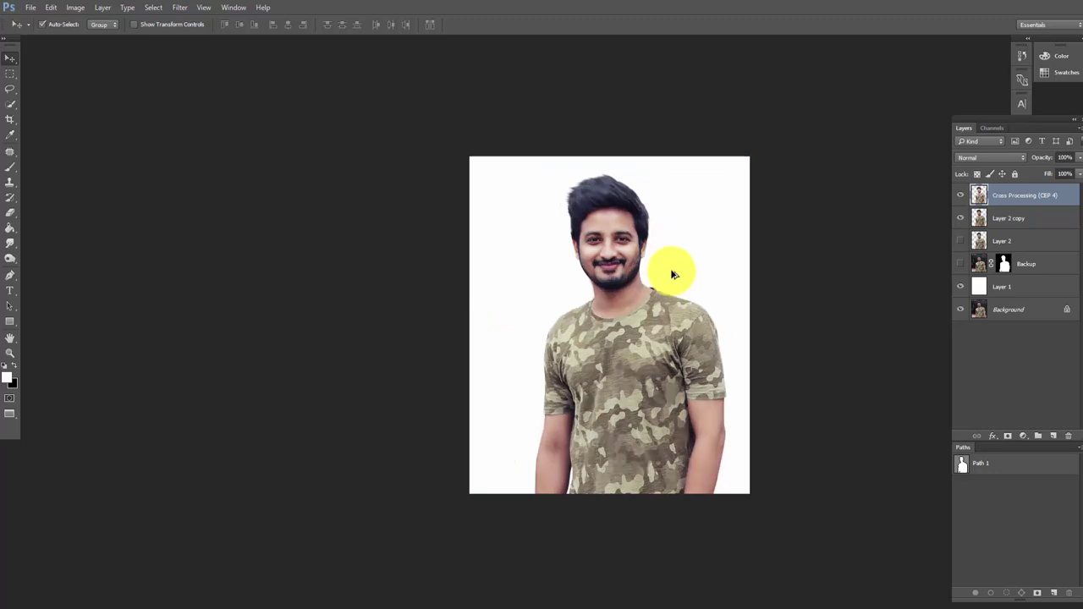
{"action": "left_click_drag", "start_coordinate": [671, 274], "coordinate": [685, 272]}
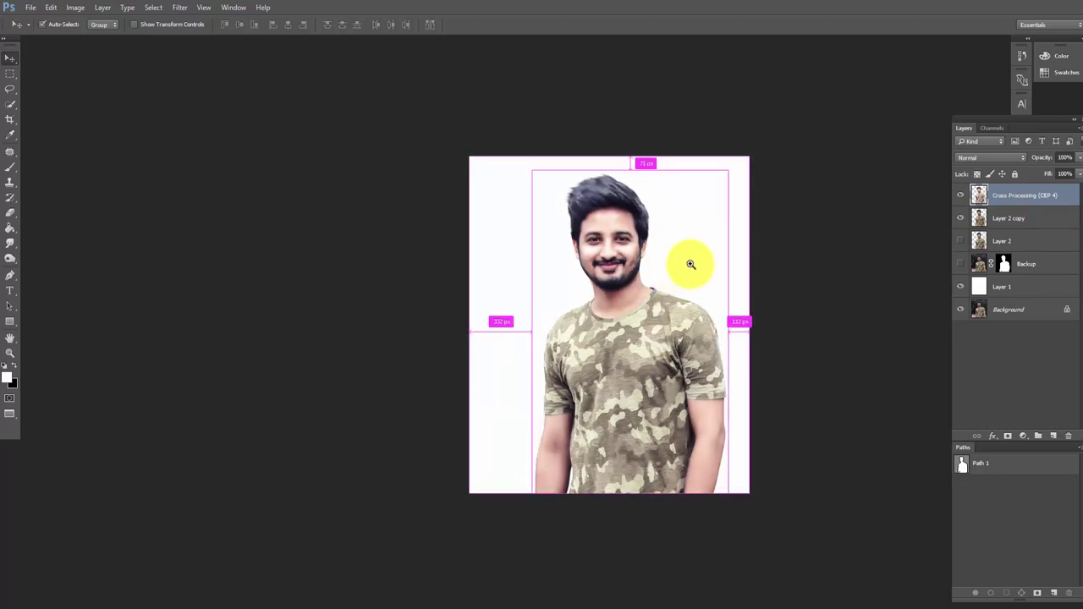
{"action": "left_click", "coordinate": [689, 264], "text": "ctrl"}
{"action": "left_click", "coordinate": [681, 266], "text": "ctrl+alt"}
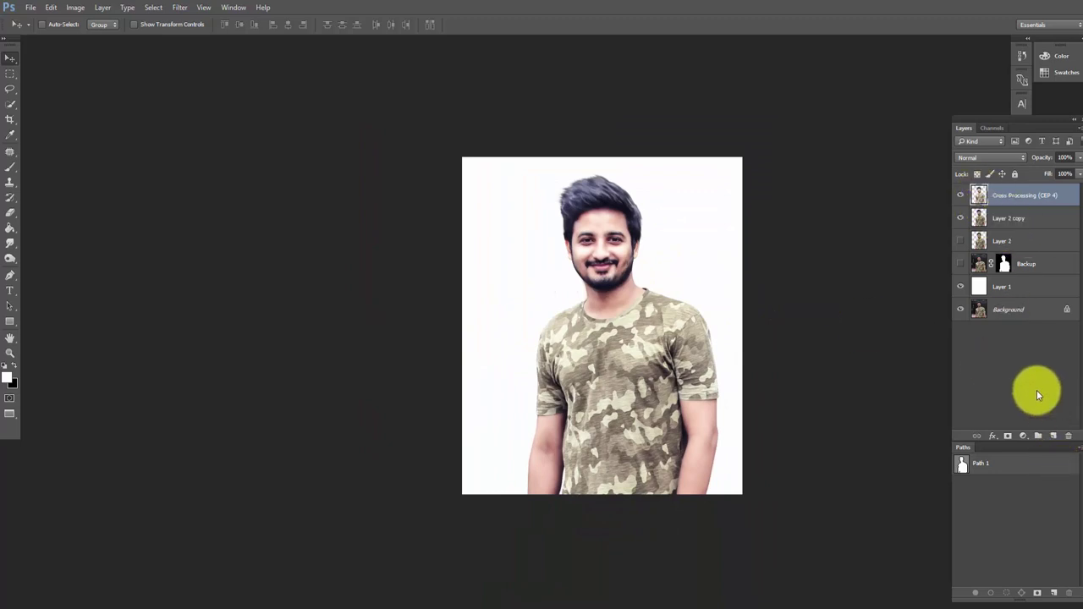
{"action": "left_click", "coordinate": [594, 339]}
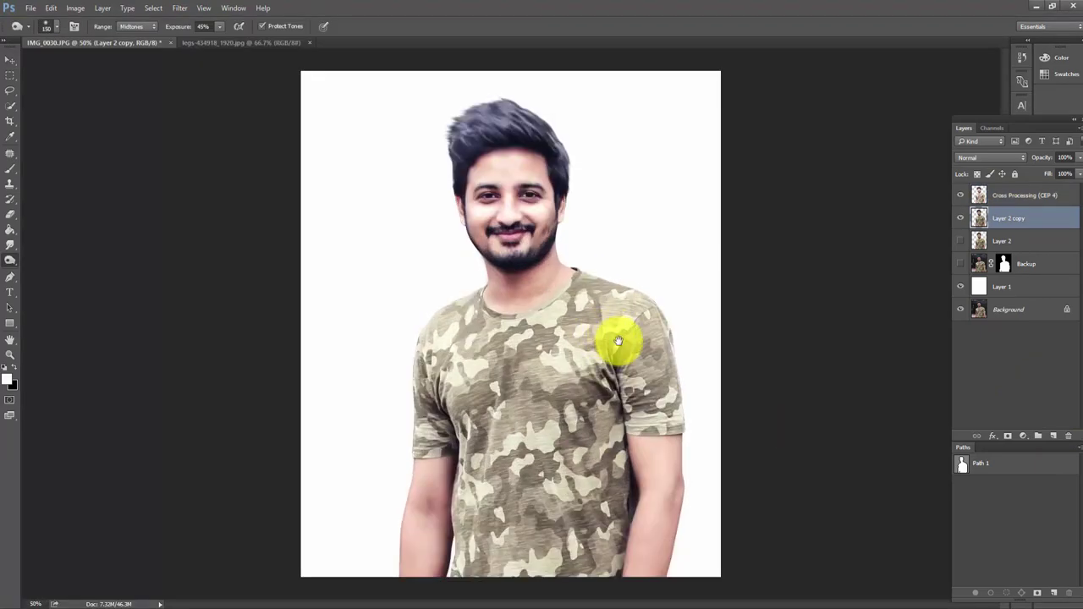
Check the original background, zoom the portrait to 33.3% and the legs photo to 50%.
{"action": "left_click", "coordinate": [960, 309], "text": "alt"}
{"action": "left_click", "coordinate": [960, 310], "text": "alt"}
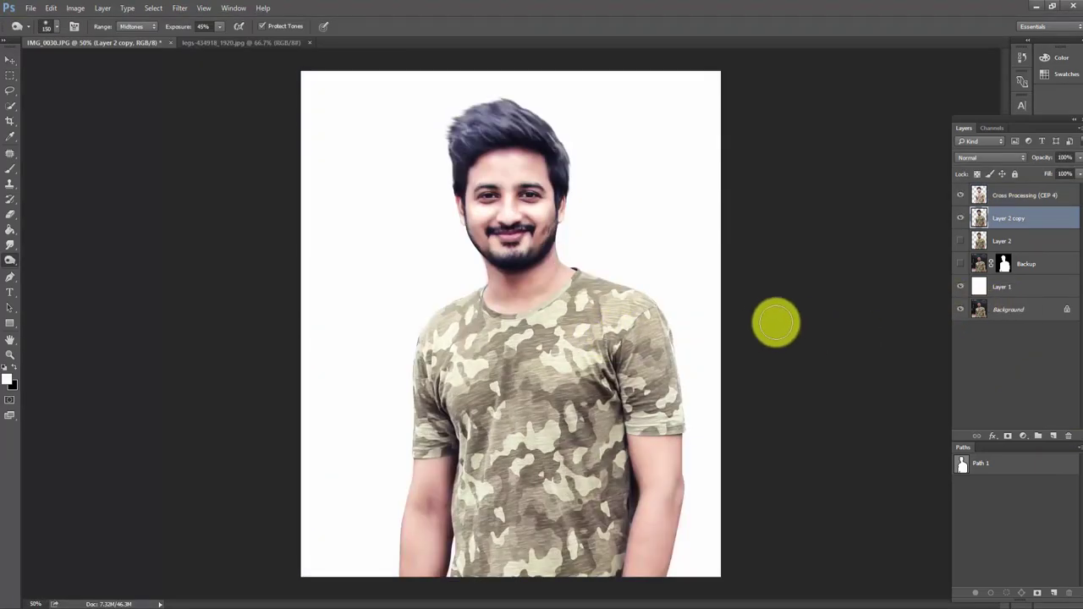
{"action": "key", "text": "ctrl+minus"}
{"action": "left_click", "coordinate": [244, 43]}
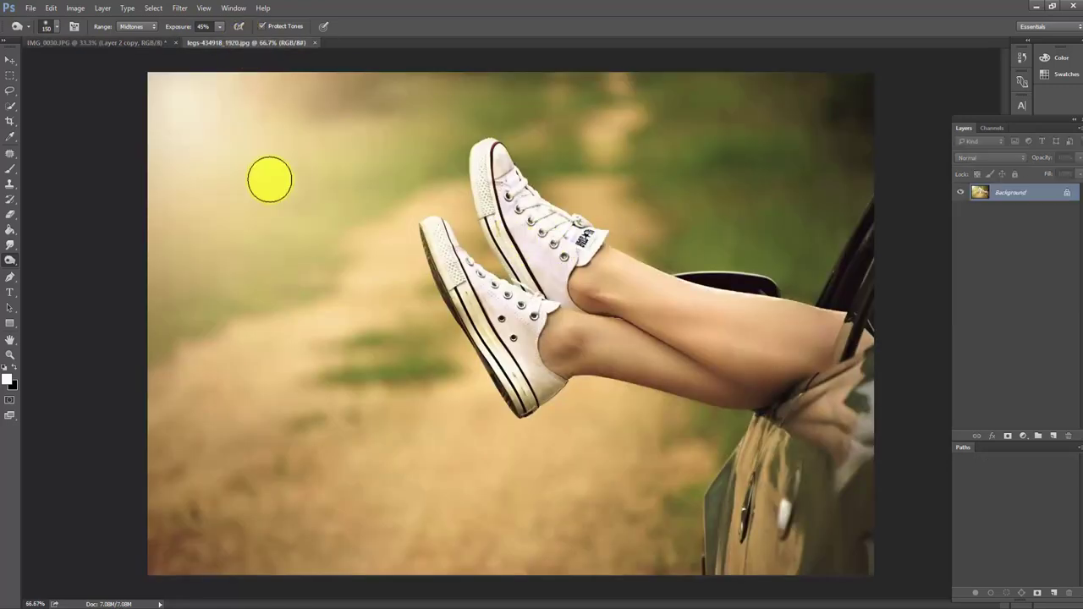
{"action": "left_click", "coordinate": [309, 178], "text": "alt"}
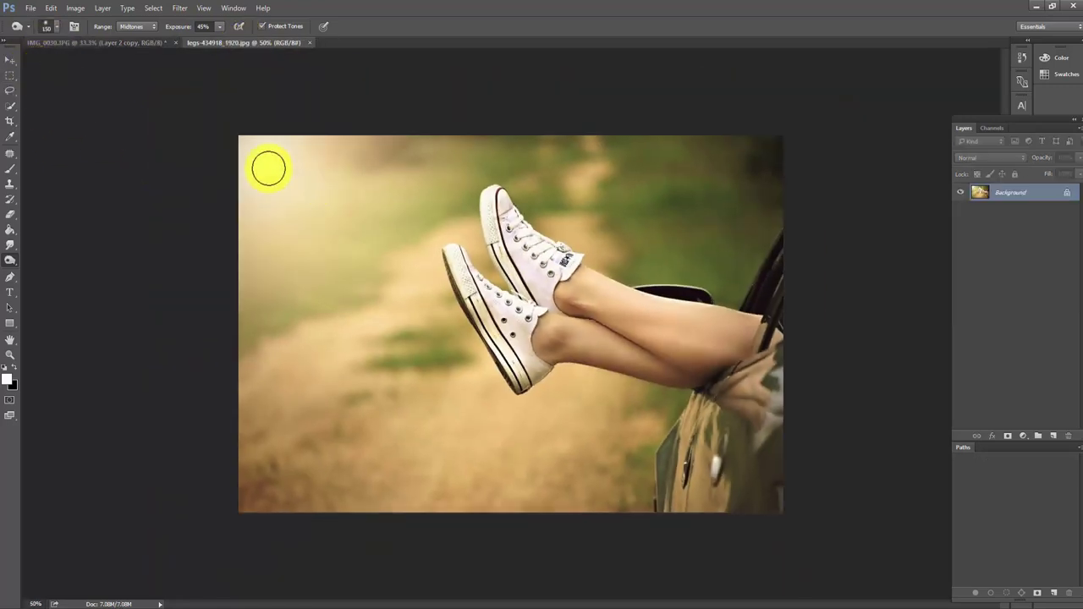
Select the whole legs photo, drag it into the portrait as Layer 3, and close it.
{"action": "left_click", "coordinate": [8, 76]}
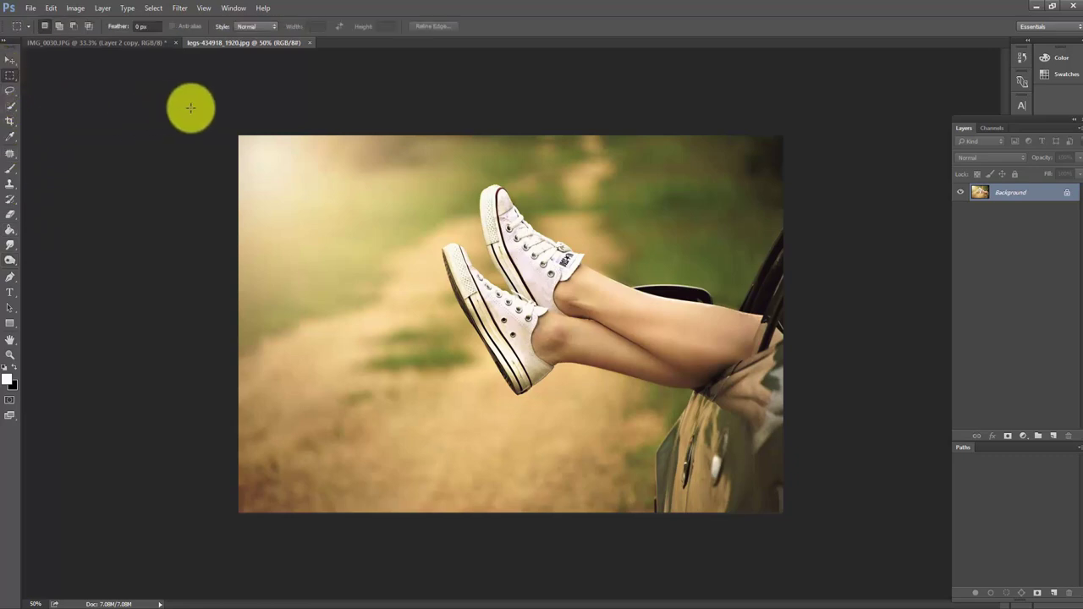
{"action": "left_click_drag", "start_coordinate": [191, 106], "coordinate": [863, 550]}
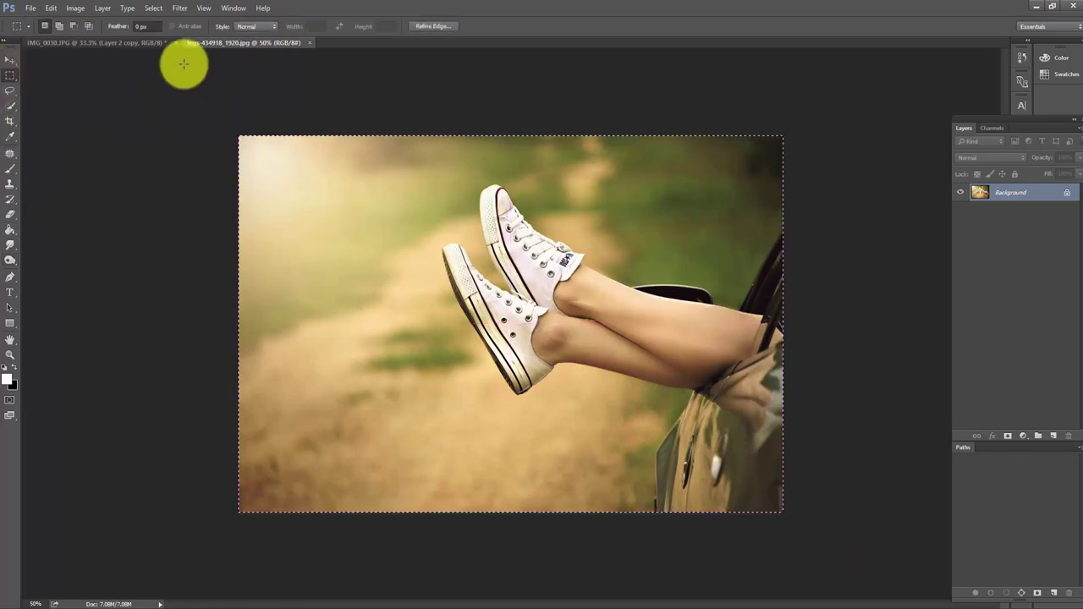
{"action": "left_click_drag", "start_coordinate": [263, 42], "coordinate": [503, 126]}
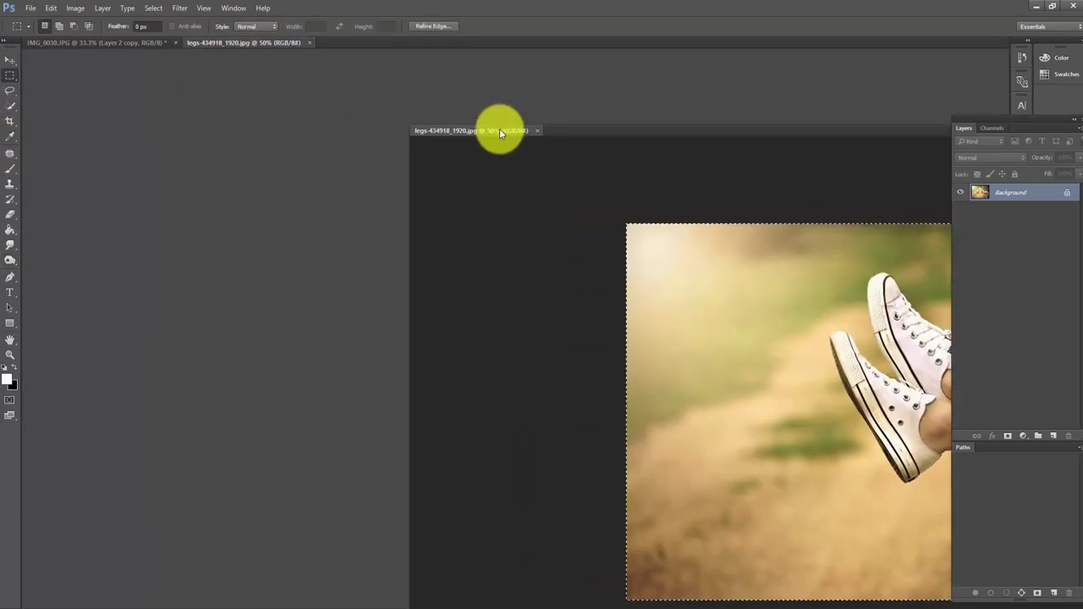
{"action": "left_click_drag", "start_coordinate": [646, 131], "coordinate": [845, 329]}
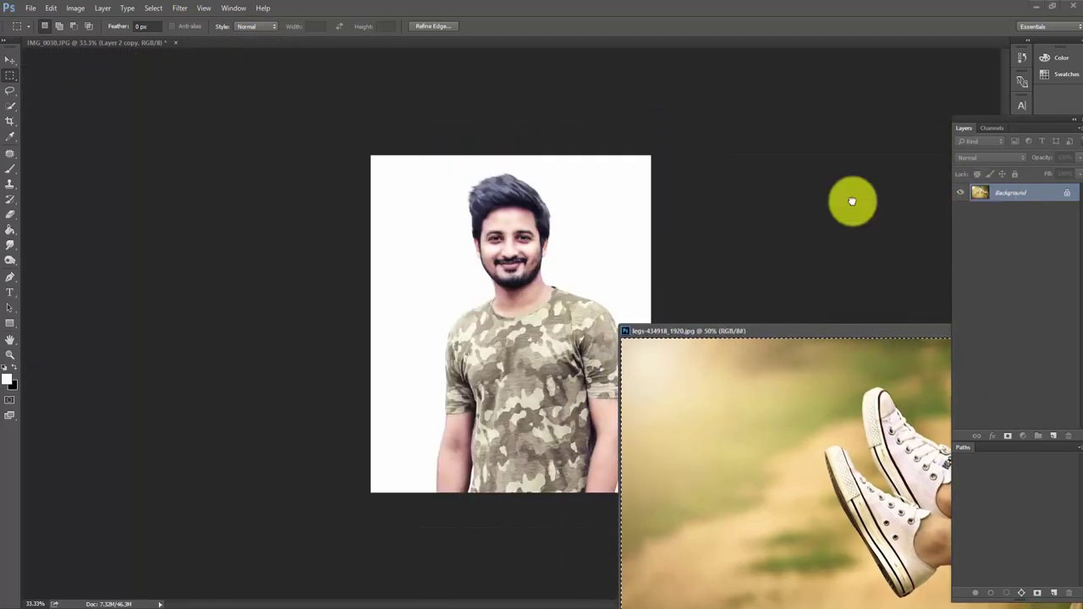
{"action": "left_click_drag", "start_coordinate": [1018, 221], "coordinate": [544, 265]}
{"action": "left_click_drag", "start_coordinate": [810, 330], "coordinate": [654, 281]}
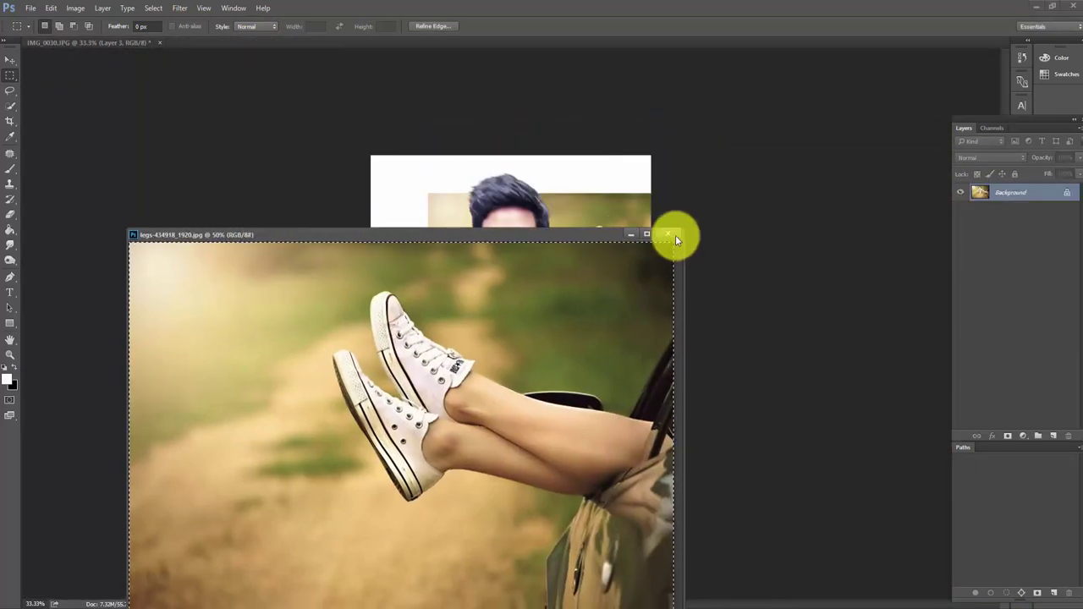
{"action": "left_click", "coordinate": [672, 232]}
{"action": "left_click", "coordinate": [10, 60]}
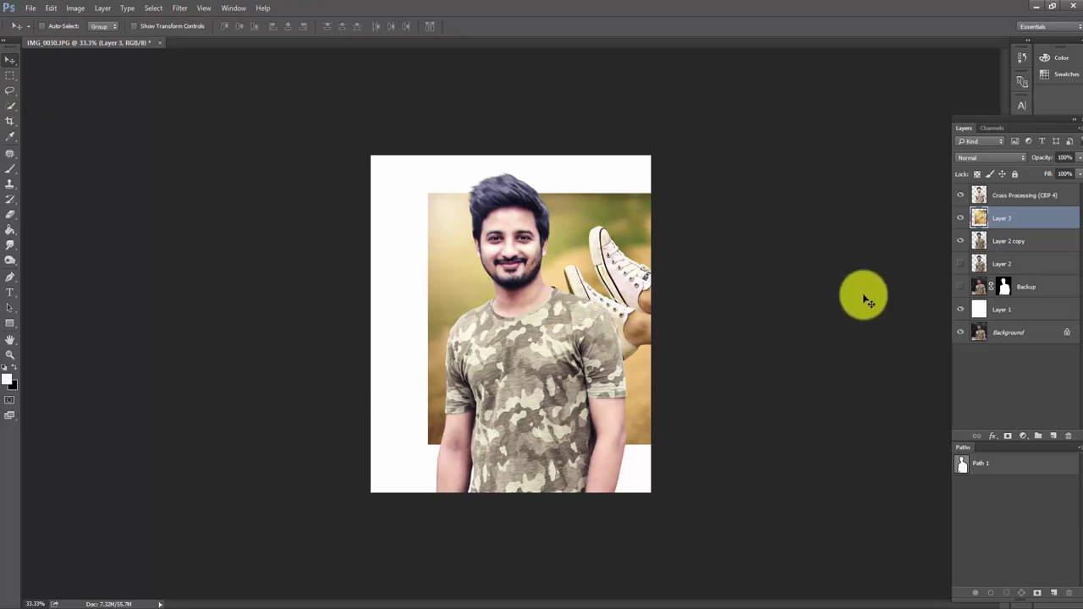
Reposition the outdoor background layer up over the portrait.
{"action": "left_click_drag", "start_coordinate": [626, 297], "coordinate": [568, 260]}
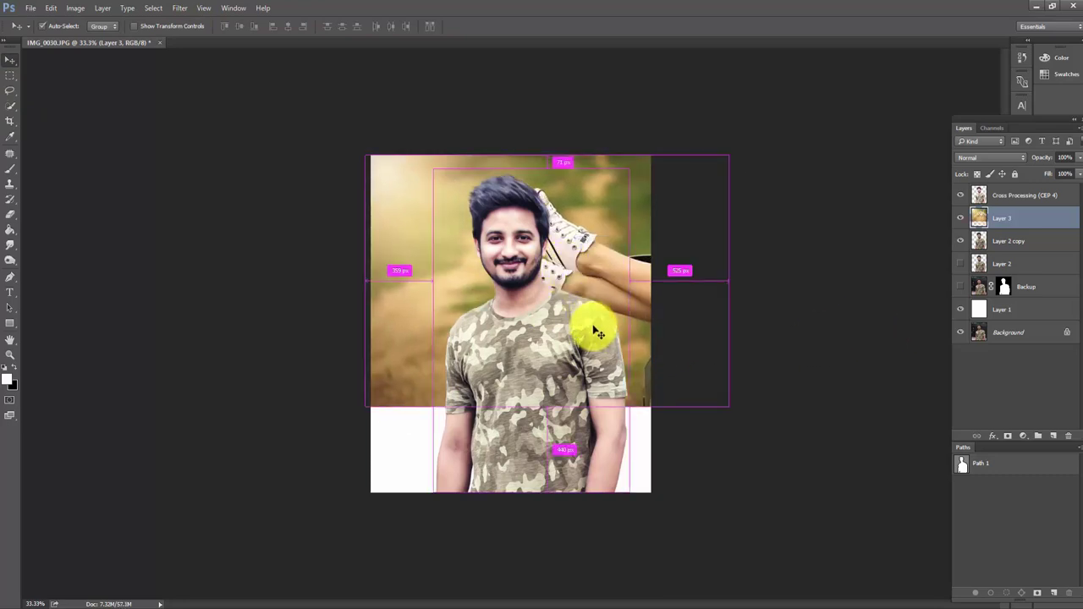
{"action": "mouse_move", "coordinate": [635, 383]}
{"action": "left_mouse_down"}
{"action": "mouse_move", "coordinate": [623, 425]}
{"action": "mouse_move", "coordinate": [604, 418]}
{"action": "left_mouse_up"}
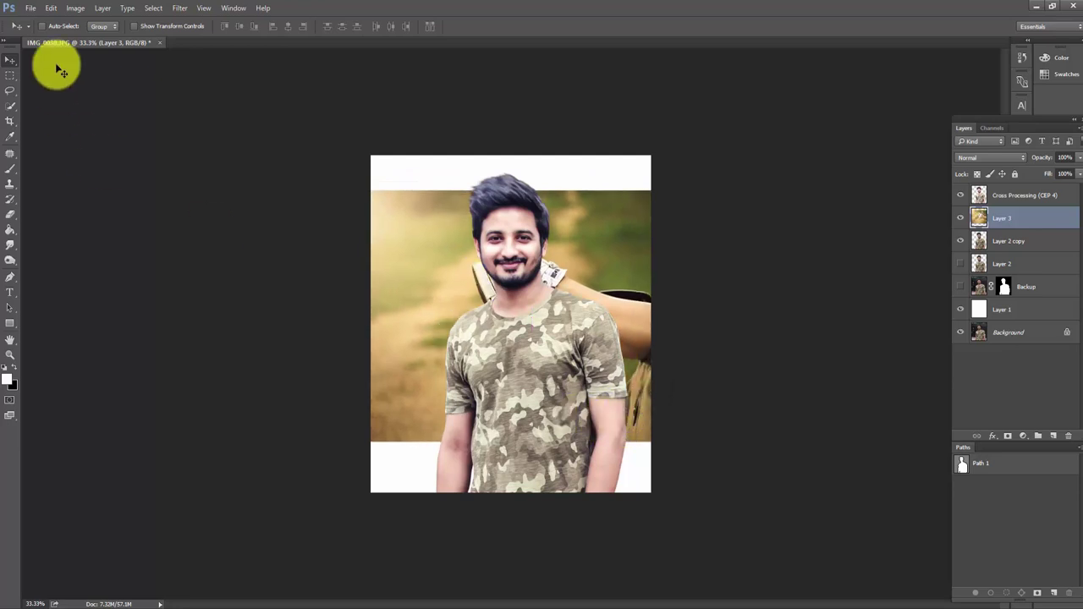
{"action": "left_click", "coordinate": [51, 8]}
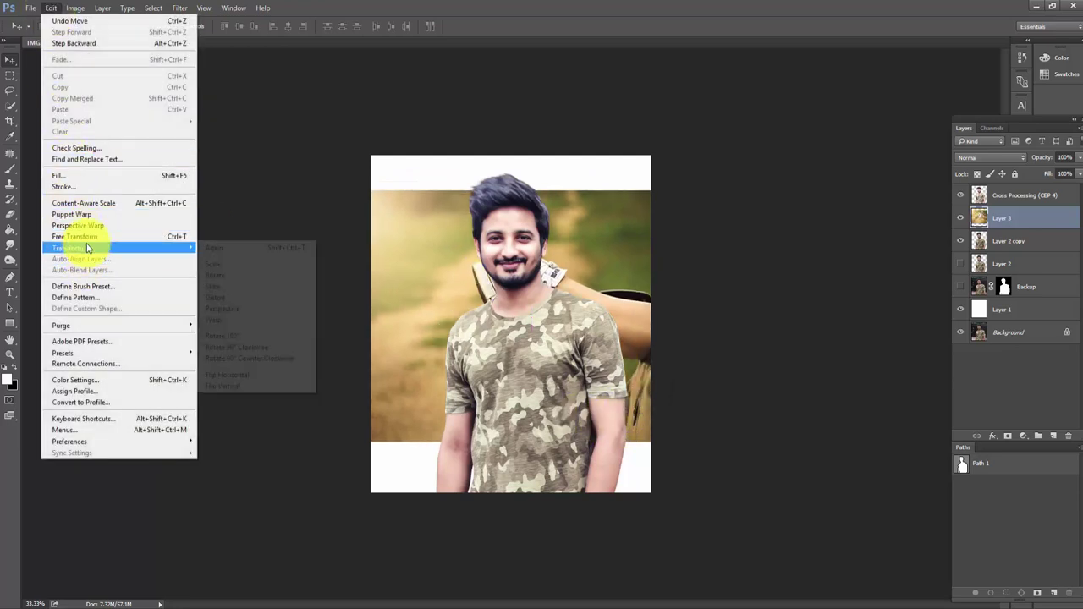
{"action": "left_click", "coordinate": [85, 236]}
Stretch the background to about 89.84% width and 151.46% height to fill the canvas.
{"action": "left_click_drag", "start_coordinate": [699, 191], "coordinate": [708, 159]}
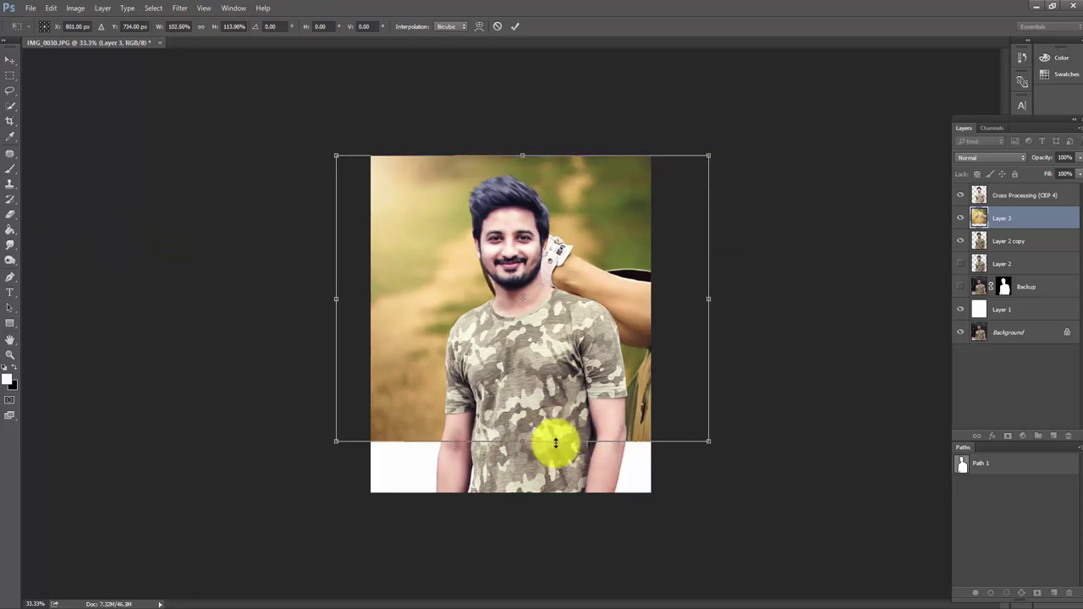
{"action": "mouse_move", "coordinate": [555, 441]}
{"action": "left_mouse_down"}
{"action": "mouse_move", "coordinate": [559, 501]}
{"action": "mouse_move", "coordinate": [580, 491]}
{"action": "left_mouse_up"}
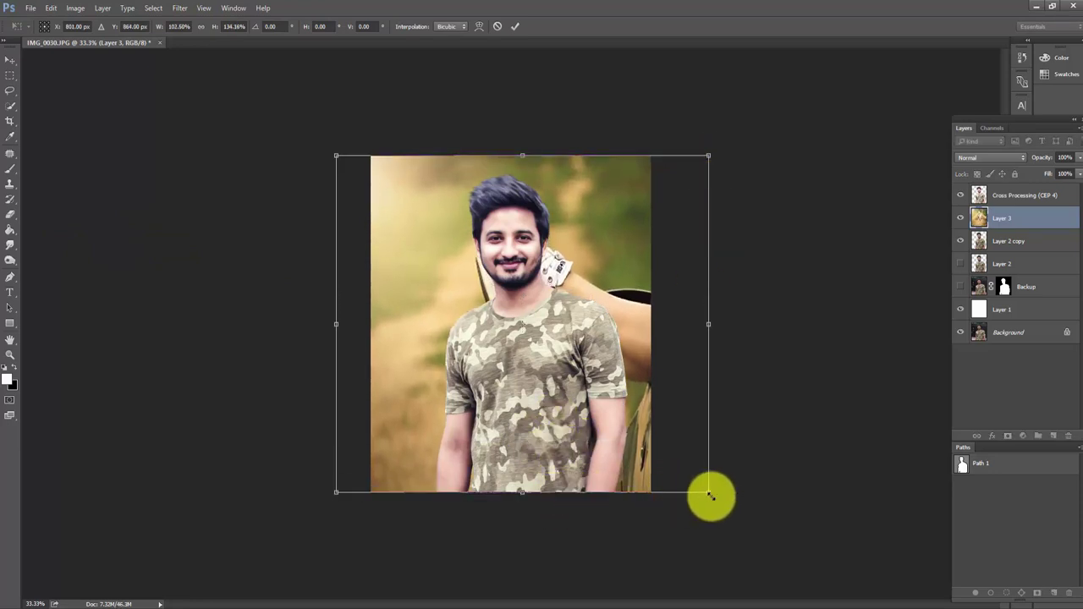
{"action": "left_click_drag", "start_coordinate": [708, 497], "coordinate": [677, 488]}
{"action": "left_click_drag", "start_coordinate": [506, 487], "coordinate": [506, 515]}
{"action": "left_click_drag", "start_coordinate": [504, 153], "coordinate": [505, 135]}
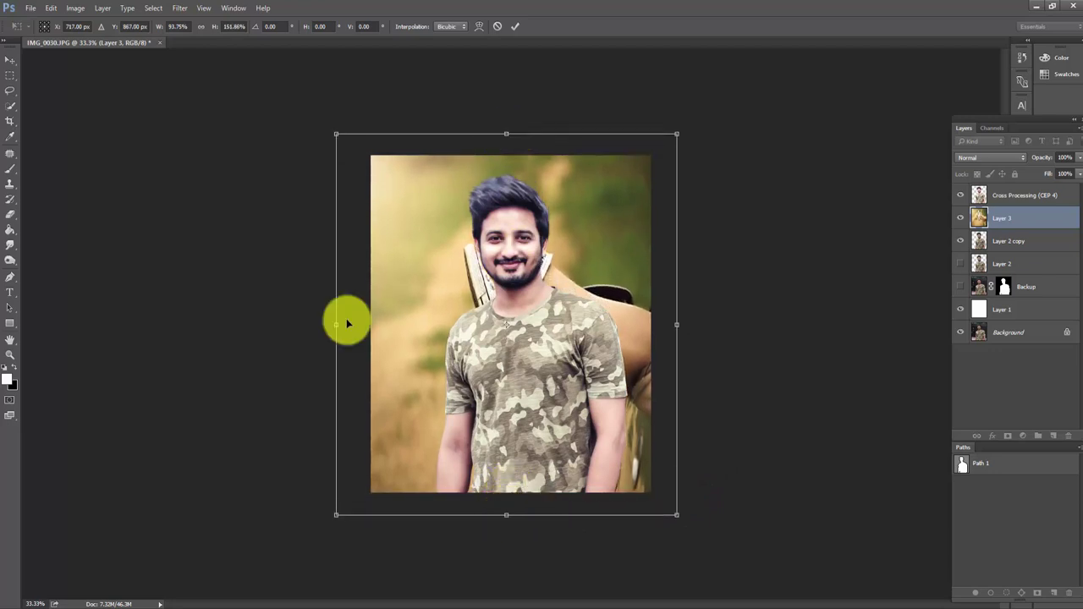
{"action": "left_click_drag", "start_coordinate": [343, 324], "coordinate": [355, 324]}
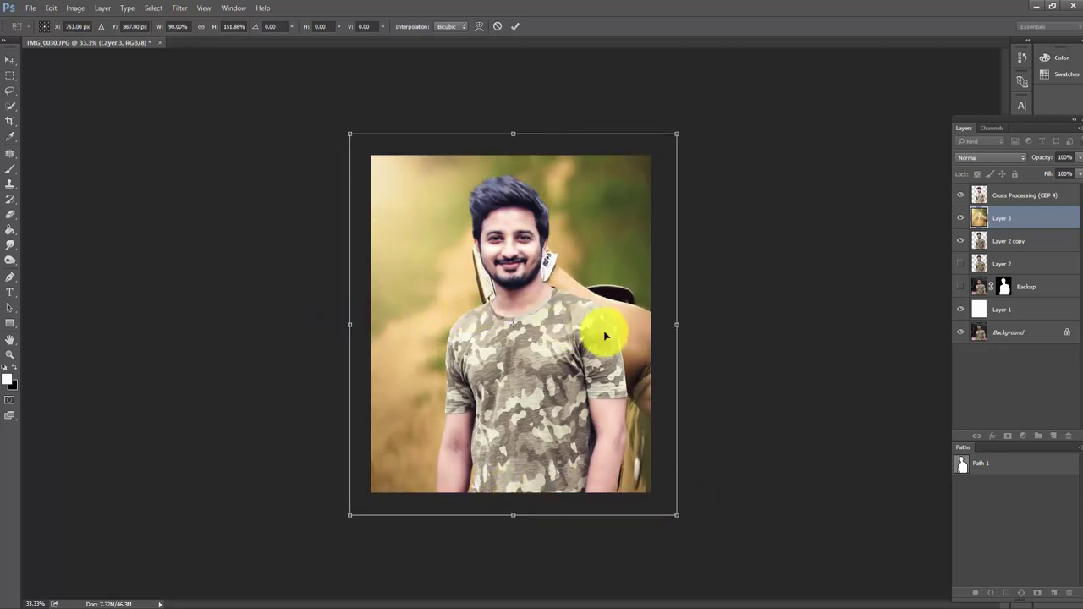
{"action": "left_click_drag", "start_coordinate": [679, 327], "coordinate": [679, 325]}
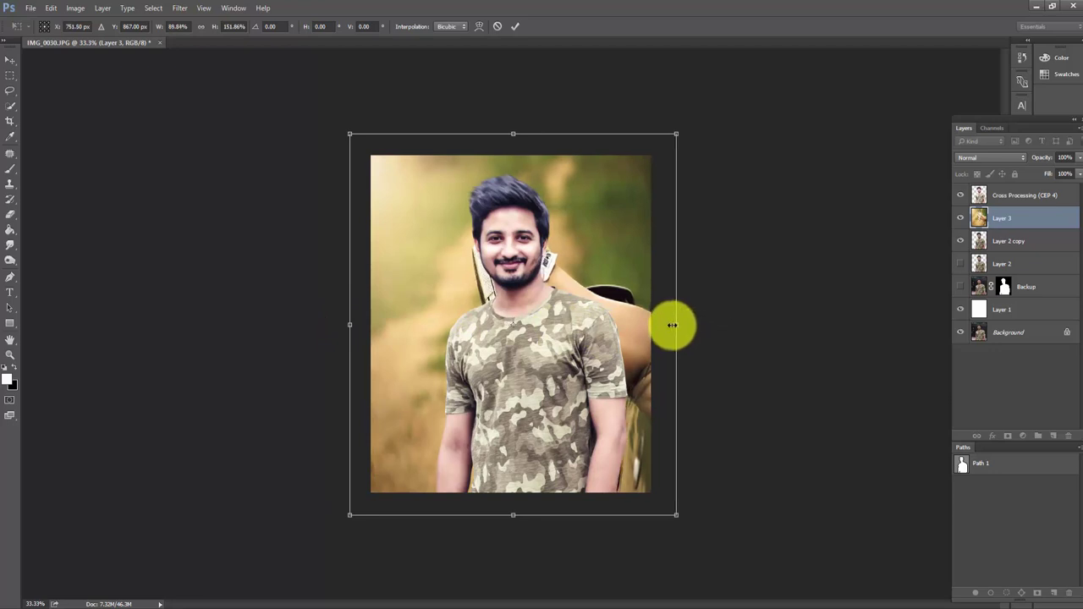
{"action": "key", "text": "Return"}
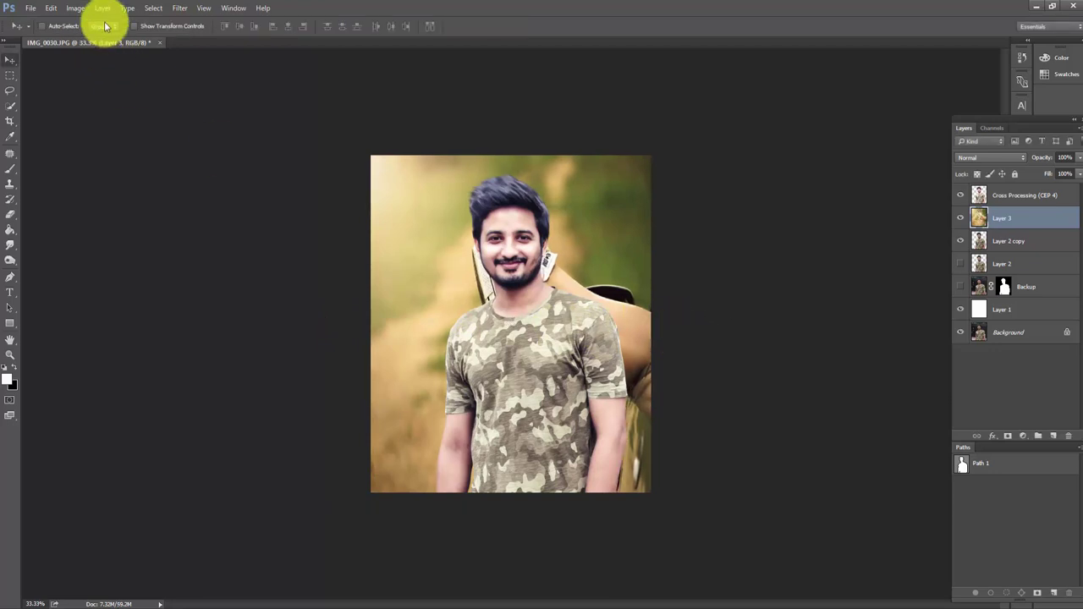
{"action": "left_click", "coordinate": [177, 8]}
{"action": "mouse_move", "coordinate": [245, 137]}
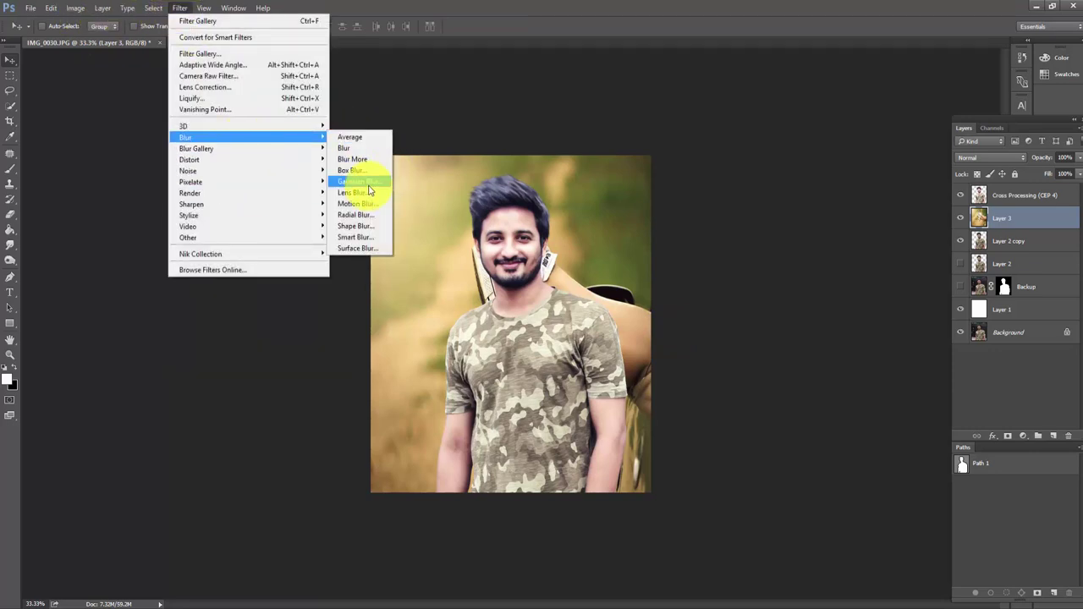
Blur the Layer 3 backdrop with a Gaussian Blur of roughly 41.5 pixels.
{"action": "left_click", "coordinate": [370, 186]}
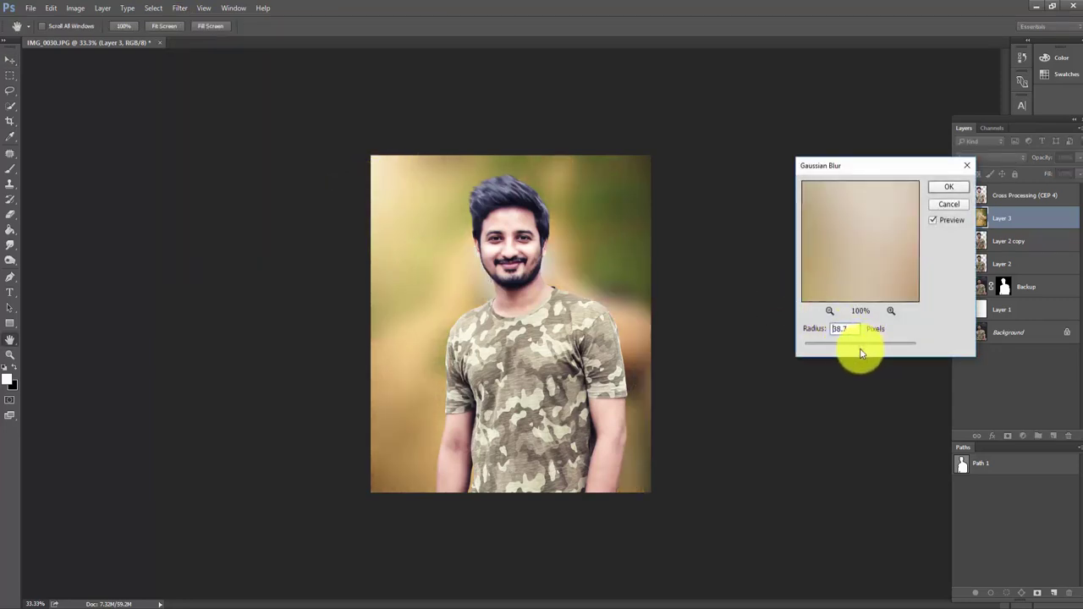
{"action": "left_click_drag", "start_coordinate": [860, 354], "coordinate": [858, 353]}
{"action": "left_click", "coordinate": [948, 186]}
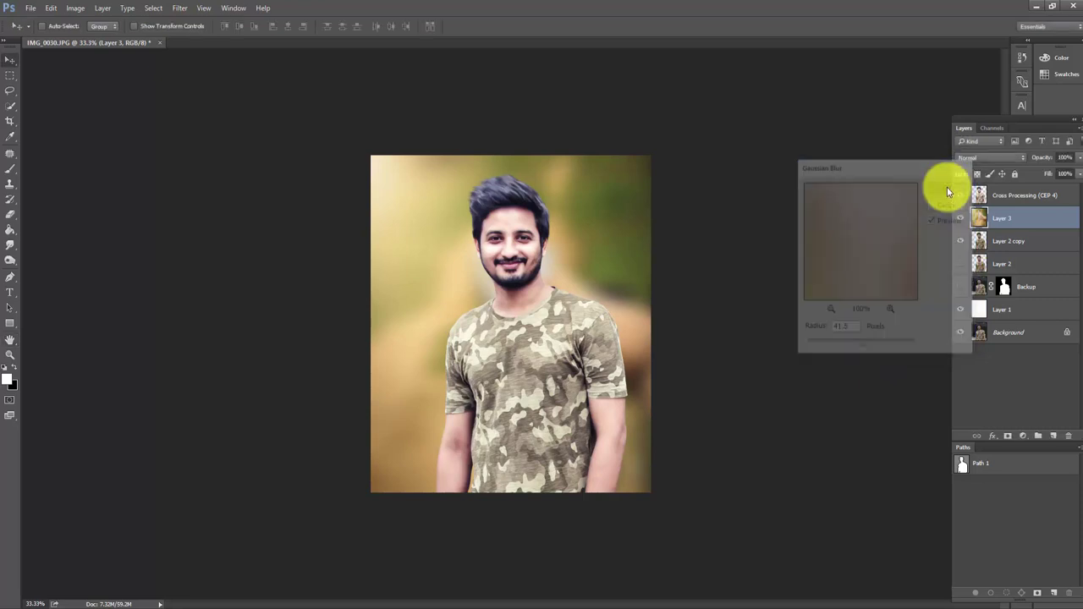
{"action": "left_click", "coordinate": [51, 7]}
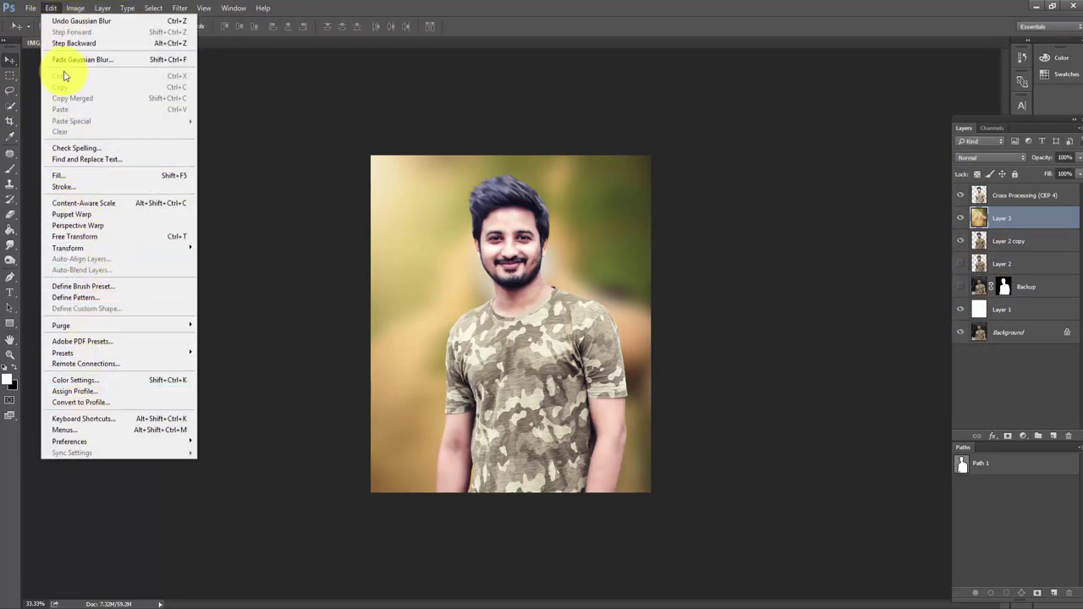
{"action": "mouse_move", "coordinate": [67, 248]}
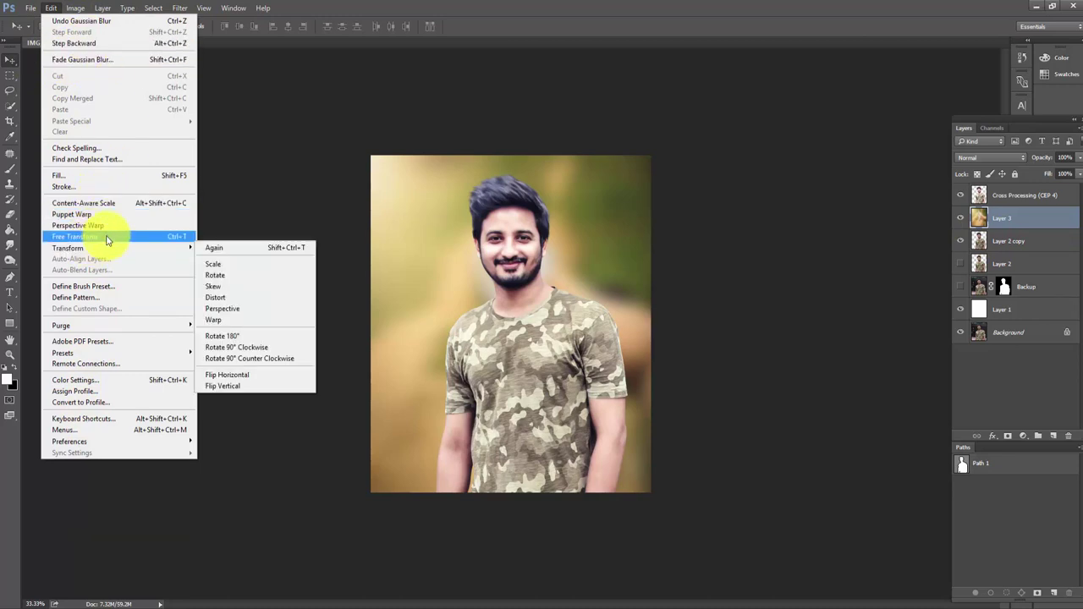
Free-transform the blurred backdrop to about 144.29% width and 126.84% height and commit.
{"action": "left_click", "coordinate": [107, 237]}
{"action": "left_click_drag", "start_coordinate": [676, 134], "coordinate": [673, 114]}
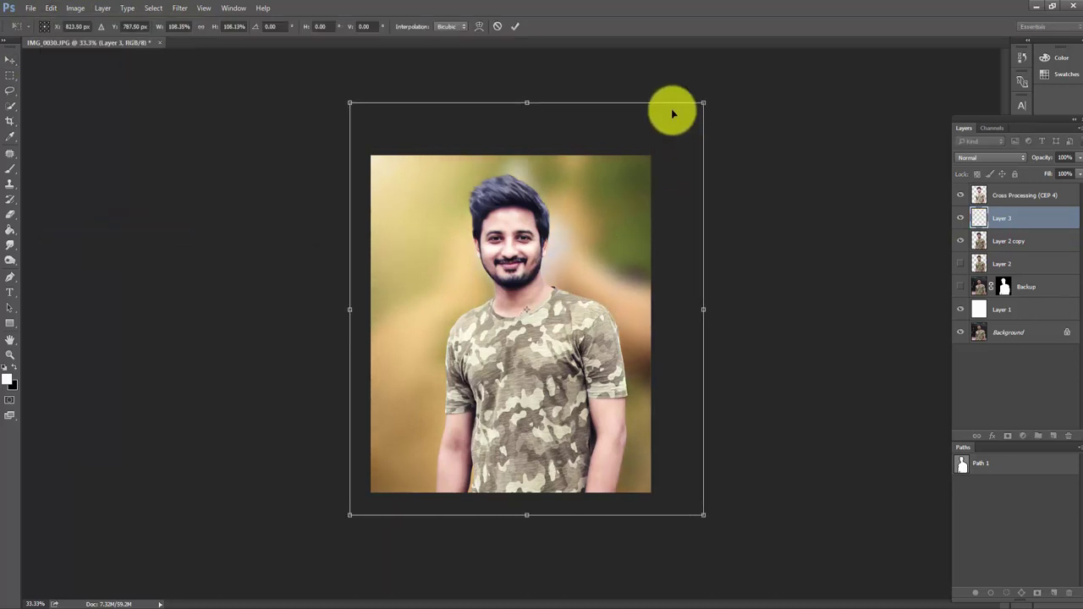
{"action": "left_click_drag", "start_coordinate": [349, 310], "coordinate": [310, 310]}
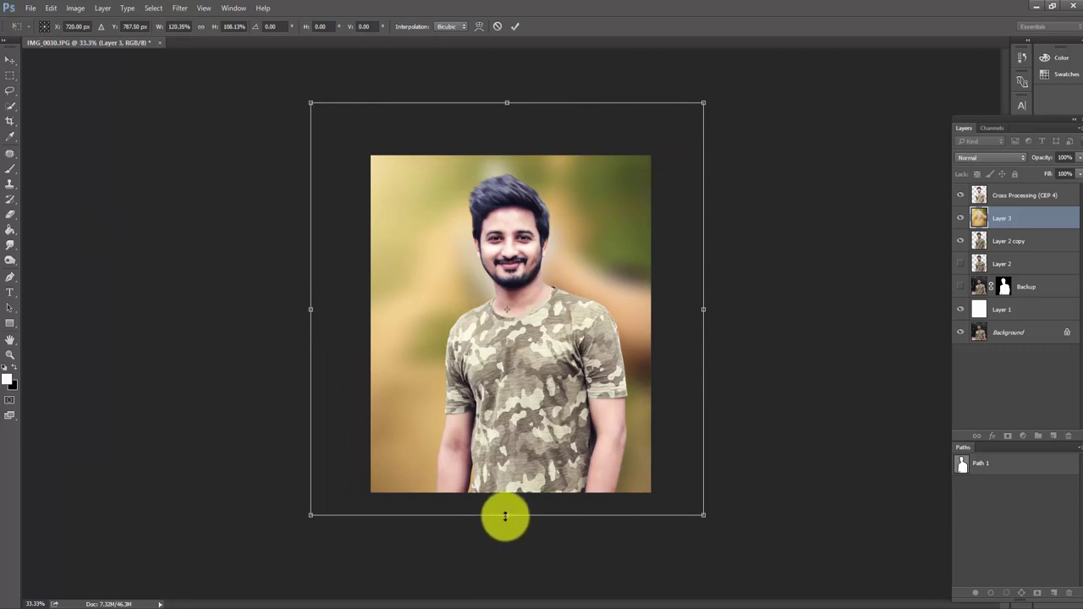
{"action": "left_click_drag", "start_coordinate": [505, 515], "coordinate": [507, 584]}
{"action": "left_click_drag", "start_coordinate": [525, 435], "coordinate": [509, 420]}
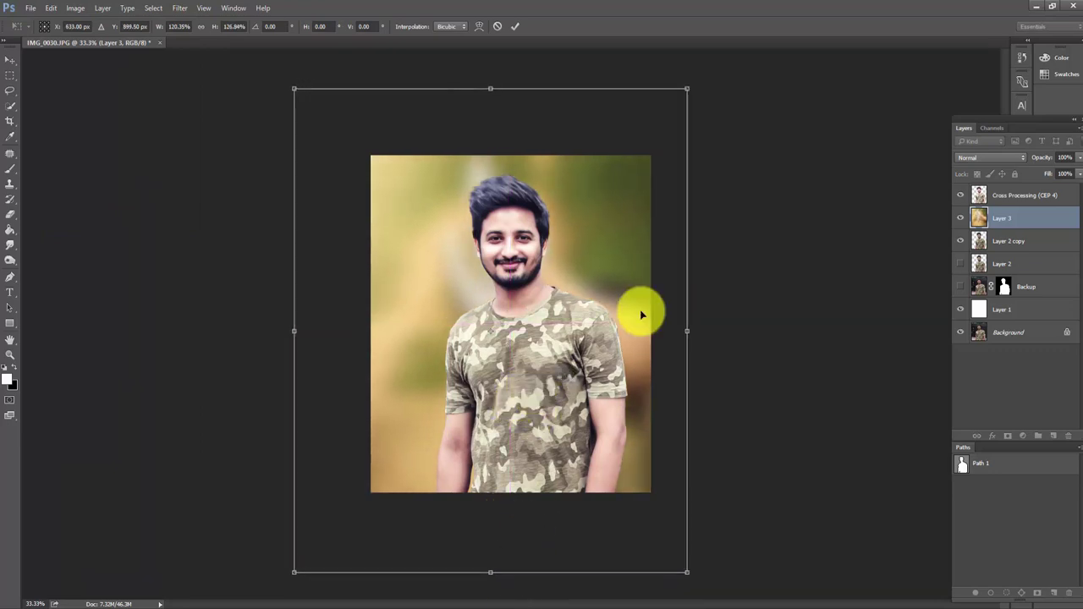
{"action": "left_click_drag", "start_coordinate": [691, 331], "coordinate": [768, 321]}
{"action": "mouse_move", "coordinate": [597, 347]}
{"action": "left_mouse_down"}
{"action": "mouse_move", "coordinate": [580, 331]}
{"action": "mouse_move", "coordinate": [564, 334]}
{"action": "mouse_move", "coordinate": [589, 333]}
{"action": "left_mouse_up"}
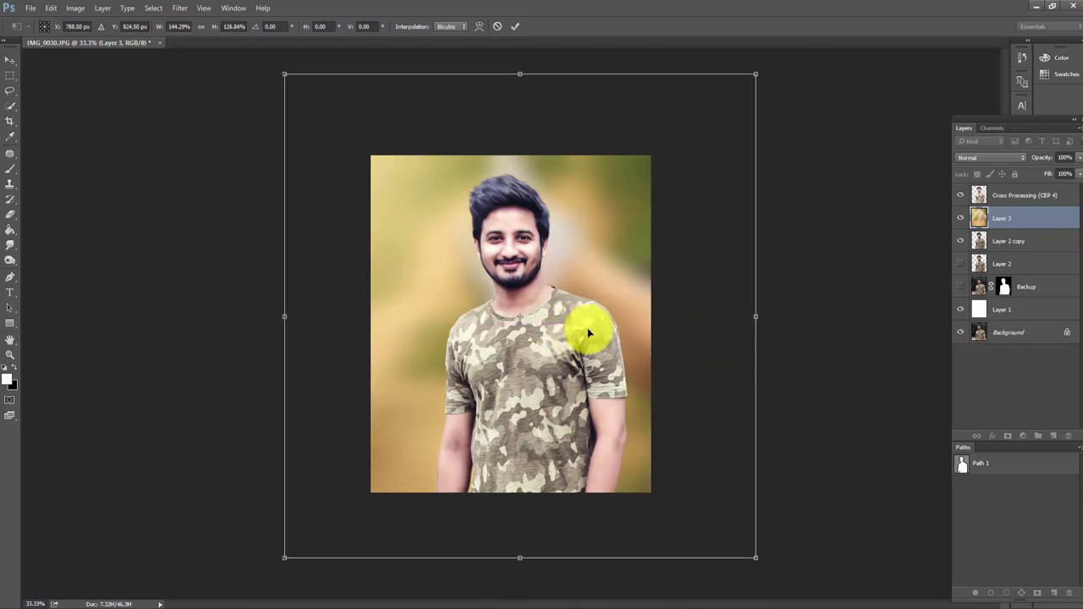
{"action": "left_click", "coordinate": [513, 27]}
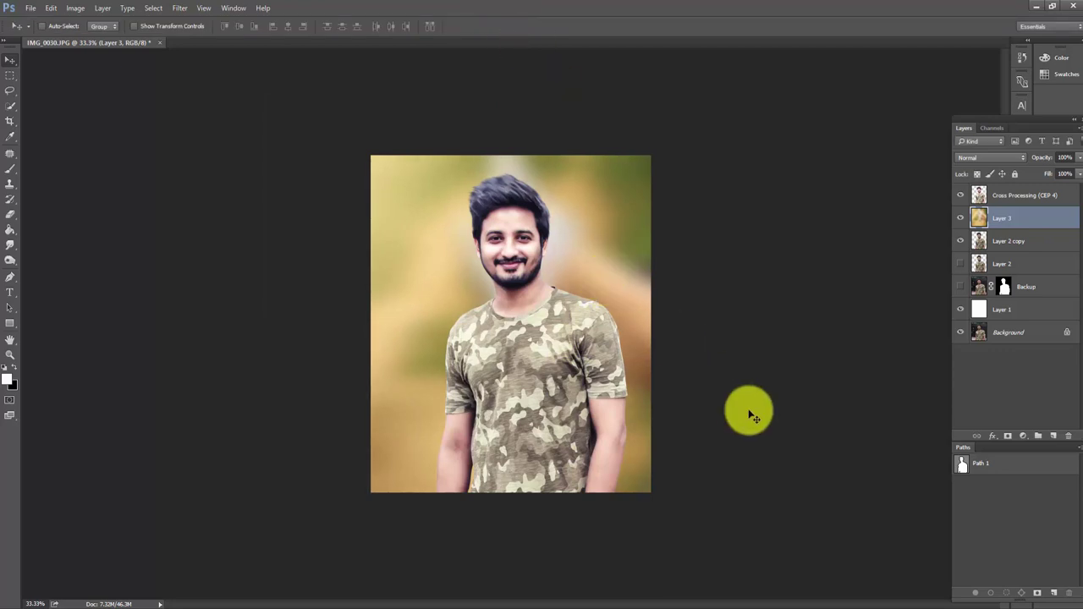
Select the man's pixels from the Cross Processing (CEP 4) layer.
{"action": "left_click", "coordinate": [571, 279], "text": "alt"}
{"action": "left_click", "coordinate": [571, 279], "text": "ctrl"}
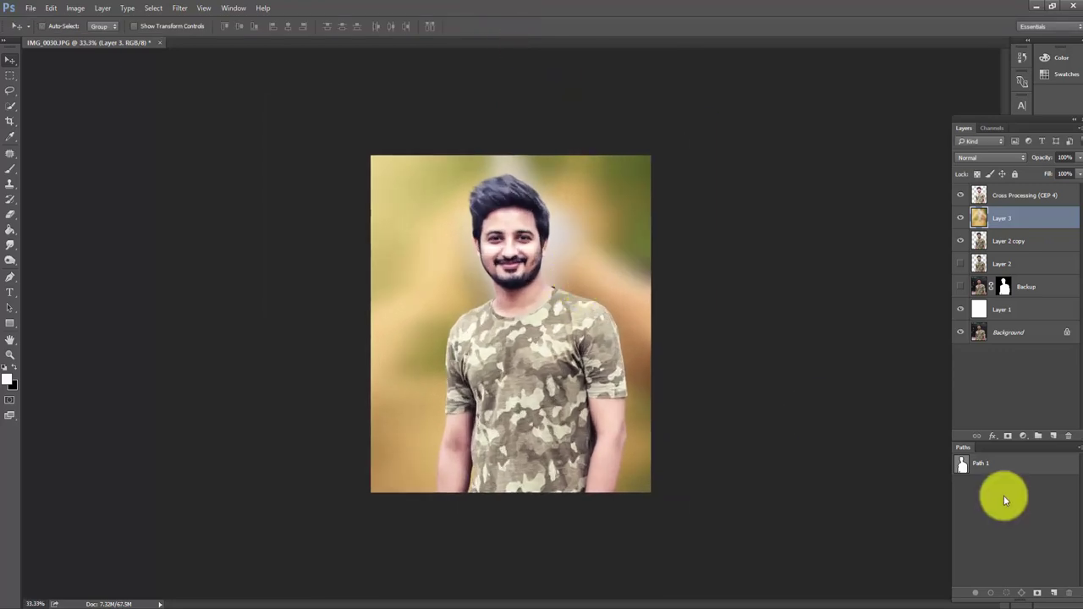
{"action": "left_click", "coordinate": [981, 195]}
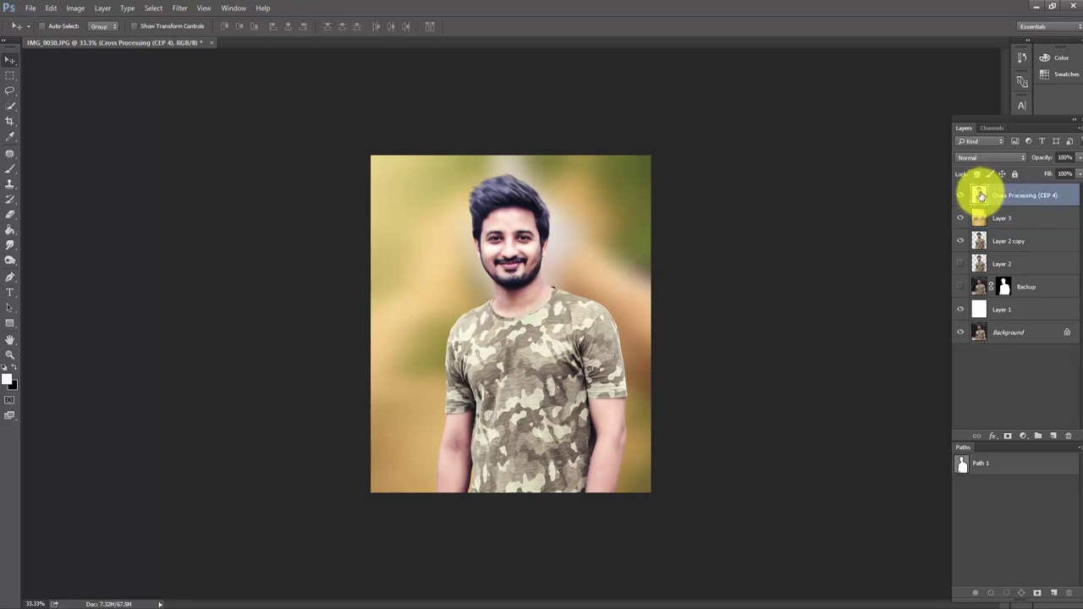
{"action": "right_click", "coordinate": [980, 196]}
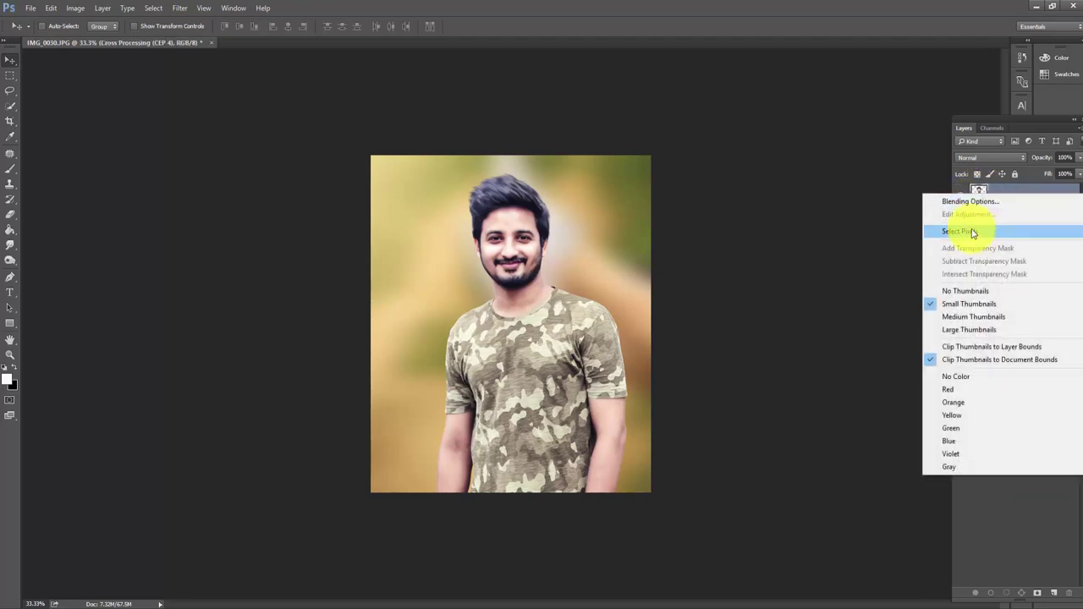
{"action": "left_click", "coordinate": [972, 232]}
Zoom to 100% and dodge the man's hair and face at Midtones, 40% exposure.
{"action": "key", "text": "ctrl+plus"}
{"action": "key", "text": "ctrl+plus"}
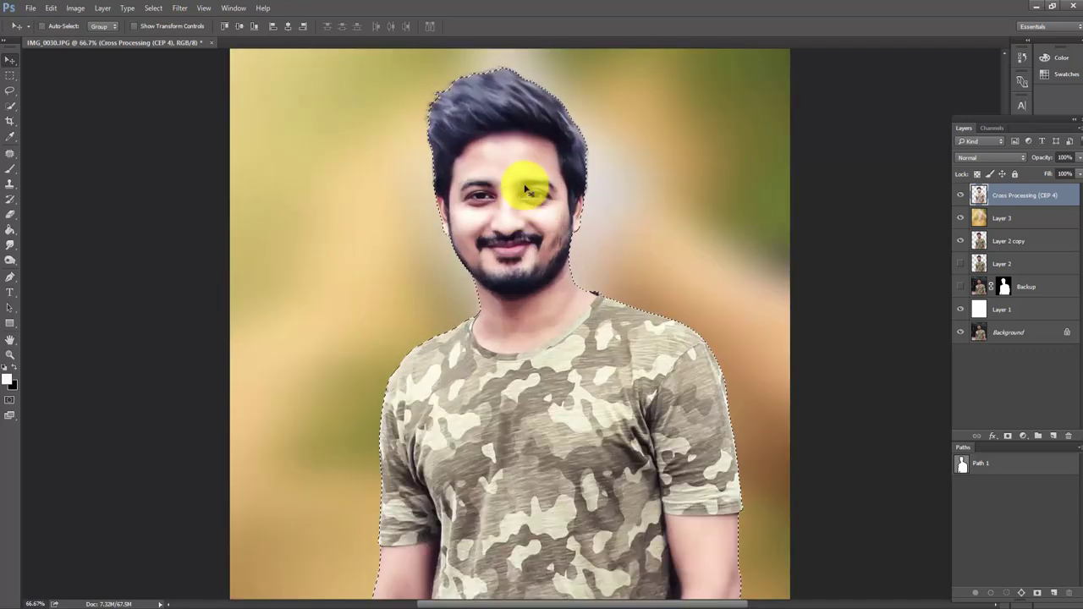
{"action": "key", "text": "ctrl+plus"}
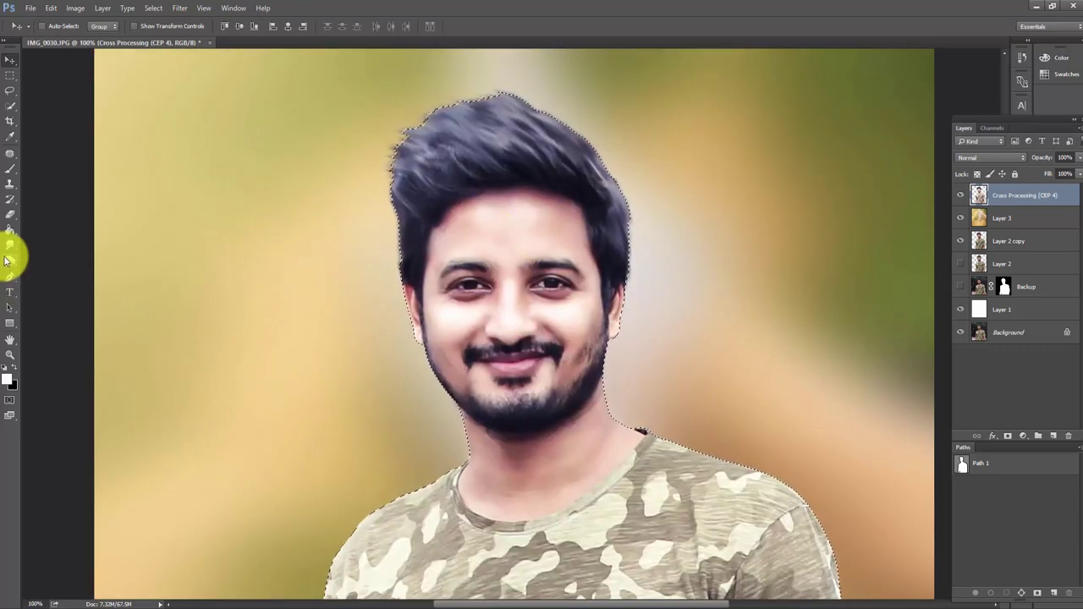
{"action": "right_click", "coordinate": [7, 261]}
{"action": "left_click", "coordinate": [52, 268]}
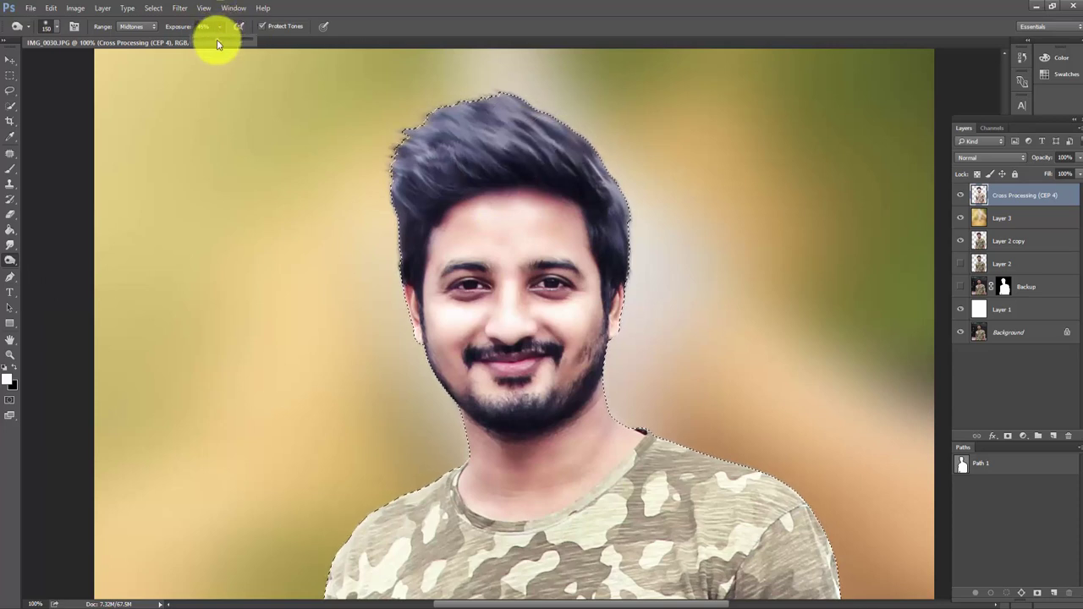
{"action": "left_click_drag", "start_coordinate": [599, 149], "coordinate": [476, 114]}
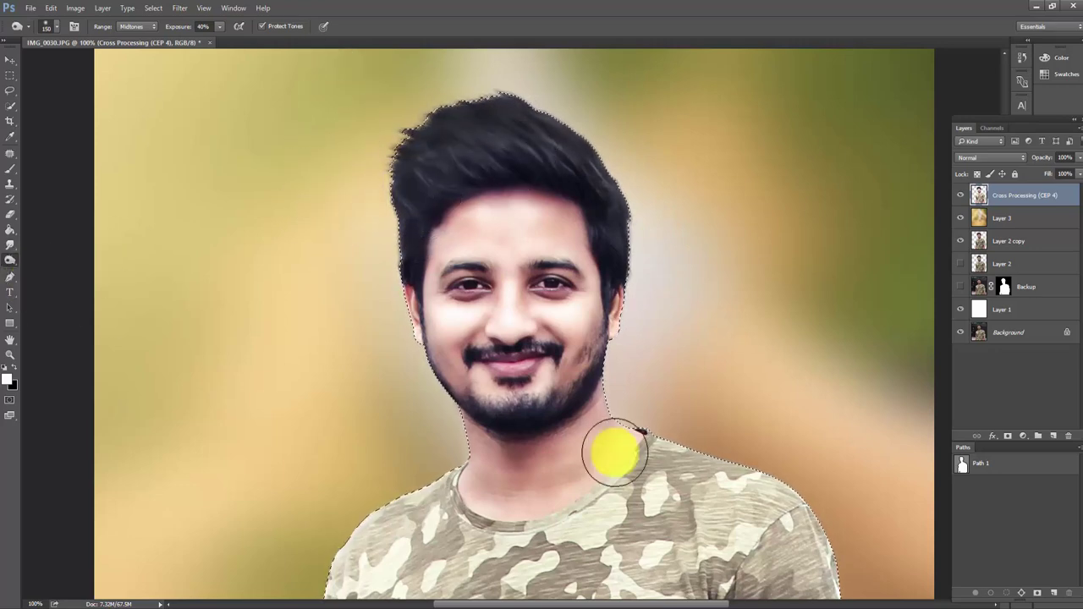
{"action": "scroll", "coordinate": [676, 398], "scroll_direction": "up", "scroll_amount": 2}
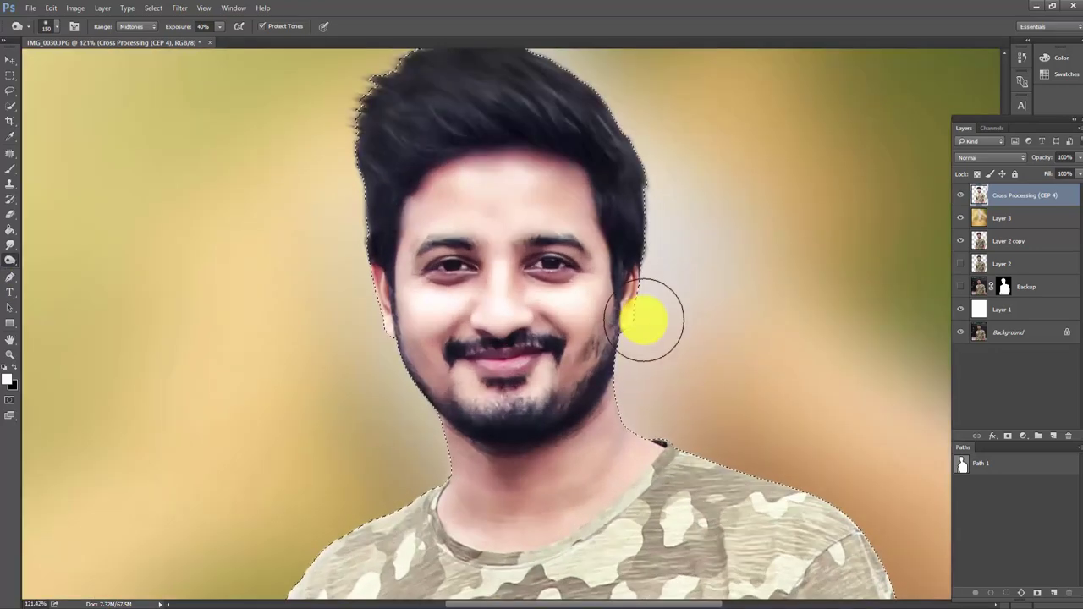
{"action": "scroll", "coordinate": [643, 241], "scroll_direction": "down", "scroll_amount": 2}
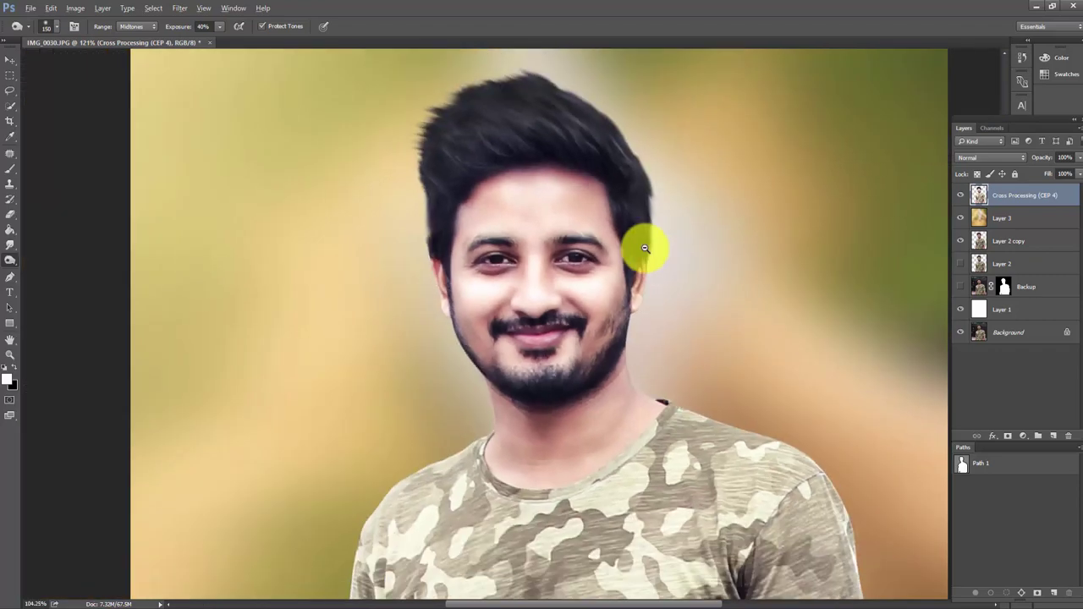
{"action": "scroll", "coordinate": [635, 255], "scroll_direction": "down", "scroll_amount": 3}
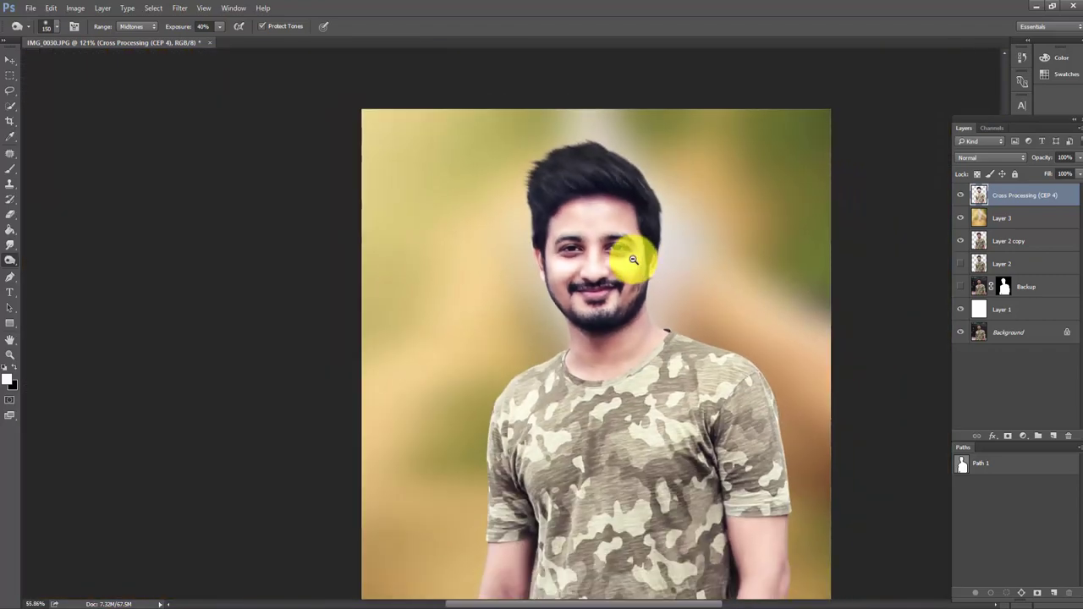
{"action": "left_click", "coordinate": [979, 241], "text": "ctrl"}
Compare with the original photo, then deselect the man's outline.
{"action": "left_click", "coordinate": [960, 332], "text": "alt"}
{"action": "left_click", "coordinate": [960, 331], "text": "alt"}
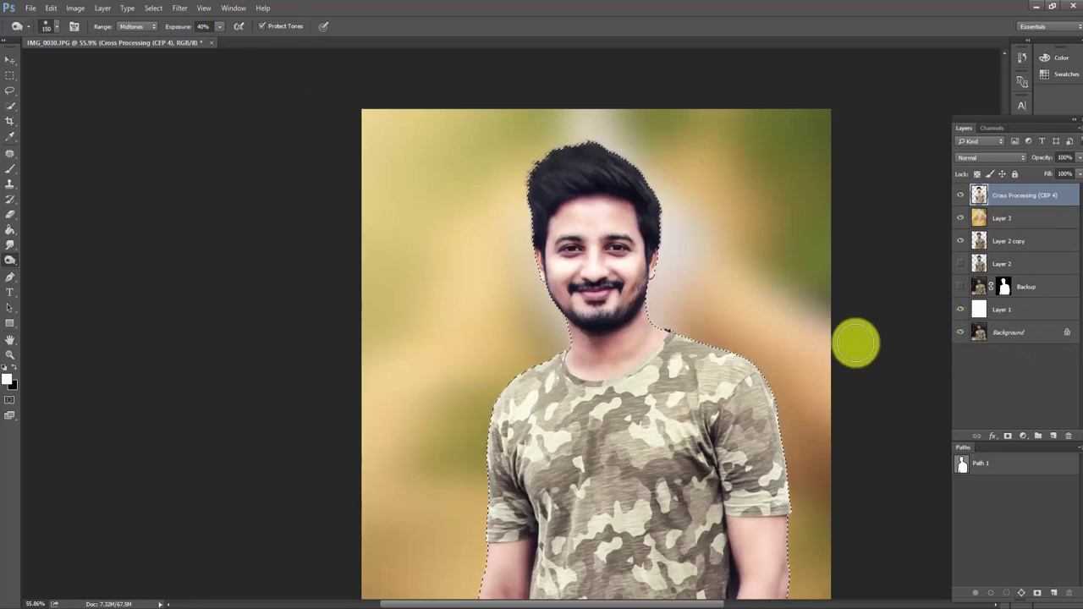
{"action": "scroll", "coordinate": [780, 325], "scroll_direction": "down", "scroll_amount": 2}
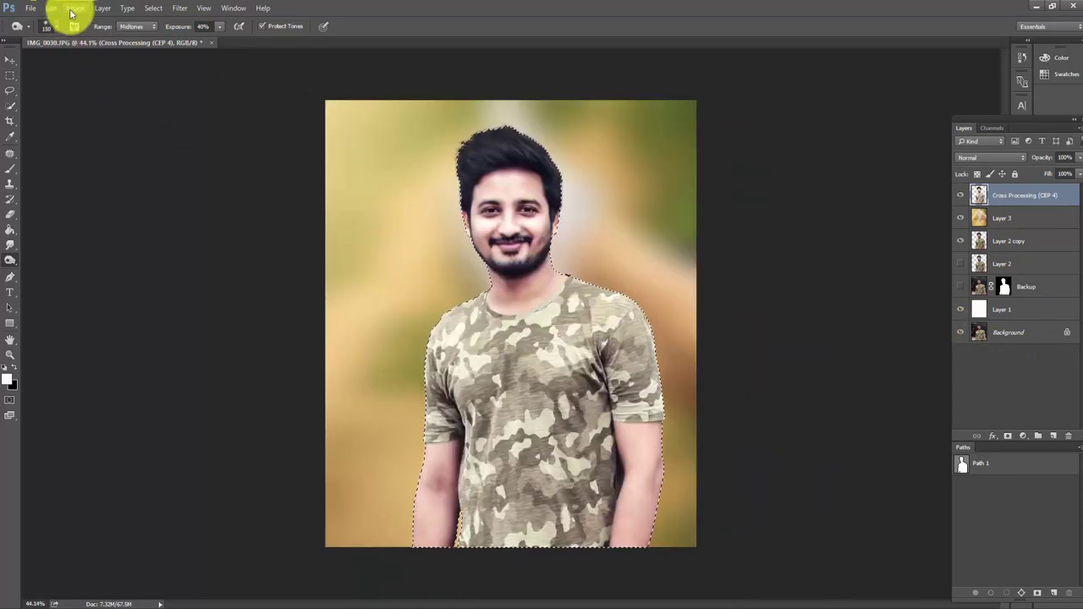
{"action": "left_click", "coordinate": [179, 8]}
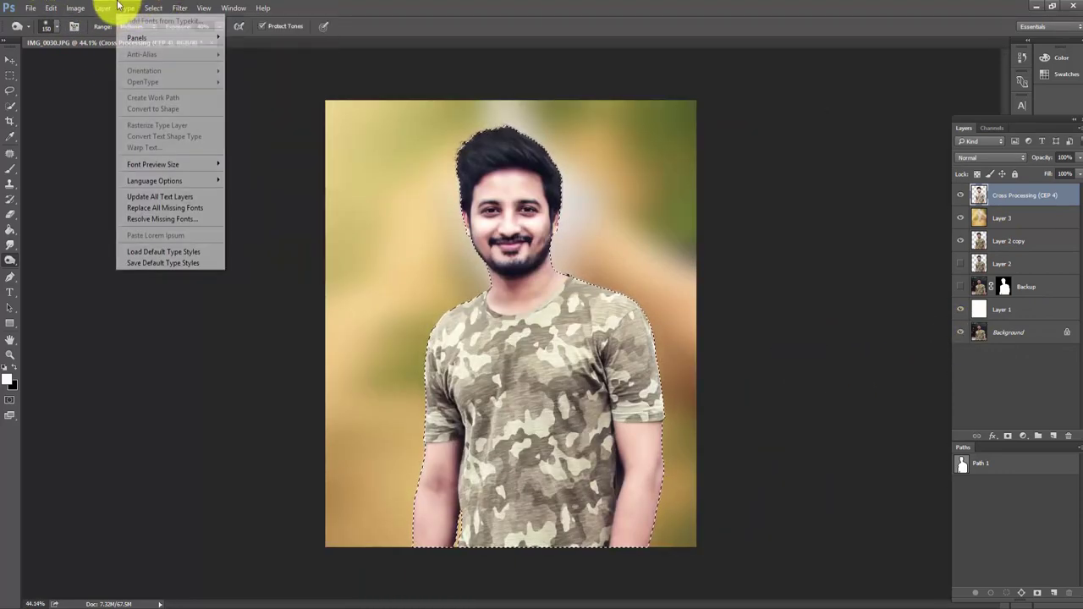
{"action": "mouse_move", "coordinate": [153, 8]}
{"action": "left_click", "coordinate": [174, 40]}
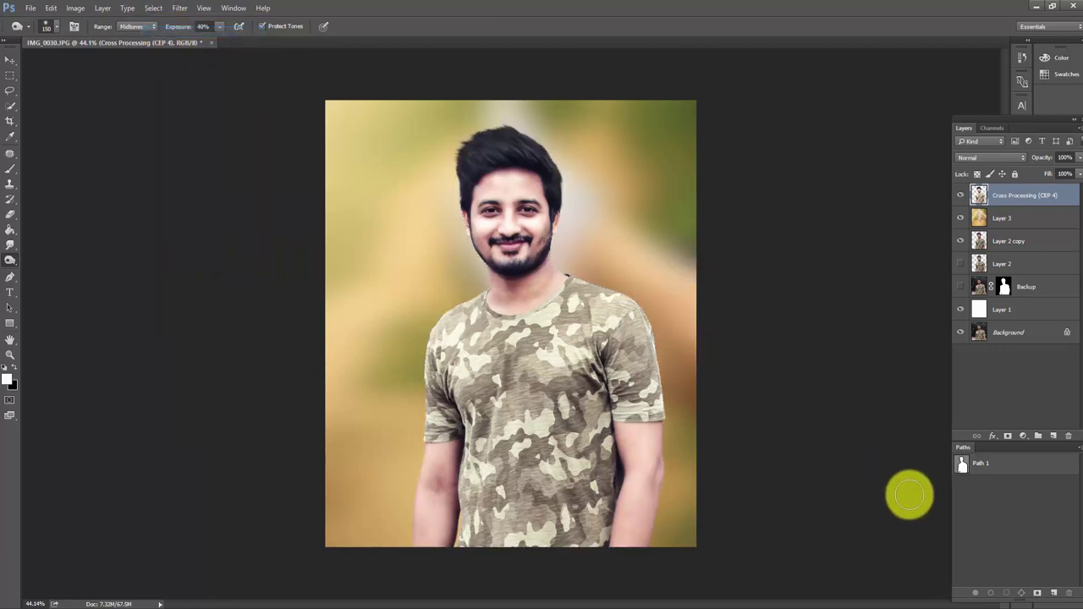
Set the portrait view to 50% and bring up Image > Adjustments.
{"action": "key", "text": "ctrl+minus"}
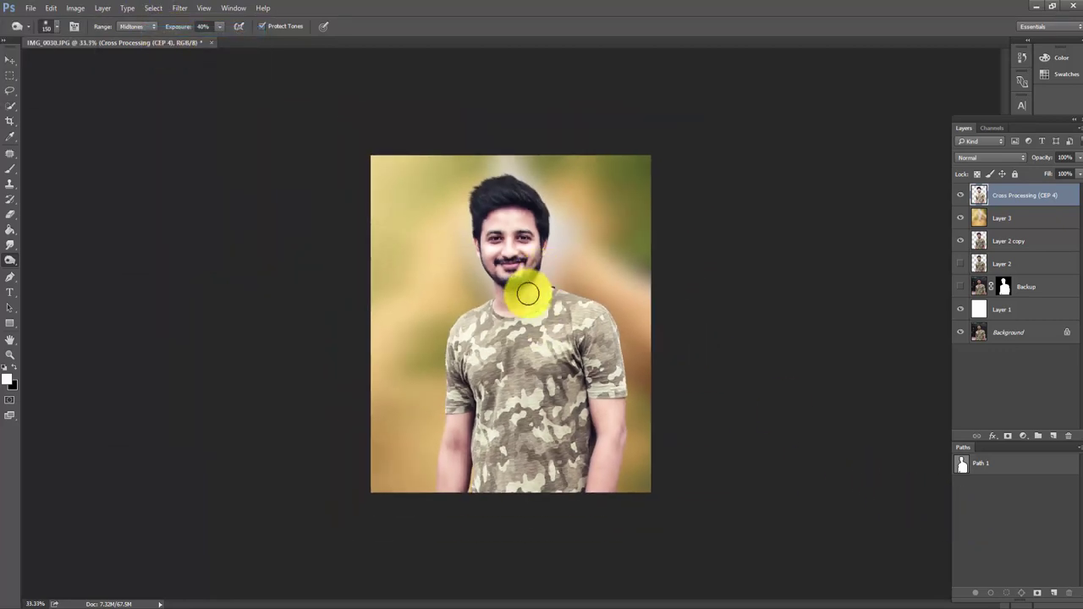
{"action": "key", "text": "ctrl+plus"}
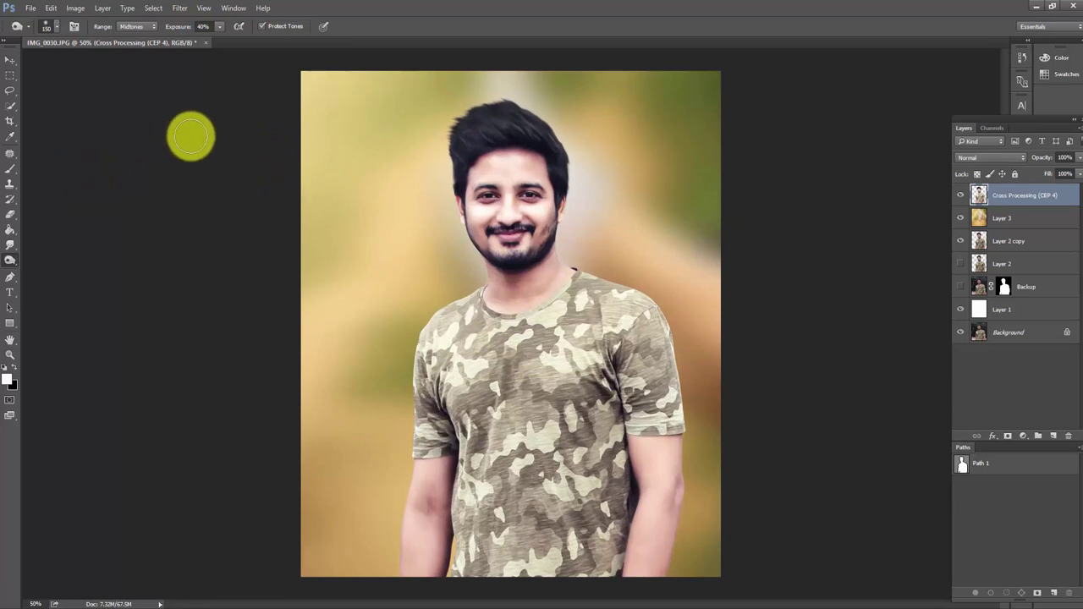
{"action": "left_click", "coordinate": [75, 7]}
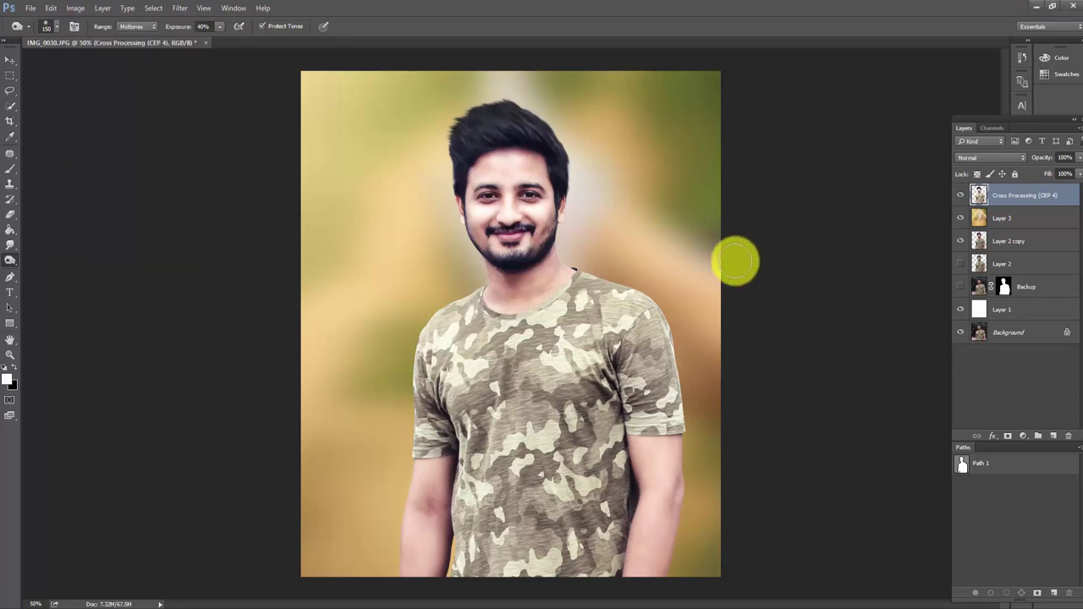
{"action": "key", "text": "ctrl+minus"}
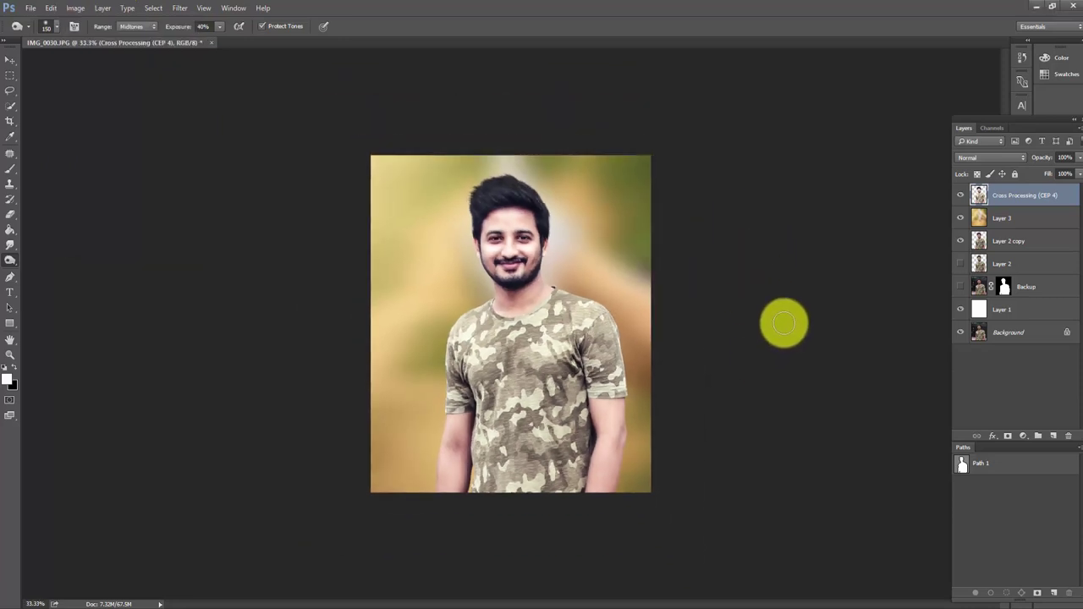
{"action": "left_click", "coordinate": [30, 8]}
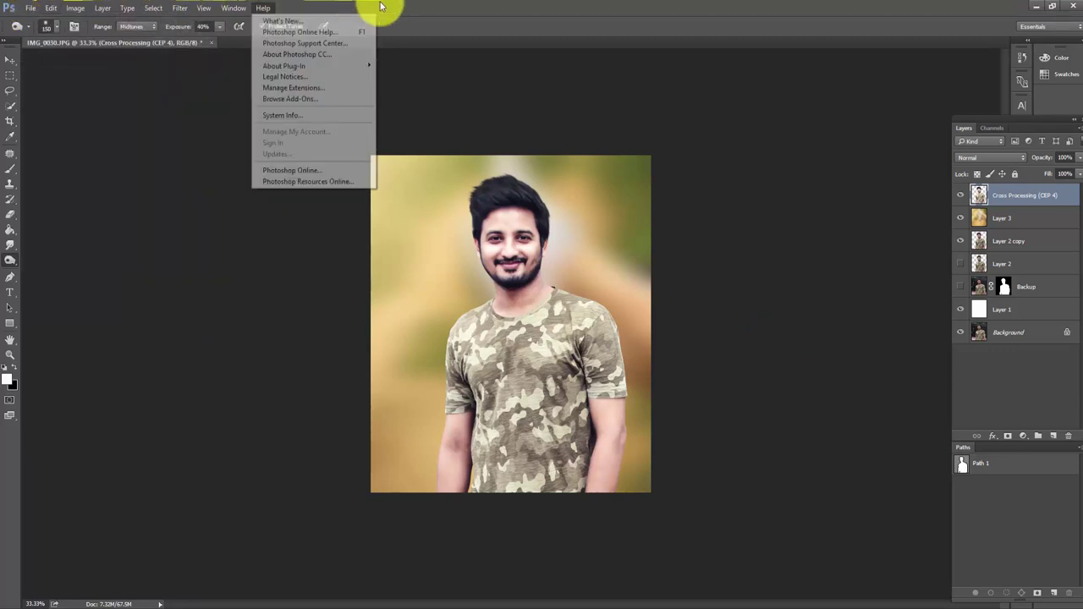
{"action": "left_click", "coordinate": [511, 97]}
{"action": "key", "text": "ctrl+plus"}
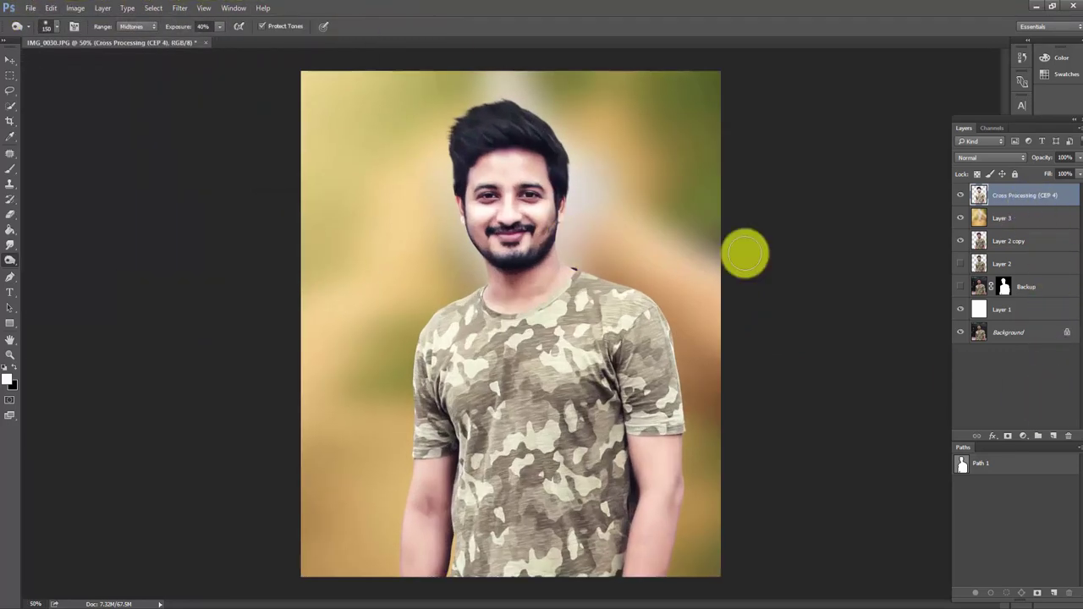
{"action": "left_click", "coordinate": [82, 9]}
{"action": "mouse_move", "coordinate": [93, 38]}
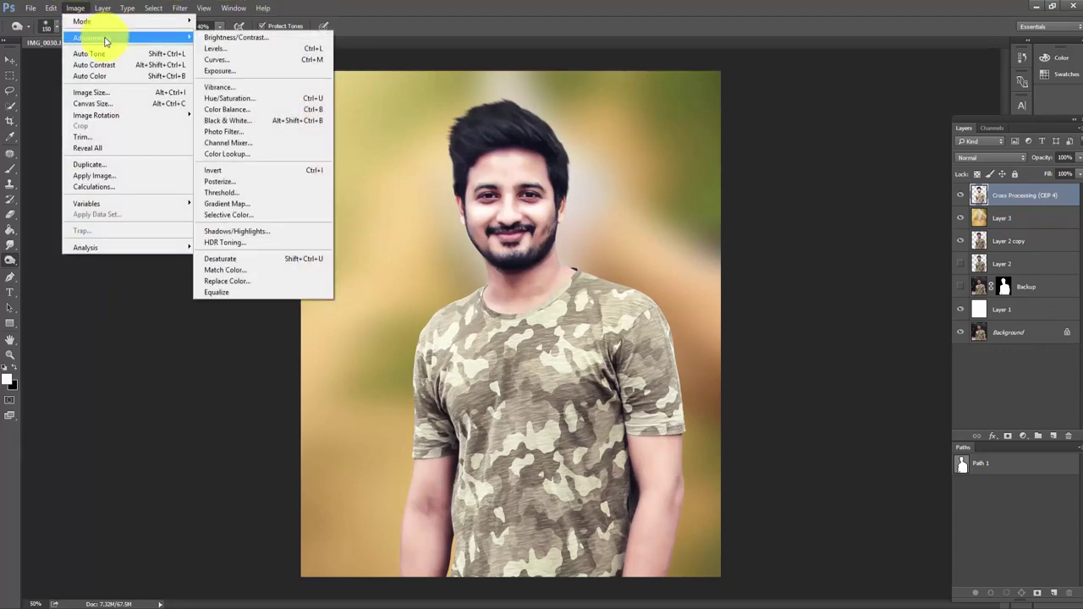
Apply Curves to the Cross Processing layer: Blue 133→118, Red 135→131.
{"action": "left_click", "coordinate": [255, 60]}
{"action": "left_click", "coordinate": [765, 280]}
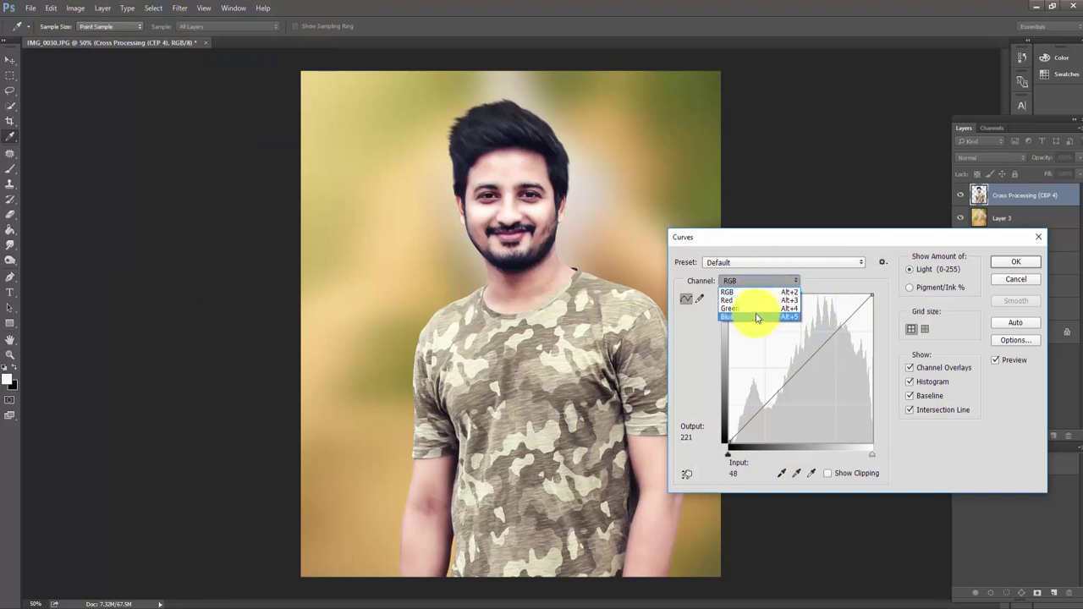
{"action": "left_click", "coordinate": [755, 316]}
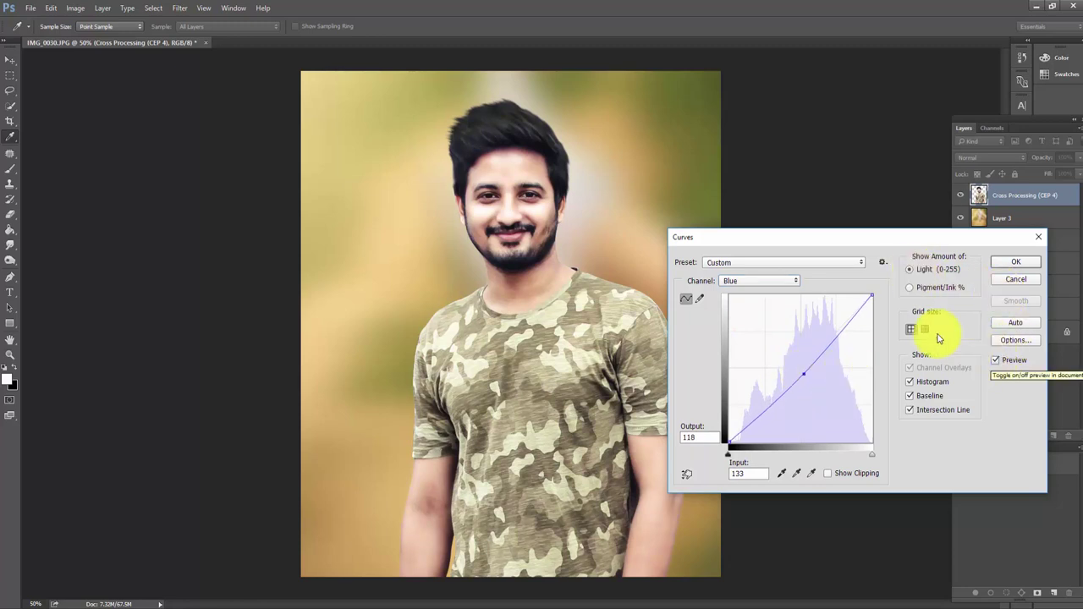
{"action": "left_click", "coordinate": [762, 280]}
{"action": "left_click", "coordinate": [748, 300]}
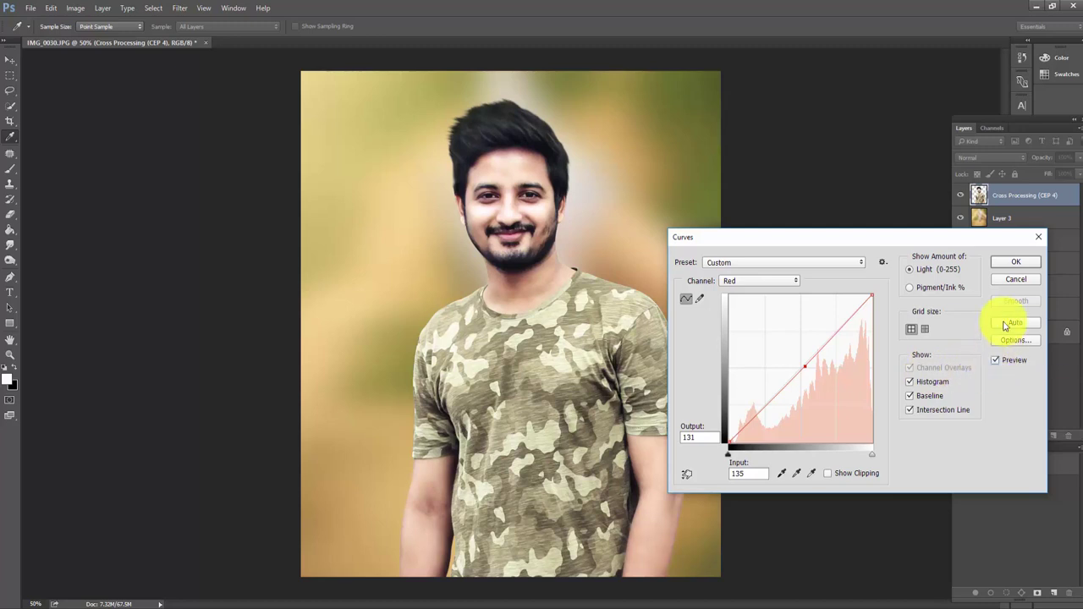
{"action": "left_click", "coordinate": [1015, 261]}
{"action": "key", "text": "o"}
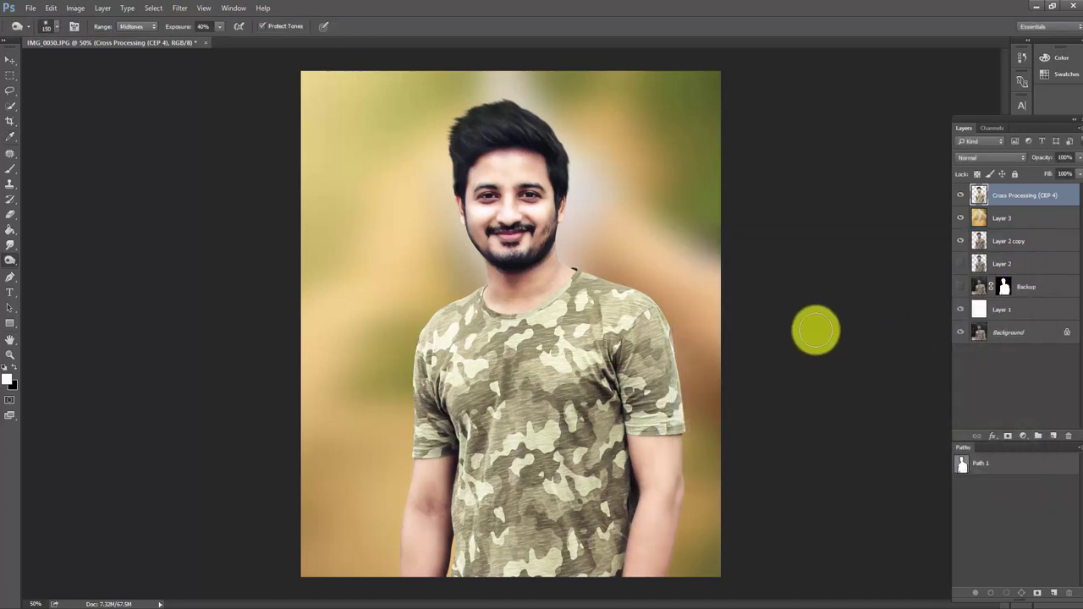
{"action": "left_click", "coordinate": [960, 335], "text": "alt"}
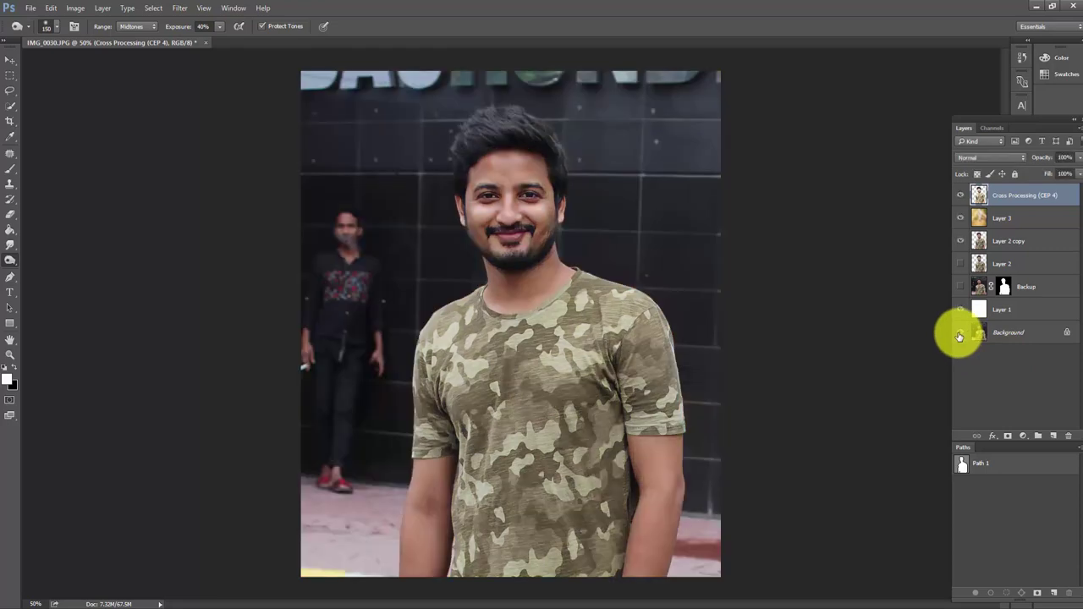
{"action": "left_click", "coordinate": [960, 335], "text": "alt"}
{"action": "left_click", "coordinate": [960, 335], "text": "alt"}
{"action": "left_click", "coordinate": [960, 335], "text": "alt"}
{"action": "left_click", "coordinate": [960, 335], "text": "alt"}
{"action": "left_click", "coordinate": [960, 335], "text": "alt"}
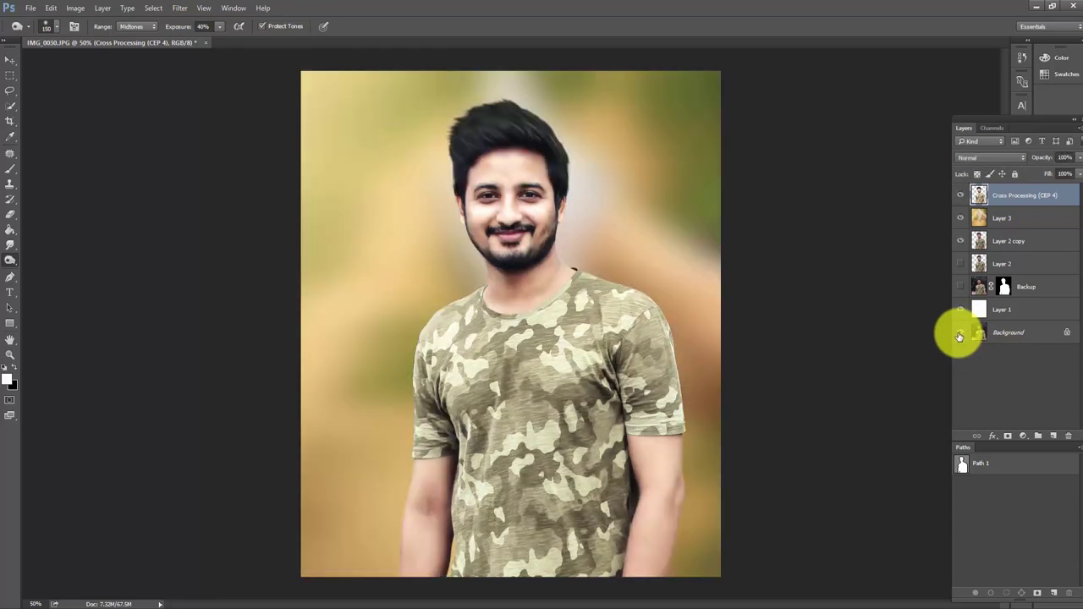
{"action": "left_click", "coordinate": [959, 334], "text": "alt"}
{"action": "left_click", "coordinate": [959, 335], "text": "alt"}
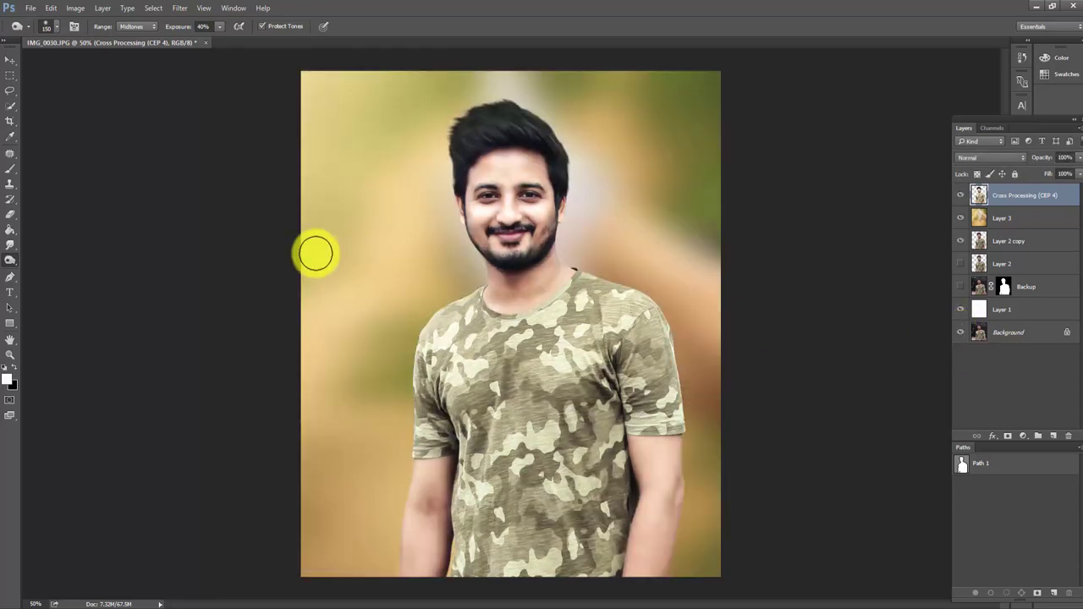
{"action": "left_click", "coordinate": [960, 335], "text": "alt"}
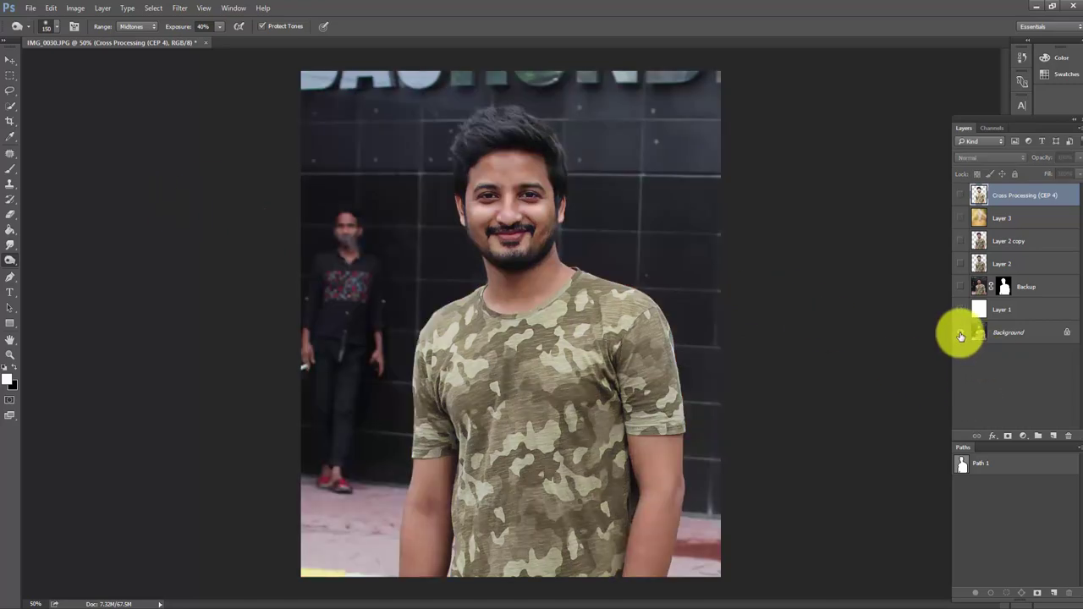
{"action": "left_click", "coordinate": [960, 335], "text": "alt"}
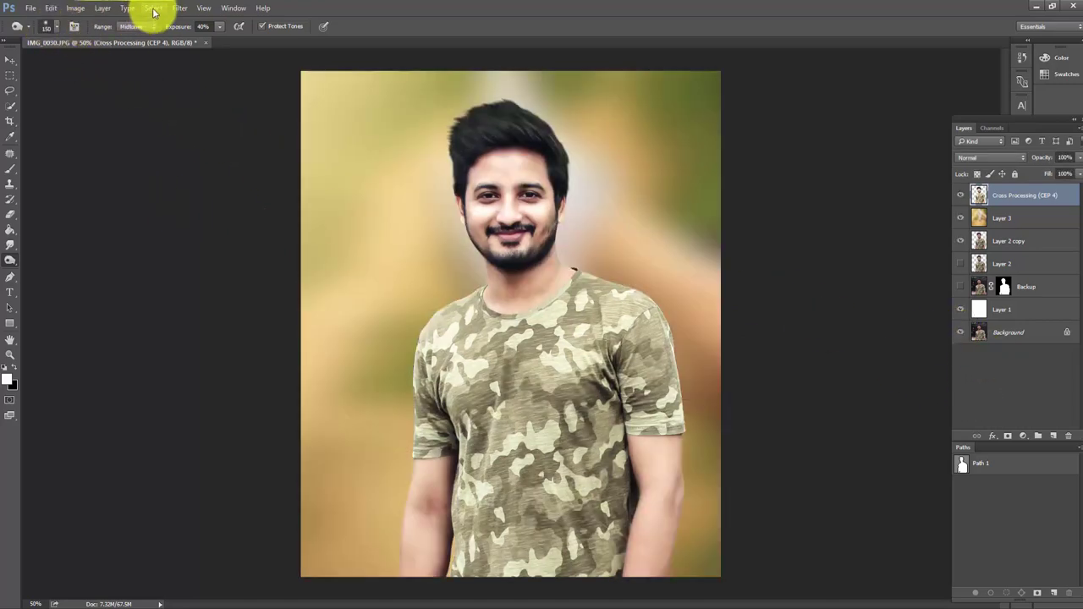
{"action": "left_click", "coordinate": [32, 8]}
Save the layered edit as IMG_0030.psd in Desktop/Pic with Maximize Compatibility on.
{"action": "left_click", "coordinate": [47, 127]}
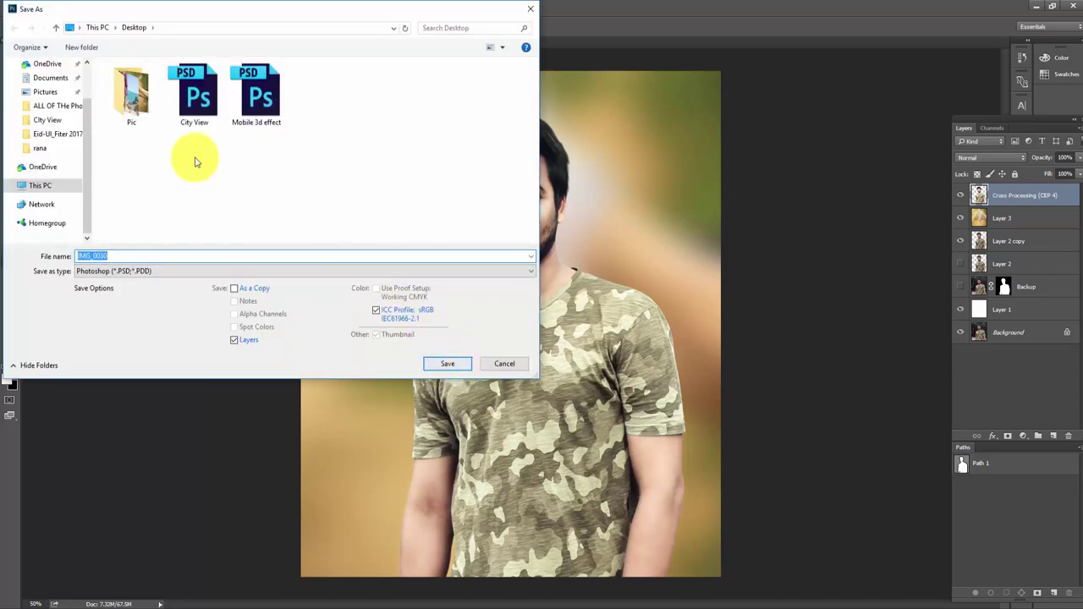
{"action": "double_click", "coordinate": [133, 95]}
{"action": "left_click", "coordinate": [447, 363]}
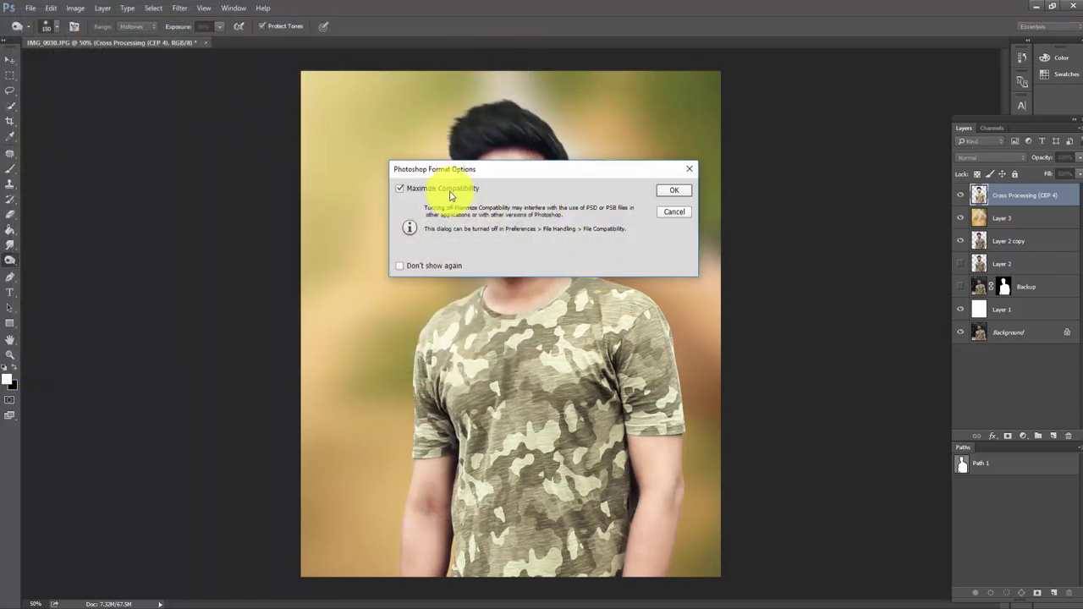
{"action": "left_click", "coordinate": [674, 190]}
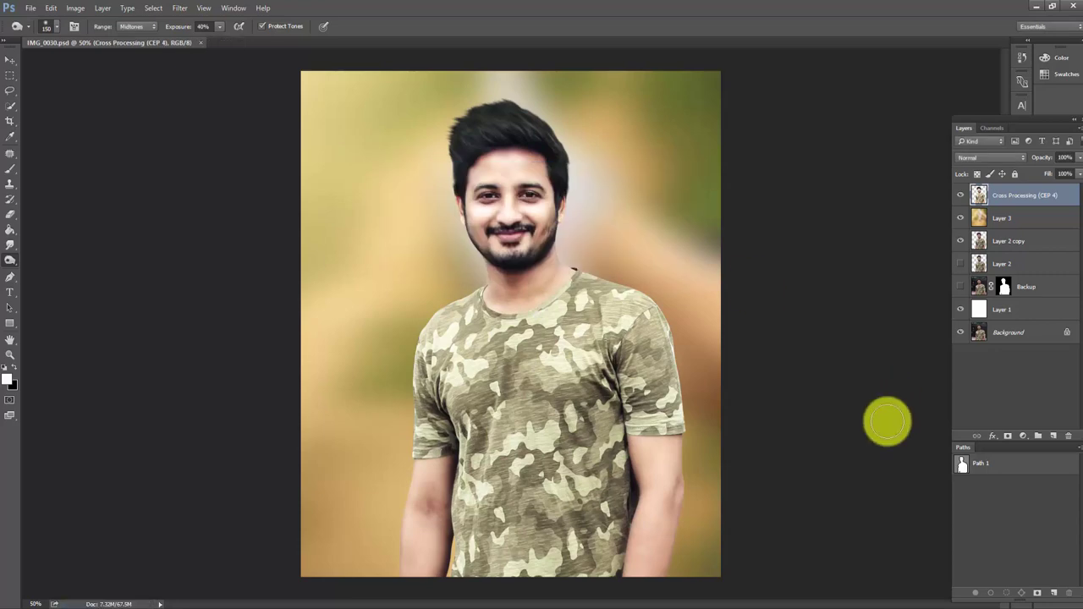